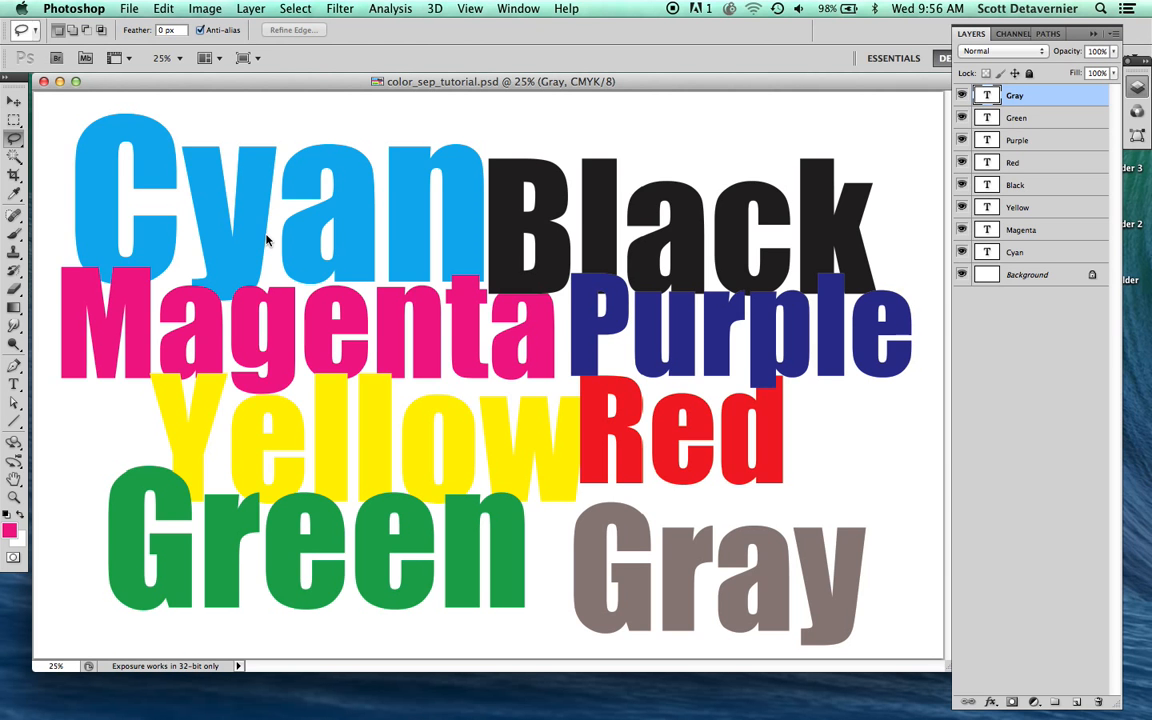
Step: Flatten the color-name text layers of color_sep_tutorial.psd into the background
key("super+minus")
left_click_drag(948, 667, 724, 632)
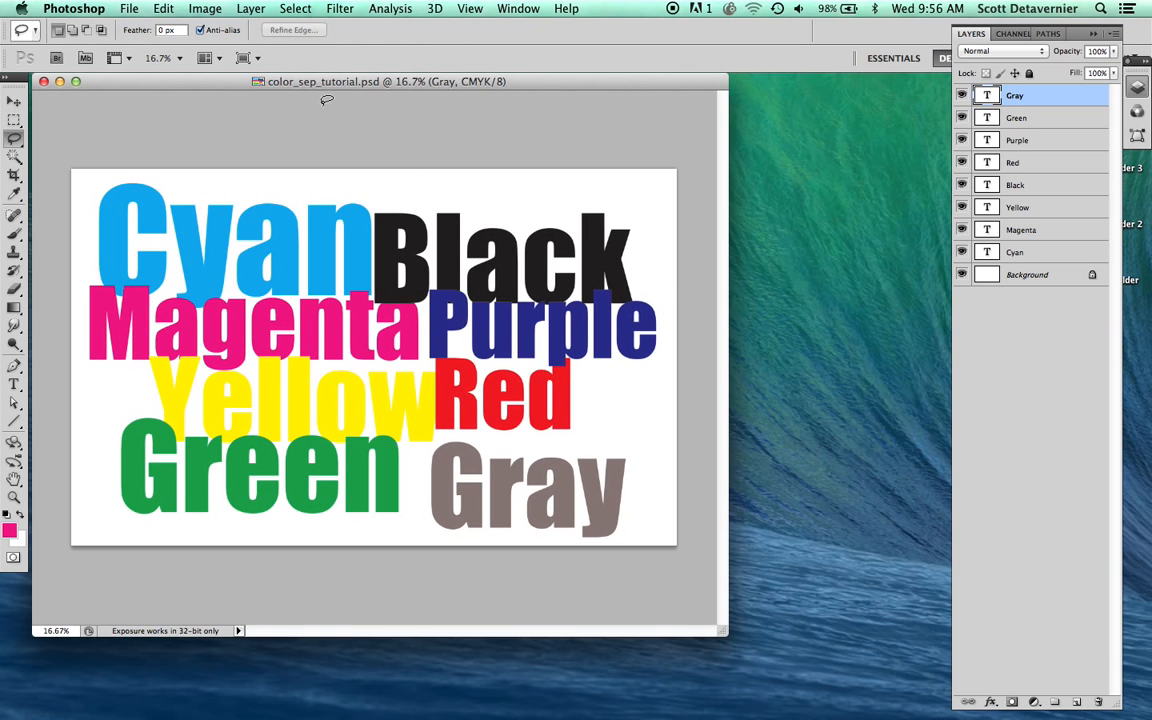
left_click_drag(252, 87, 406, 88)
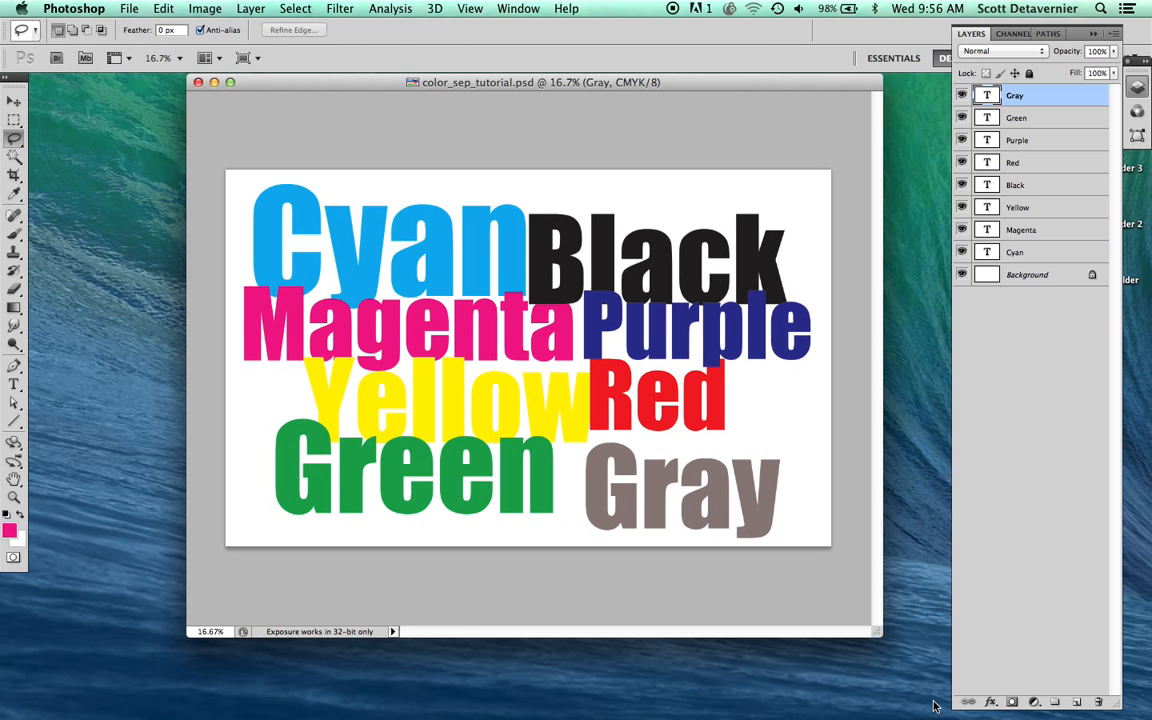
left_click_drag(934, 706, 944, 712)
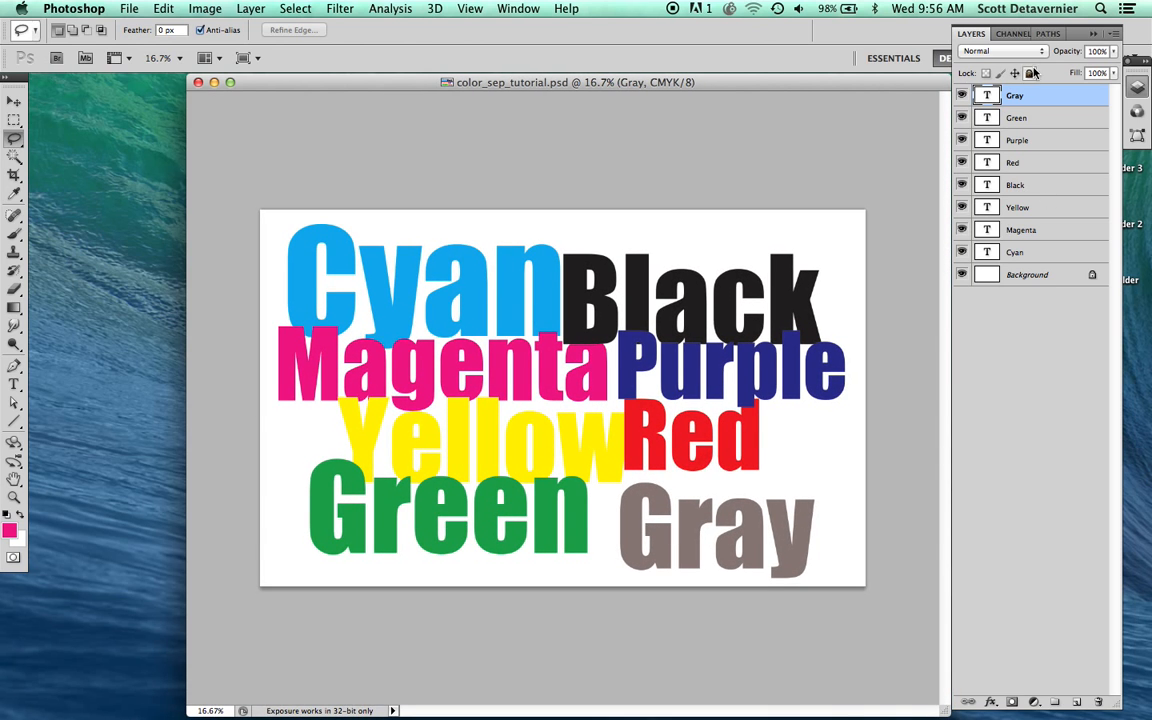
left_click(1112, 36)
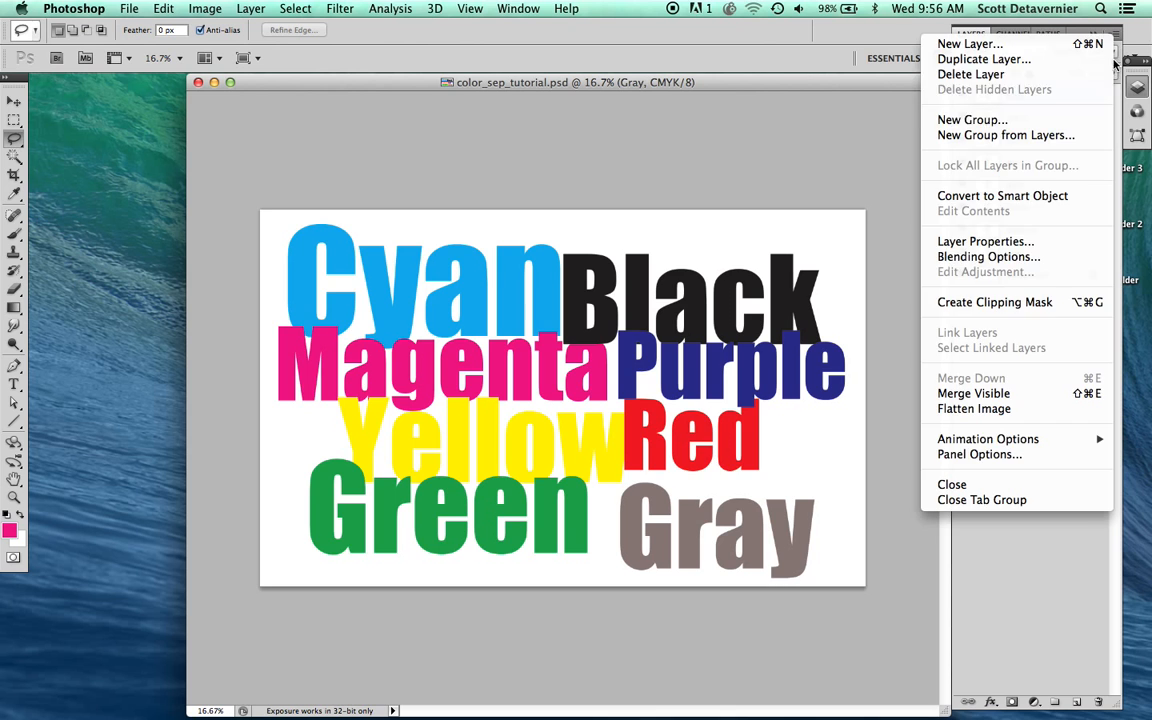
left_click(987, 411)
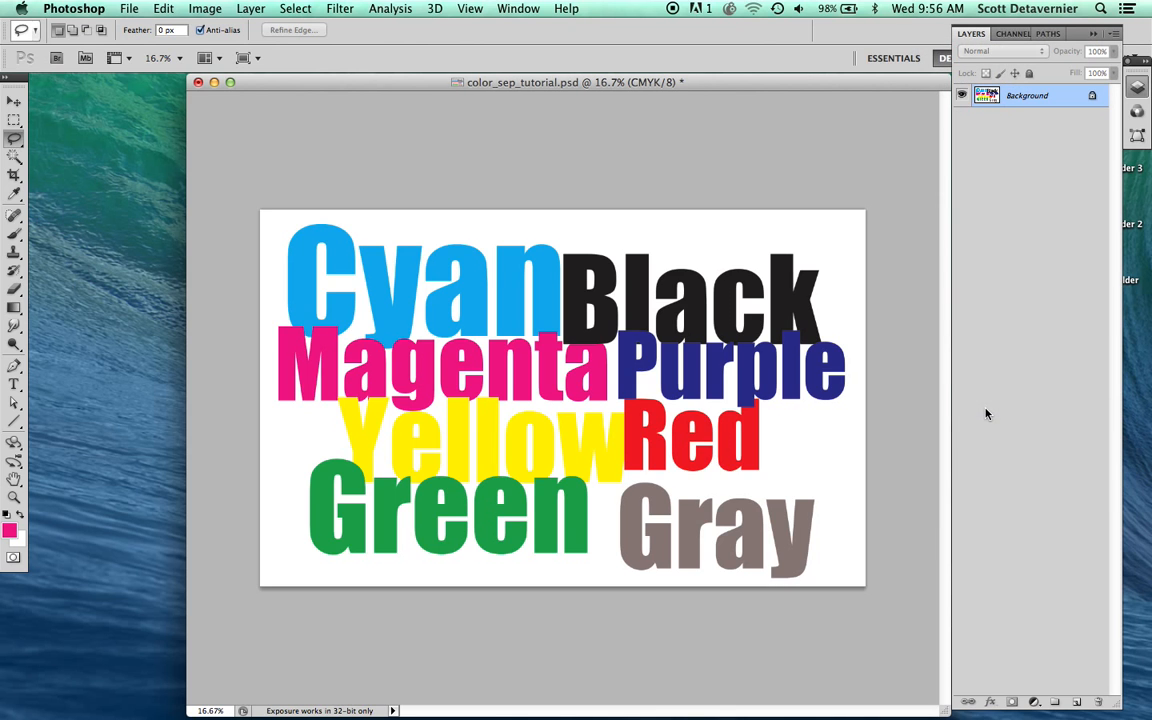
Step: Copy the entire flattened artwork into a new document of the default clipboard size
key("super+a")
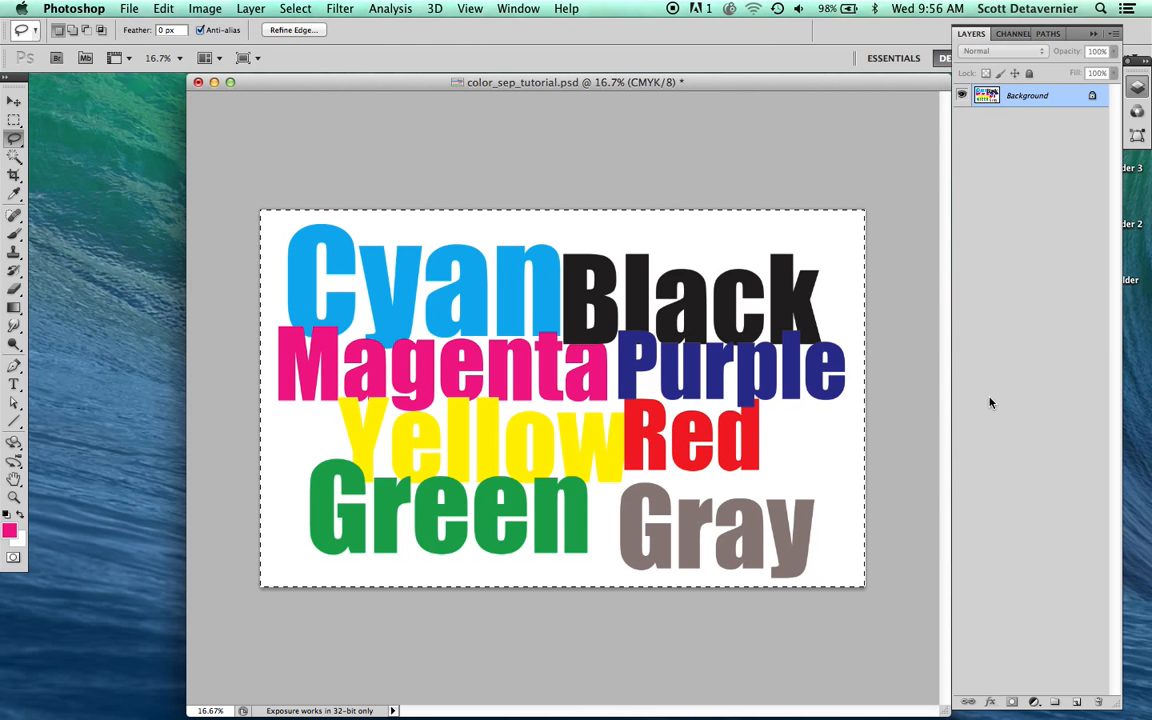
left_click(129, 8)
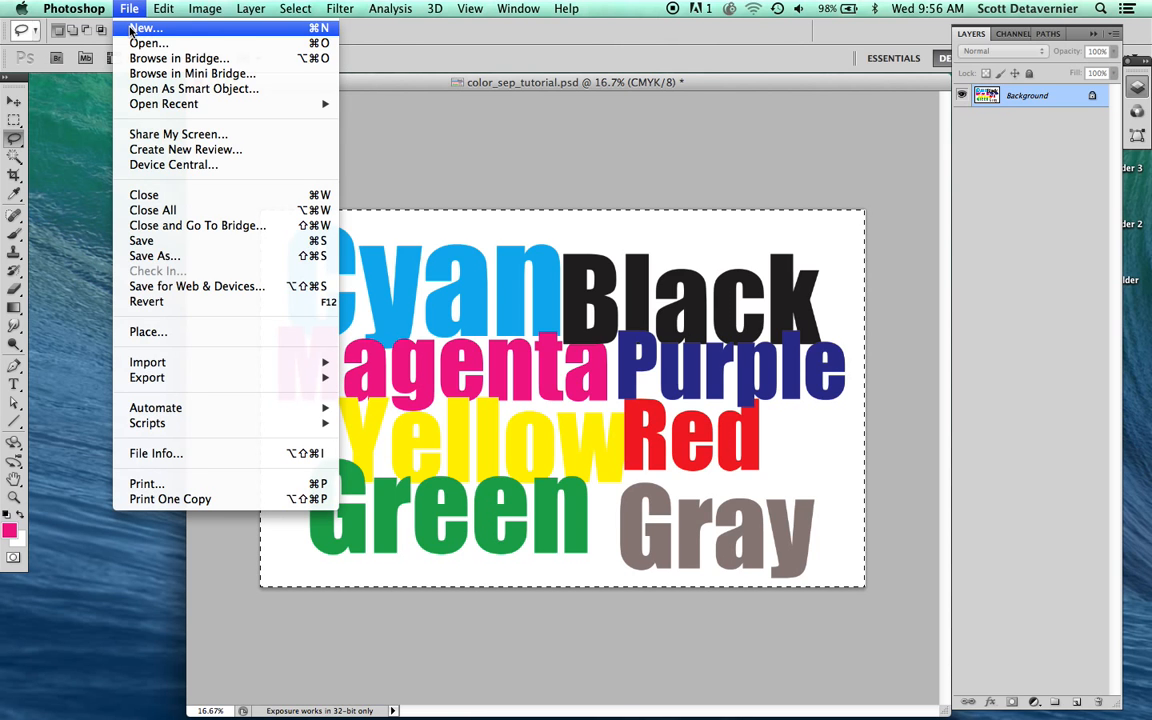
left_click(131, 29)
key("Return")
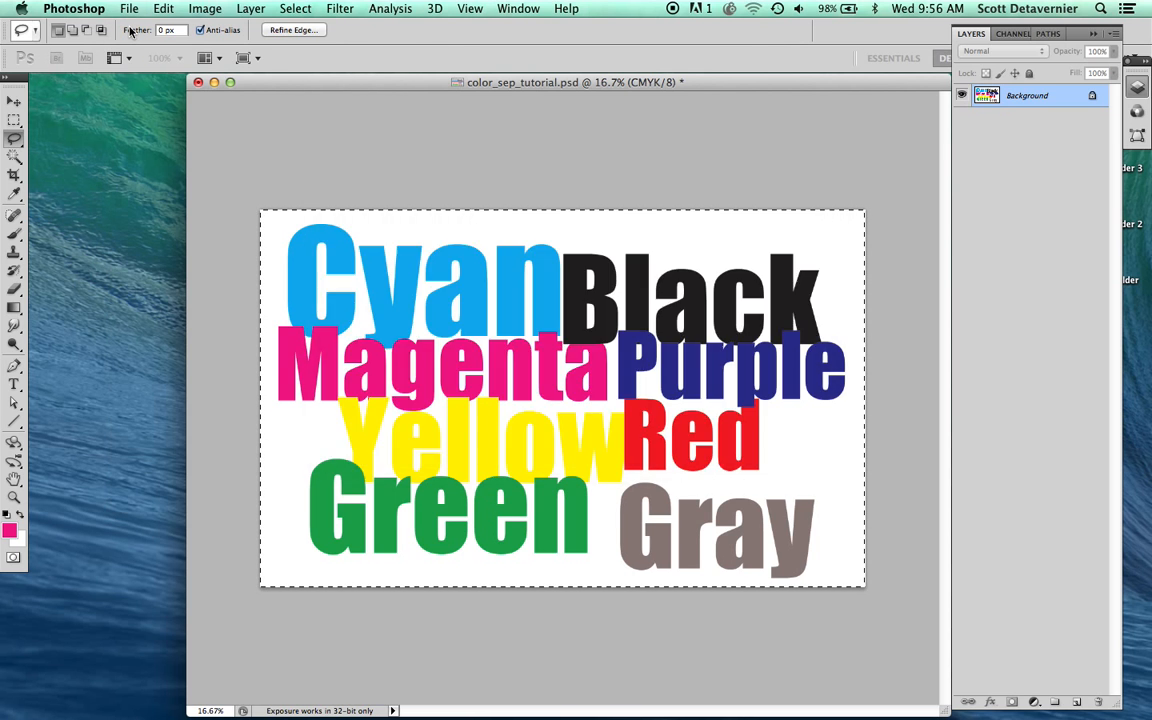
key("super+v")
left_click_drag(111, 104, 92, 86)
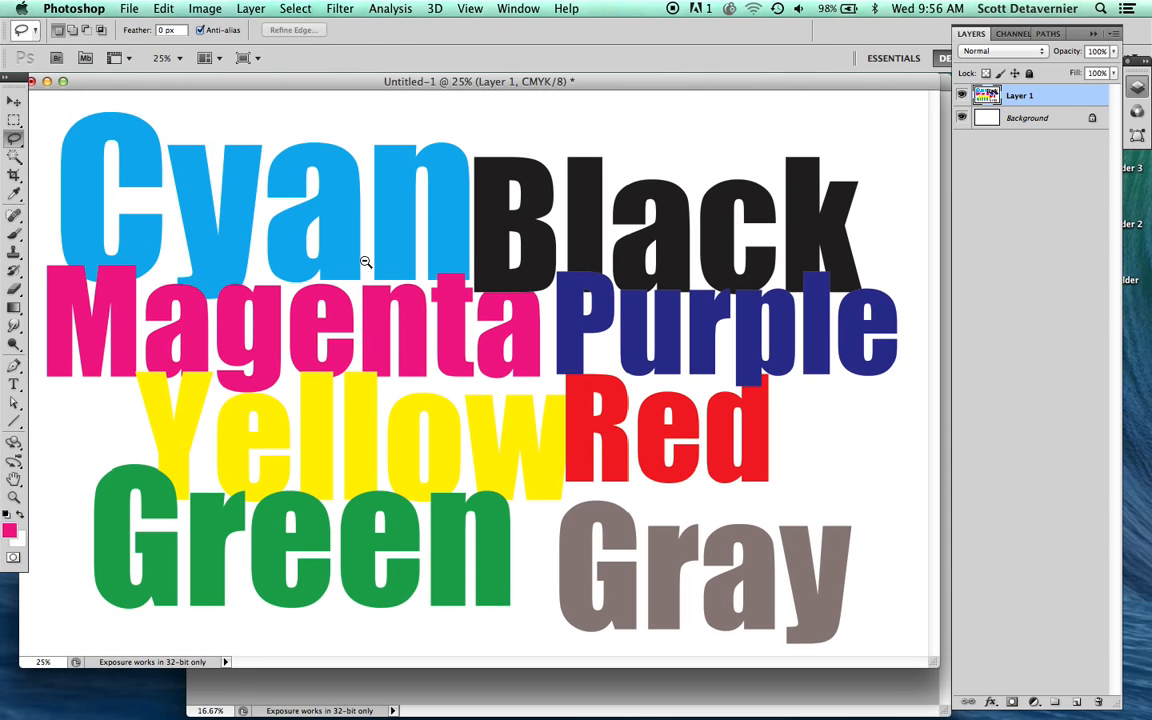
Step: Shrink the pasted copy's window to a small color reference beside the original, then return to color_sep_tutorial.psd and clear its selection
left_click(419, 329, "alt+super")
left_click_drag(936, 658, 242, 401)
left_click(134, 288, "alt+super")
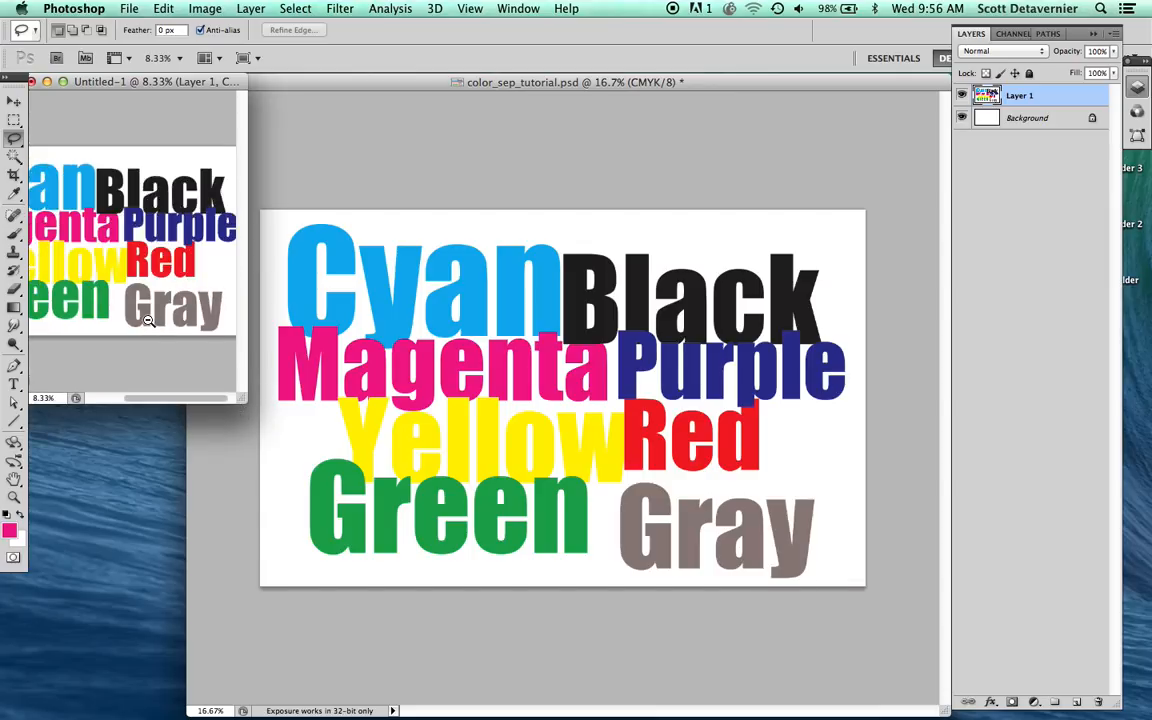
left_click(373, 305)
key("super+d")
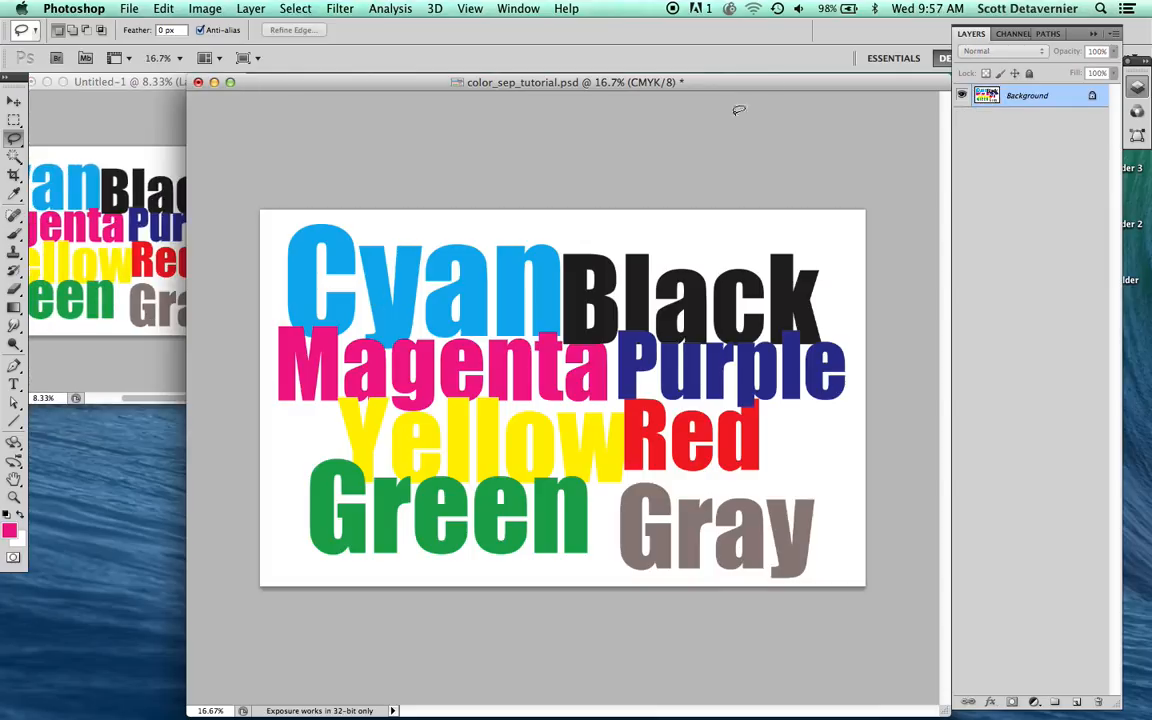
Step: Create a new channel in color_sep_tutorial.psd and define it as a spot color with 100% solidity
left_click(1009, 35)
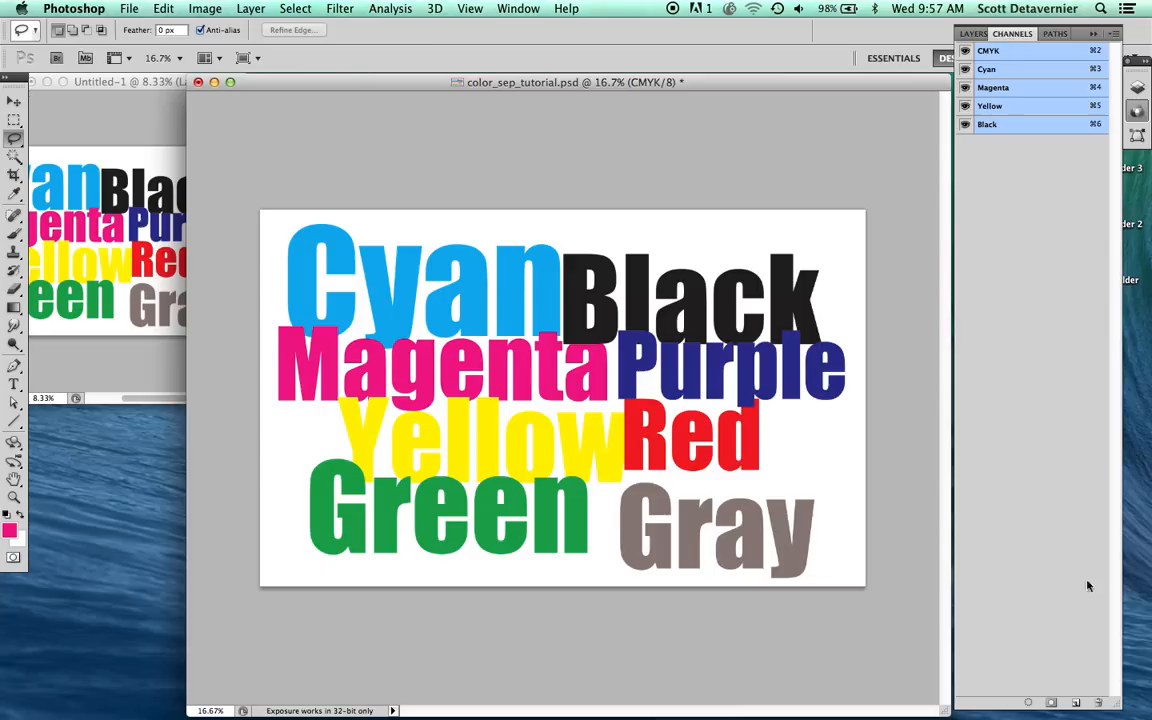
left_click(1075, 703)
double_click(1036, 145)
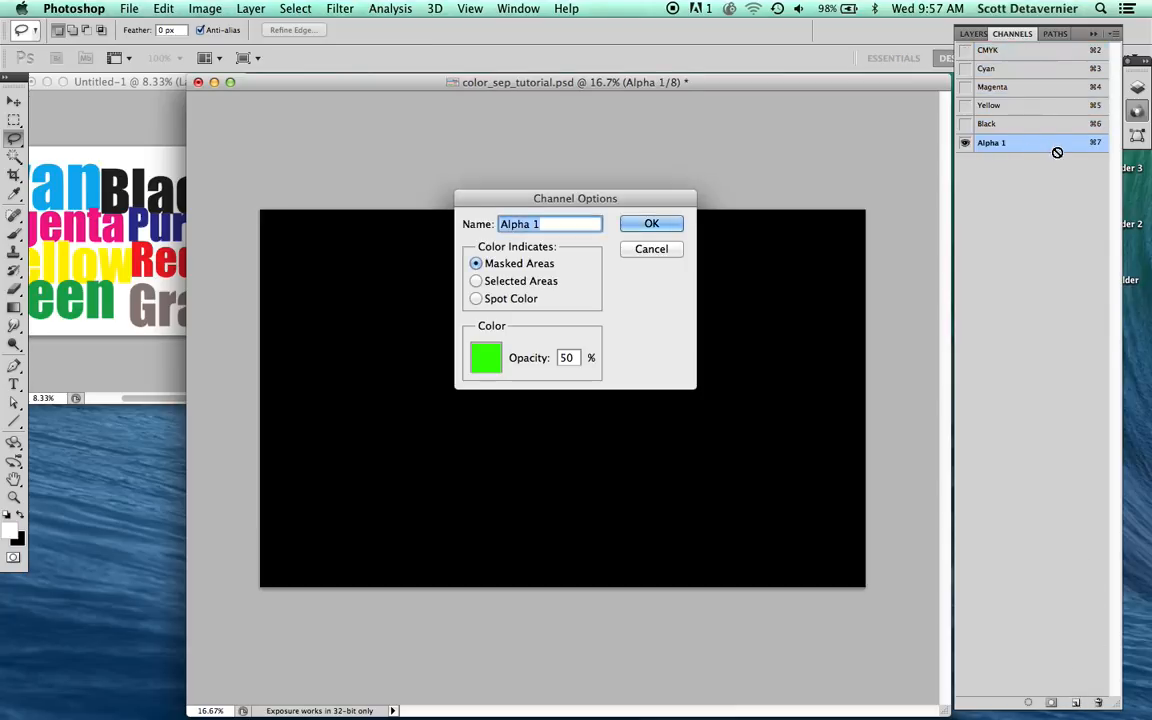
left_click(476, 298)
double_click(563, 357)
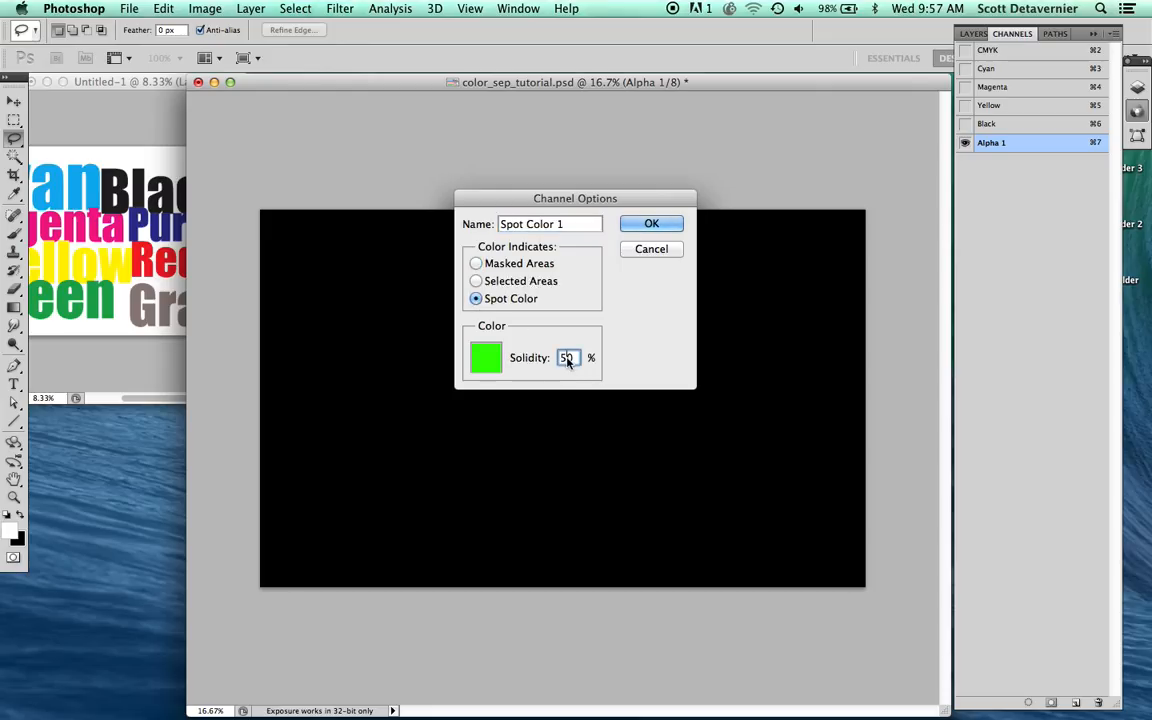
type("100")
Step: Sample the cyan lettering in the reference copy as the new channel's spot color and name the channel "1. cyan"
left_click(486, 358)
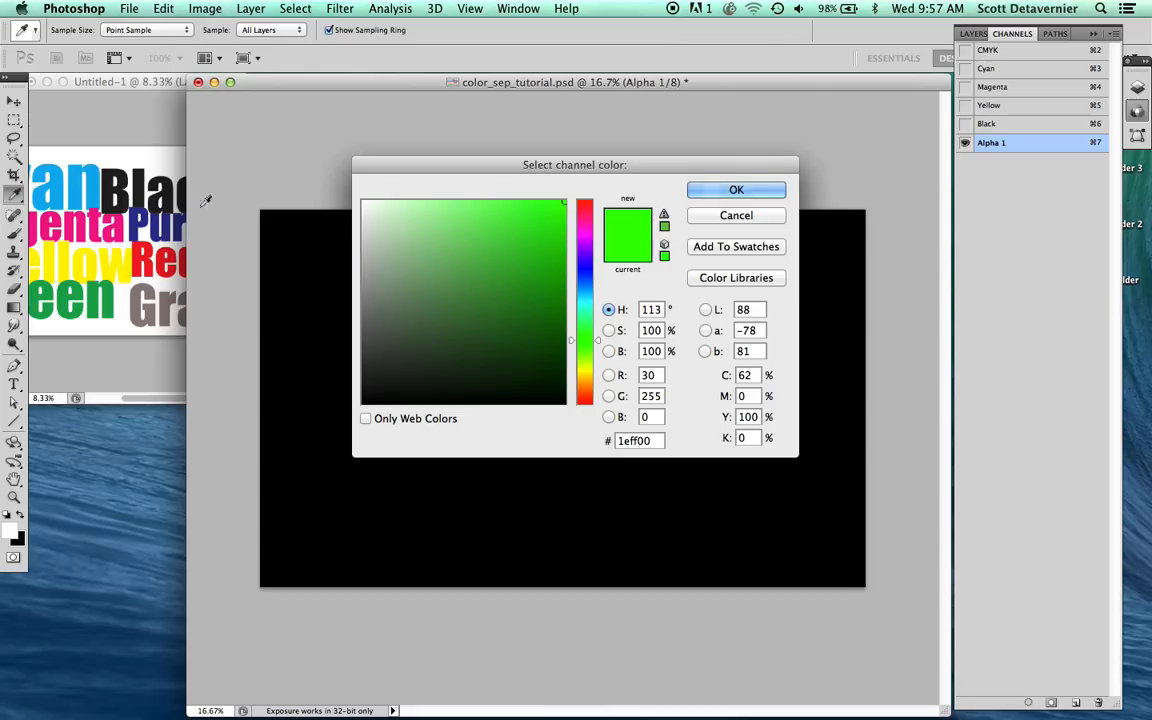
left_click(78, 176)
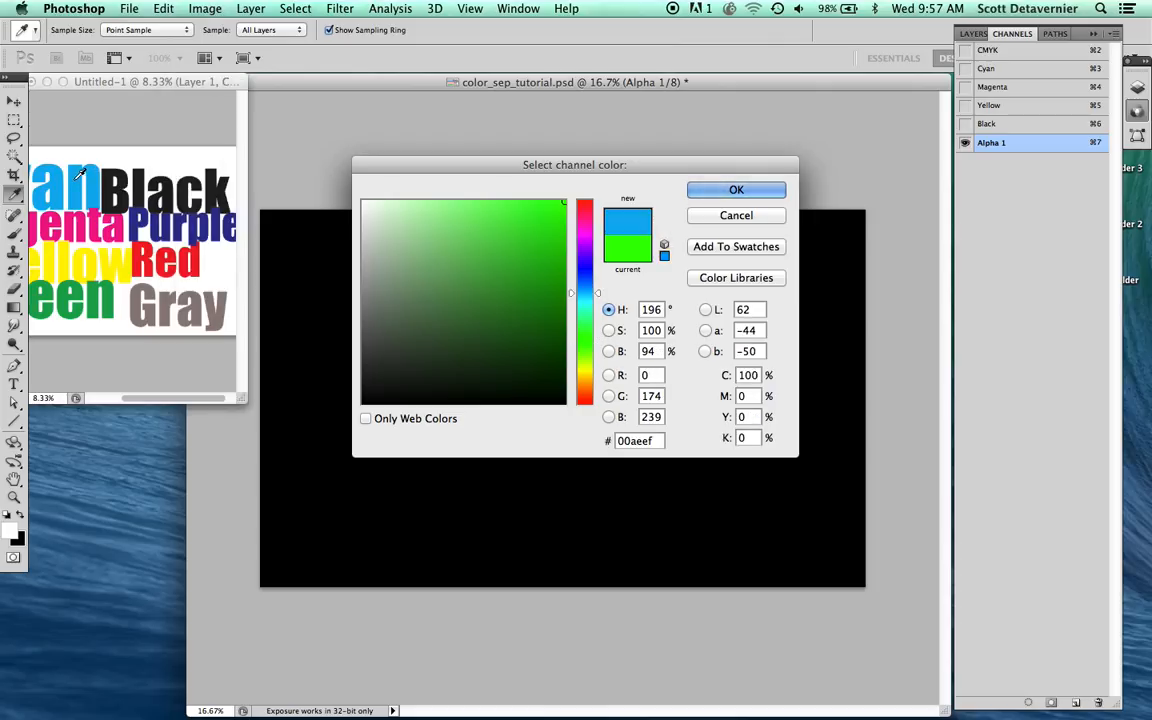
left_click(697, 190)
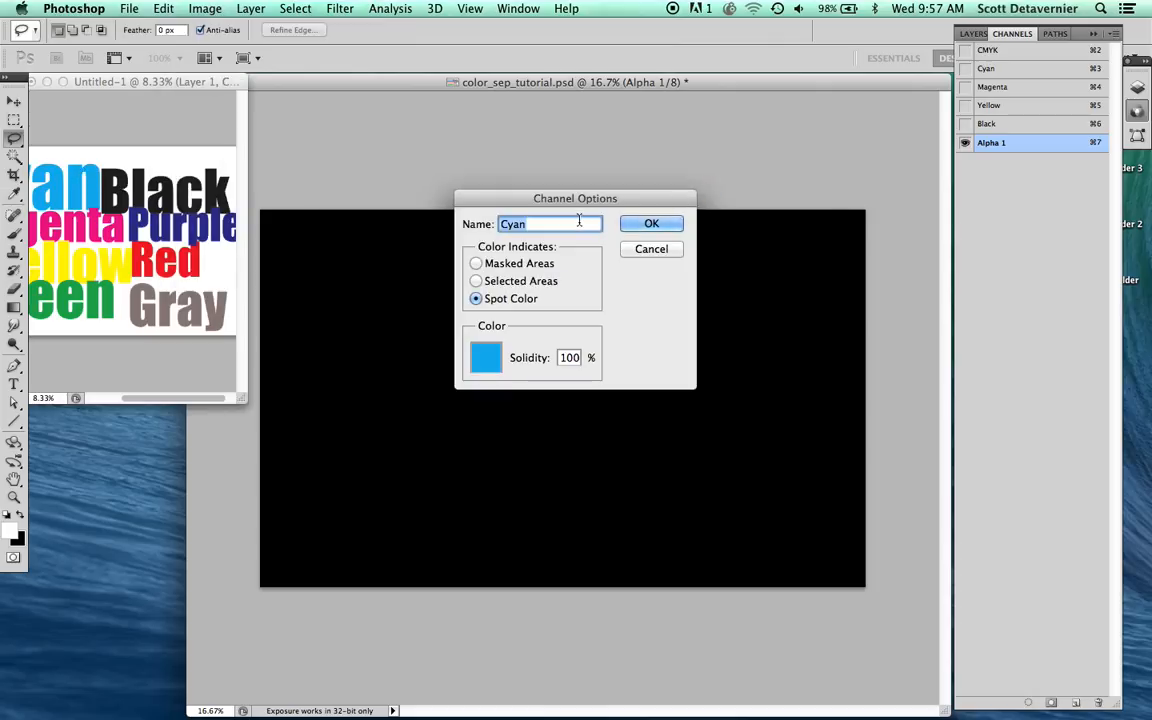
key("BackSpace")
type("1. cyan")
key("Return")
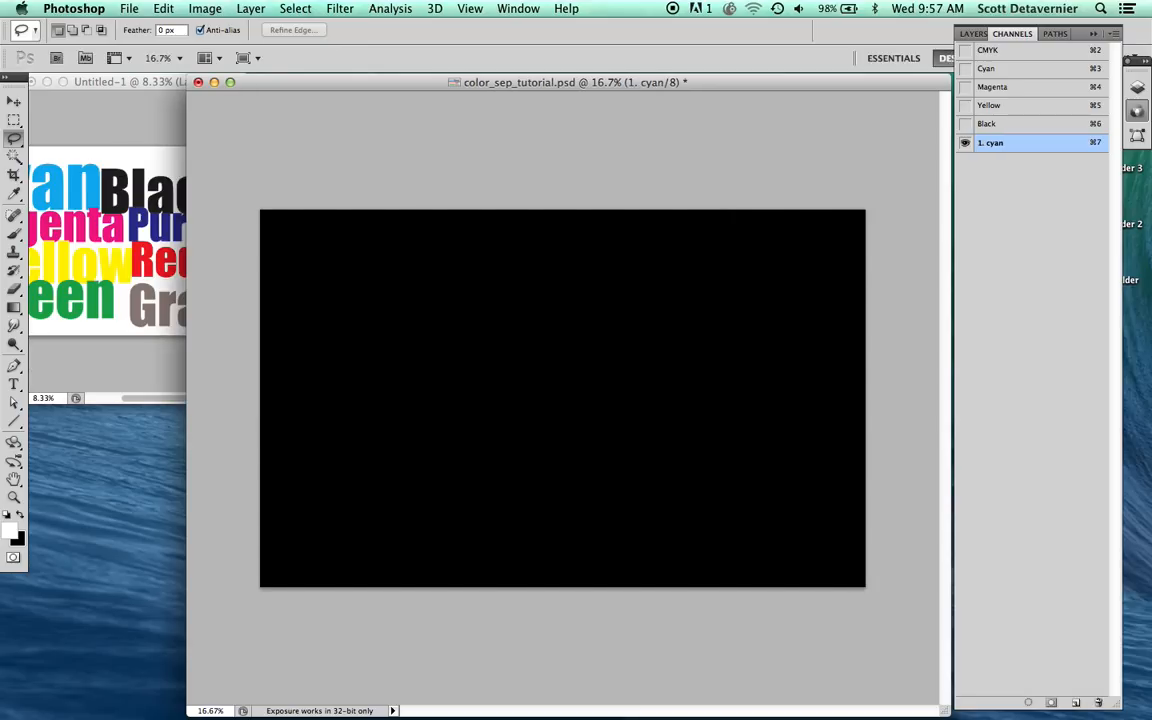
Step: Fill the whole "1. cyan" channel with white, swap the foreground color to black and clear the selection
key("alt+BackSpace")
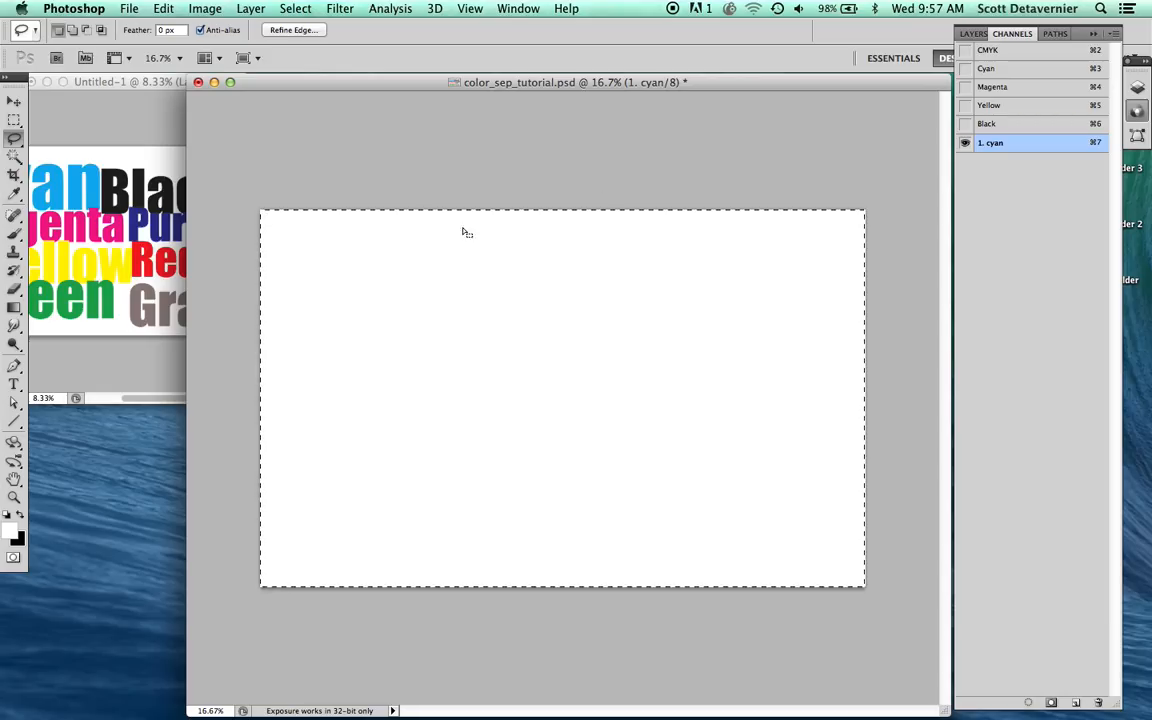
key("x")
key("super+d")
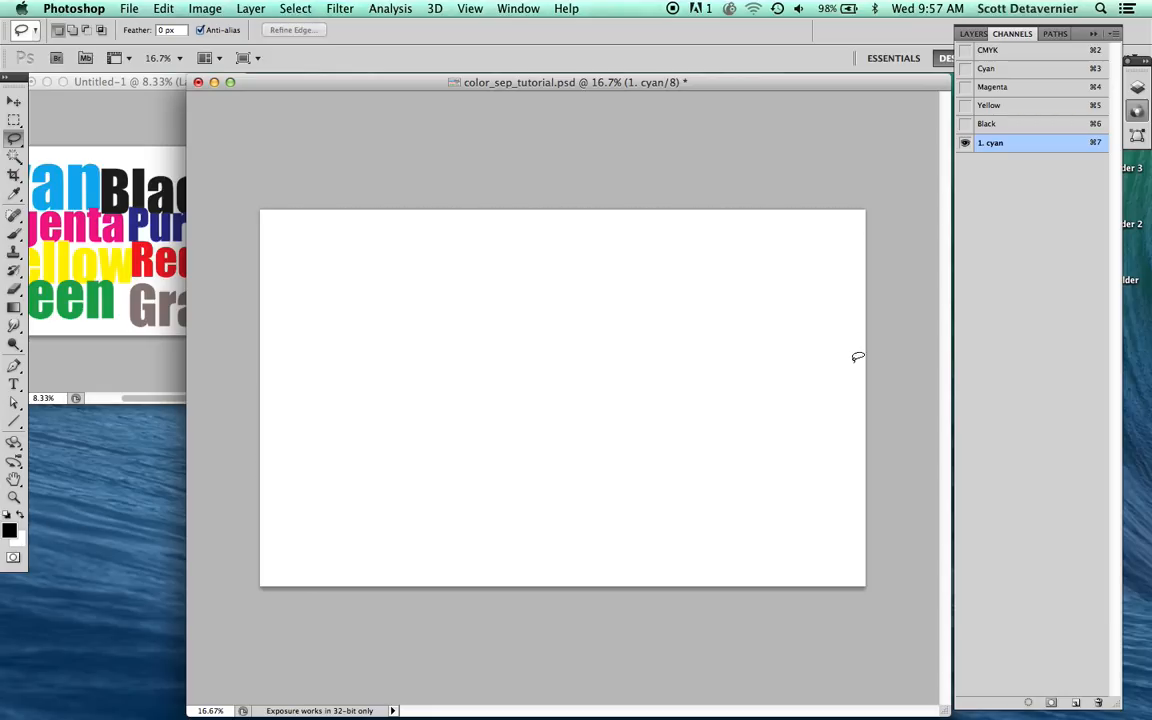
Step: Duplicate the "1. cyan" channel as "2. magenta" and sample its ink color from the magenta lettering in the reference copy
left_click_drag(1035, 160, 1075, 702)
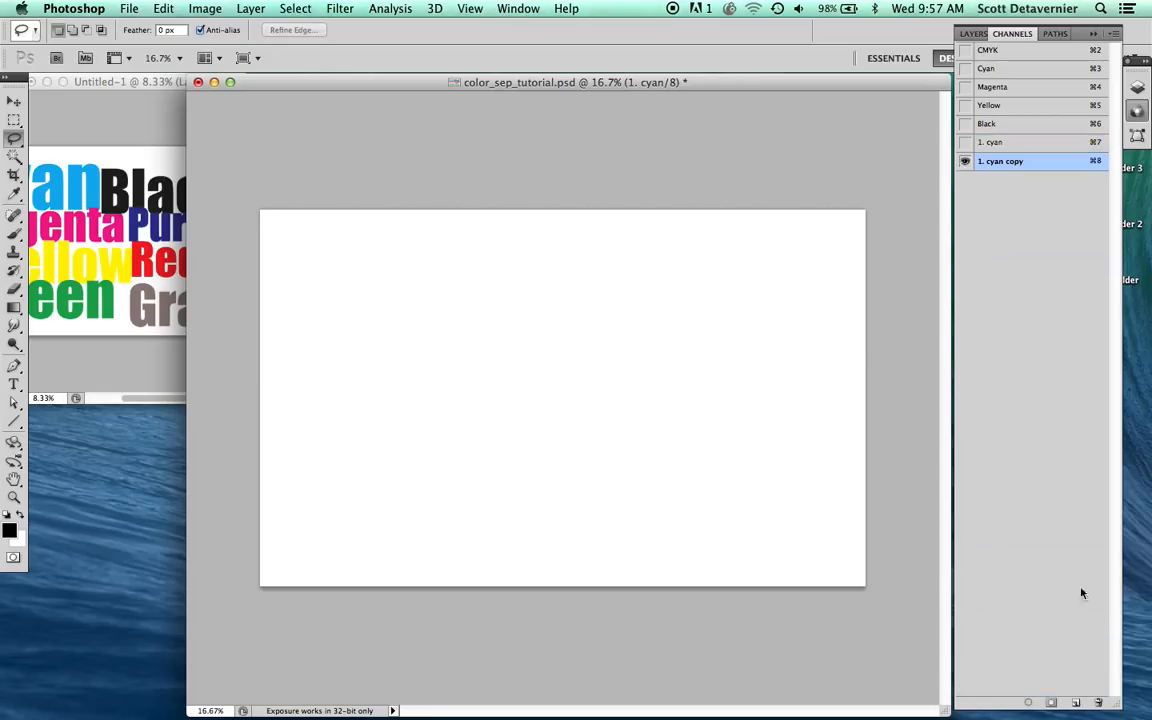
double_click(1045, 168)
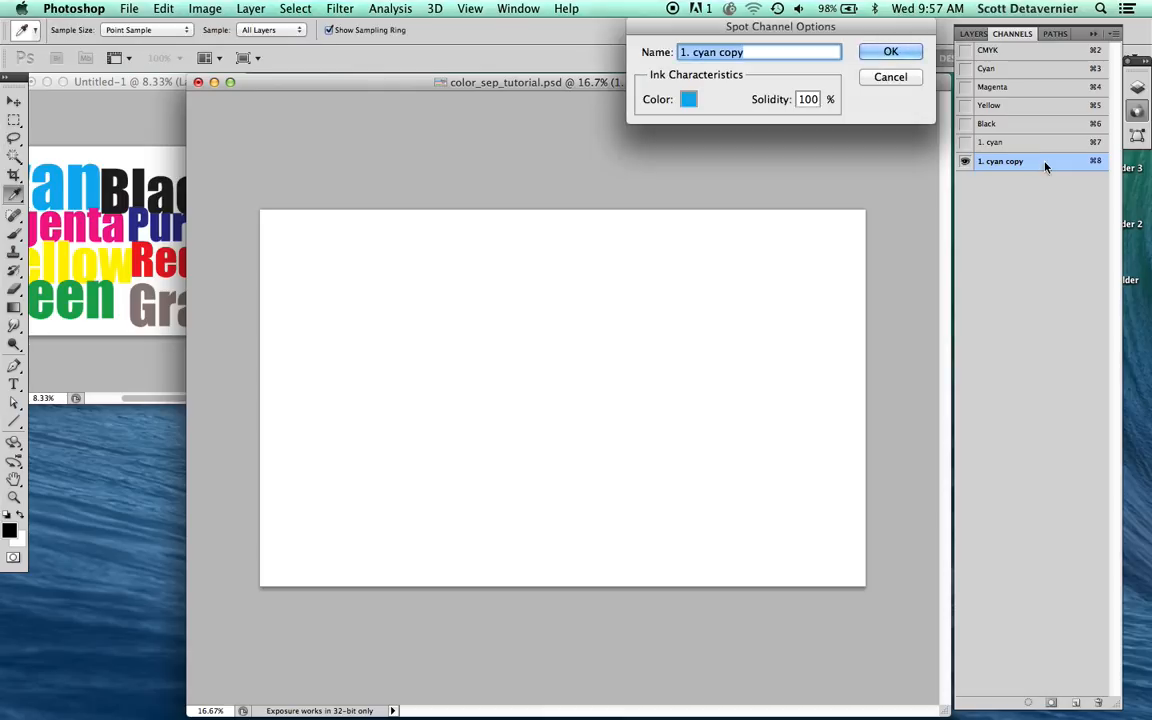
type("2. magenta")
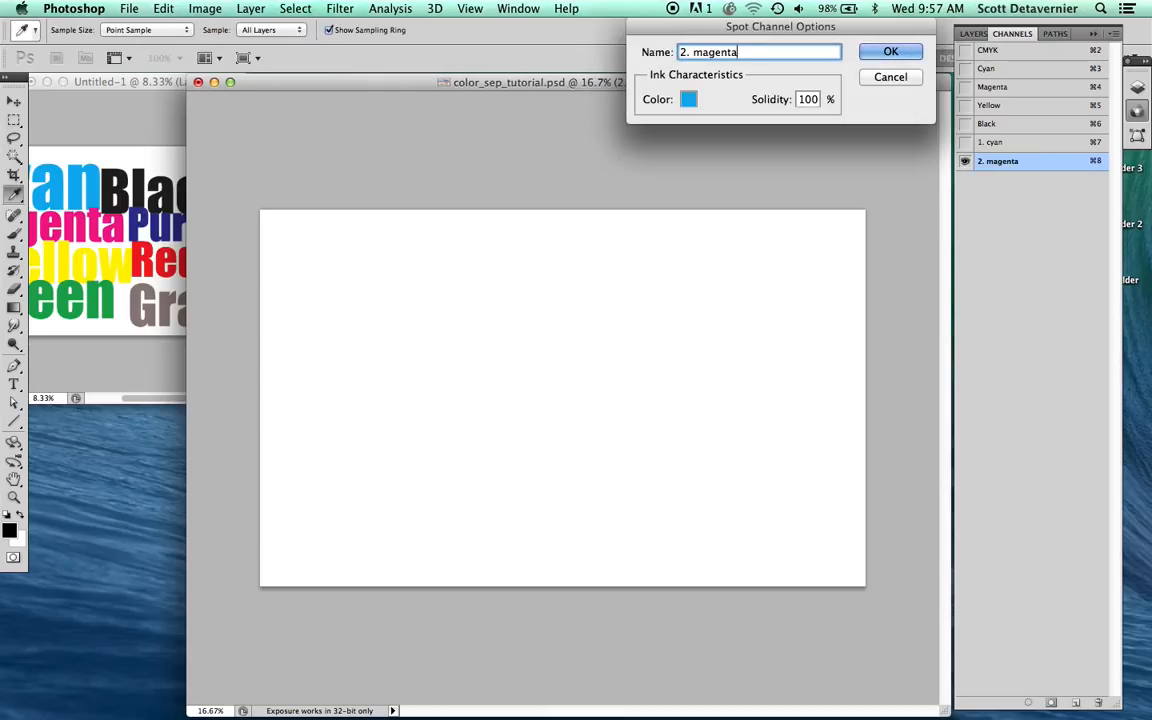
left_click(688, 99)
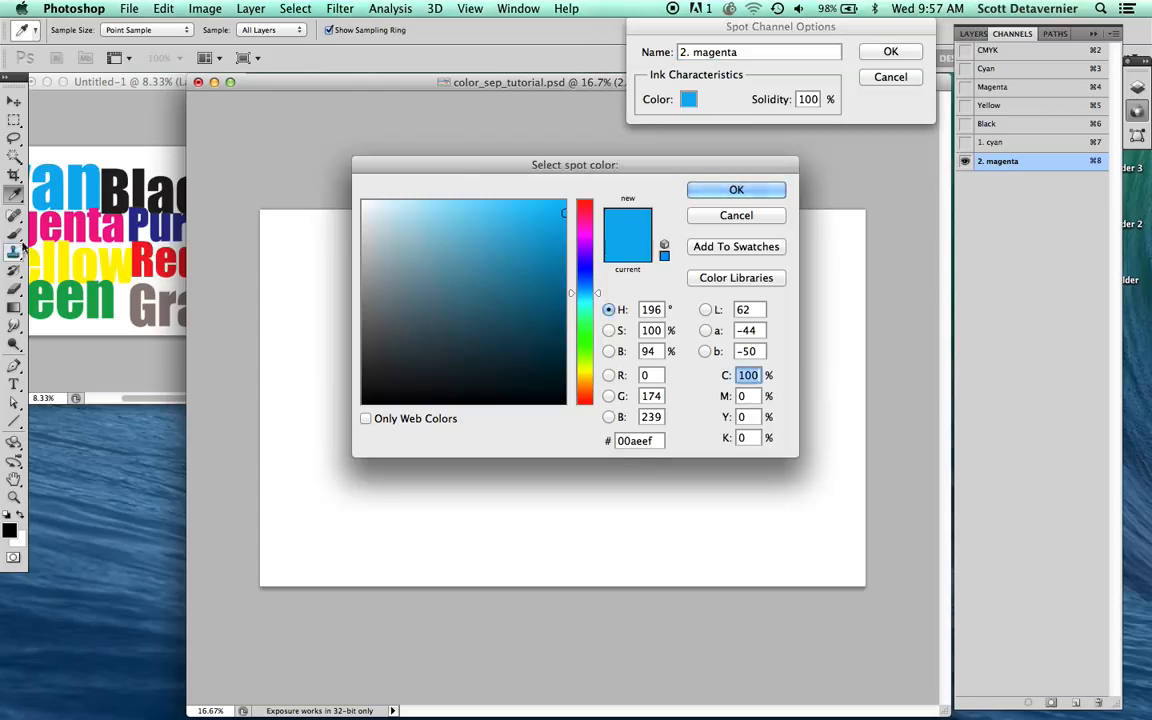
left_click(48, 215)
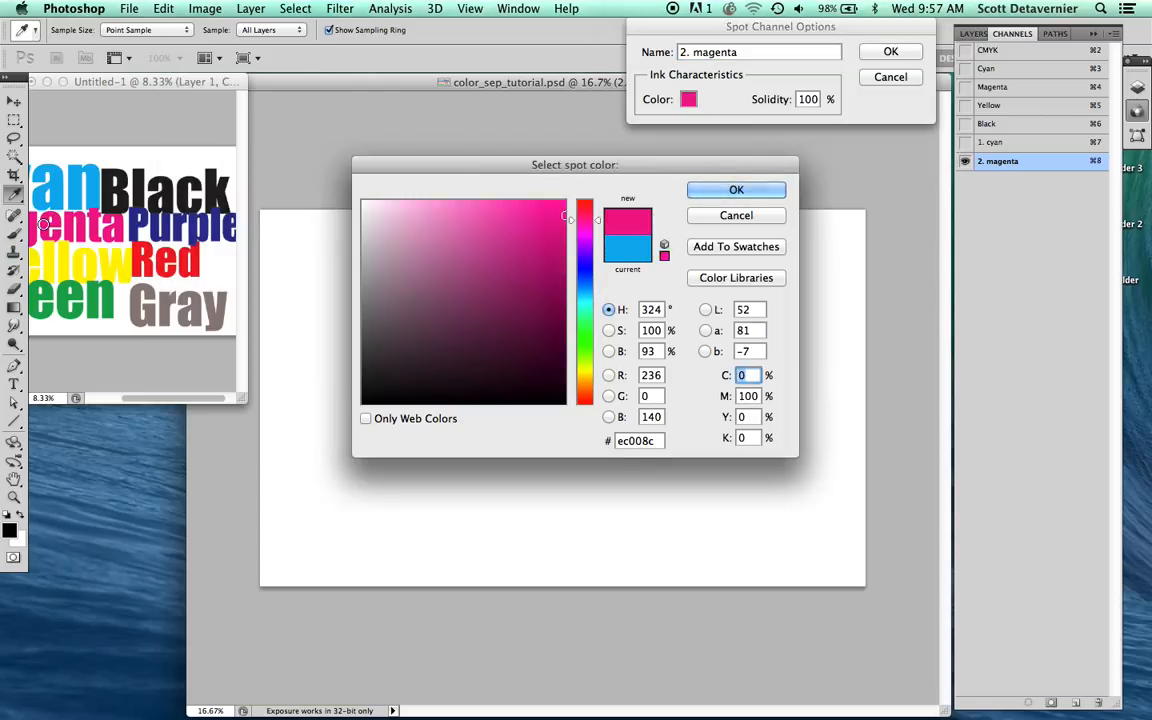
key("Return")
key("Return")
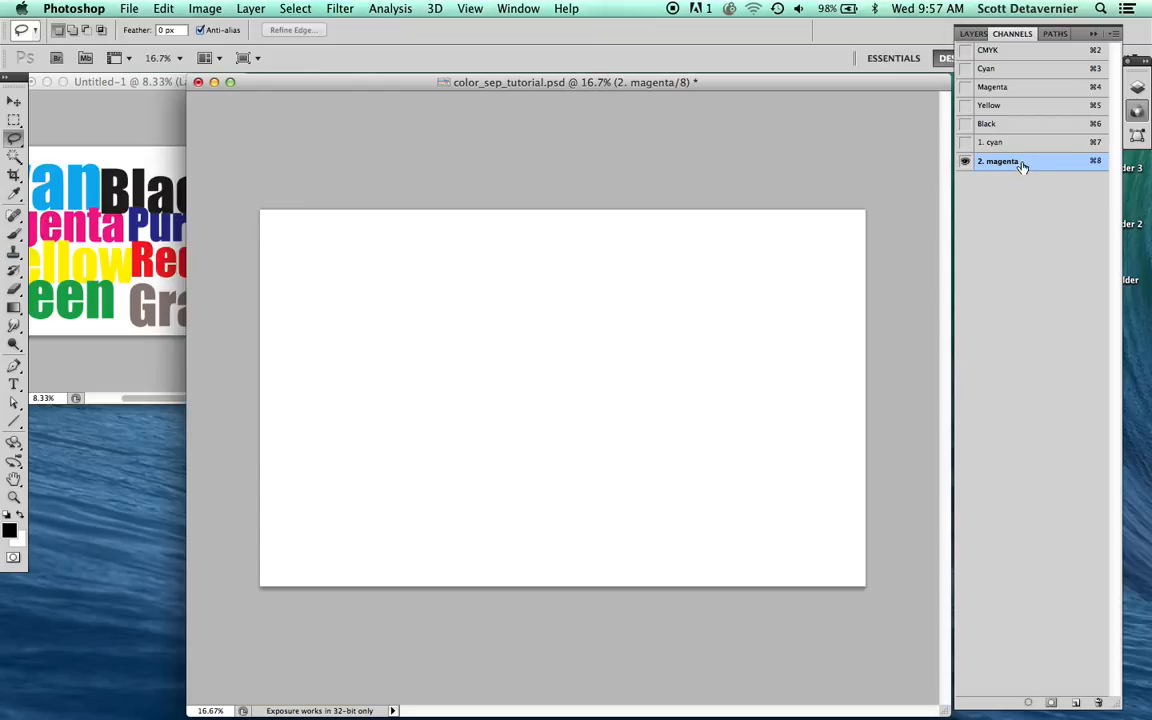
Step: Duplicate the "2. magenta" channel as "3. yellow" and sample its ink color from the yellow lettering in the reference copy
left_click_drag(1022, 166, 1075, 702)
double_click(1046, 188)
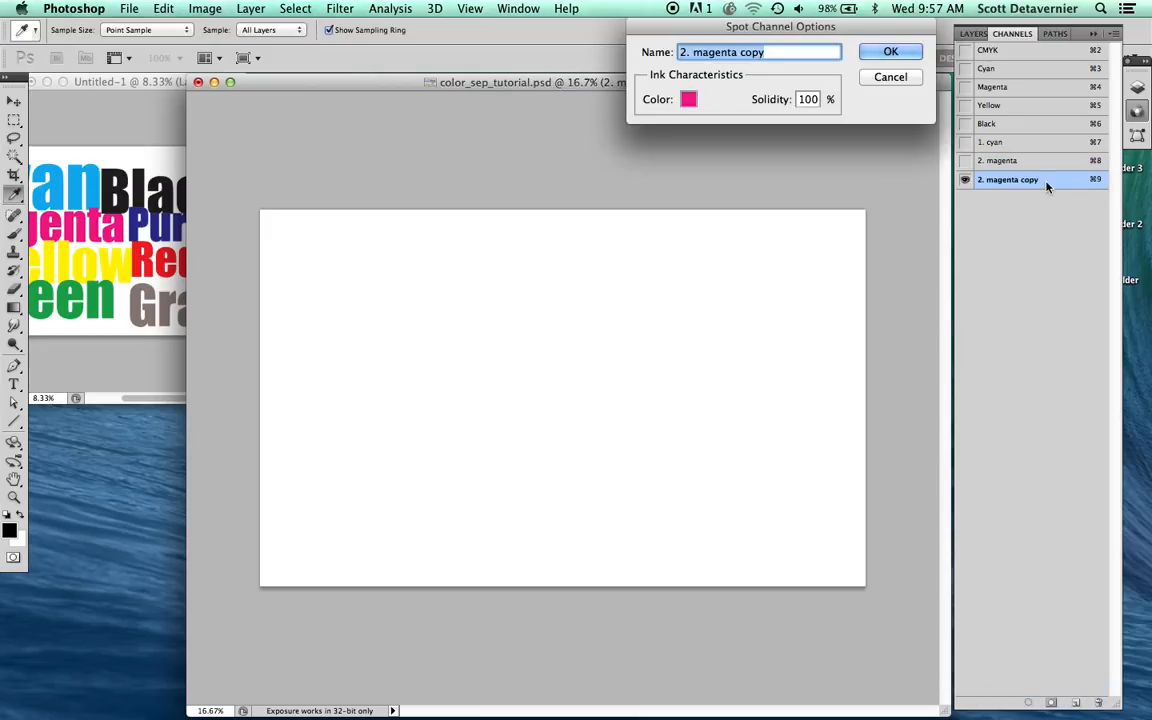
type("3. yellow")
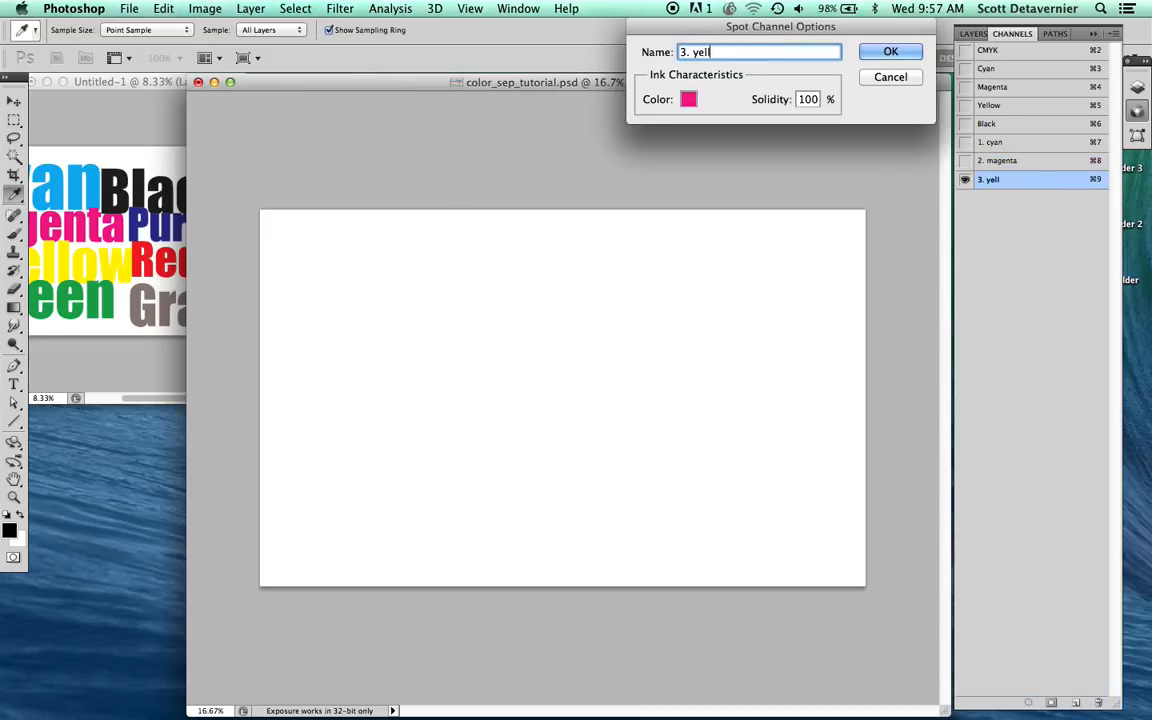
left_click(688, 99)
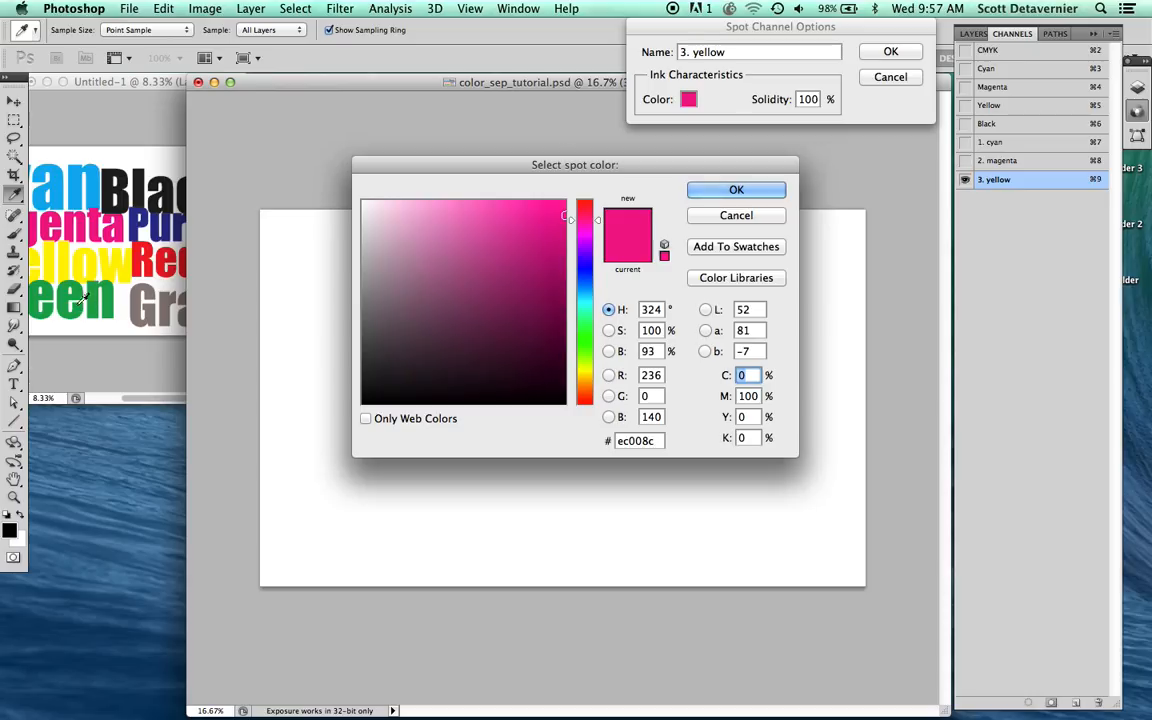
left_click(70, 263)
key("Return")
key("Return")
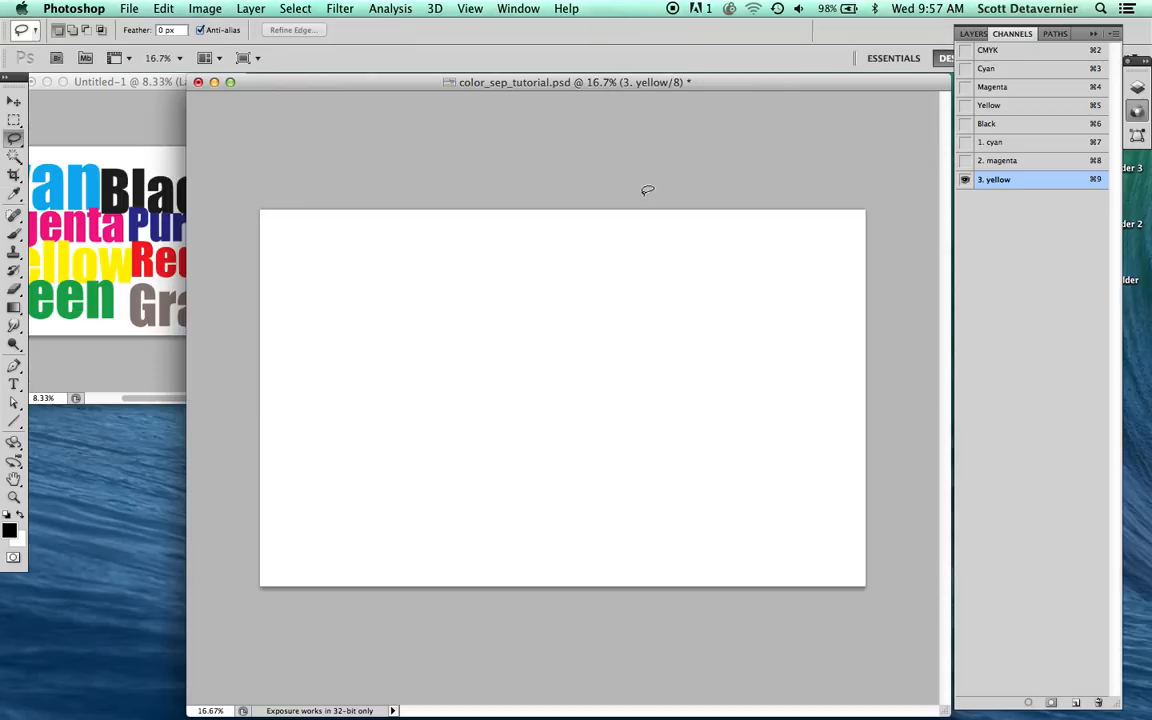
Step: Duplicate the "3. yellow" channel as "4. green" and sample its ink color from the green lettering in the reference copy
left_click_drag(993, 187, 1076, 702)
double_click(1045, 200)
type("4.")
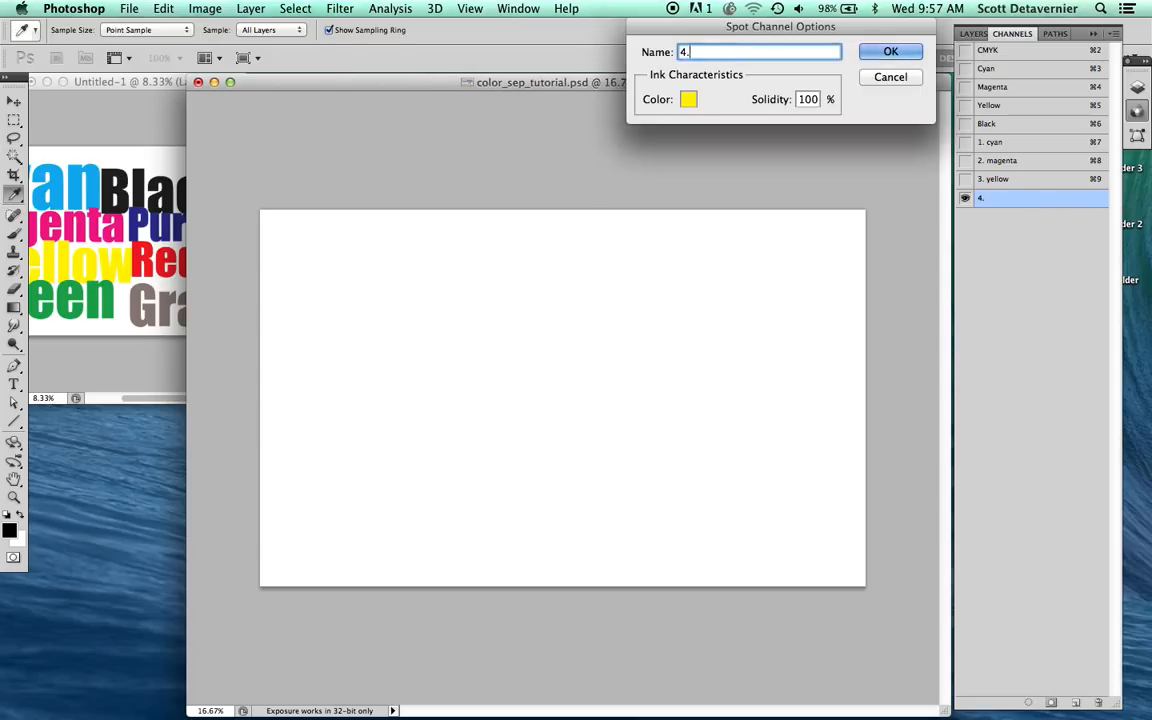
type(" green")
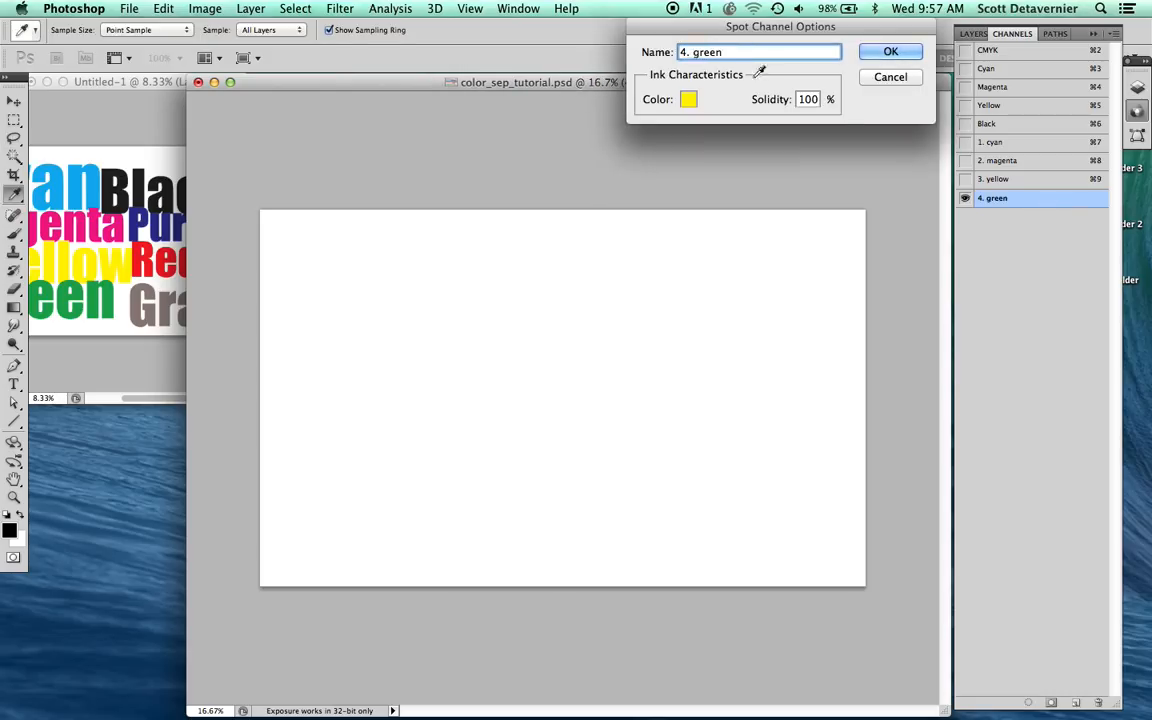
left_click(688, 99)
left_click(62, 293)
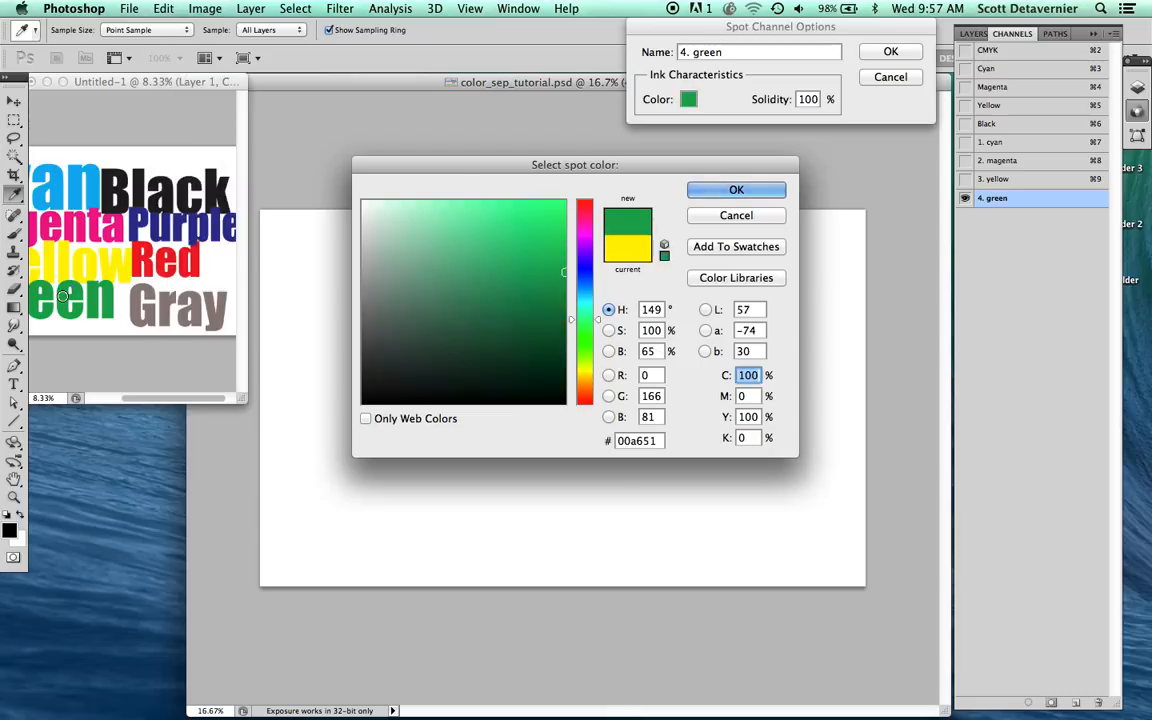
key("Return")
key("Return")
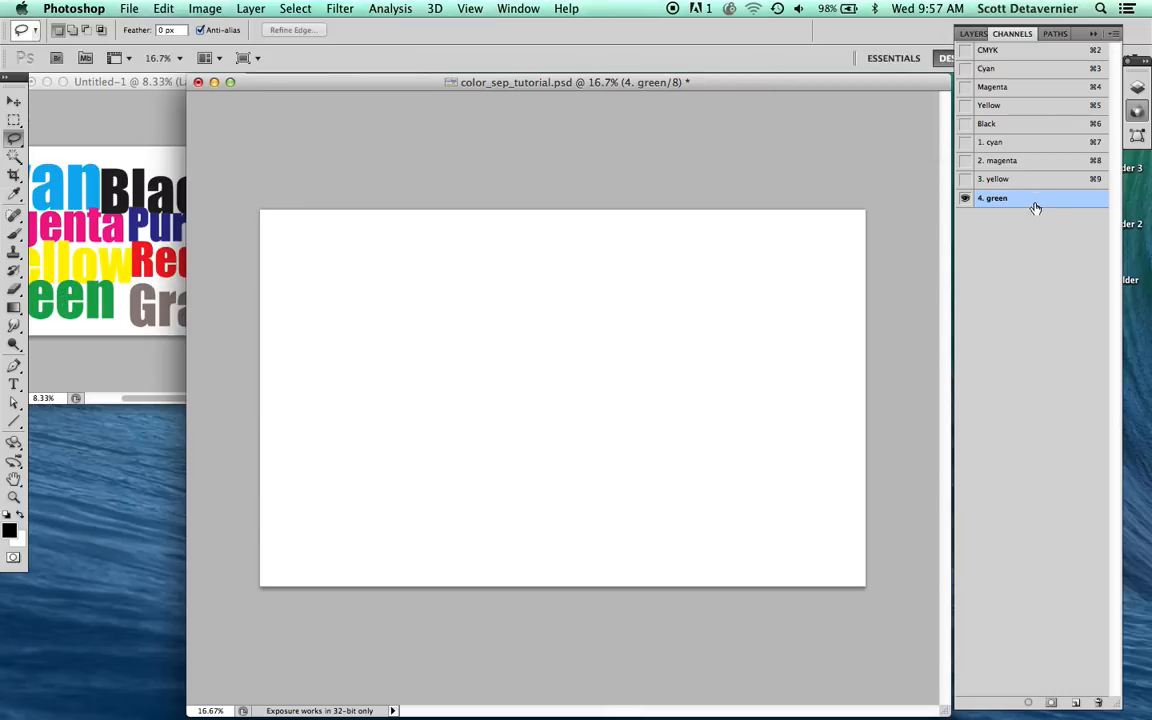
Step: Duplicate the "4. green" channel as "5. purple" and sample its ink color from the purple lettering in the reference copy
left_click_drag(1035, 207, 1075, 702)
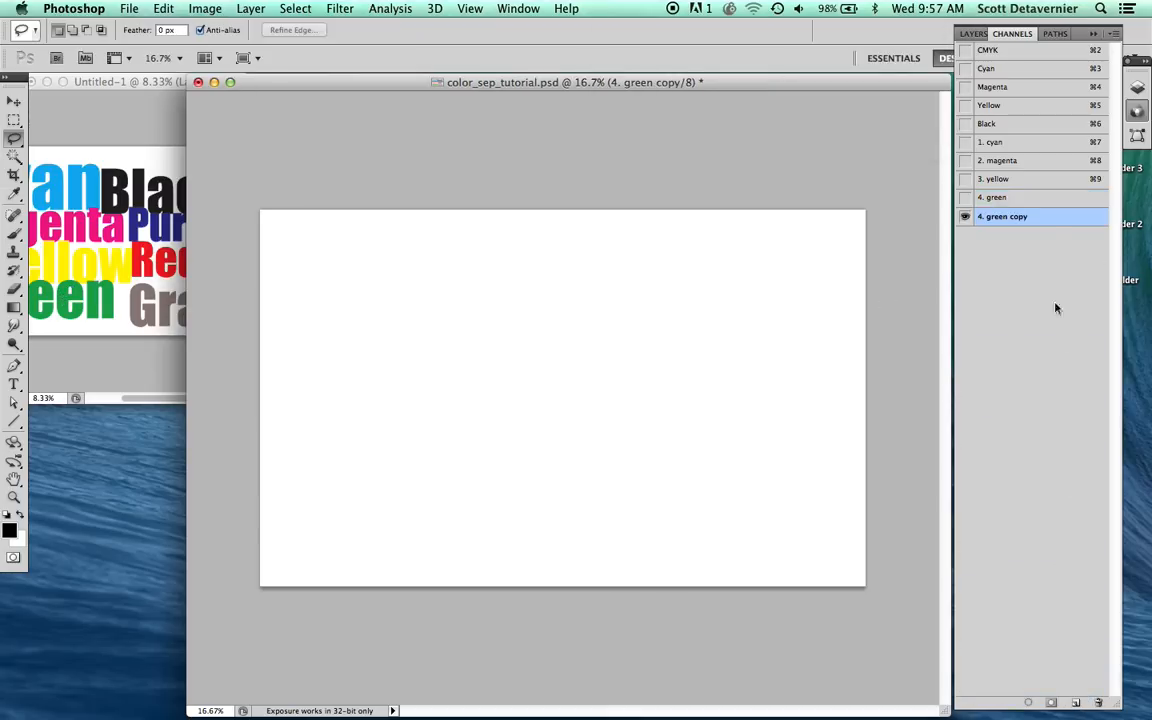
double_click(1045, 225)
type("5. purple")
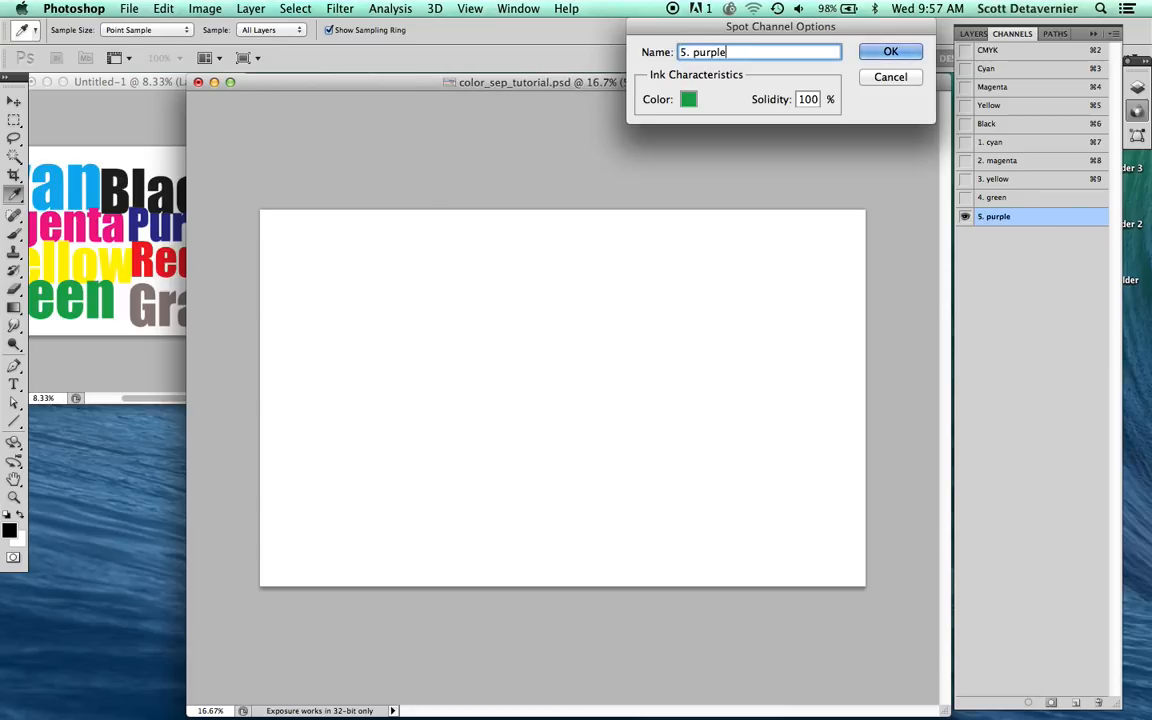
left_click(688, 99)
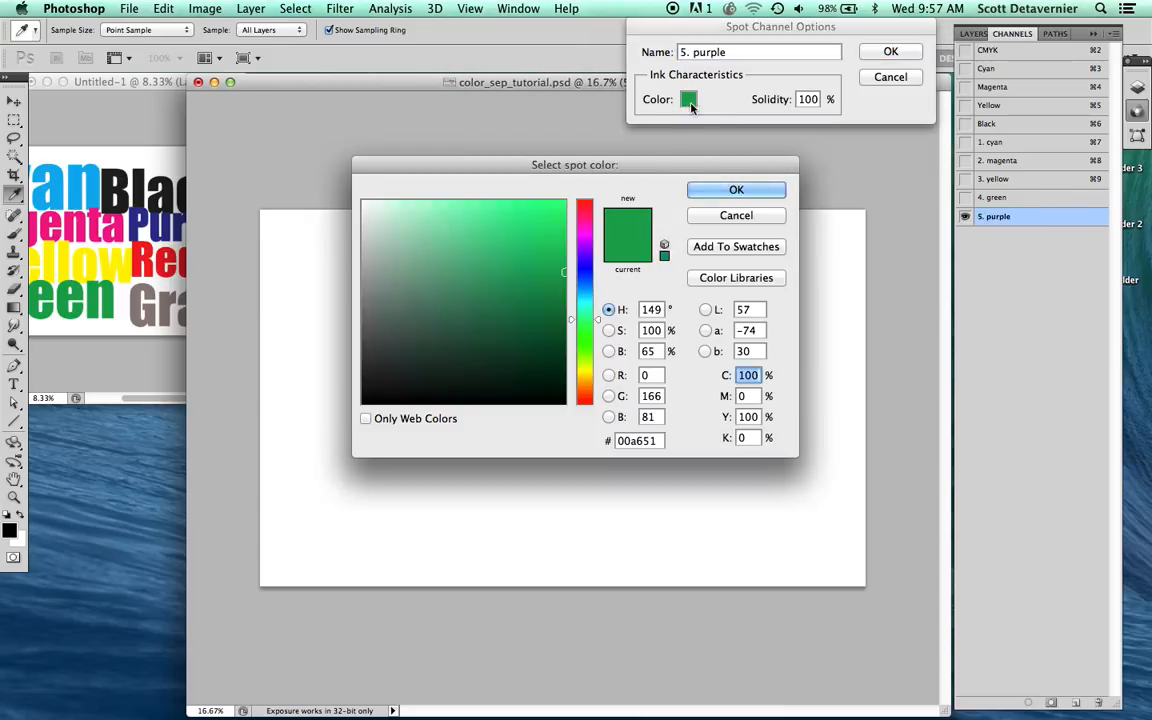
left_click(141, 218)
key("Return")
key("Return")
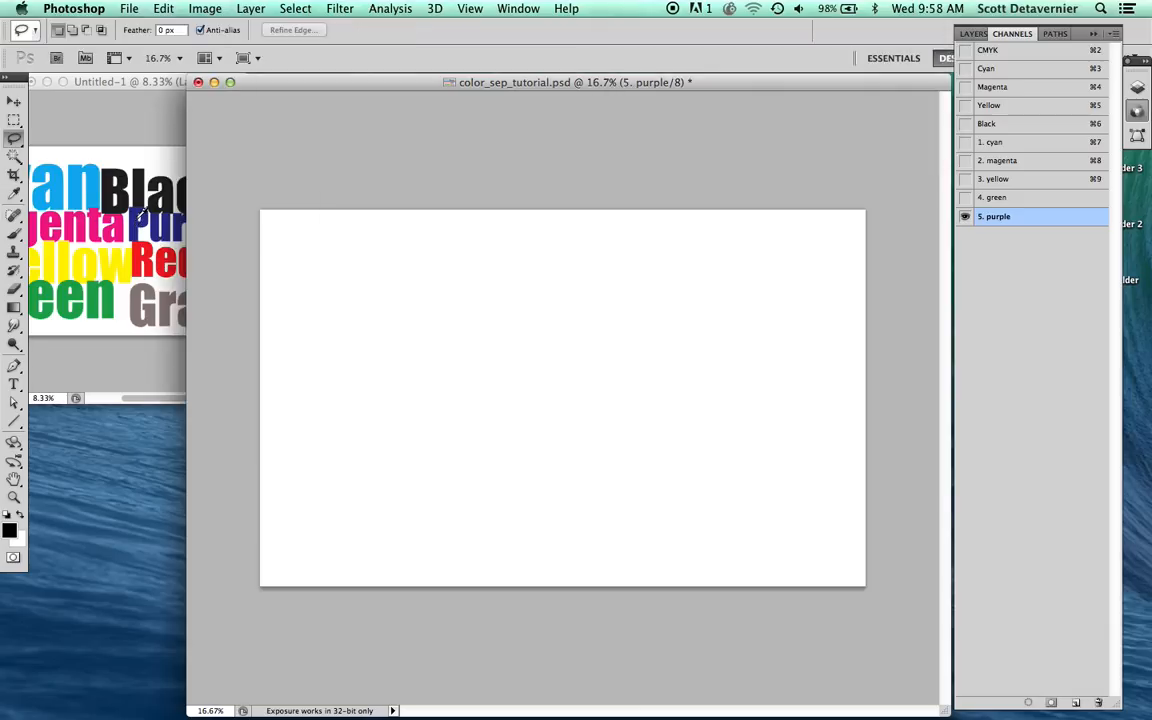
Step: Duplicate the "5. purple" channel as "6. red" and sample its ink color from the red lettering in the reference copy
mouse_move(1005, 222)
left_mouse_down()
mouse_move(1025, 655)
mouse_move(1036, 350)
mouse_move(994, 223)
left_mouse_up()
left_click_drag(987, 222, 1077, 703)
double_click(1005, 235)
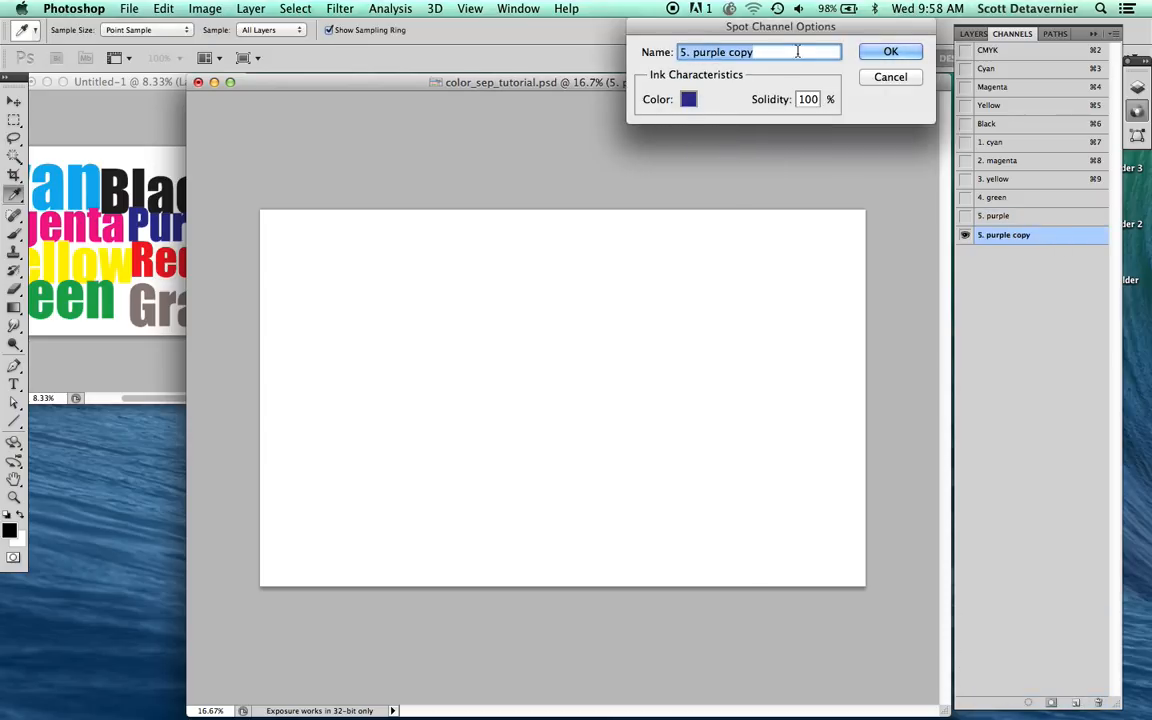
left_click(688, 99)
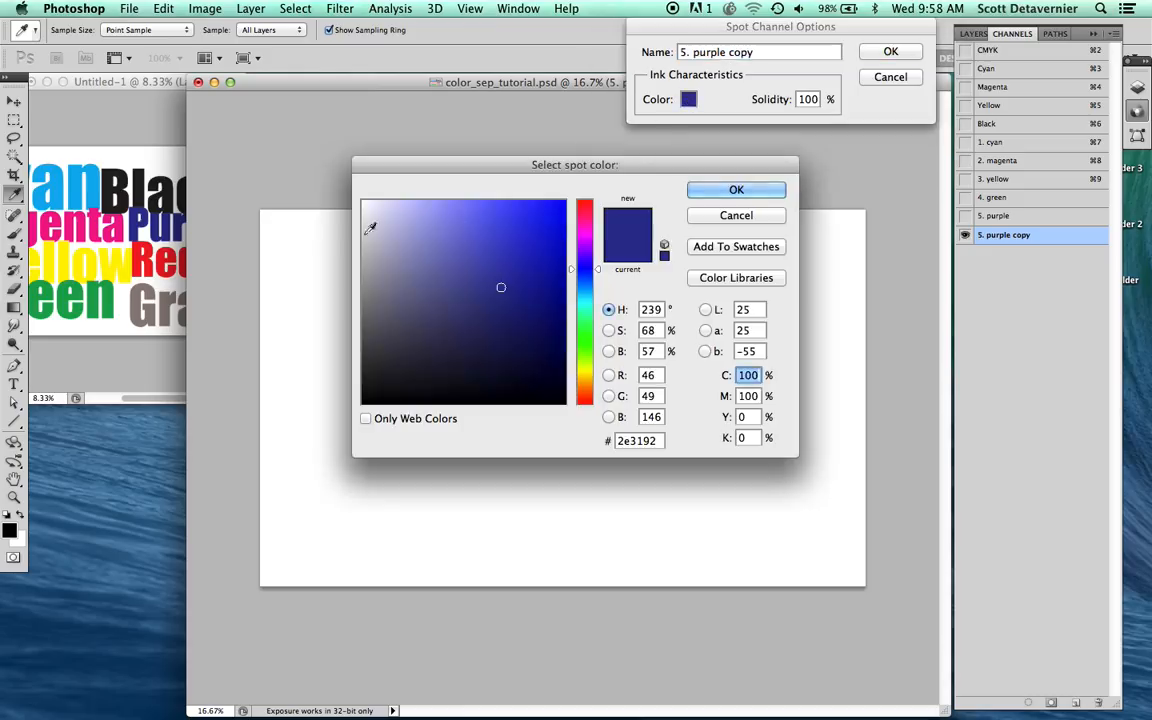
left_click(134, 258)
key("Return")
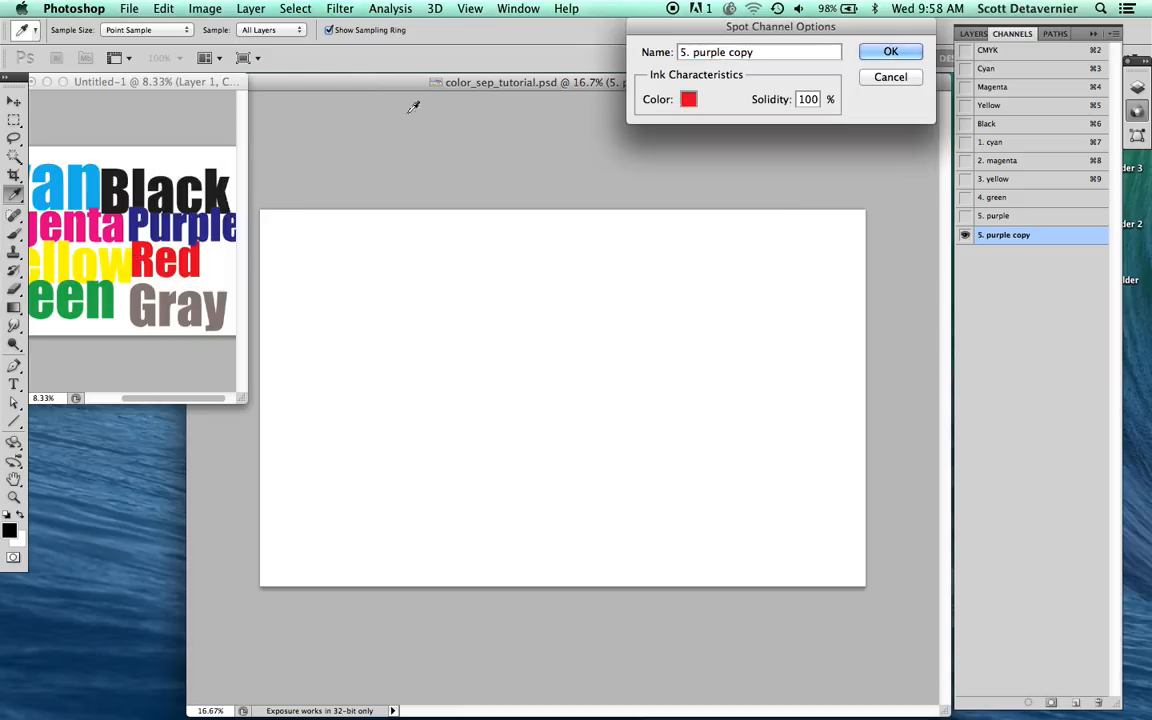
triple_click(760, 52)
type("6. ")
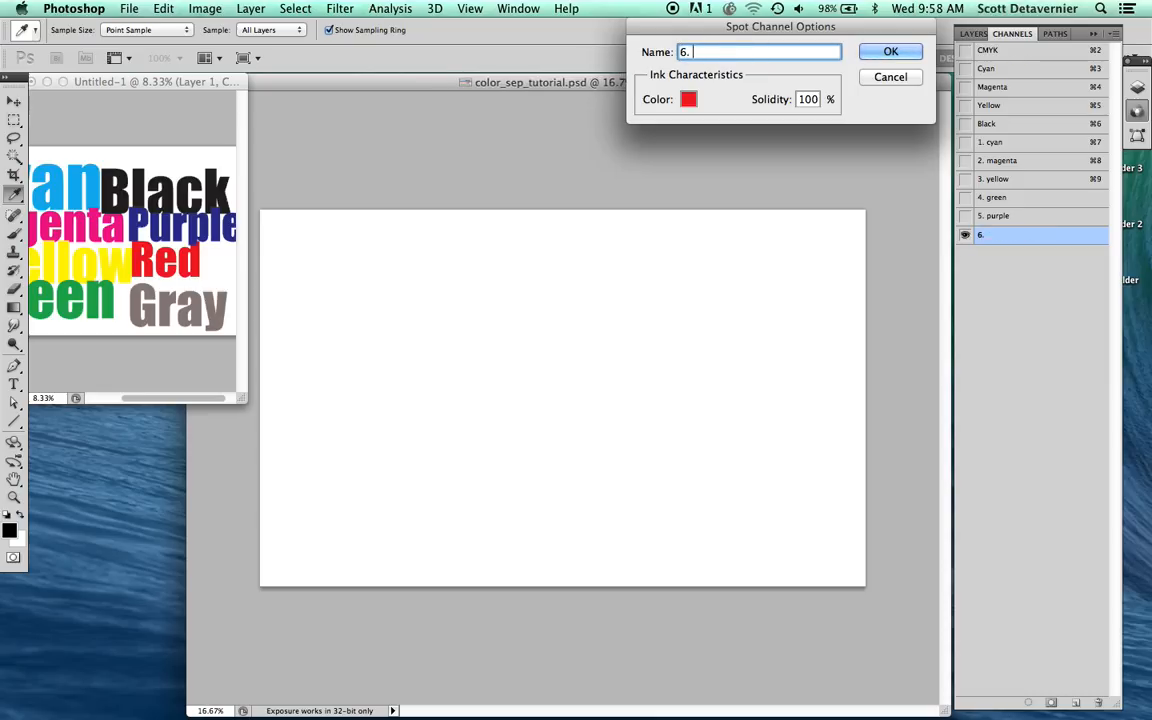
type("red")
key("Return")
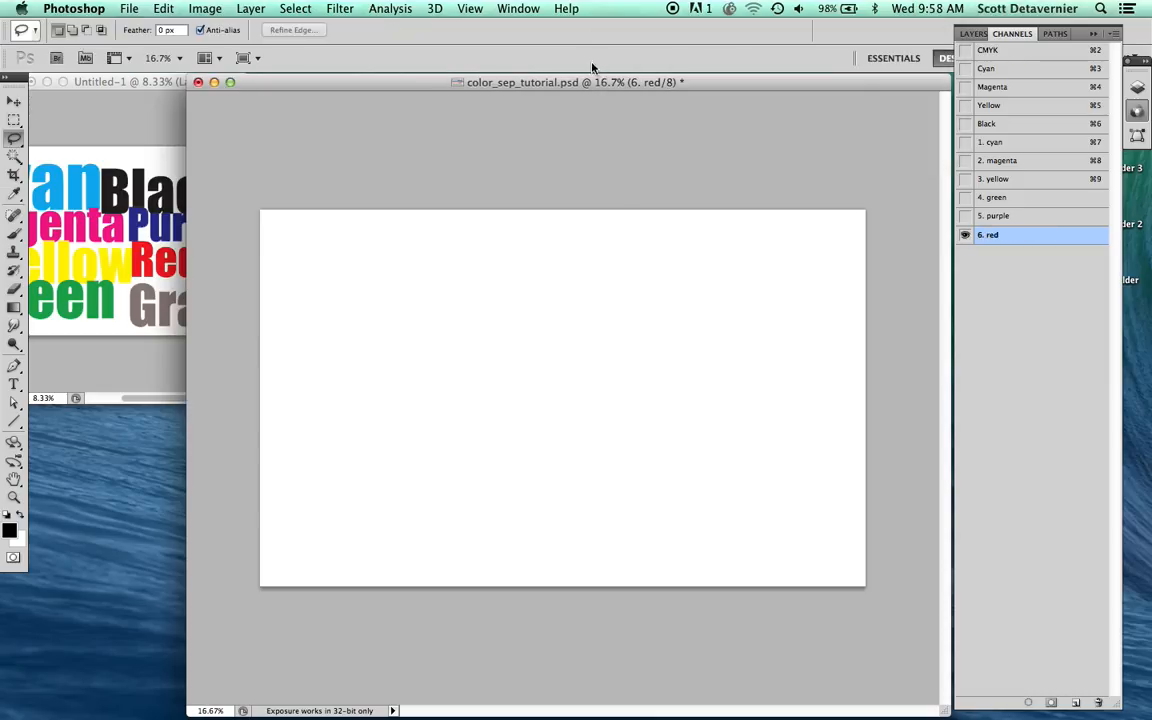
Step: Duplicate the "6. red" channel as "7. gray" and sample its ink color from the gray lettering in the reference copy
left_click_drag(1049, 460, 1076, 702)
double_click(1040, 256)
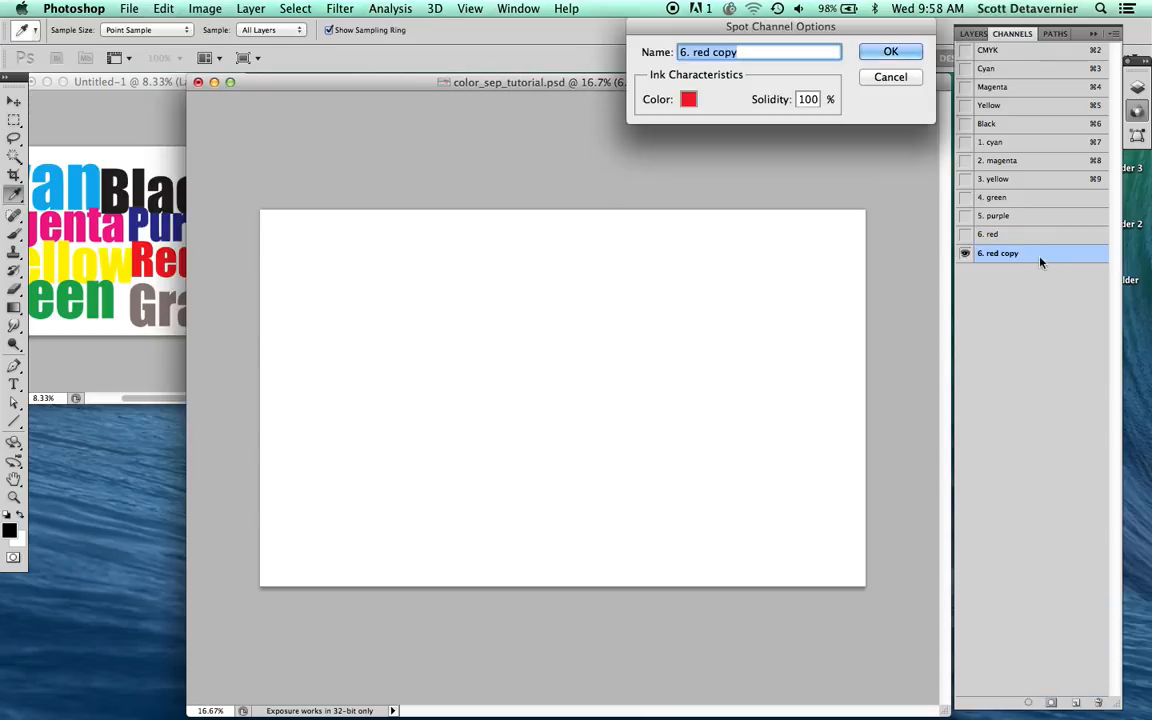
type("7. gray")
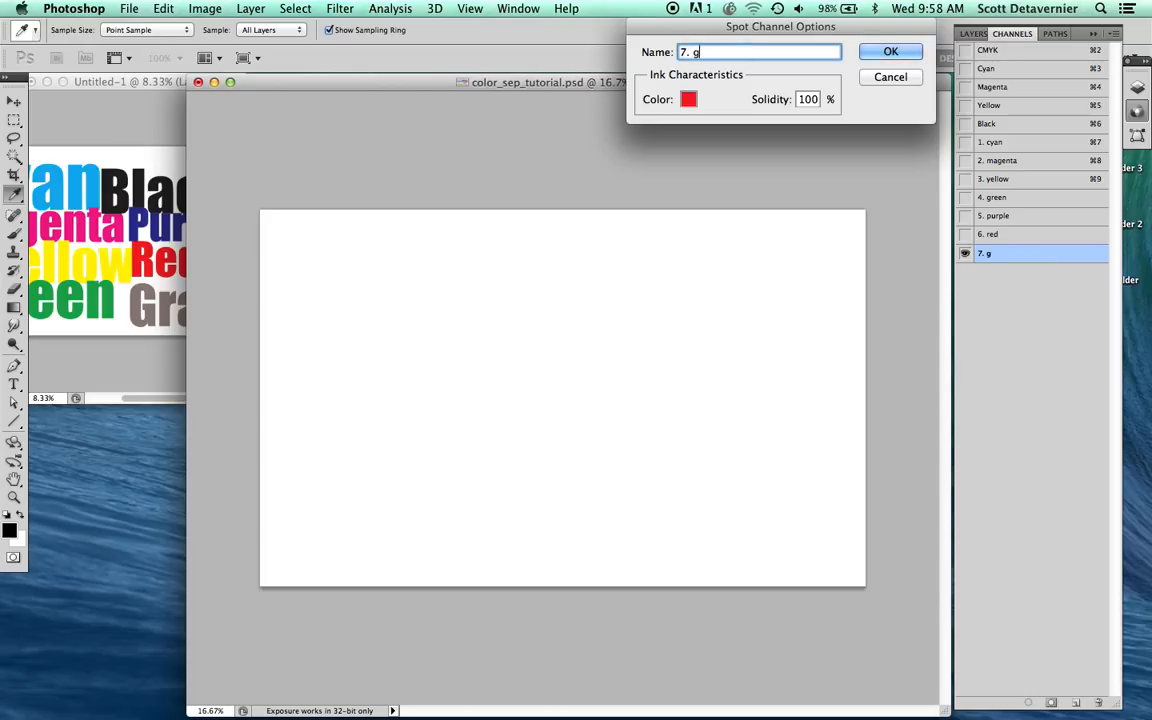
left_click(688, 99)
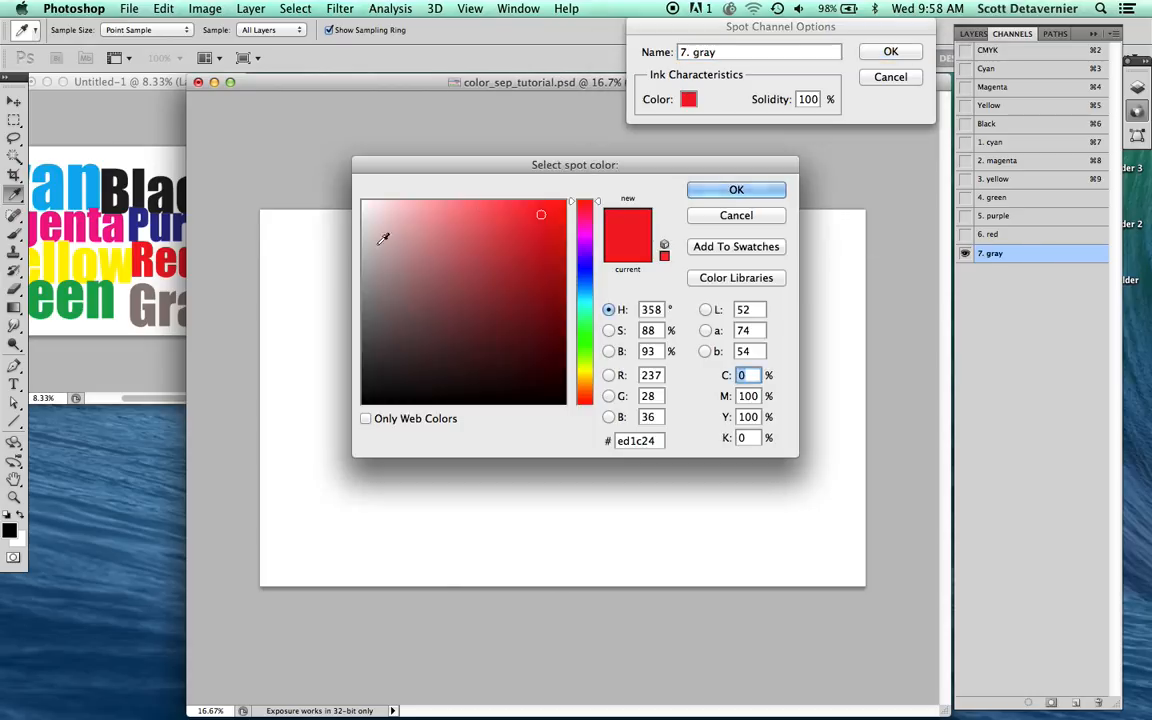
left_click(137, 298)
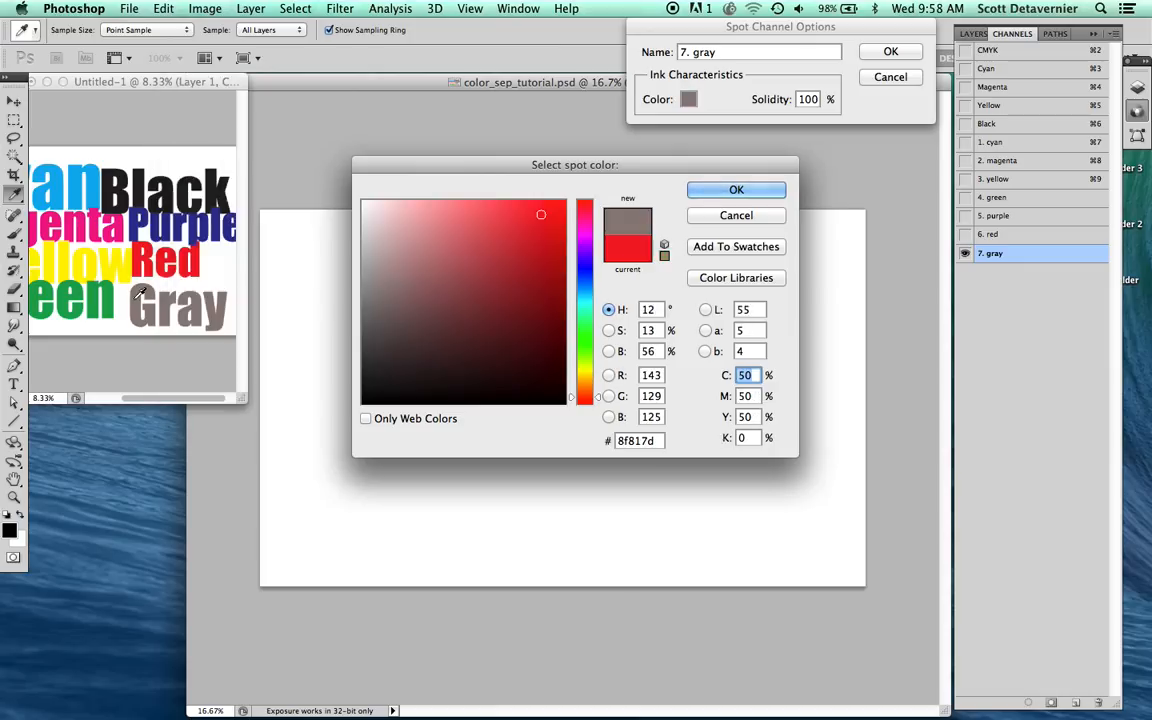
key("Return")
key("Return")
Step: Duplicate the "7. gray" channel as "8. black" and set its ink color to pure black (000000)
left_click_drag(990, 253, 1075, 702)
double_click(1040, 272)
type("8. black")
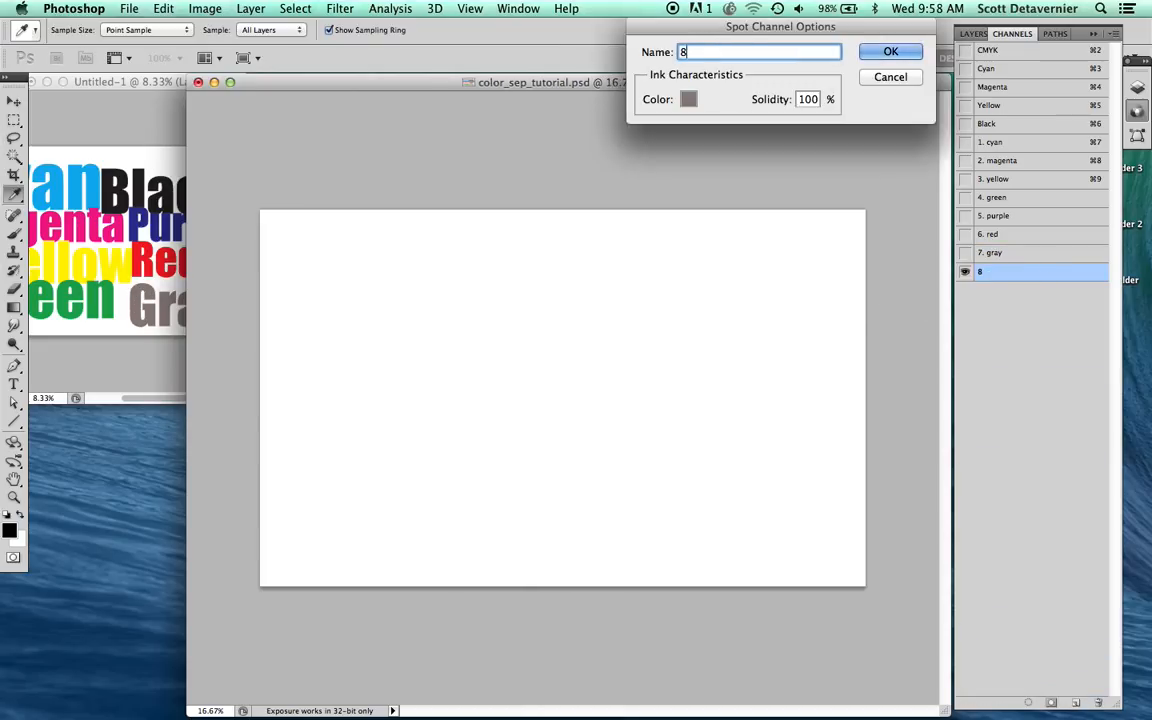
left_click(688, 99)
left_click_drag(458, 350, 299, 453)
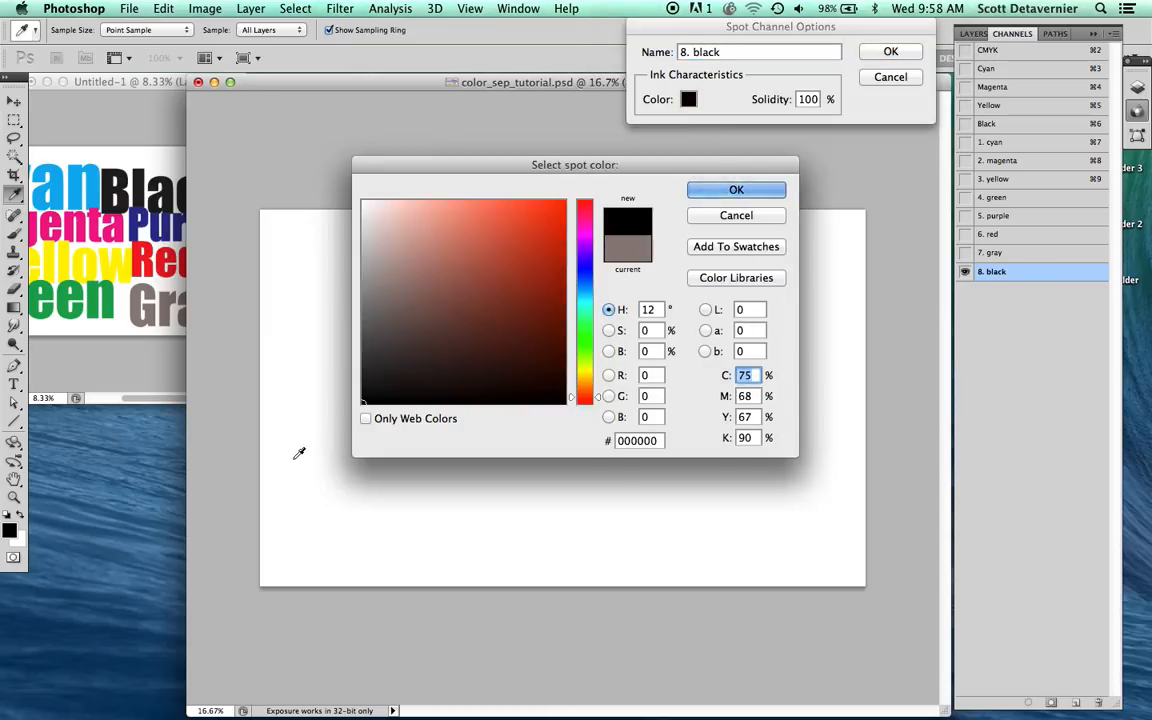
key("Return")
key("Return")
Step: Duplicate the "8. black" channel as "9. white" and set its ink color to white
left_click_drag(1000, 271, 1075, 702)
double_click(1033, 291)
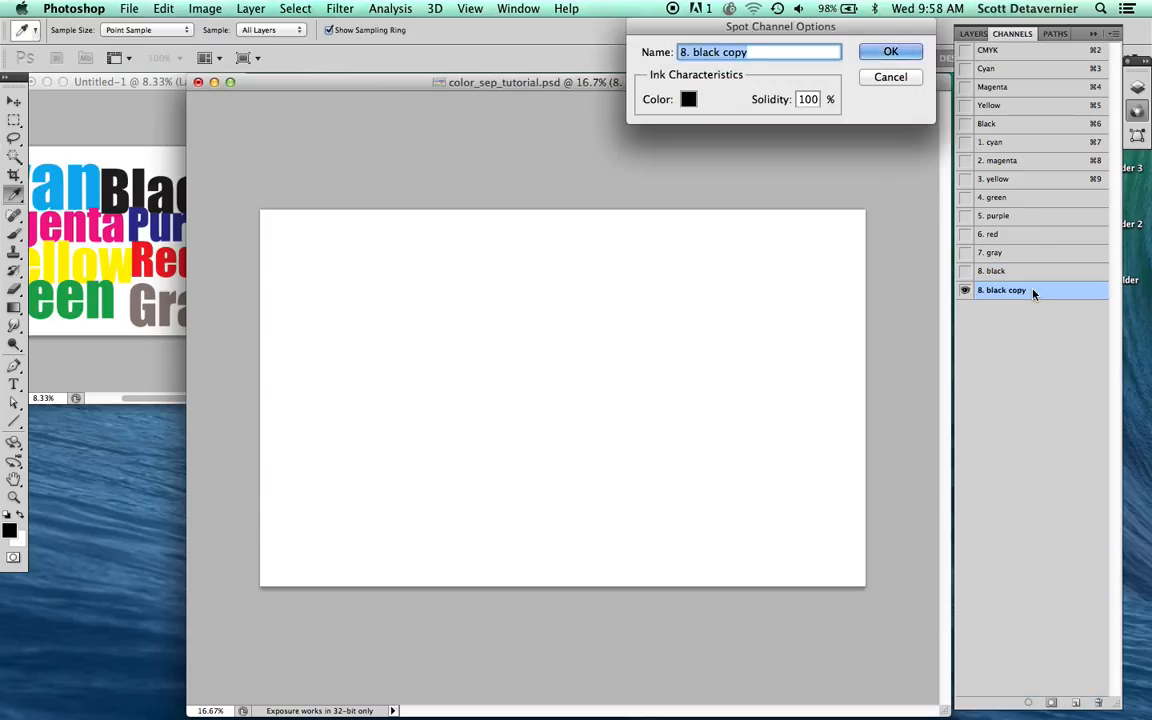
type("9. white")
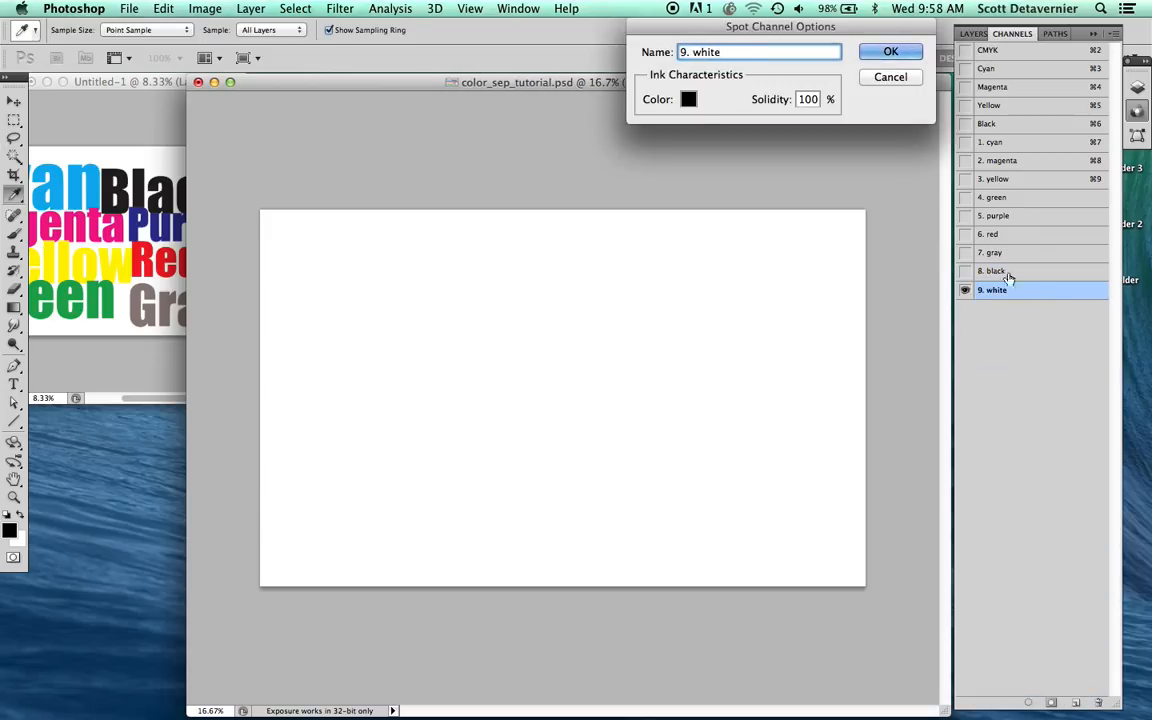
left_click(688, 99)
mouse_move(422, 218)
left_mouse_down()
mouse_move(380, 211)
mouse_move(324, 172)
left_mouse_up()
key("Return")
key("Return")
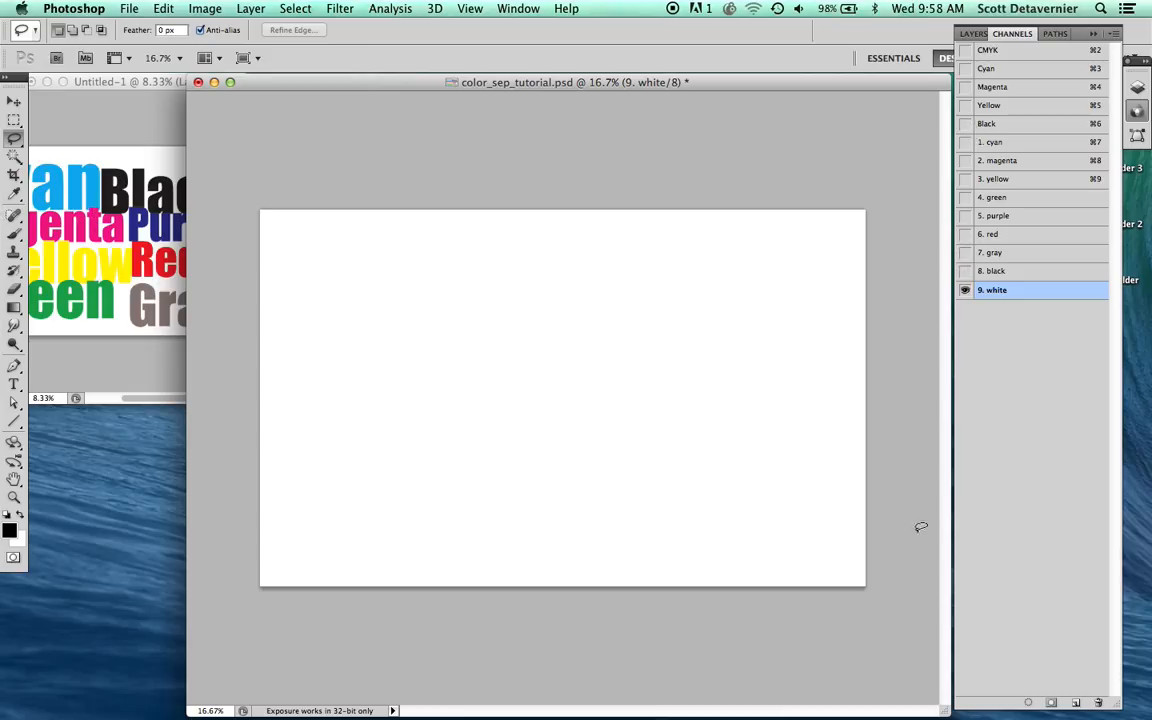
Step: Create a new channel, name it "background" and make it a spot color channel
left_click(1074, 702)
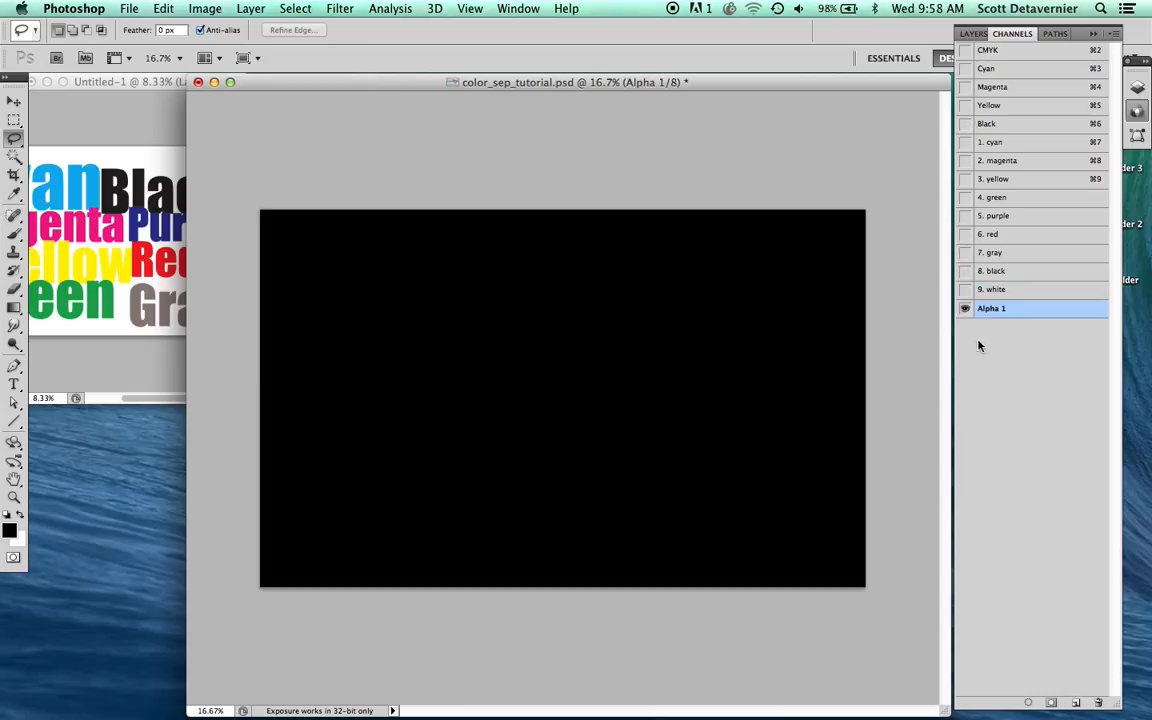
double_click(1025, 315)
type("backgron")
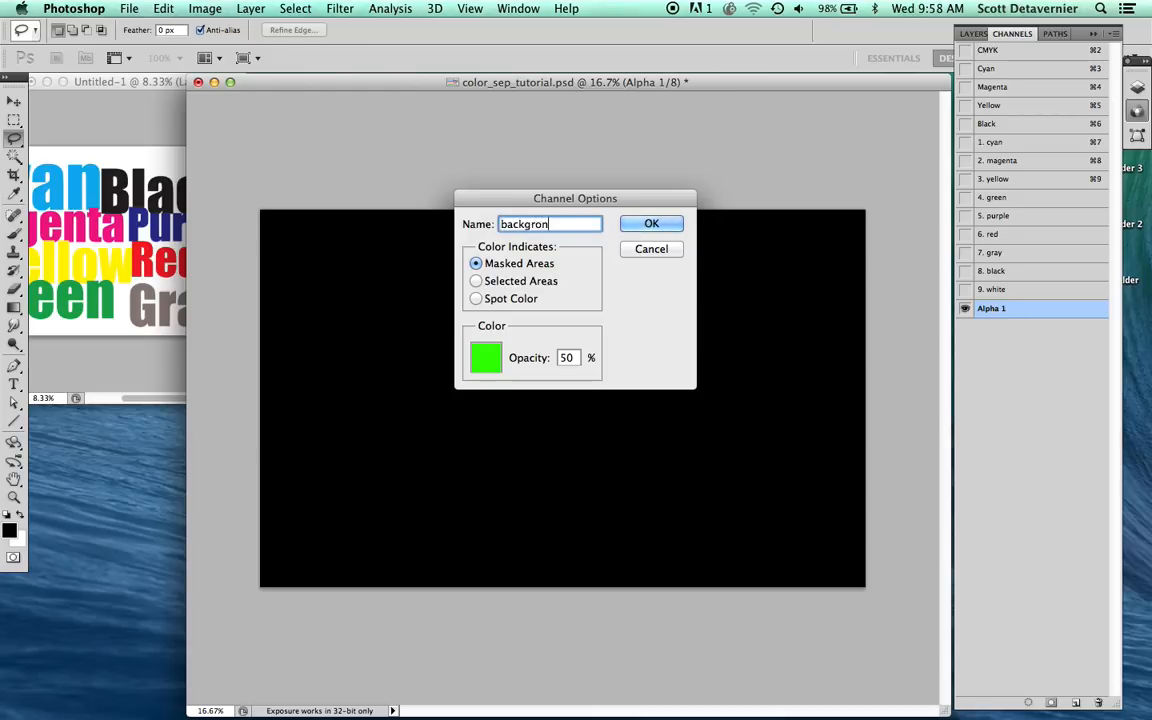
key("BackSpace")
type("und")
left_click(500, 298)
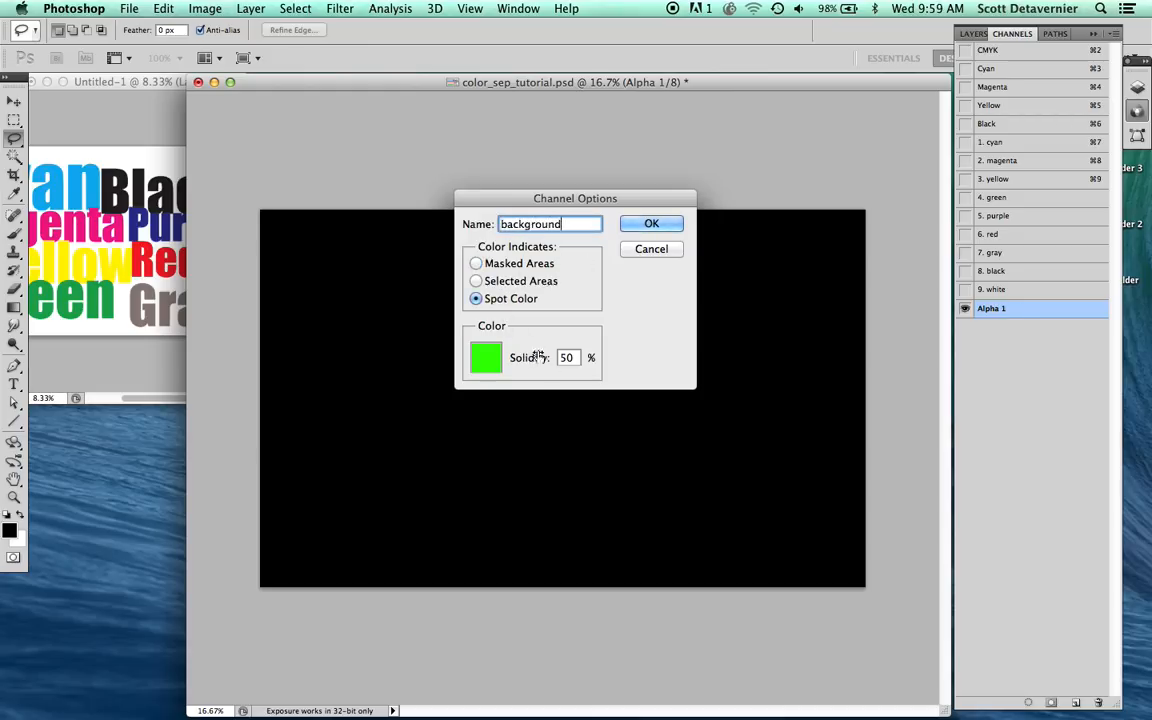
Step: Give the "background" channel 100% solidity and the color white (ffffff), and move it directly above "1. cyan"
double_click(566, 357)
type("100")
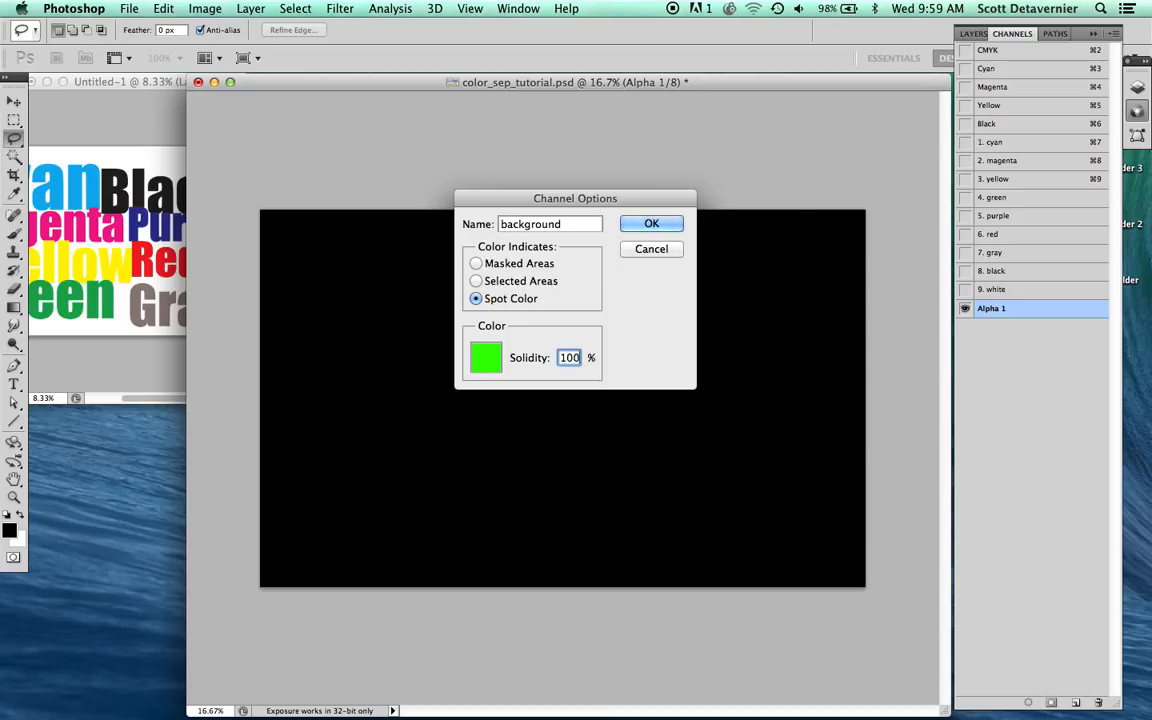
left_click(488, 362)
left_click_drag(382, 215, 282, 132)
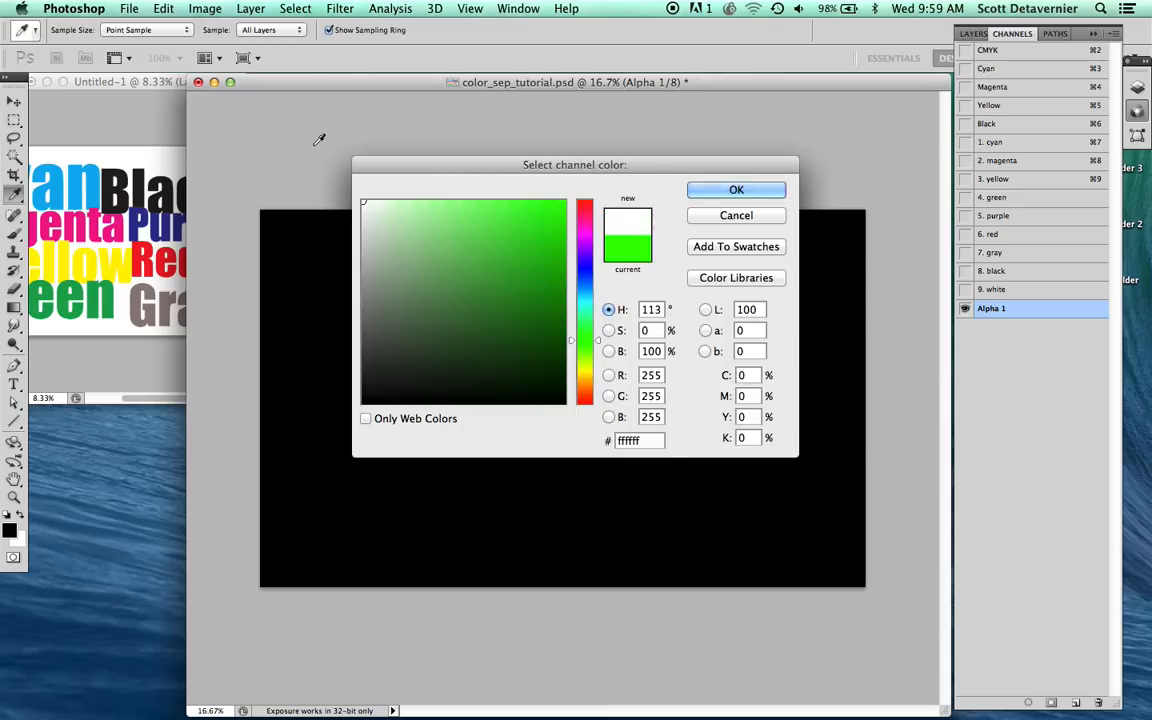
key("Return")
key("Return")
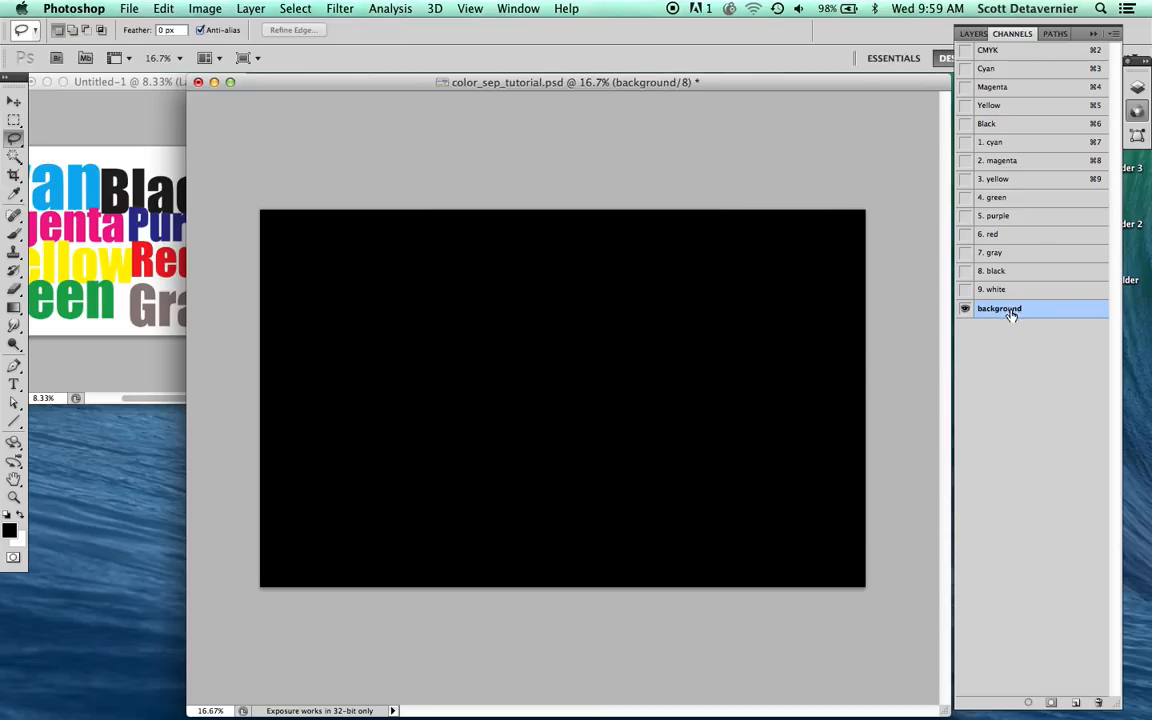
left_click_drag(1012, 312, 1020, 148)
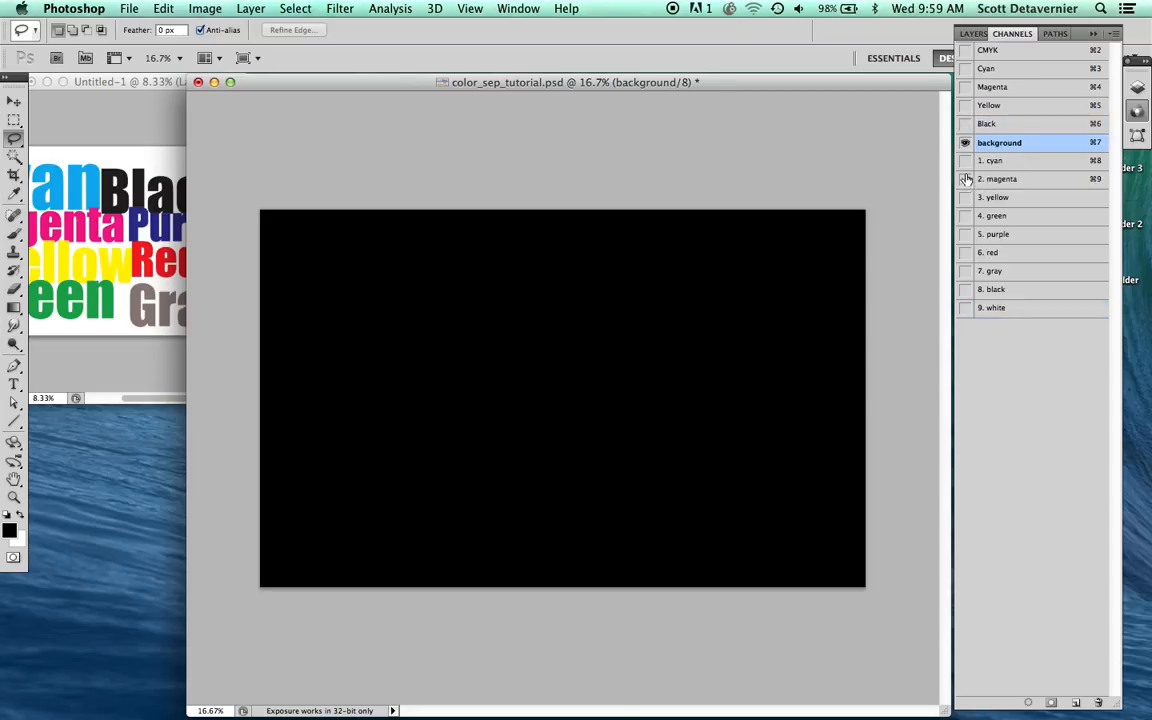
Step: View the numbered spot channels one at a time, and show all spot channels together with "background" selected
left_click(990, 161)
left_click(986, 196)
left_click(988, 215)
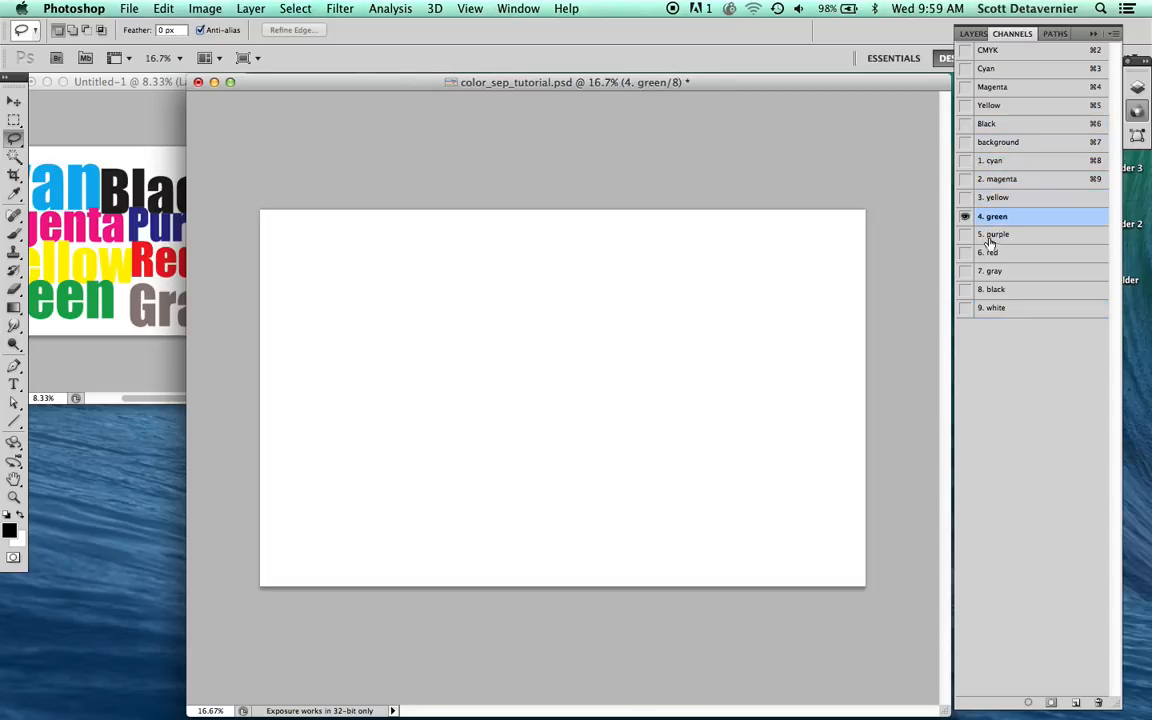
left_click(990, 234)
left_click(990, 253)
left_click(991, 272)
left_click(995, 291)
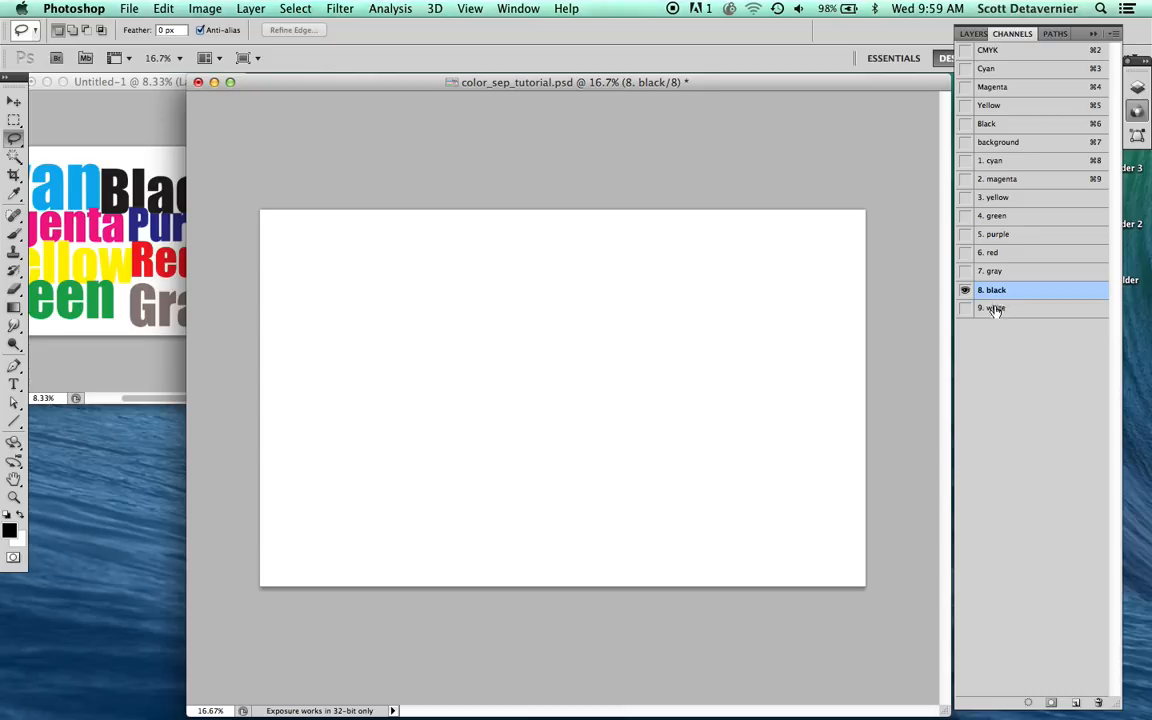
left_click(995, 310)
left_click_drag(965, 290, 965, 148)
left_click(996, 146)
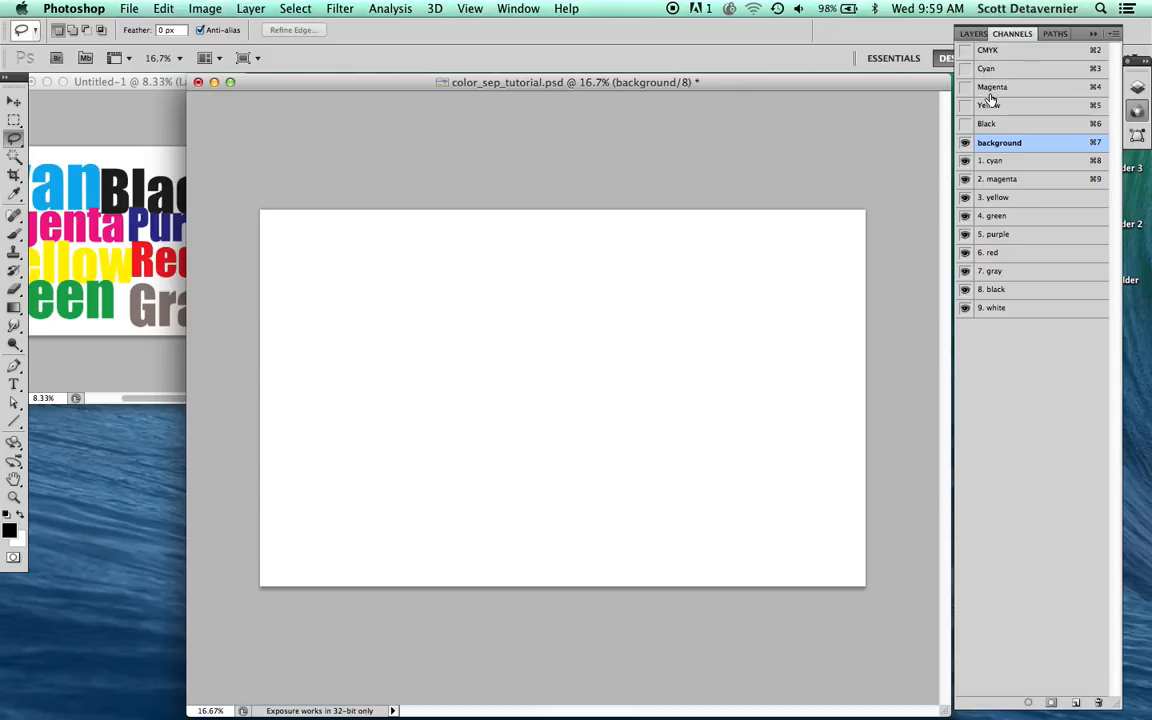
Step: Create a new spot color channel named "c" with 100% solidity at the end of the channel list
left_click(1075, 703)
double_click(1012, 334)
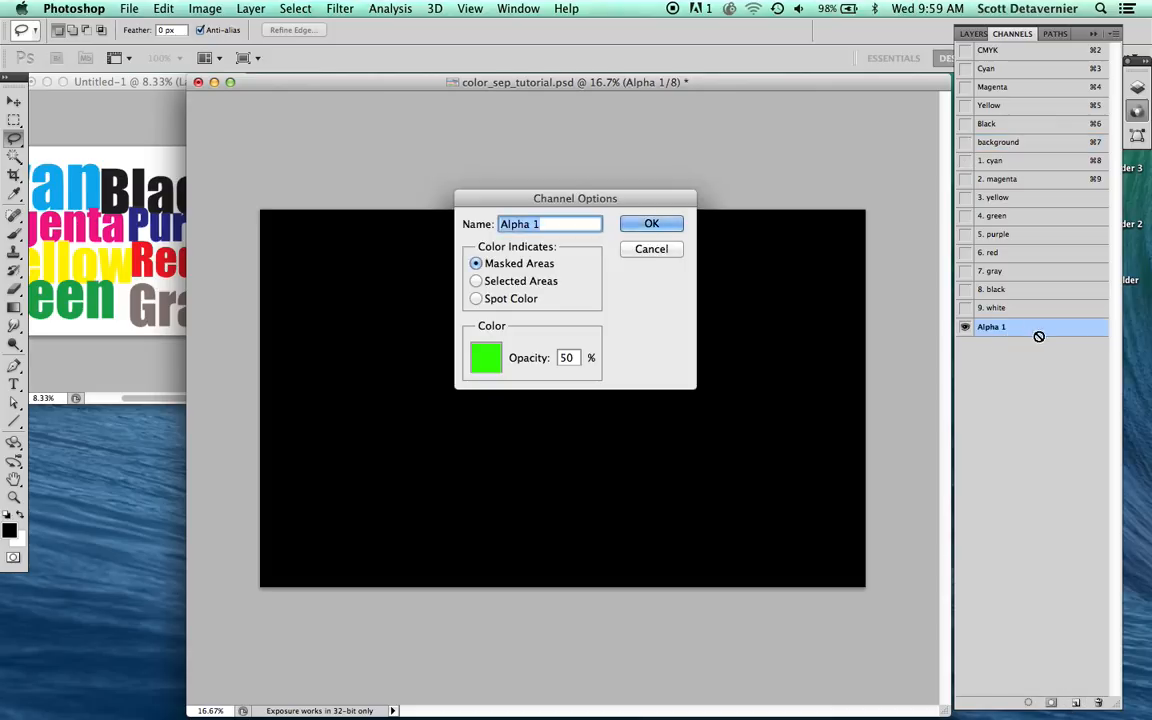
left_click(477, 299)
left_click(566, 358)
key("super+a")
type("100")
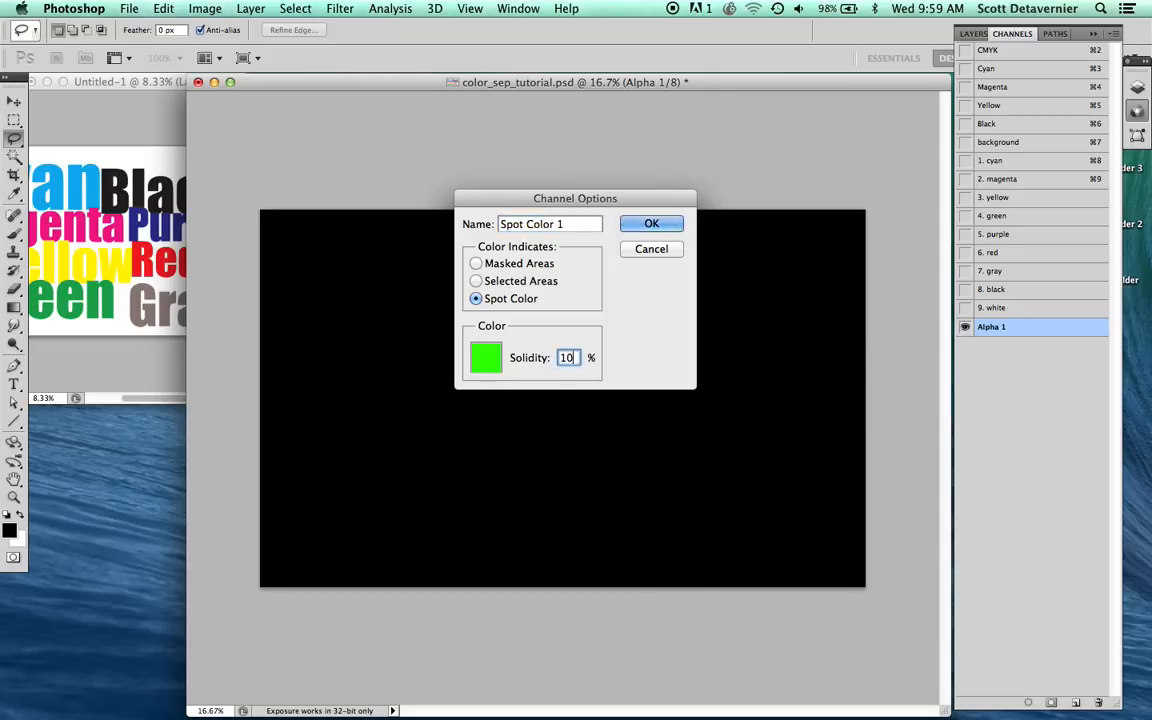
left_click(571, 224)
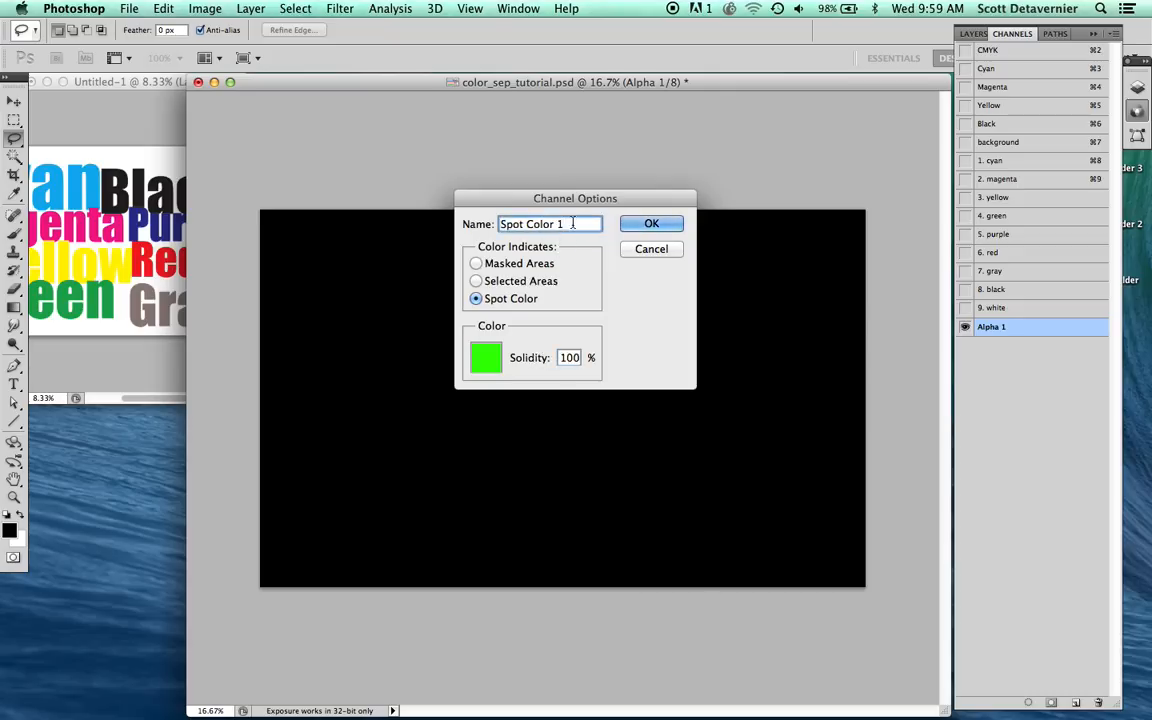
type("c")
key("Return")
Step: Clear the whole "c" channel to white and remove the selection
key("super+a")
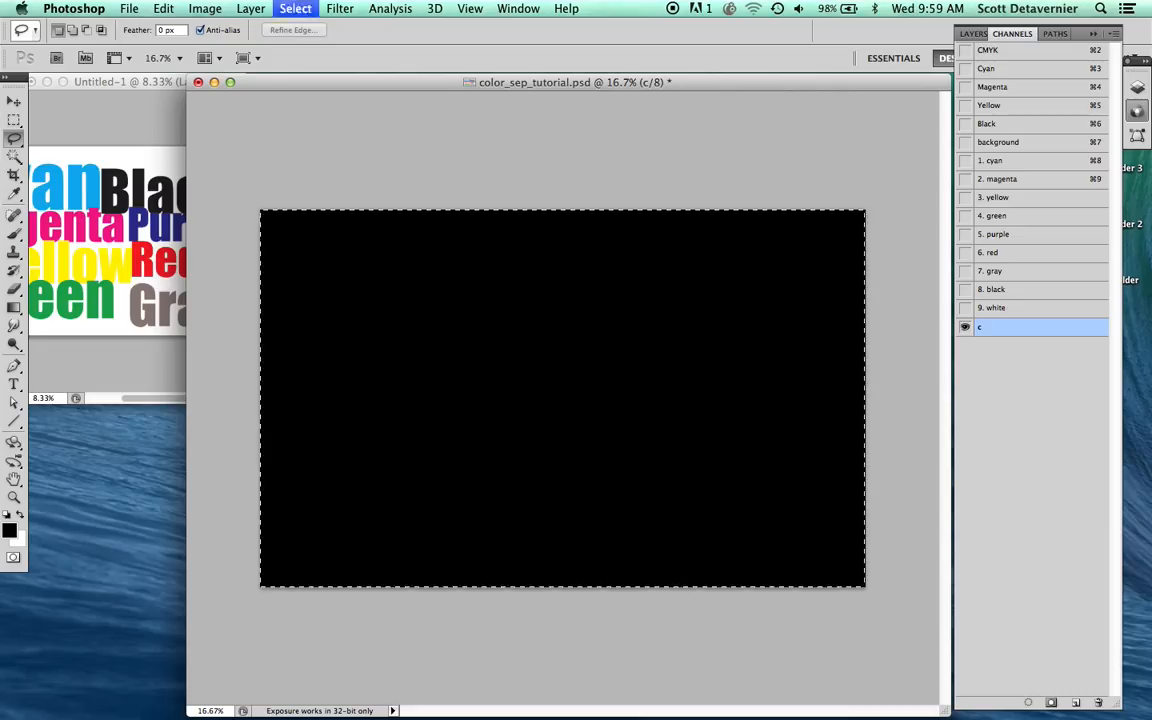
key("Delete")
key("super+d")
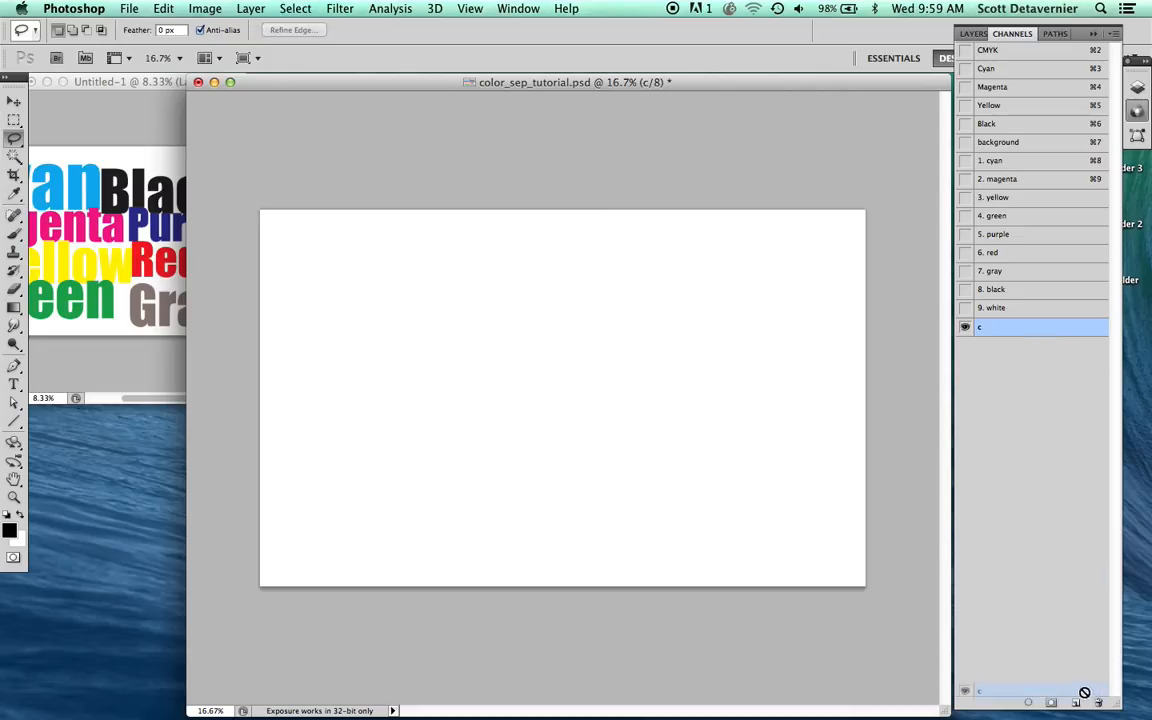
Step: Duplicate the "c" channel and name the copy "m"
left_click_drag(1084, 692, 1076, 702)
double_click(1012, 347)
type("m")
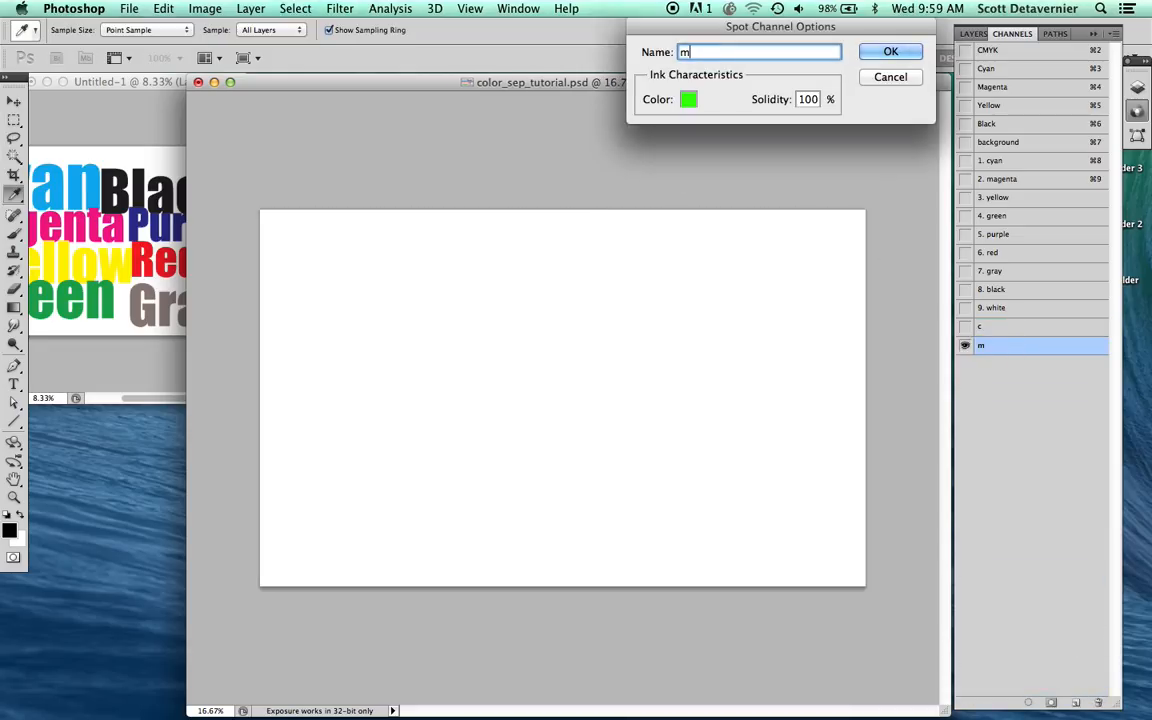
key("Return")
Step: Duplicate the "m" channel and name the copy "y"
left_click_drag(981, 350, 1076, 702)
double_click(1012, 364)
type("y")
key("Return")
key("l")
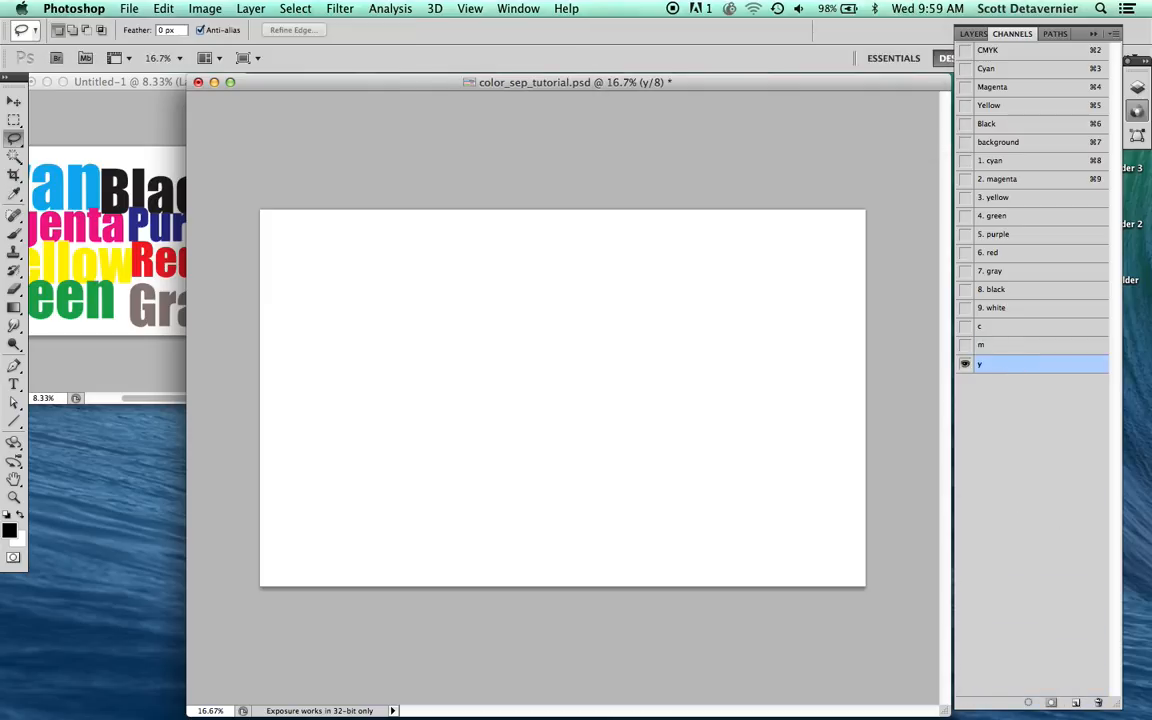
Step: Duplicate the "y" channel and name the copy "k"
left_click_drag(1024, 374, 1076, 702)
double_click(1031, 383)
type("k")
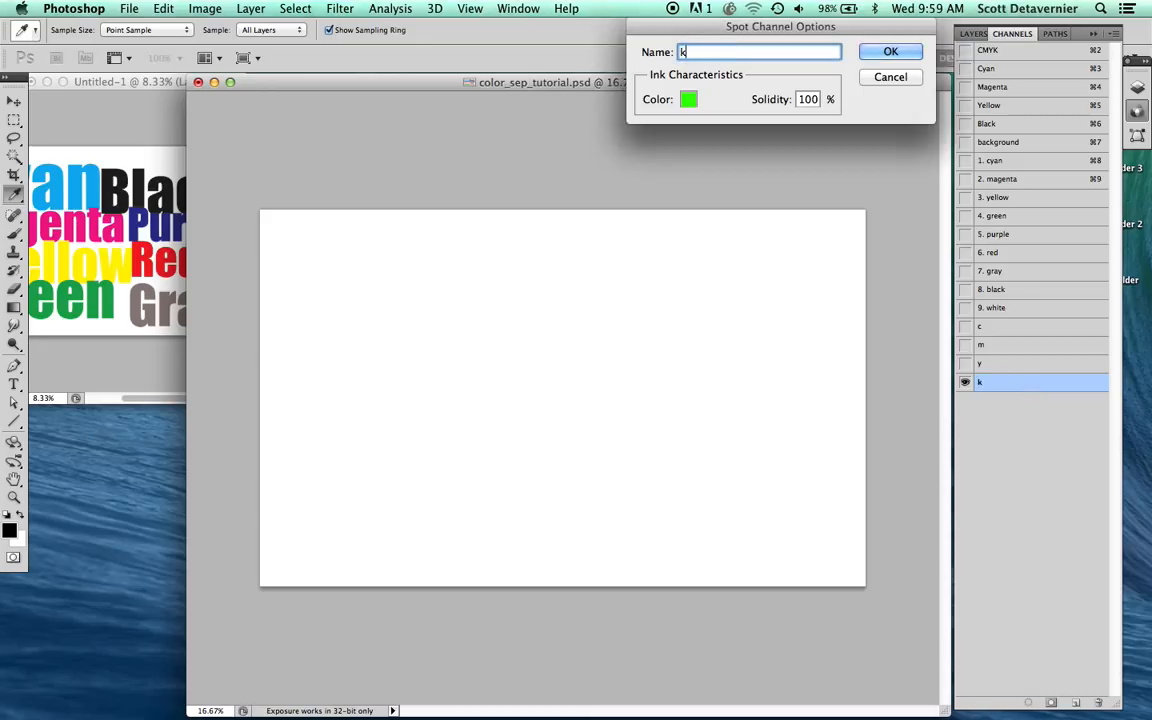
key("Return")
key("l")
Step: Duplicate the "k" channel and name the copy "t"
left_click_drag(1018, 389, 1076, 702)
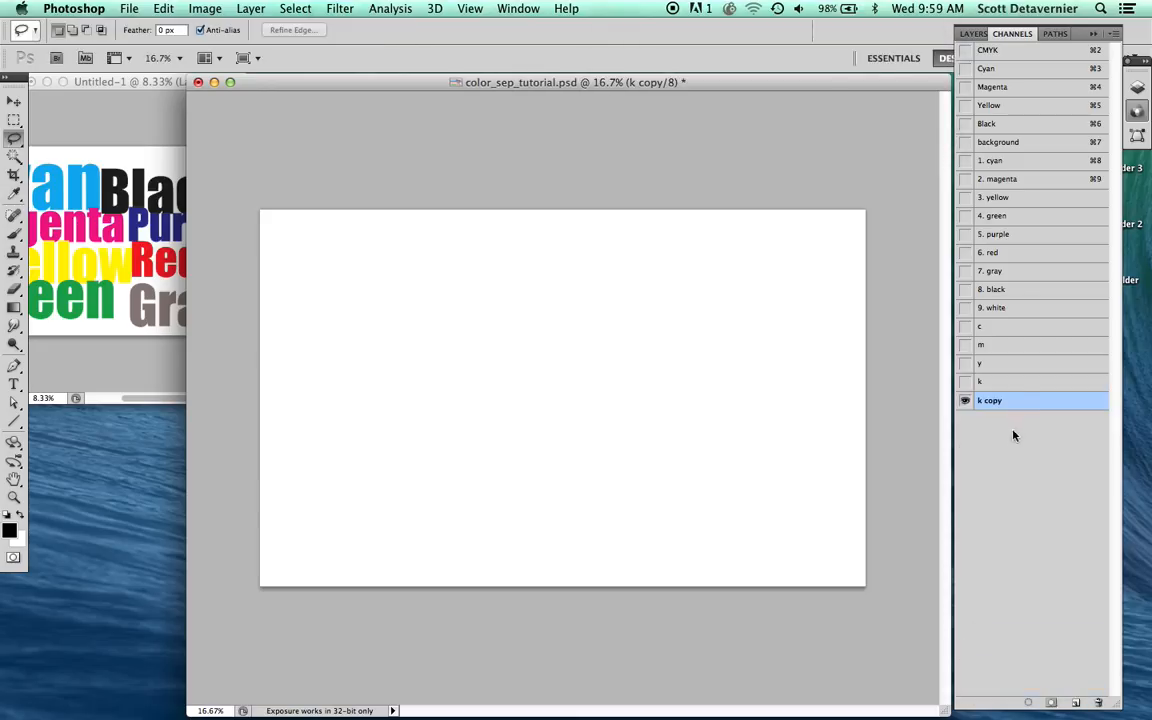
double_click(1020, 400)
type("t")
key("Return")
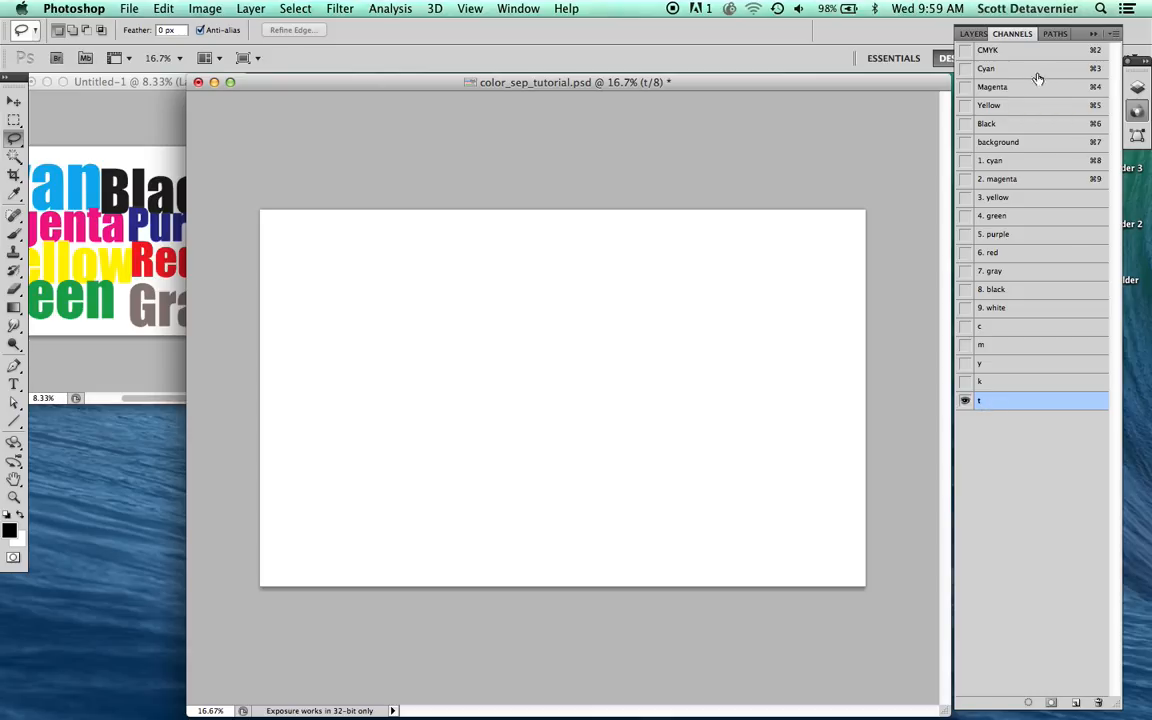
Step: Copy the entire contents of the Cyan channel into the "c" channel
left_click(1004, 70)
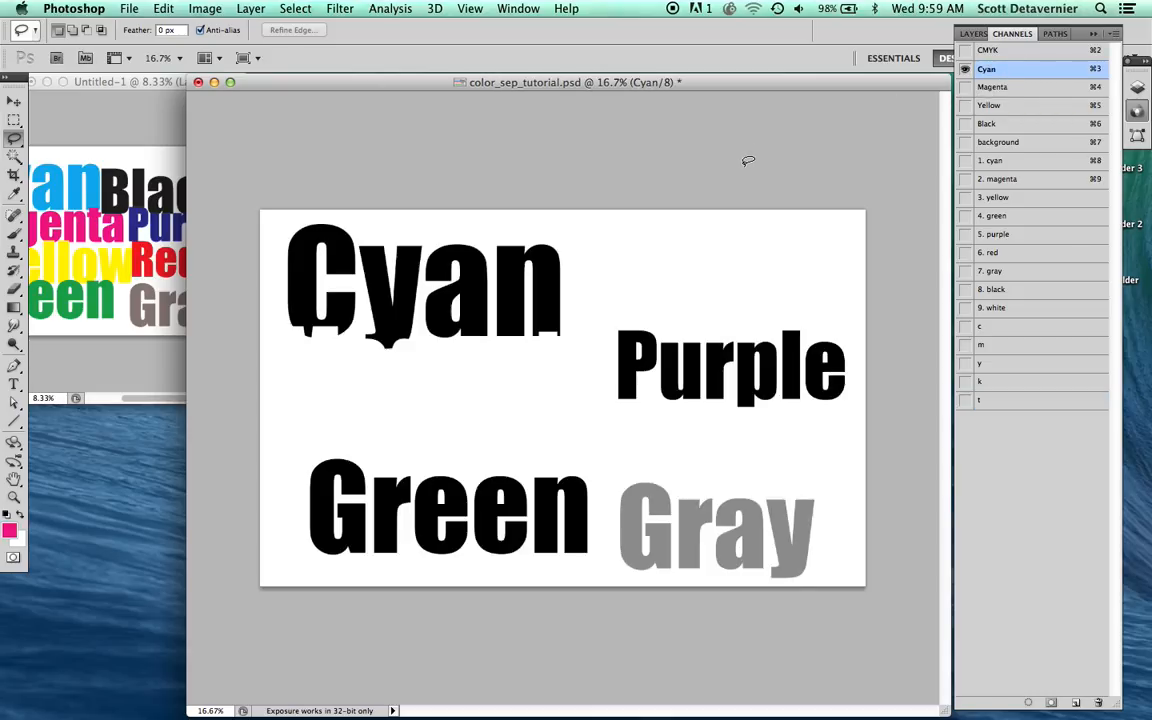
key("super+a")
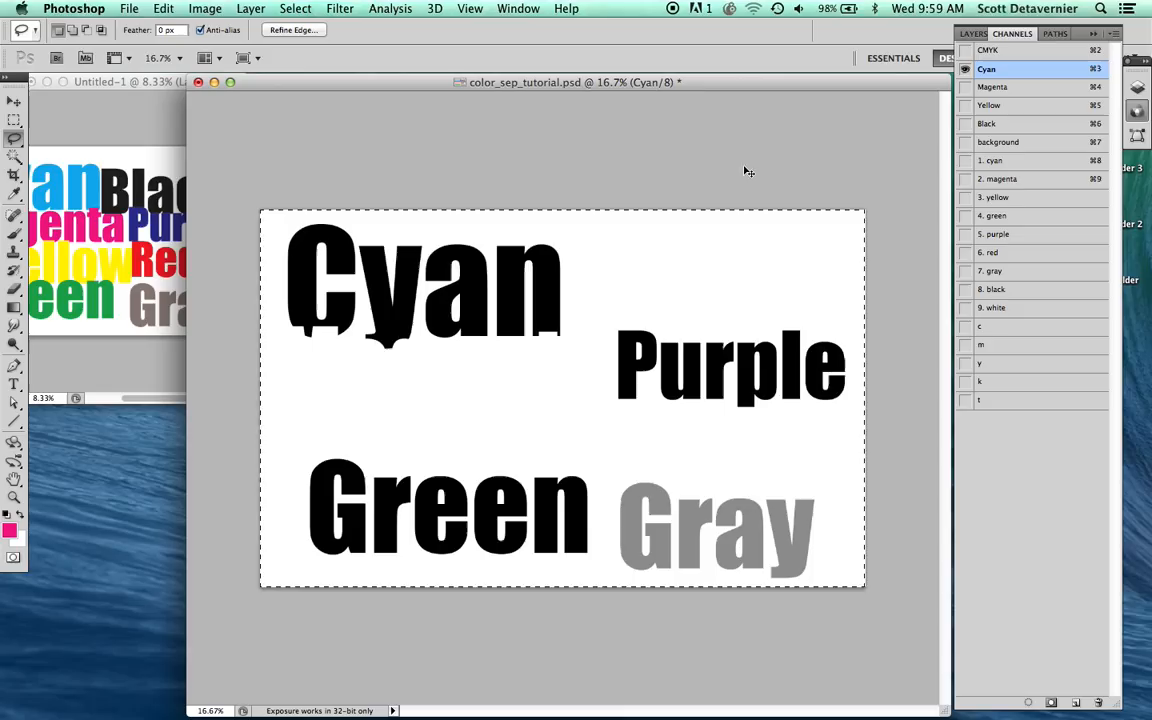
left_click(983, 331)
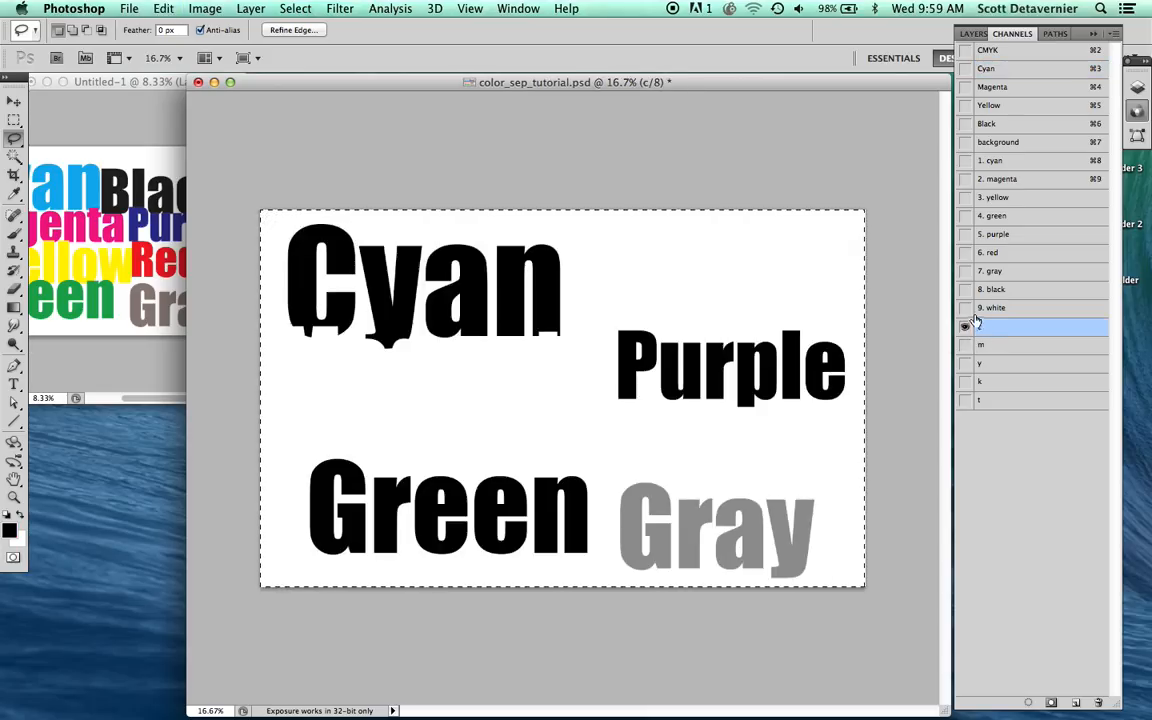
Step: Copy the entire contents of the Magenta channel into the "m" channel
left_click(1000, 88)
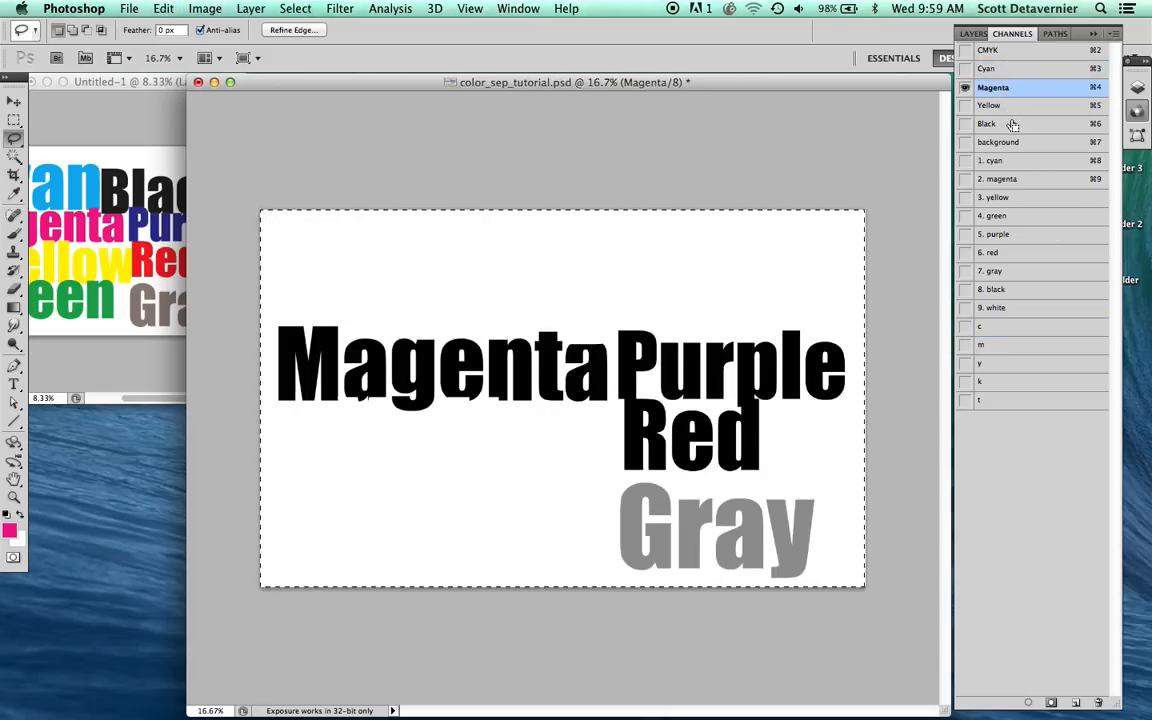
key("super+c")
left_click(989, 347)
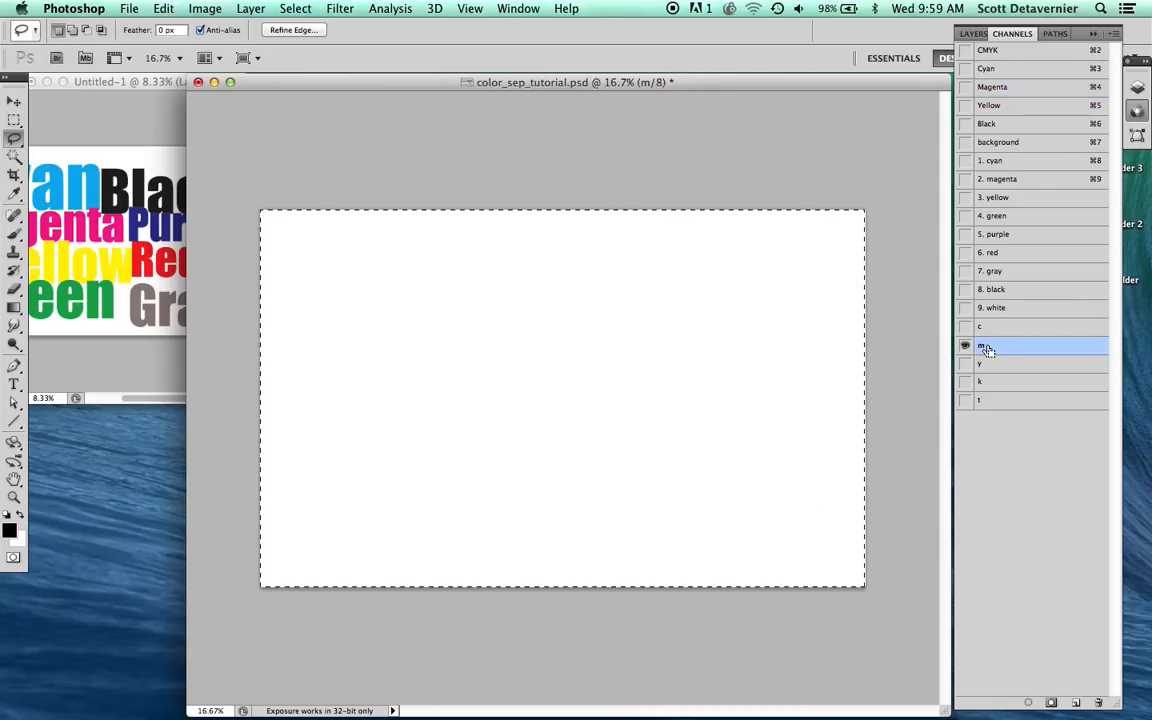
key("super+v")
Step: Copy the entire contents of the Yellow channel into the "y" channel
left_click(996, 108)
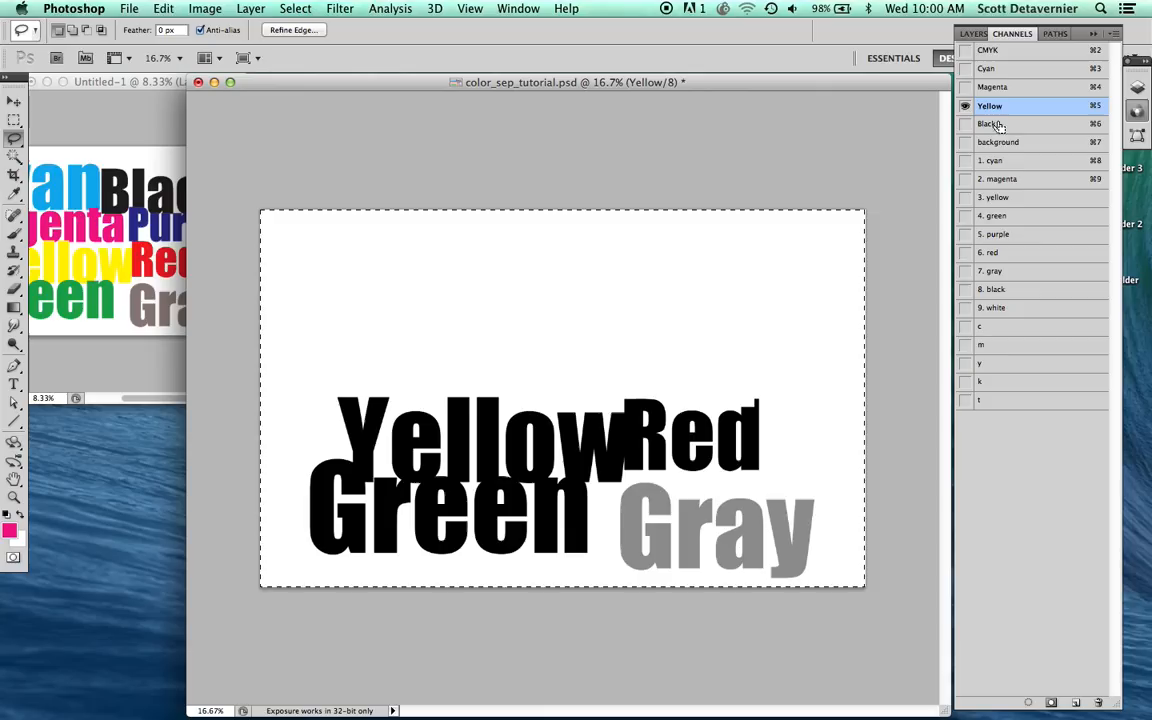
left_click(990, 364)
key("super+v")
Step: Copy the entire contents of the Black channel into the "k" channel and remove the selection with the "t" channel active
left_click(994, 124)
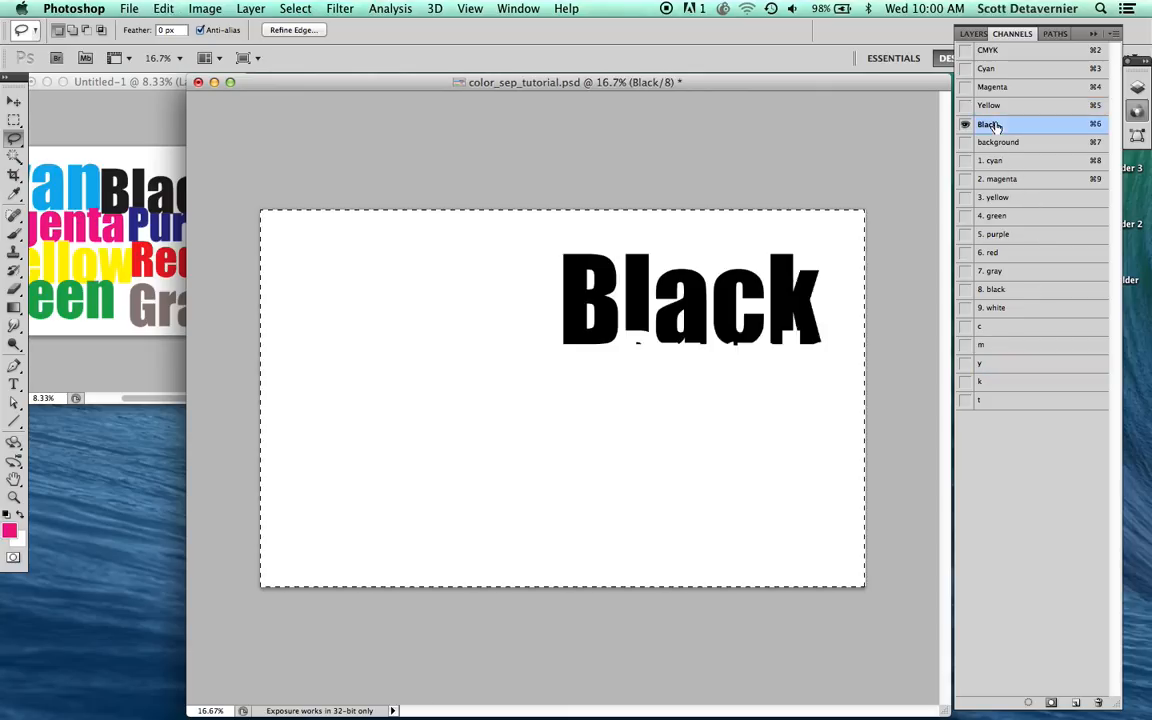
key("super+a")
key("super+a")
left_click(978, 382)
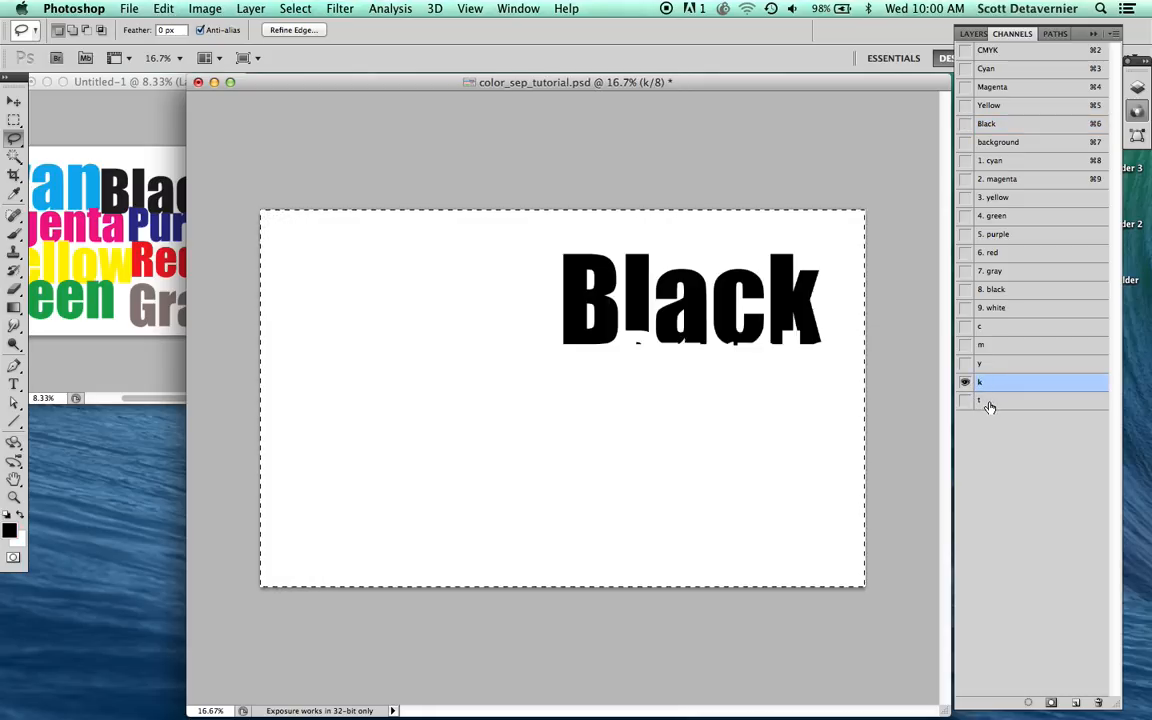
left_click(988, 401)
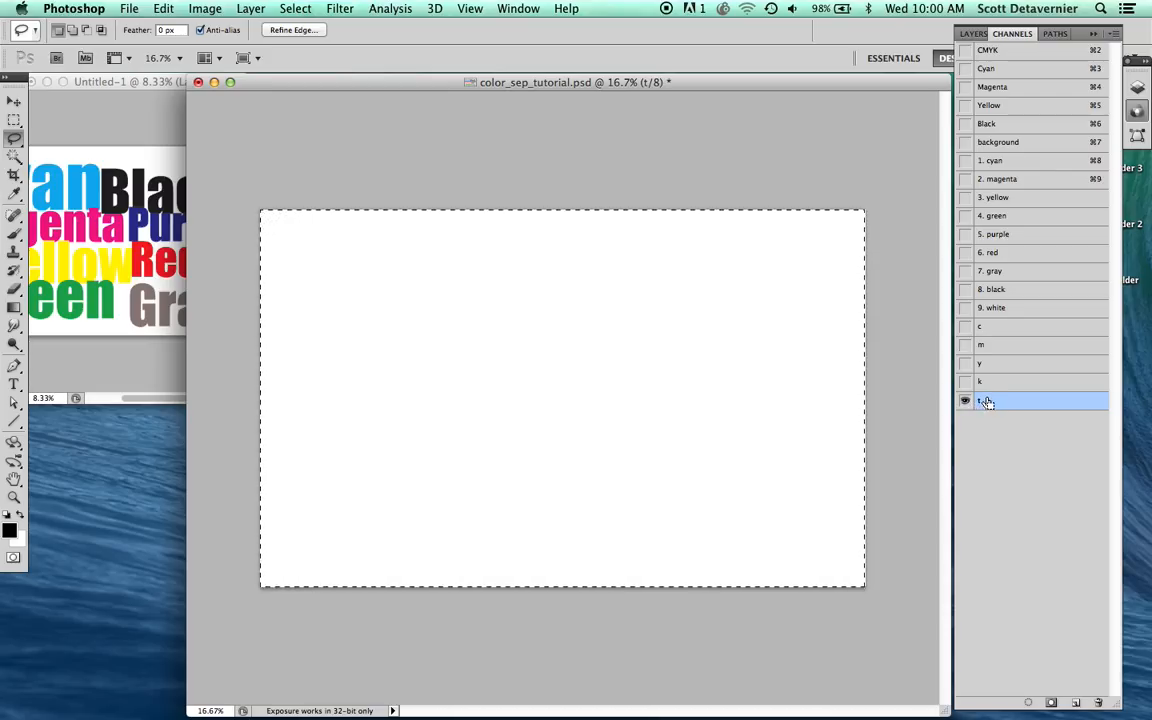
key("super+d")
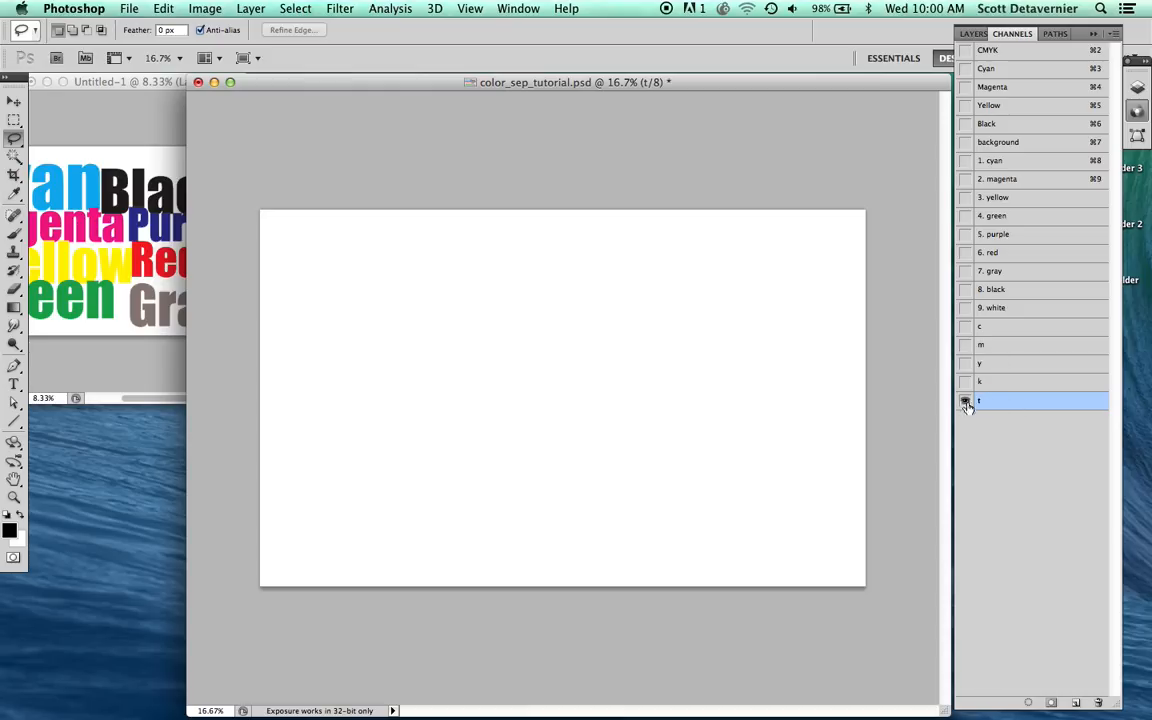
Step: Compare the "c" and Cyan channels, load the "c" channel's inked areas as a selection, and remove the selection
left_click(966, 402)
left_click(986, 342)
left_click(987, 329)
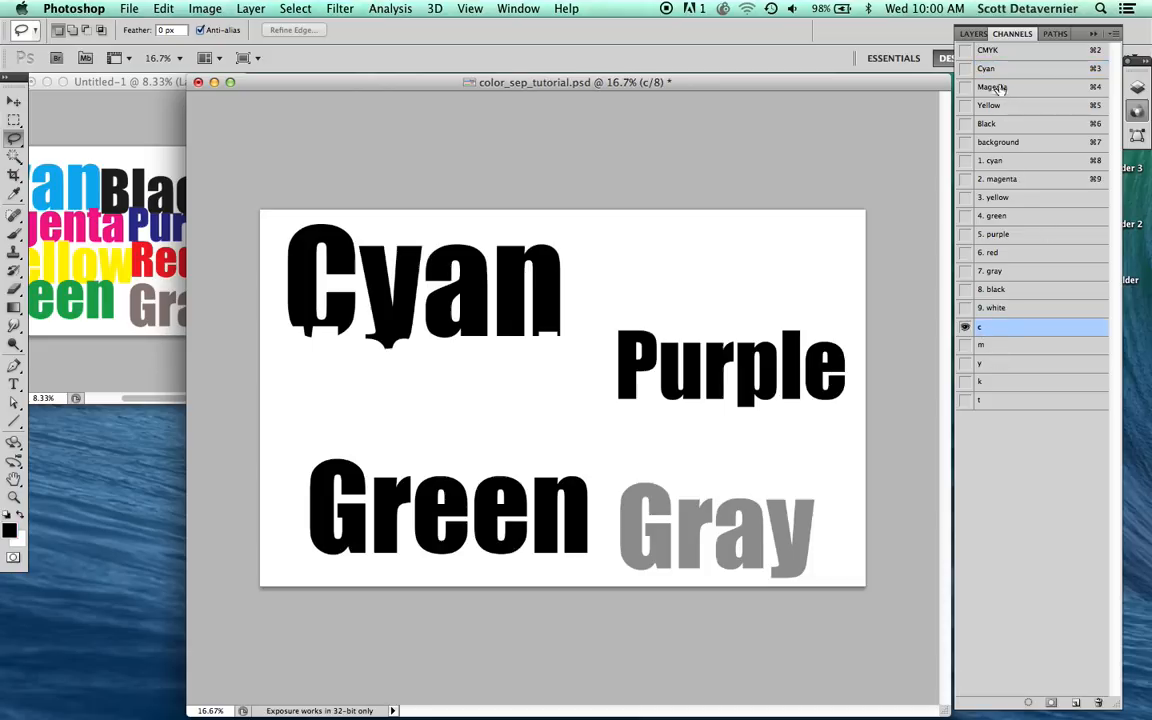
left_click(988, 68)
left_click(1000, 329)
left_click(982, 332, "super")
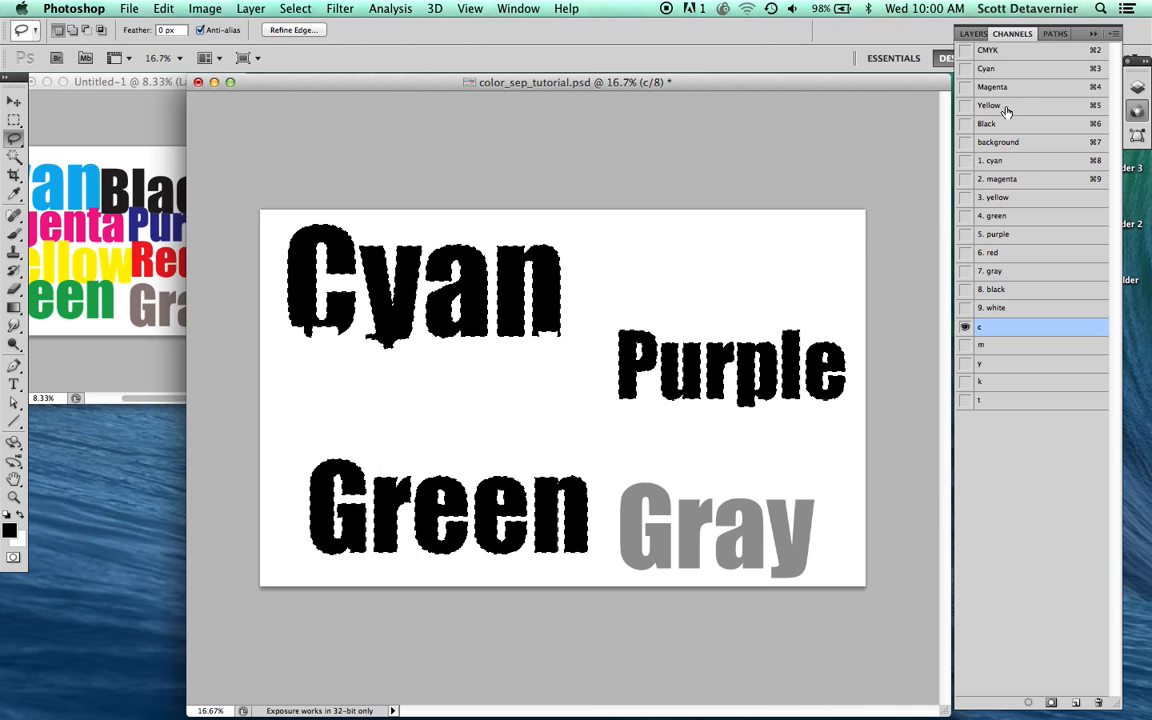
left_click(988, 69)
key("super+d")
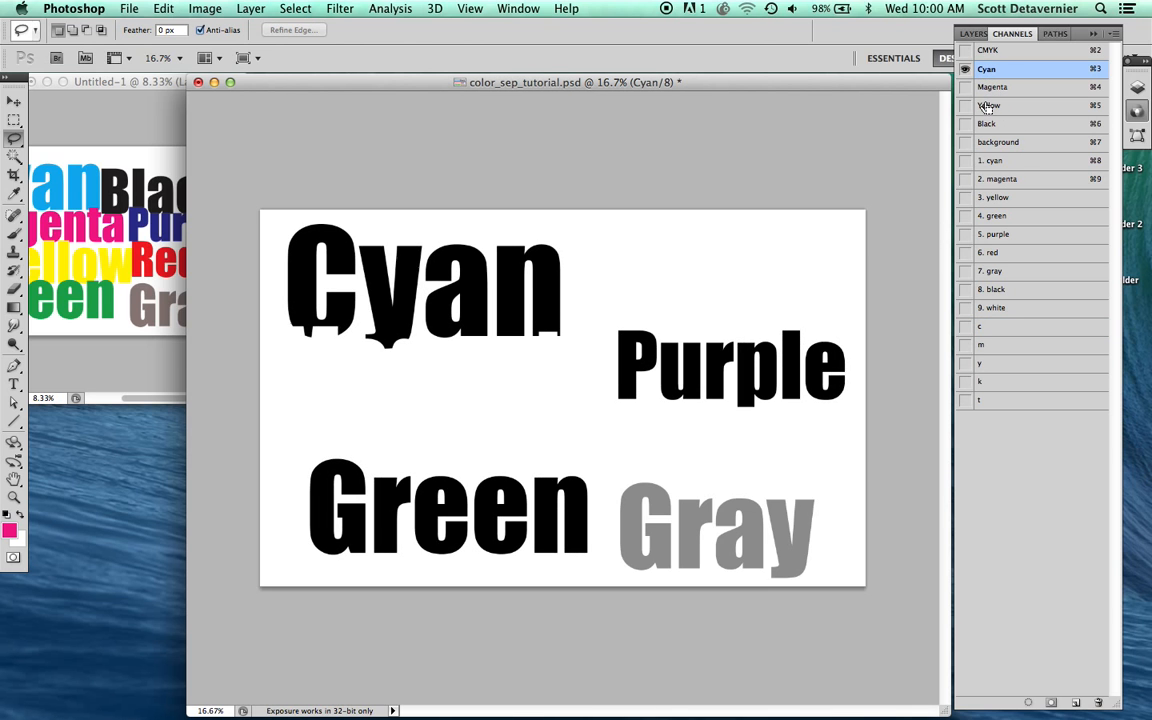
Step: Load the Cyan channel as a selection to check which areas it covers, and deselect it
left_click(988, 72, "super")
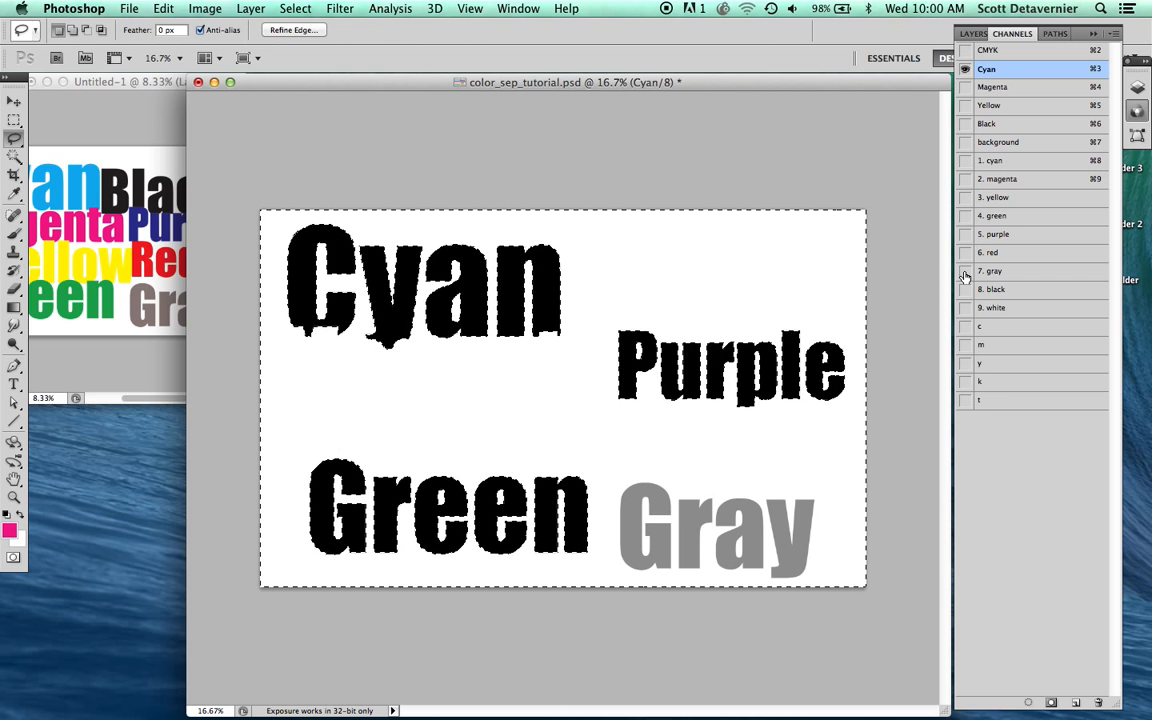
left_click(820, 283)
mouse_move(868, 320)
left_mouse_down()
mouse_move(580, 318)
mouse_move(570, 198)
mouse_move(841, 170)
mouse_move(880, 170)
mouse_move(890, 192)
left_mouse_up()
key("super+d")
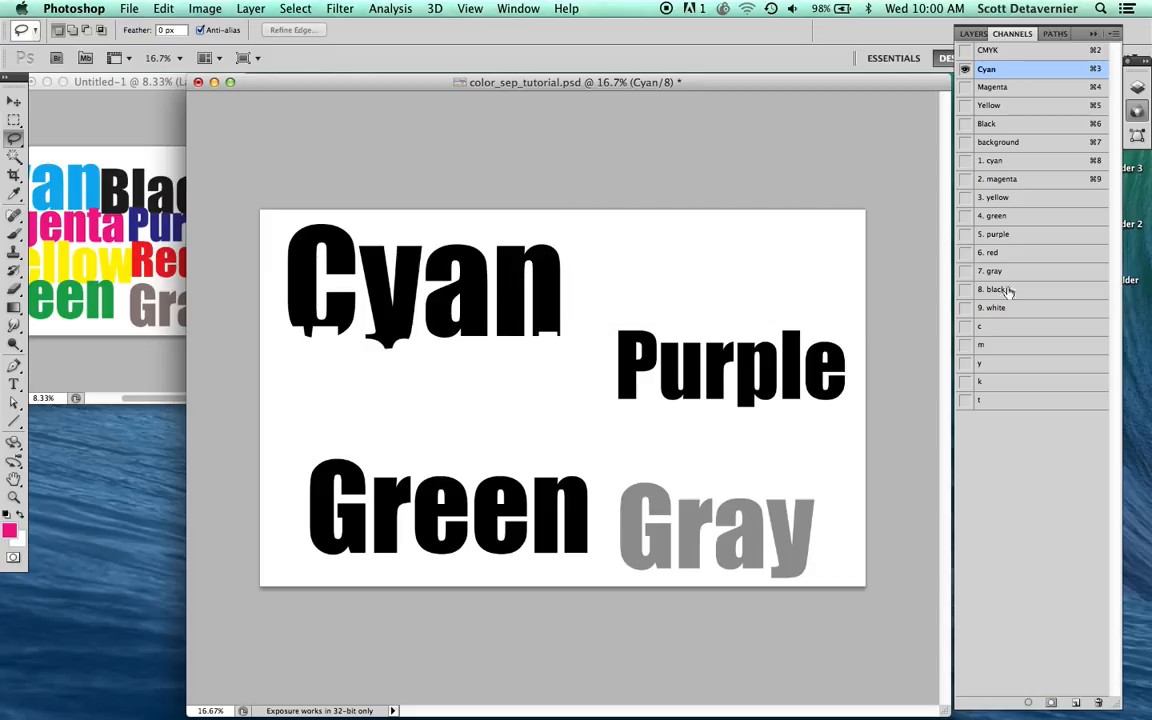
Step: Copy the entire contents of the "c" channel into the "t" channel
left_click(990, 51)
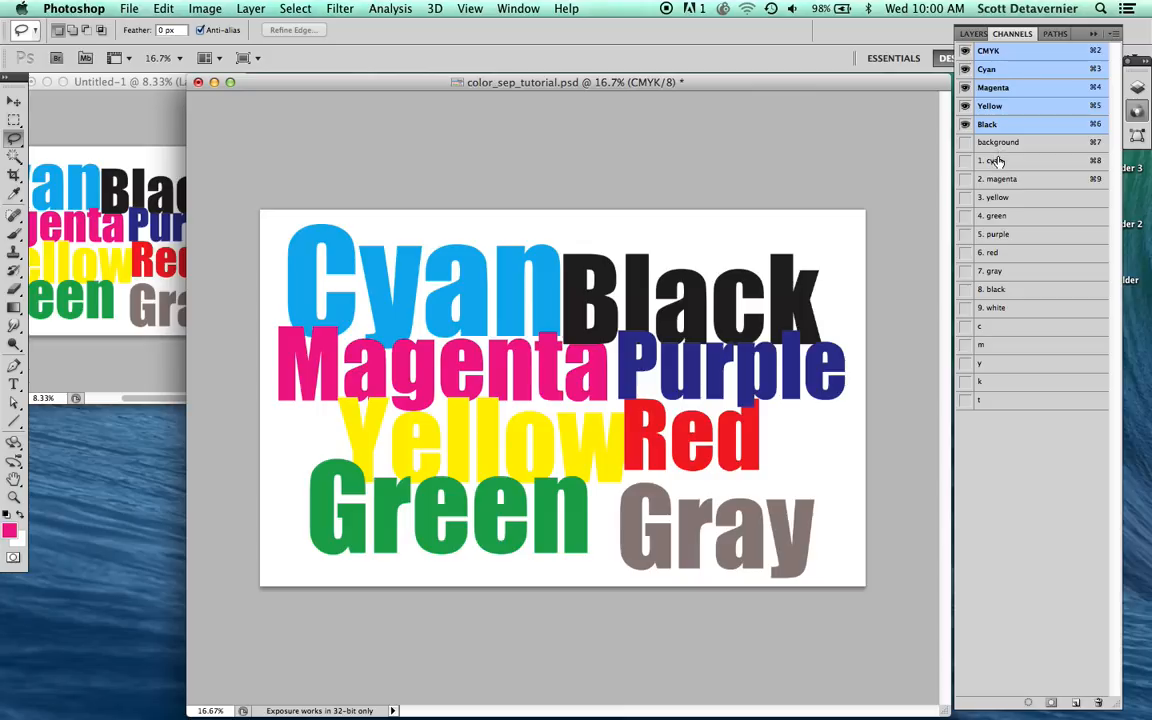
left_click(984, 332)
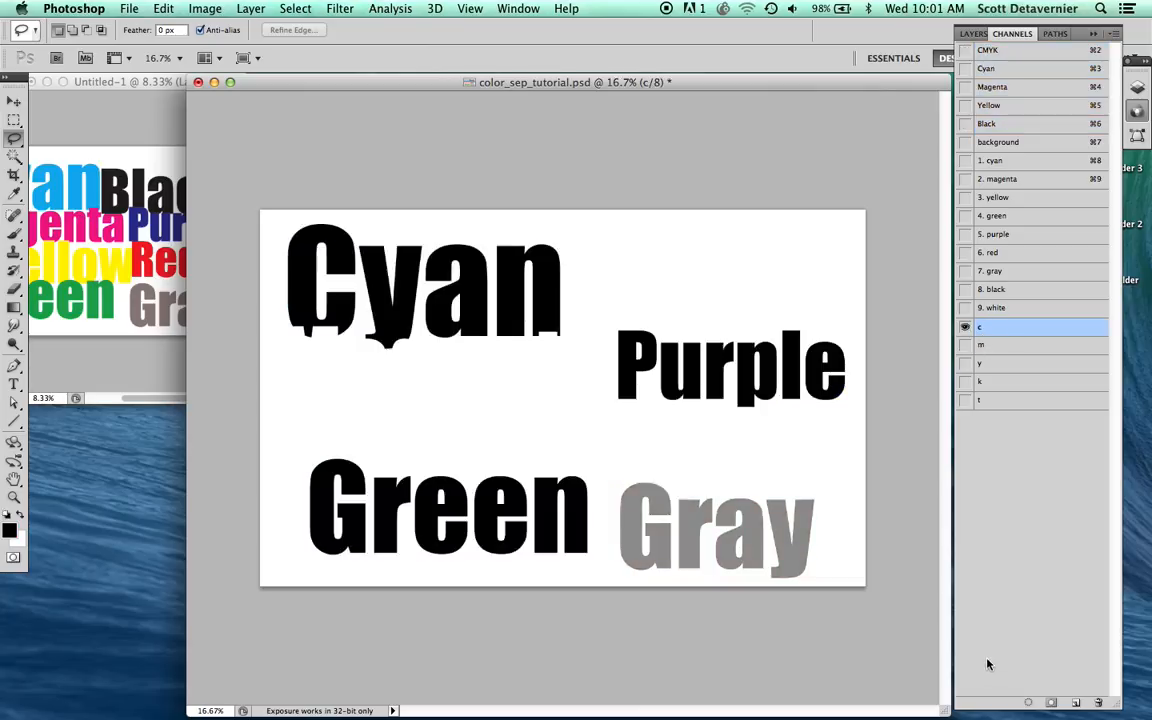
key("super+a")
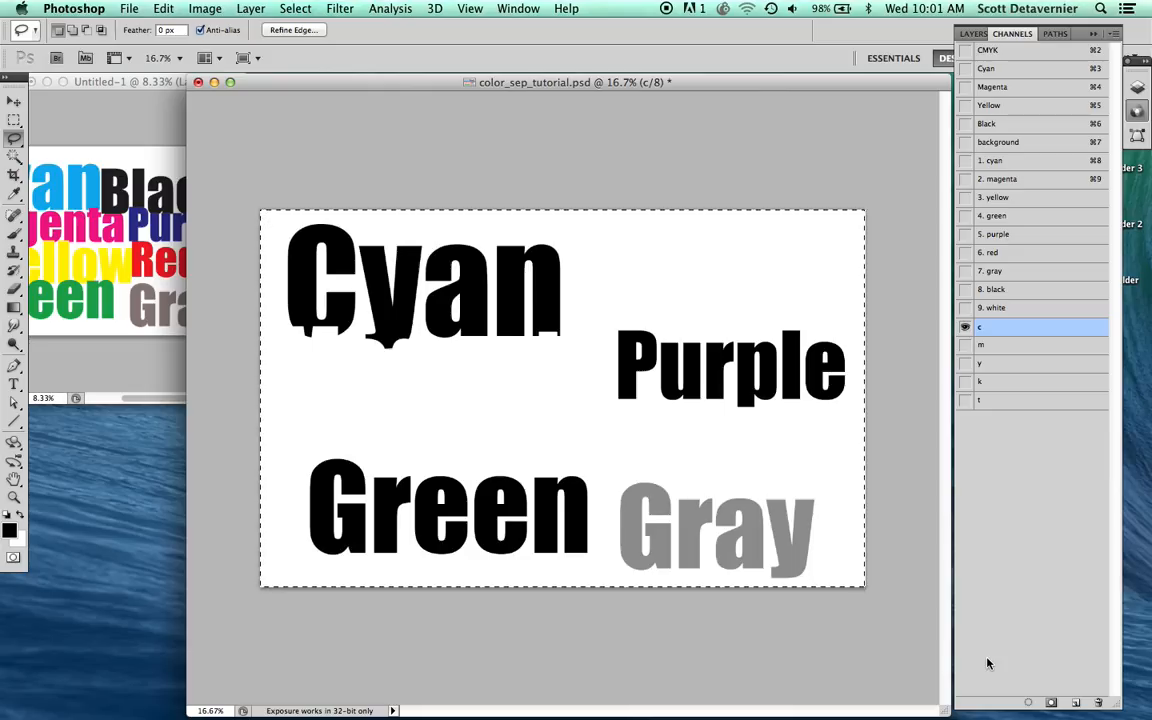
left_click(1015, 402)
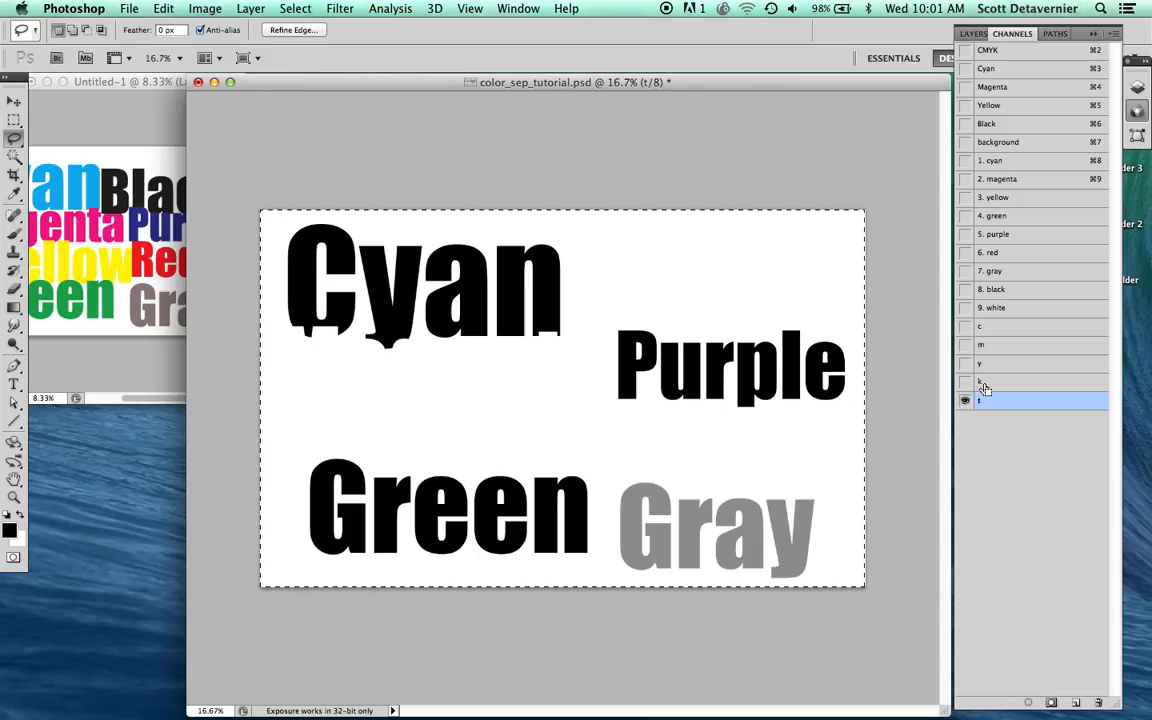
Step: Clear the combined inked areas of the "k", "y" and "m" channels from the "t" channel and remove the selection
left_click(986, 386, "super")
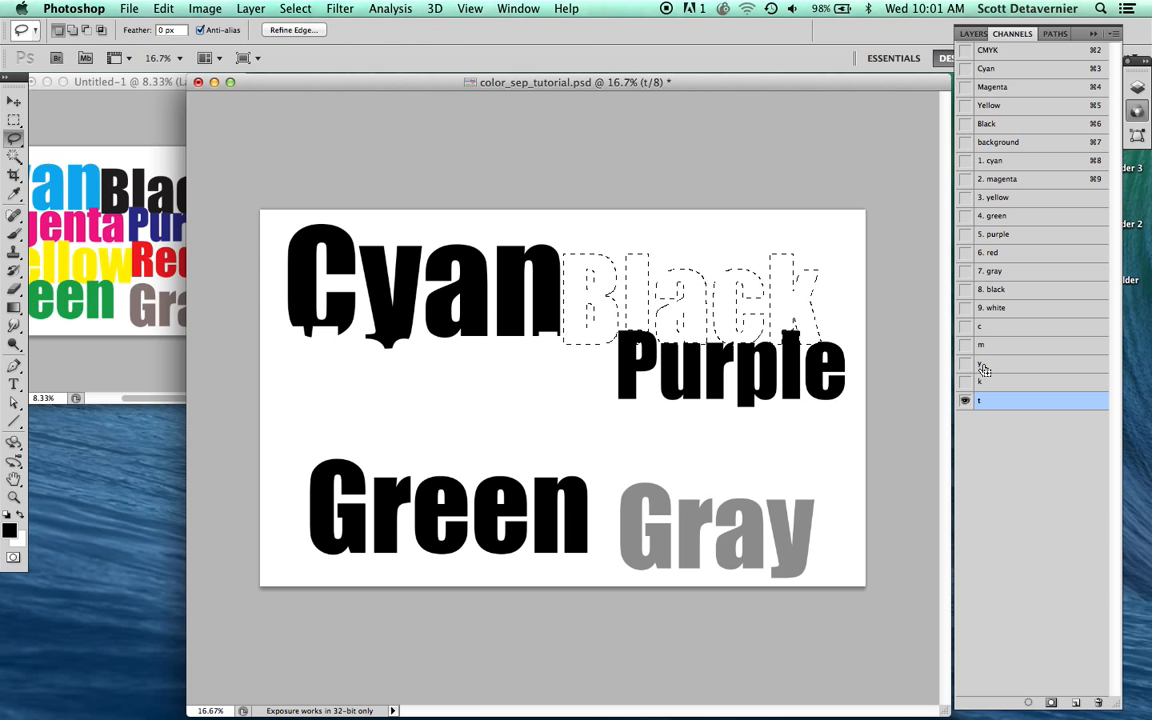
left_click(985, 368, "shift+super")
left_click(985, 350, "shift+super")
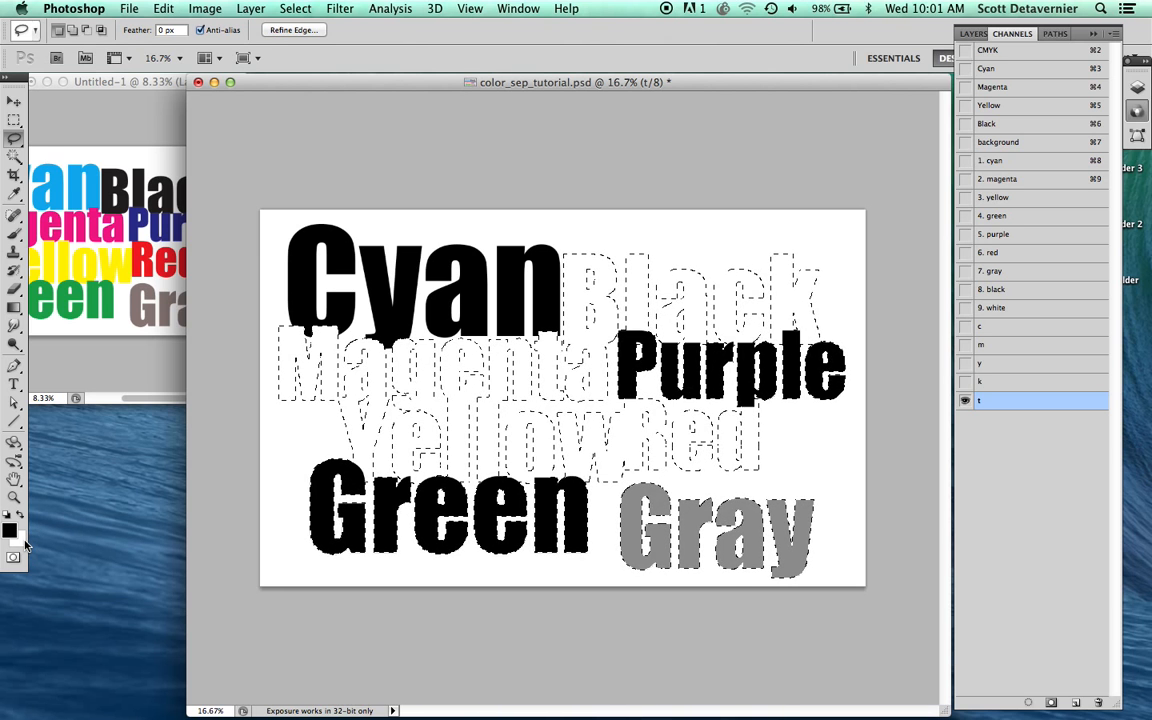
key("BackSpace")
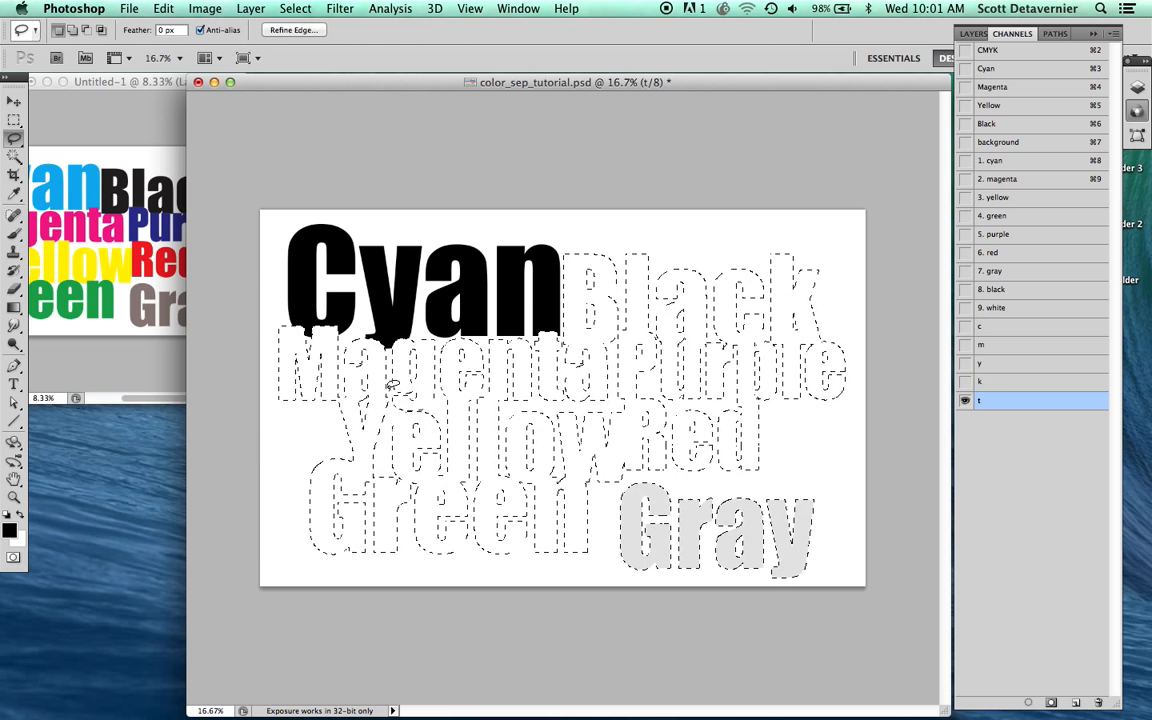
key("super+d")
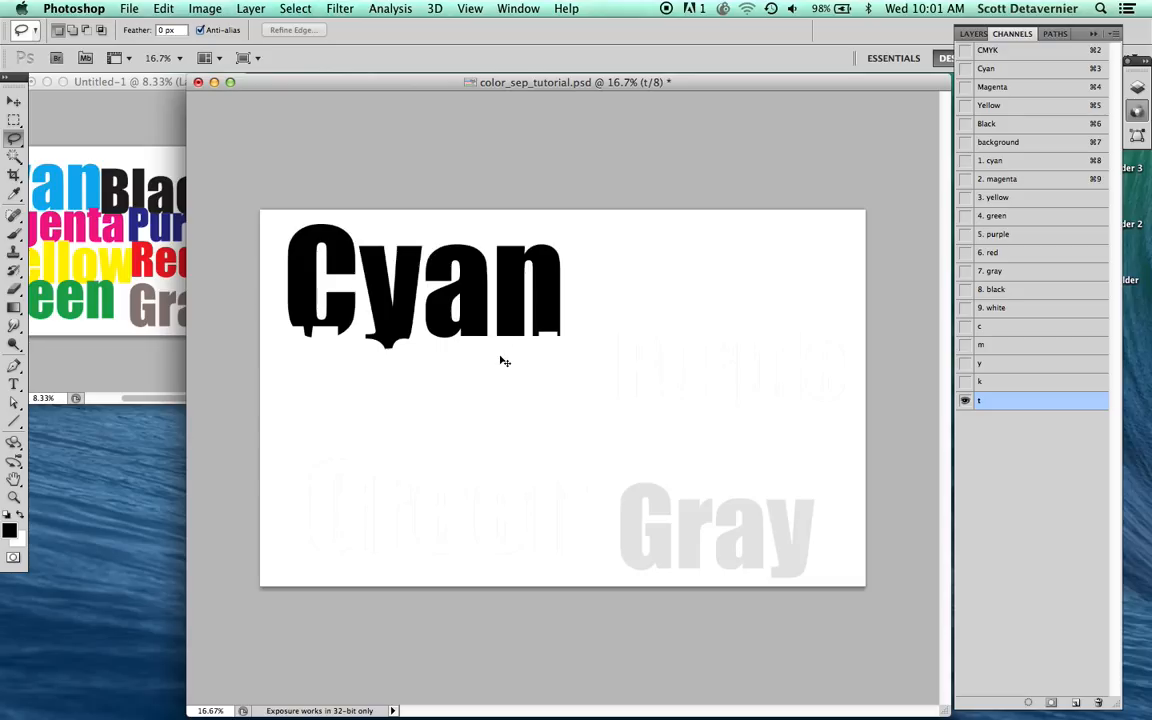
Step: Apply Levels to the "t" channel with the white input level at 213 to remove the faint gray remnants
key("super+l")
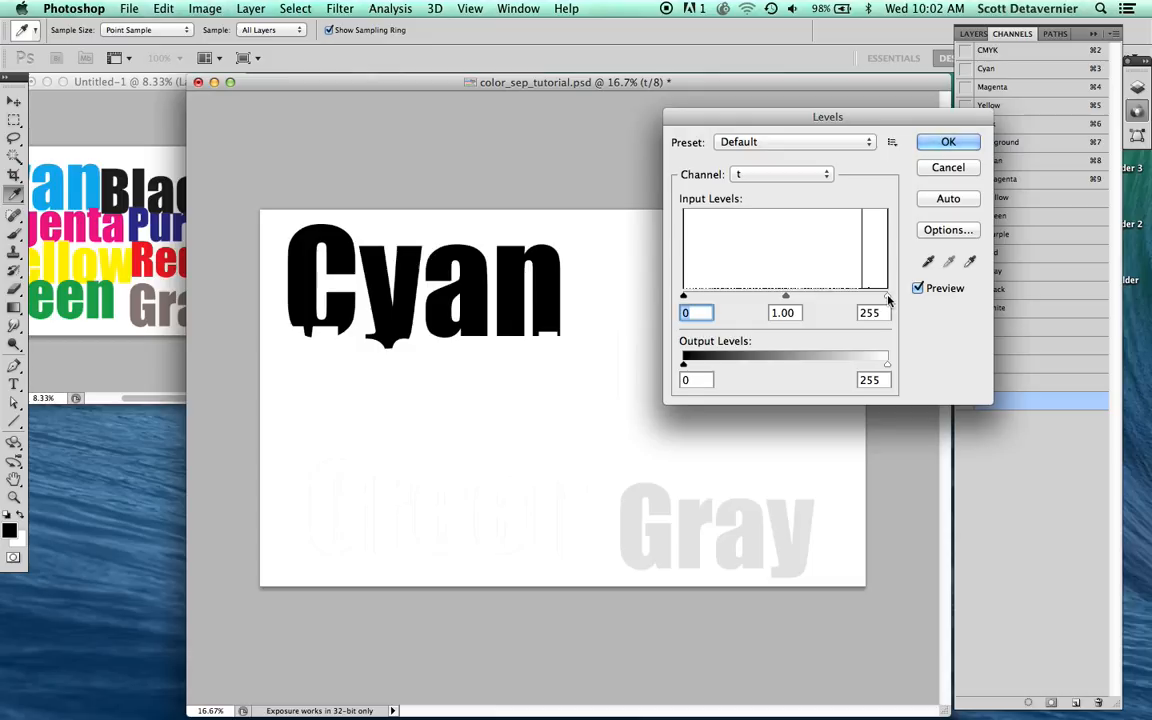
left_click_drag(886, 299, 857, 299)
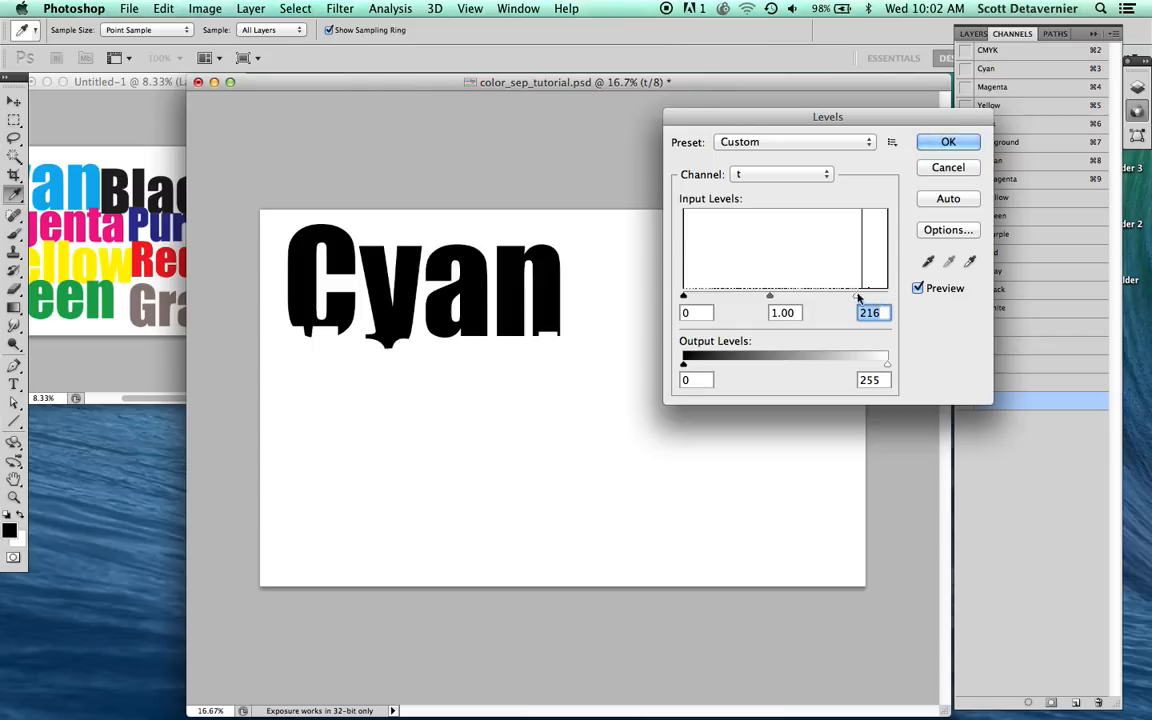
left_click_drag(857, 299, 912, 303)
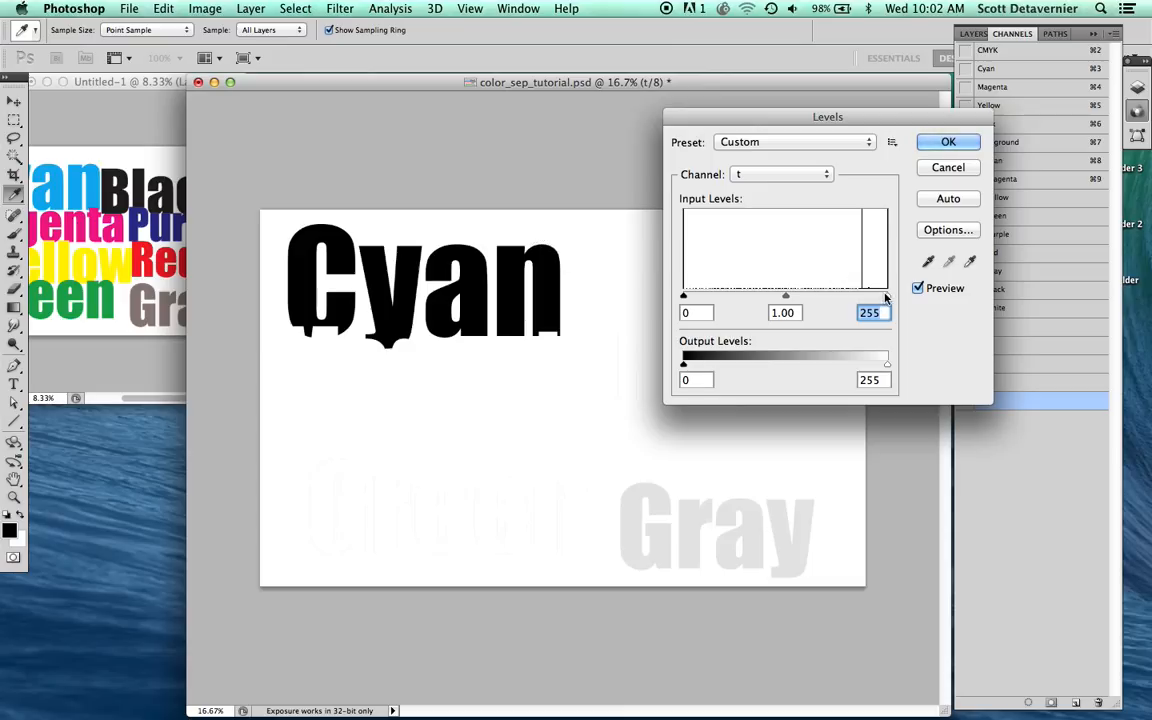
left_click_drag(885, 297, 854, 308)
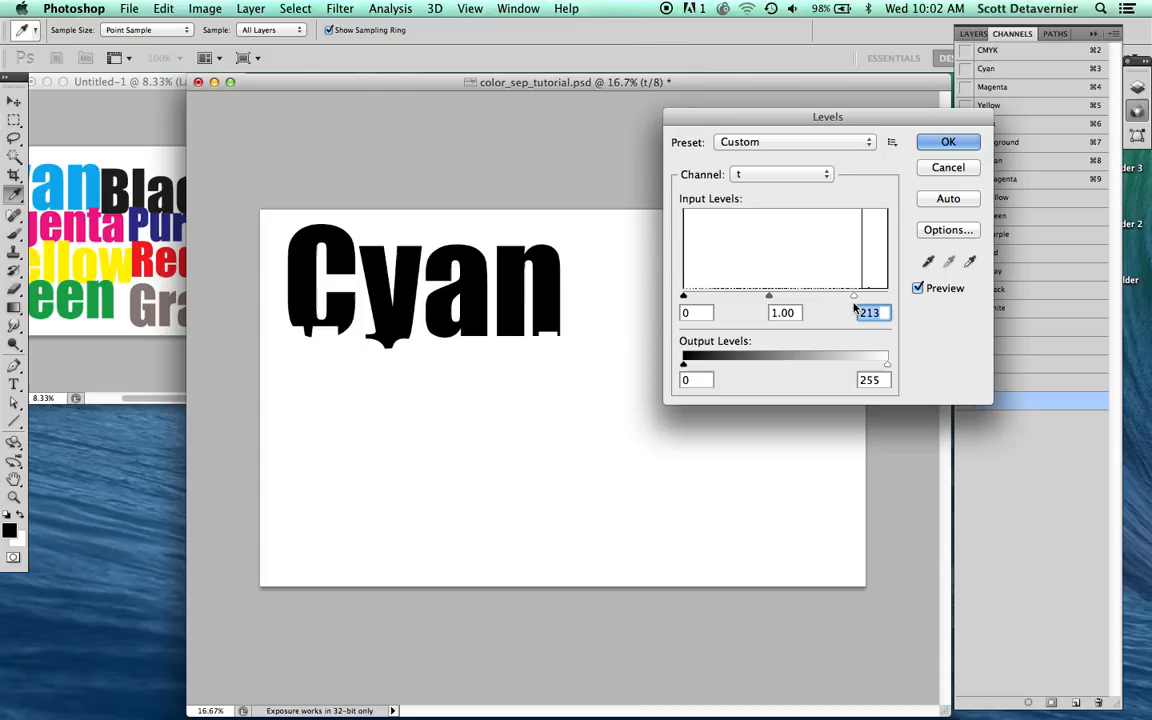
left_click(932, 145)
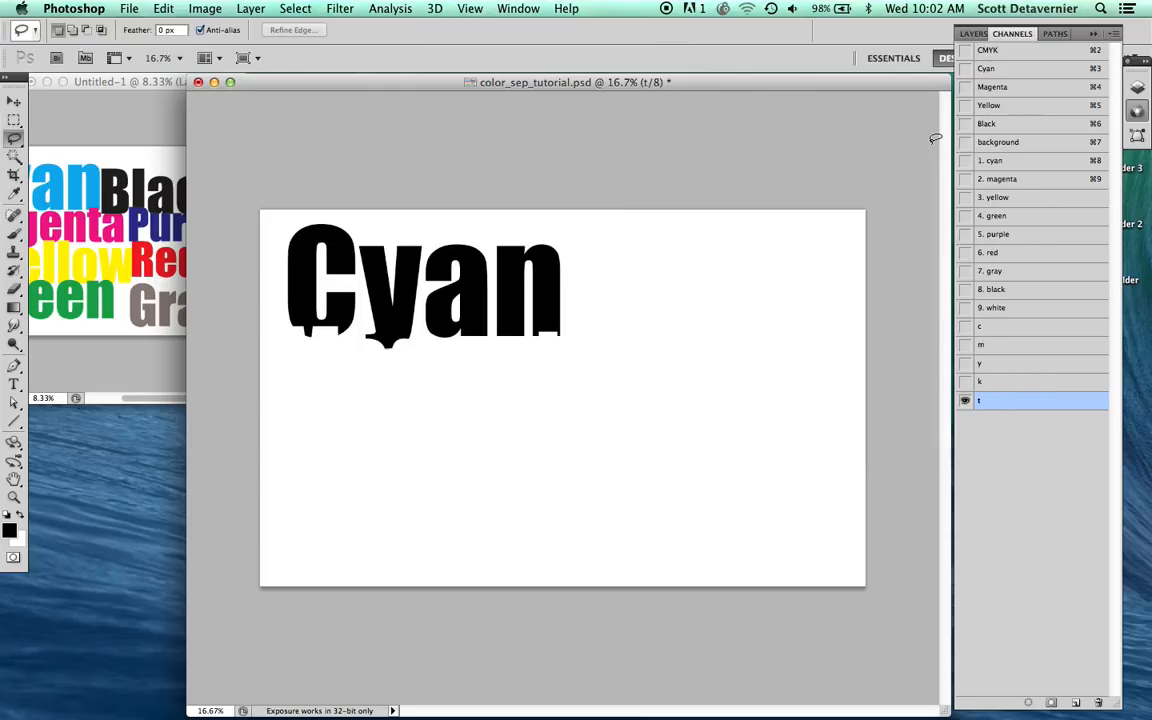
Step: Copy the "t" channel's contents into the "1. cyan" channel, deselect, and show it together with the background channel
key("super+a")
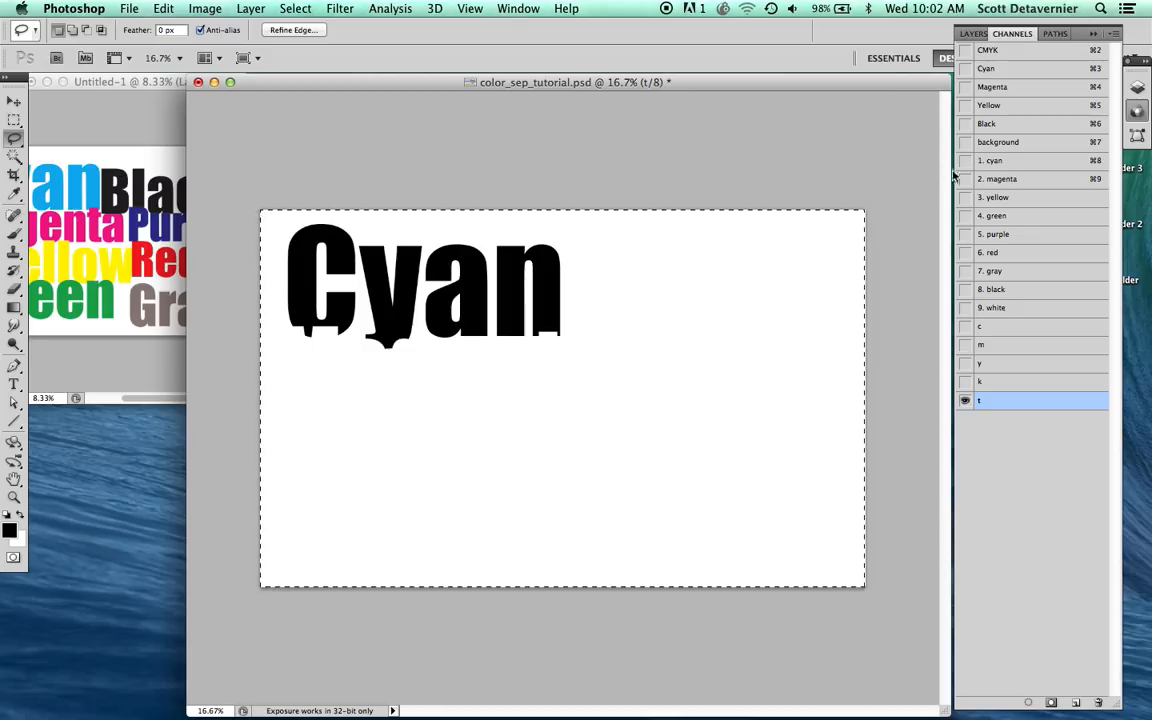
left_click(994, 162)
key("super+v")
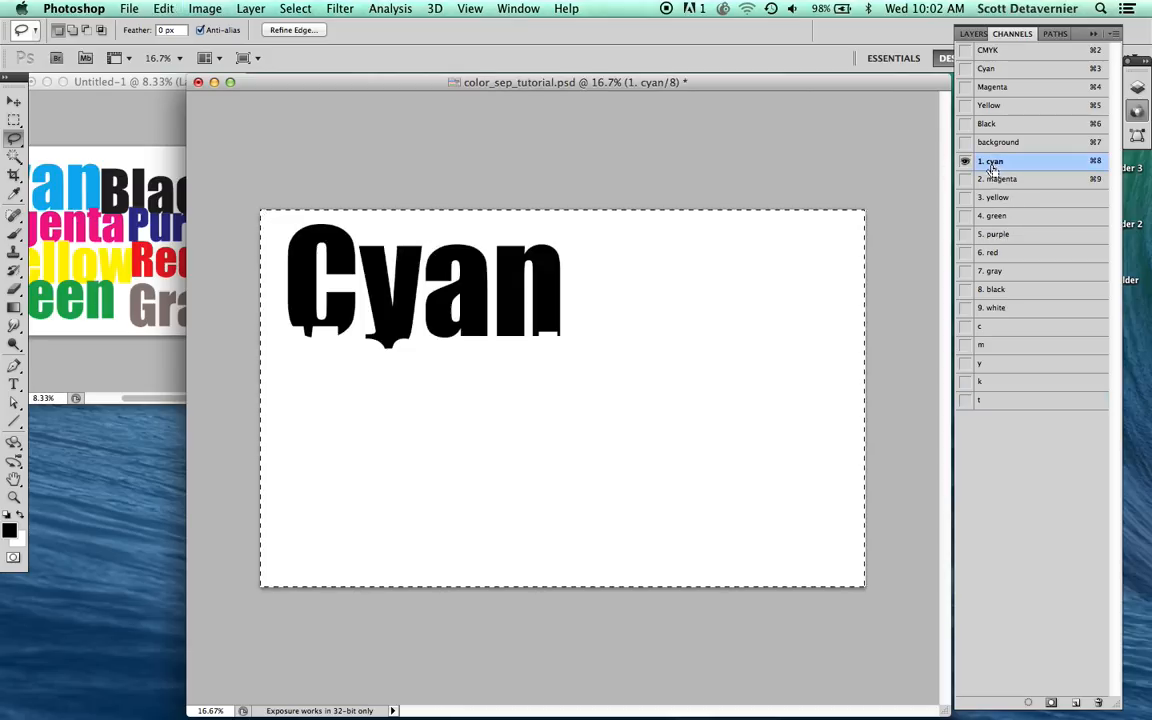
key("super+d")
left_click(965, 145)
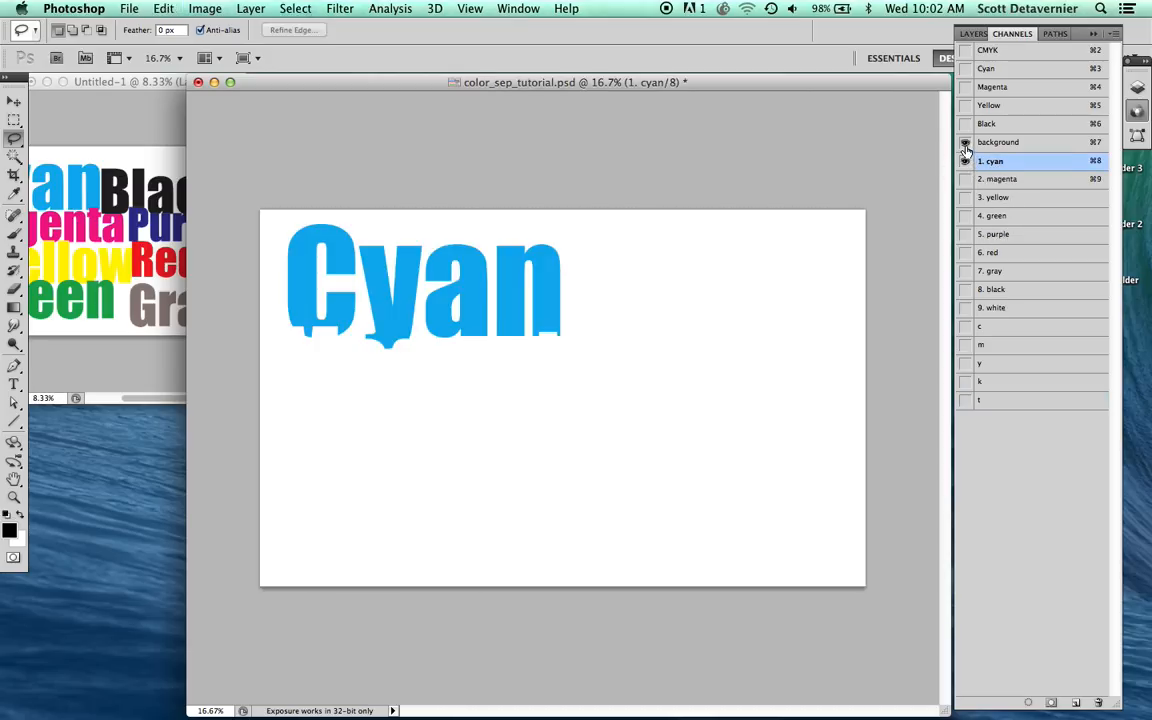
Step: Copy the entire contents of the "m" channel into the "t" channel
left_click(982, 348)
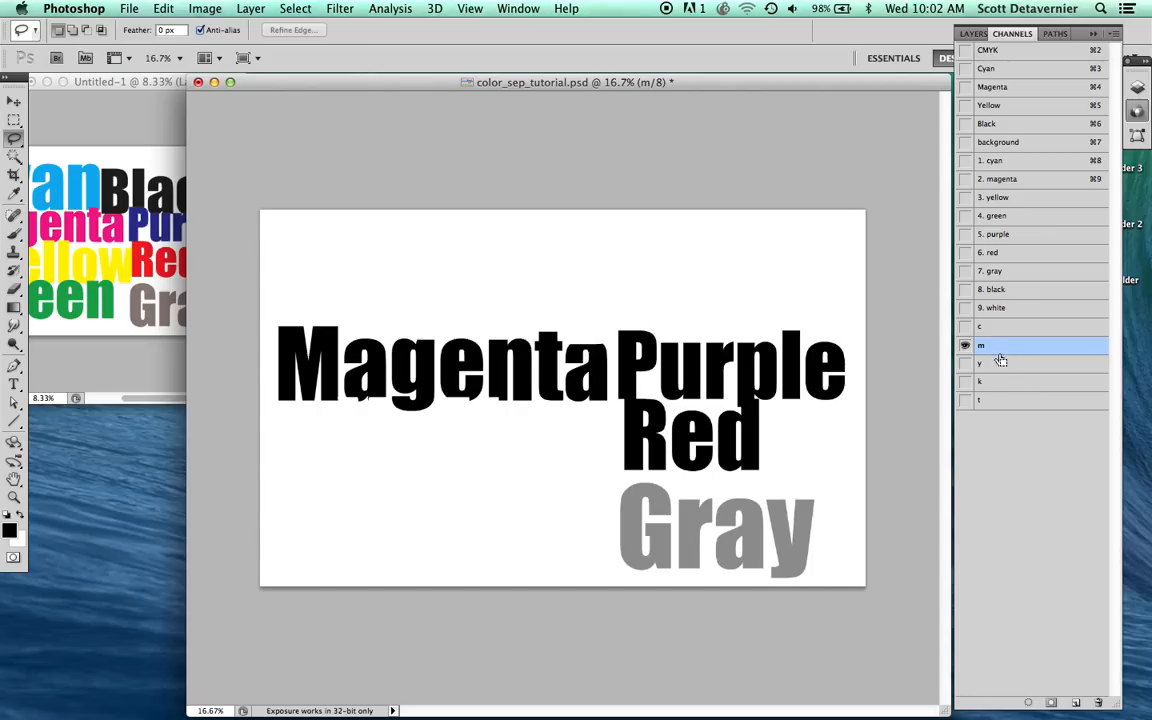
key("super+a")
key("super+c")
left_click(996, 402)
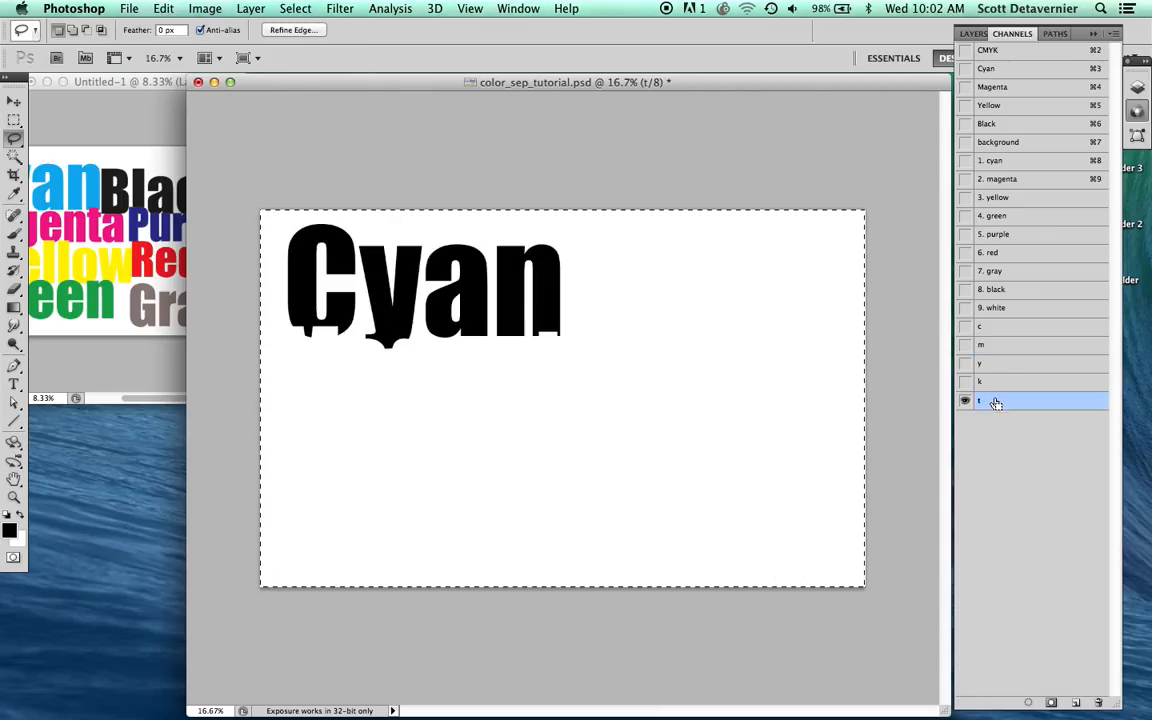
key("super+v")
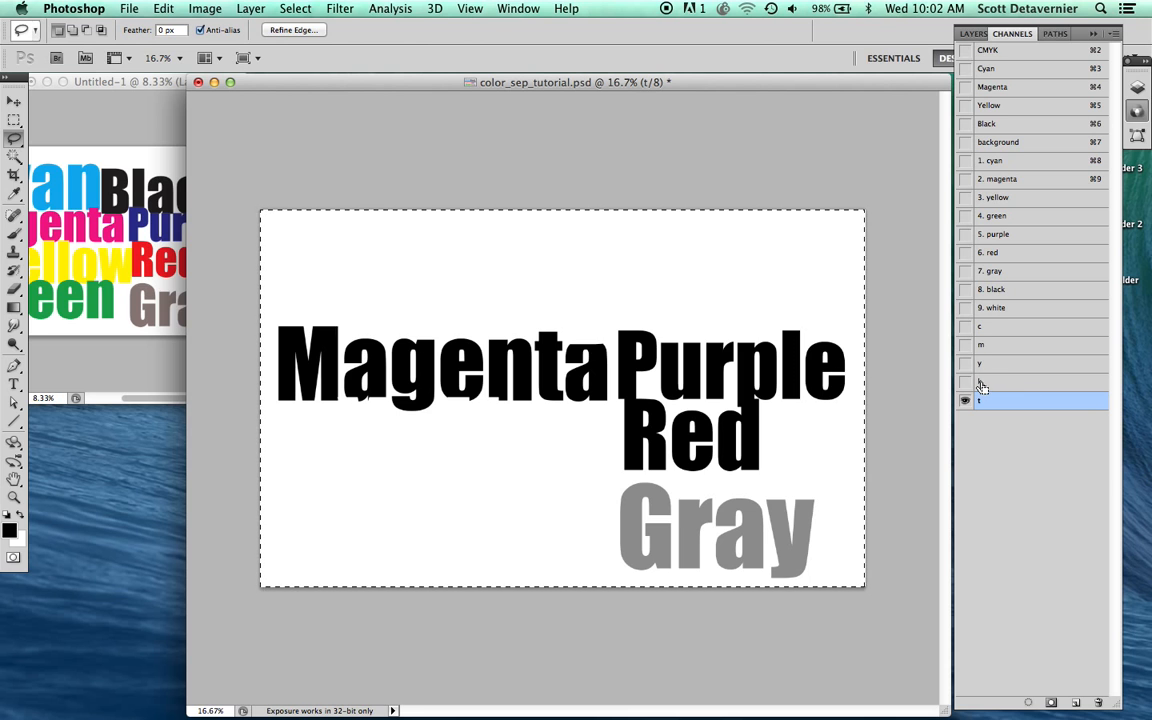
Step: Clear the combined inked areas of the "k", "y" and "c" channels from the "t" channel and remove the selection
left_click(984, 380, "super")
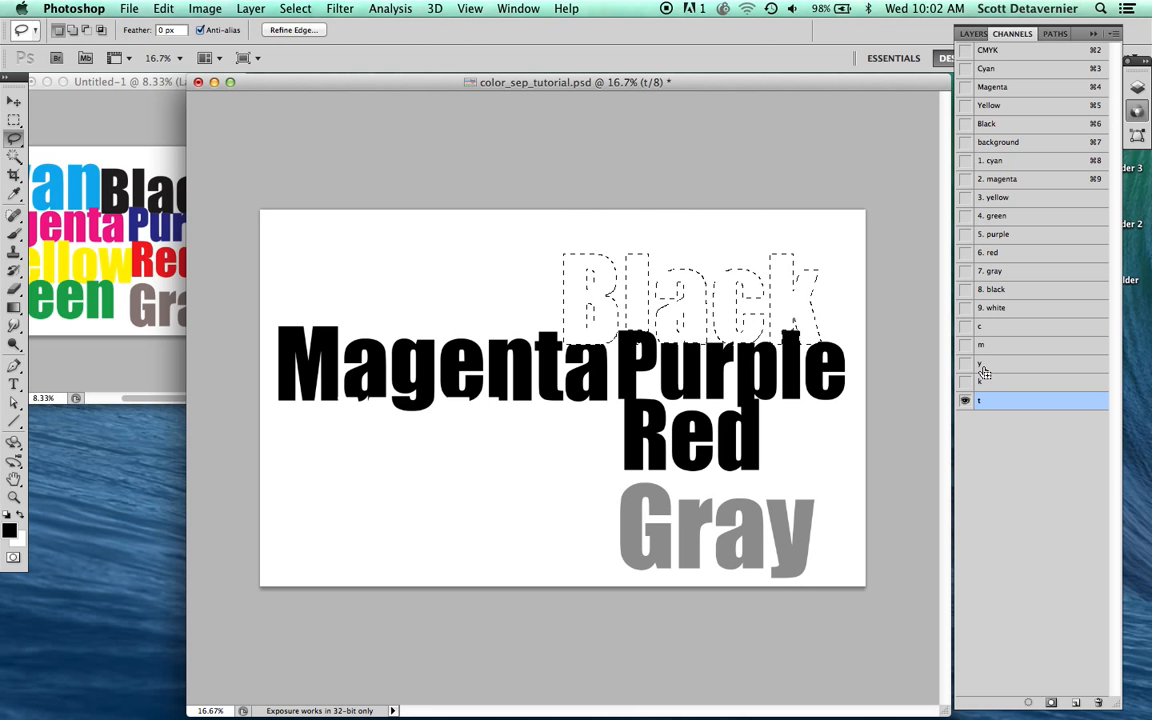
left_click(984, 368, "shift+super")
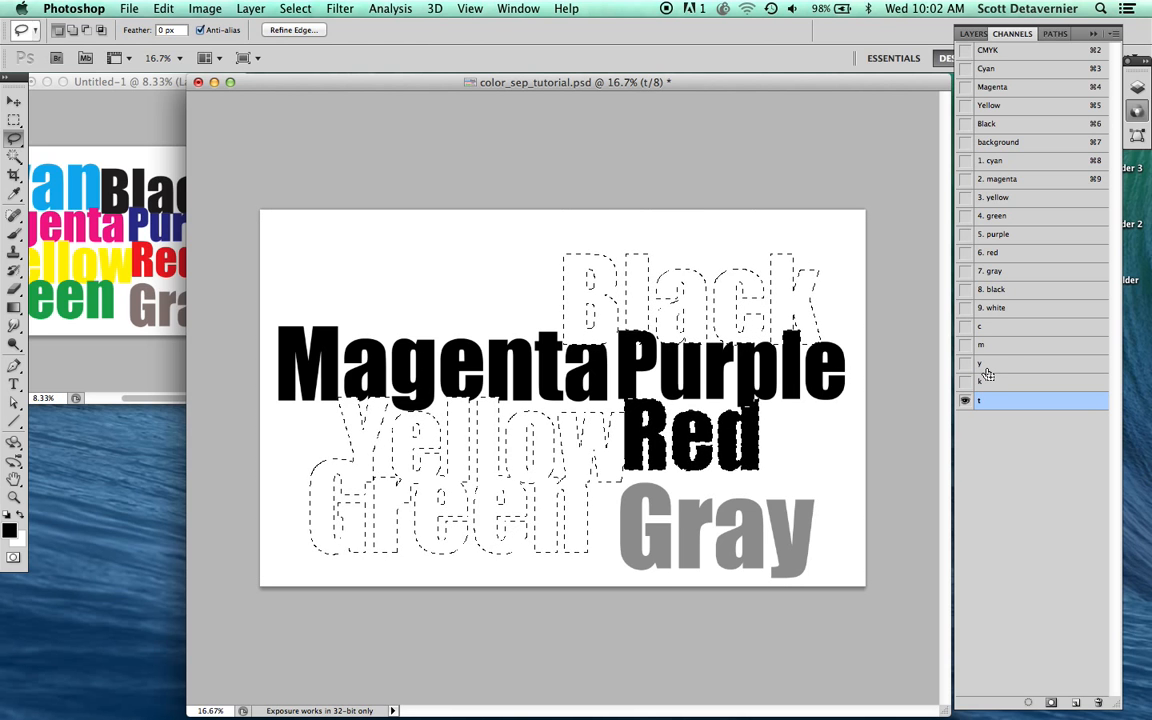
left_click(1000, 329, "shift+super")
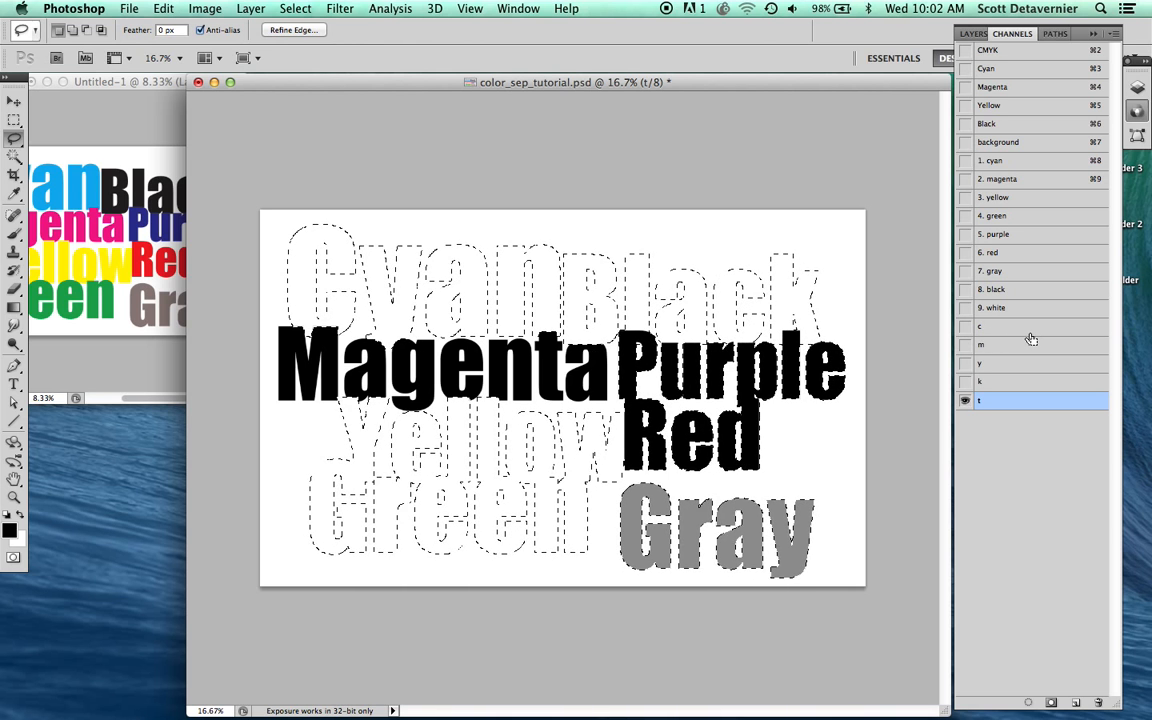
key("BackSpace")
key("super+d")
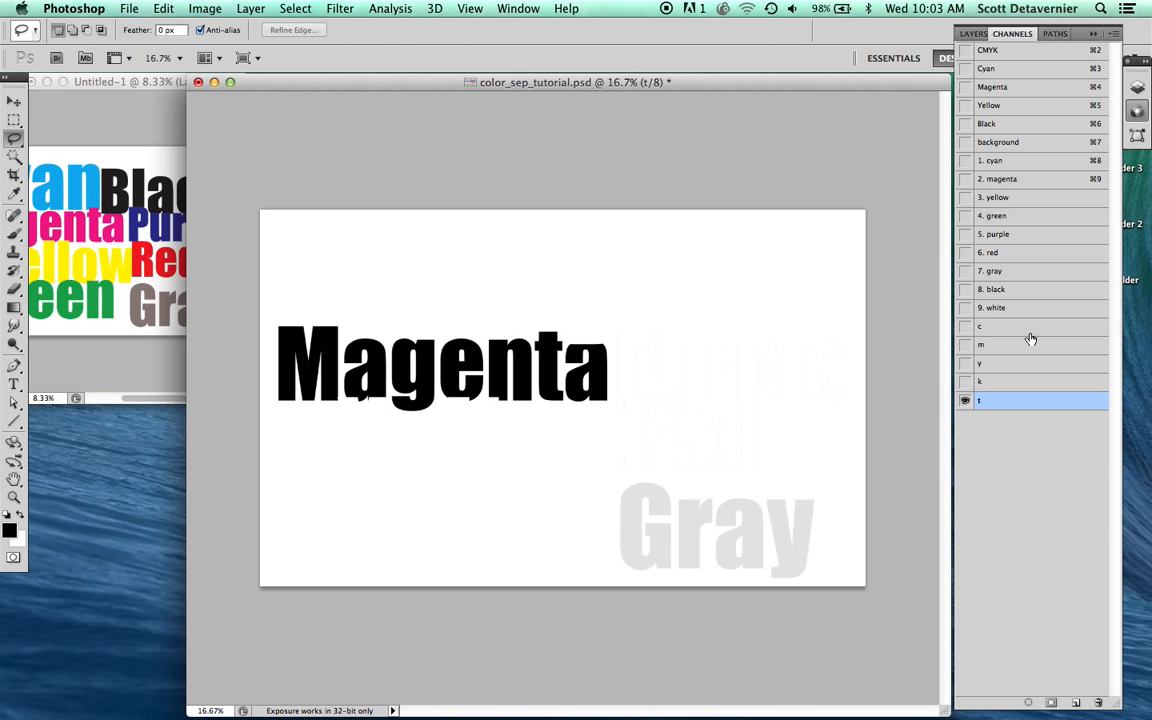
Step: Apply Levels to the "t" channel with the white input level at 215 to remove the faint gray remnants
key("super+l")
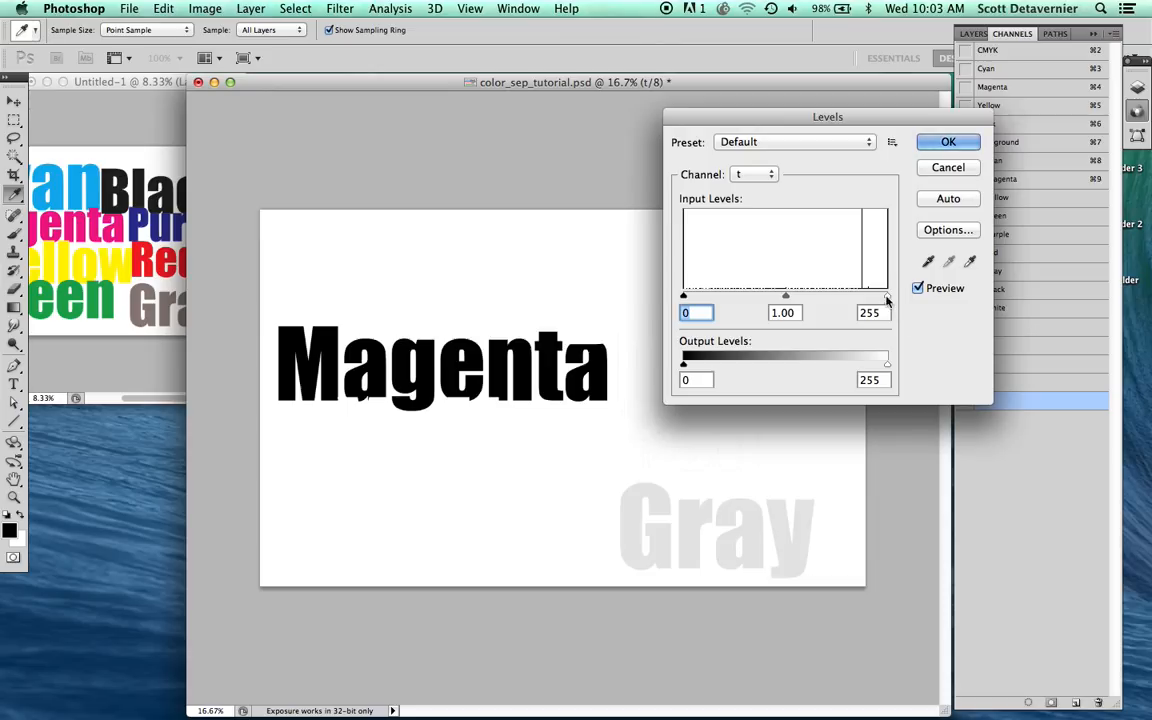
left_click_drag(885, 297, 856, 300)
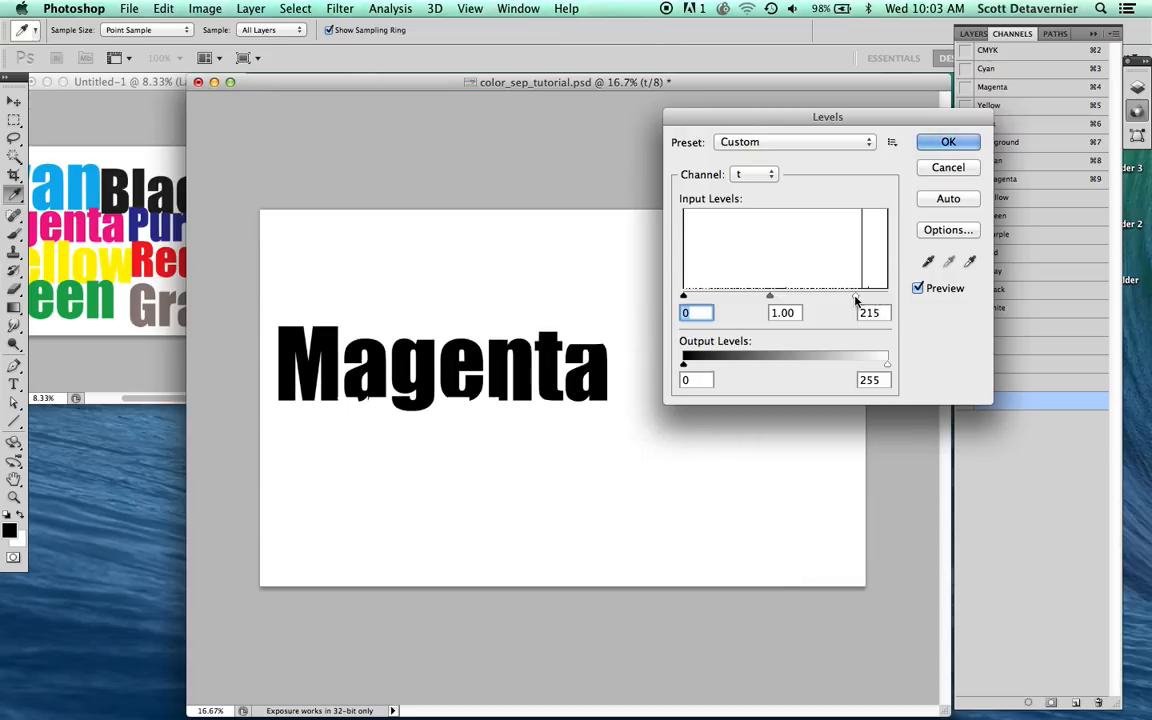
key("Return")
Step: Copy the "t" channel's contents into the "2. magenta" channel and show it together with the "1. cyan" and background channels
key("super+a")
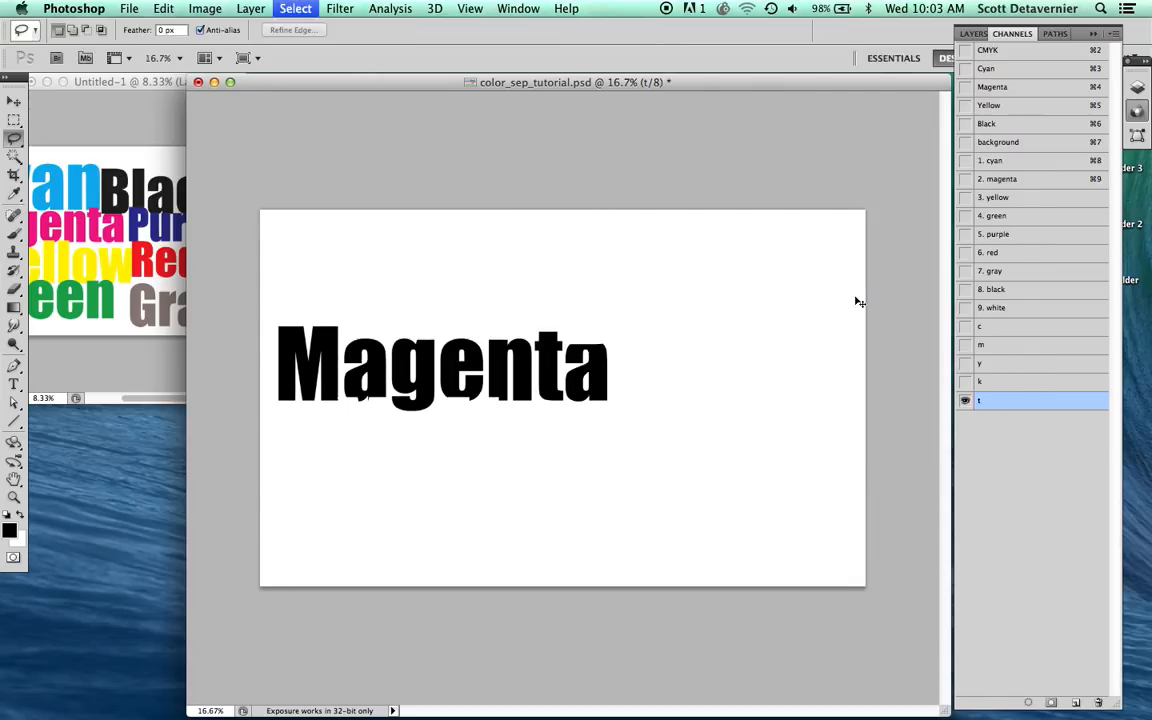
key("super+c")
left_click(985, 180)
key("super+v")
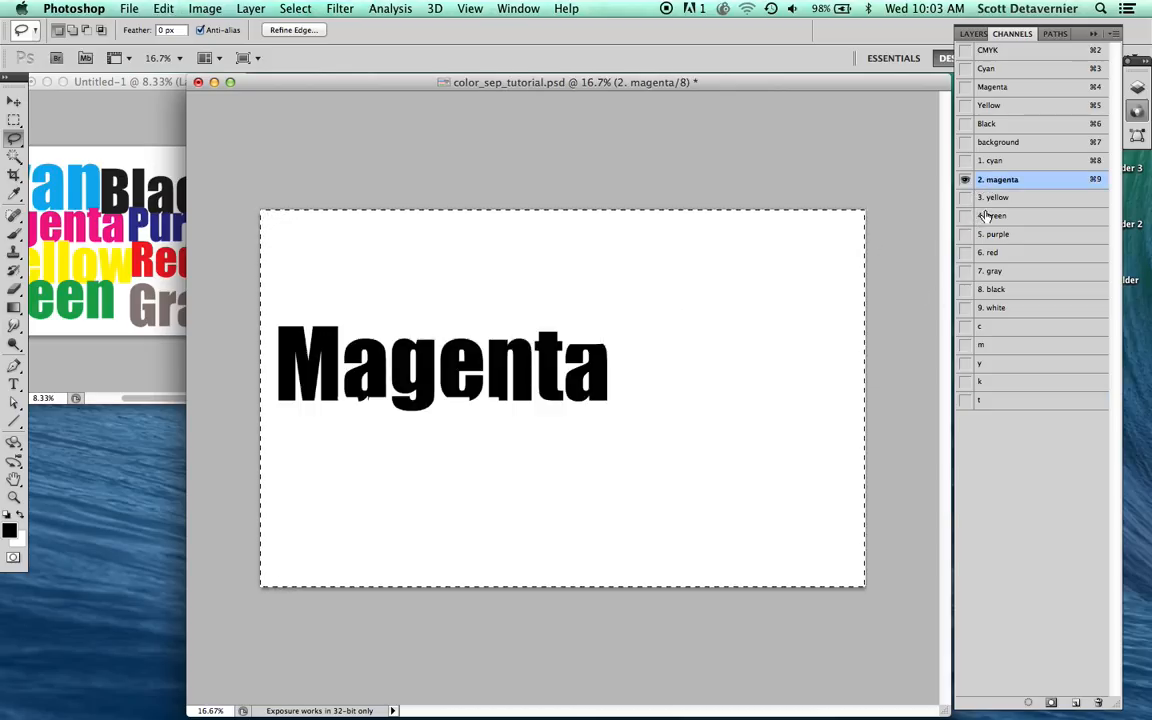
left_click(965, 160)
left_click(965, 142)
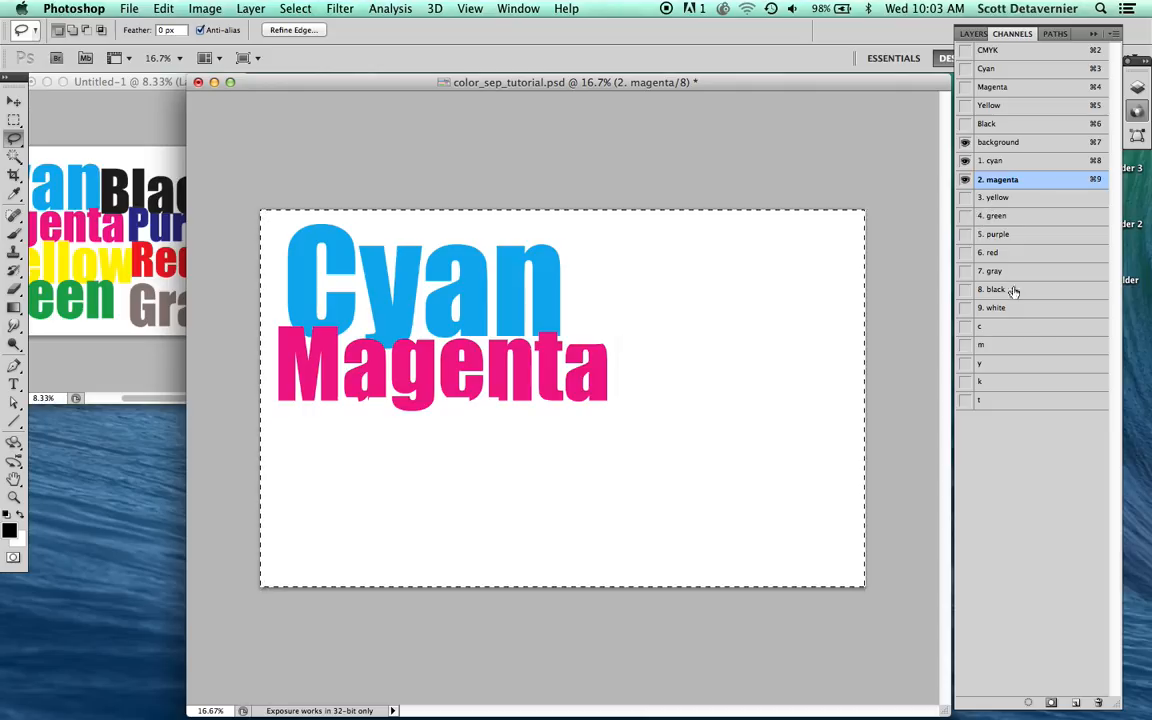
Step: Remove the selection, then copy the entire contents of the "y" channel into the "t" channel
left_click(995, 365)
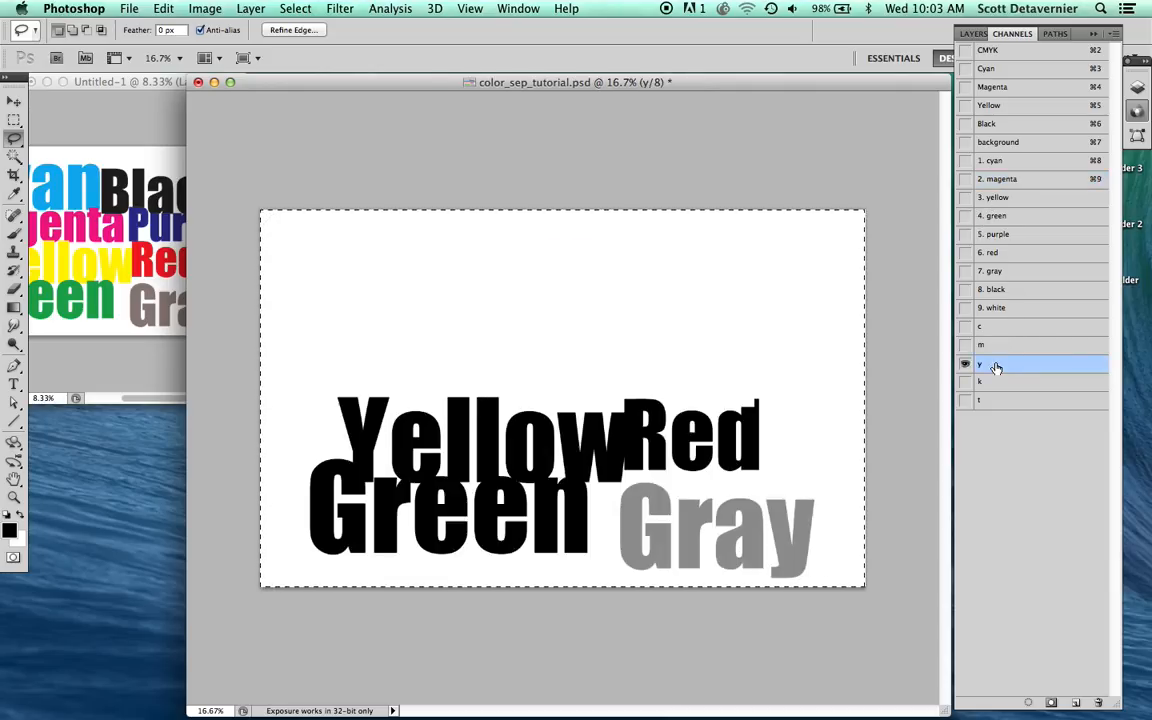
key("super+d")
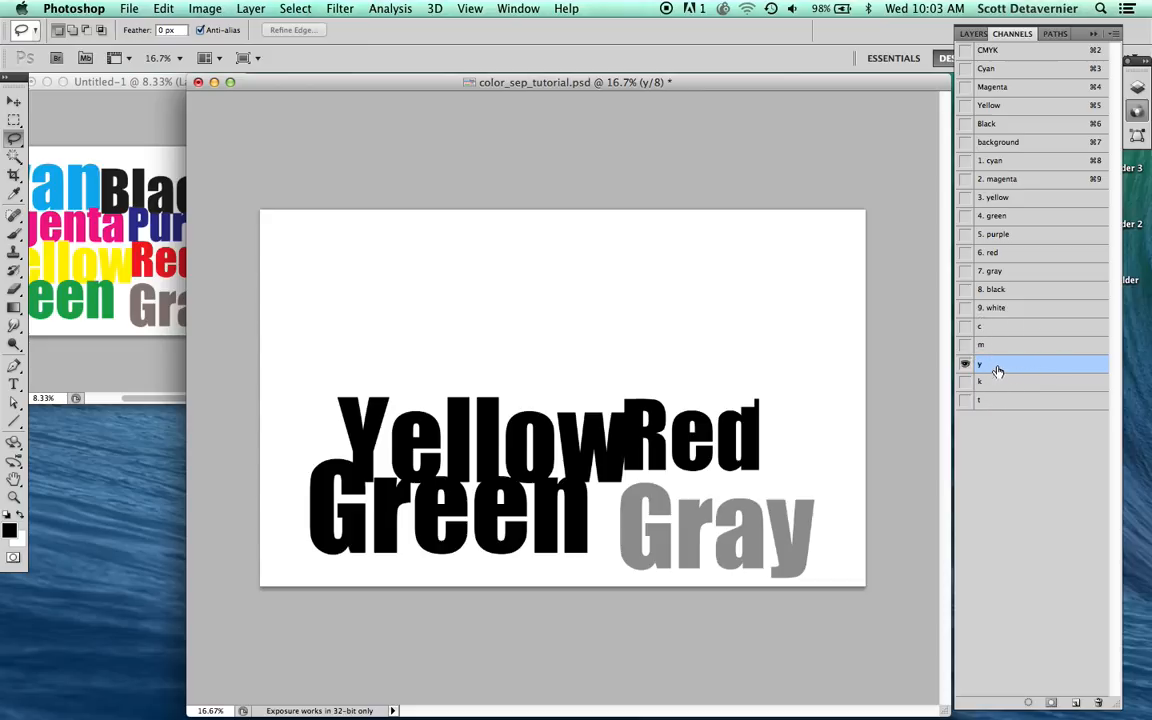
key("super+a")
key("super+c")
left_click(1000, 401)
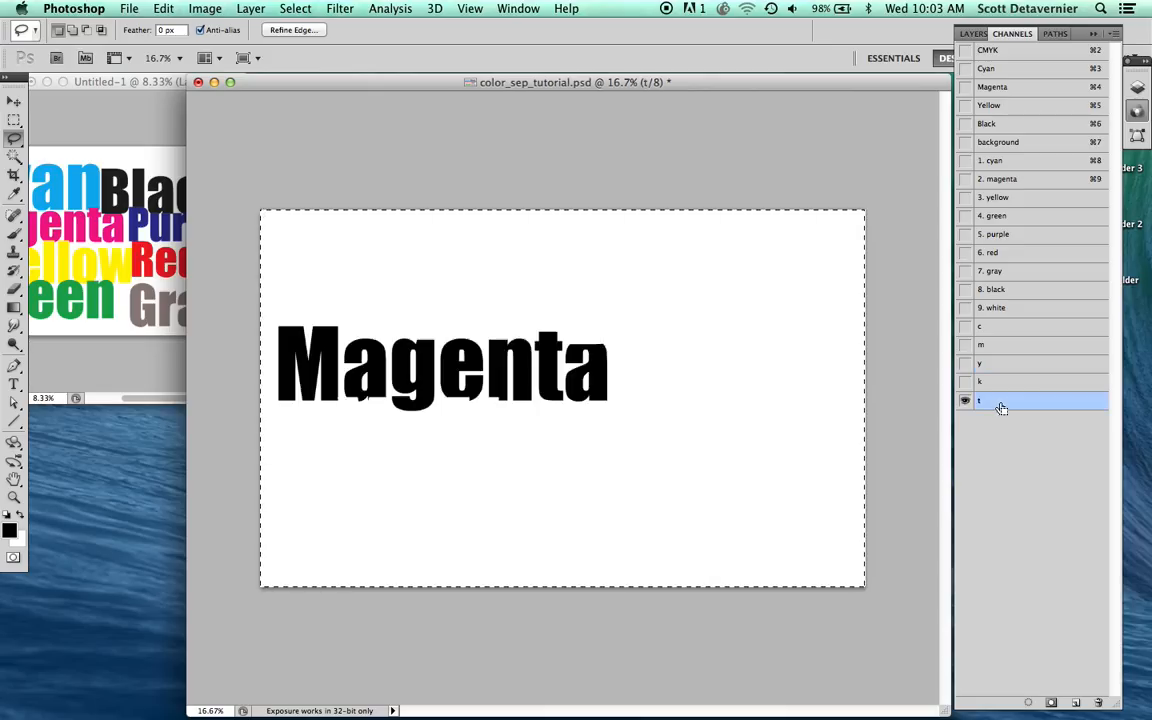
key("super+v")
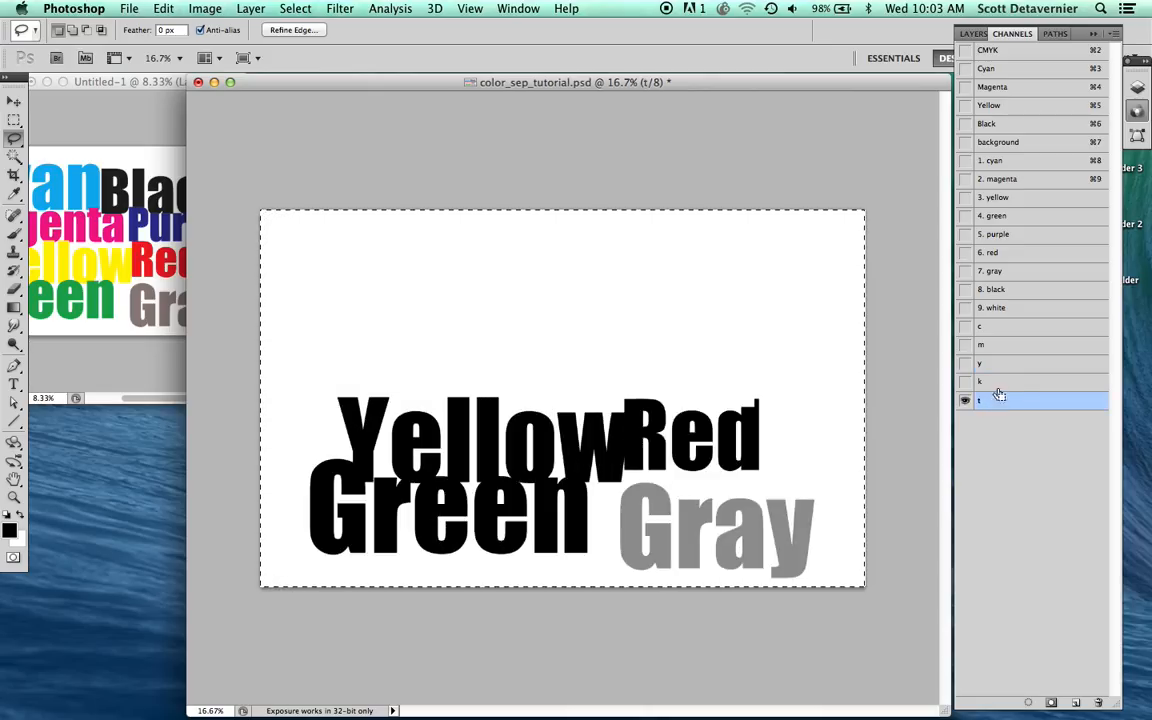
Step: Clear the combined inked areas of the "k", "m" and "c" channels from the "t" channel and remove the selection
left_click(985, 381, "super")
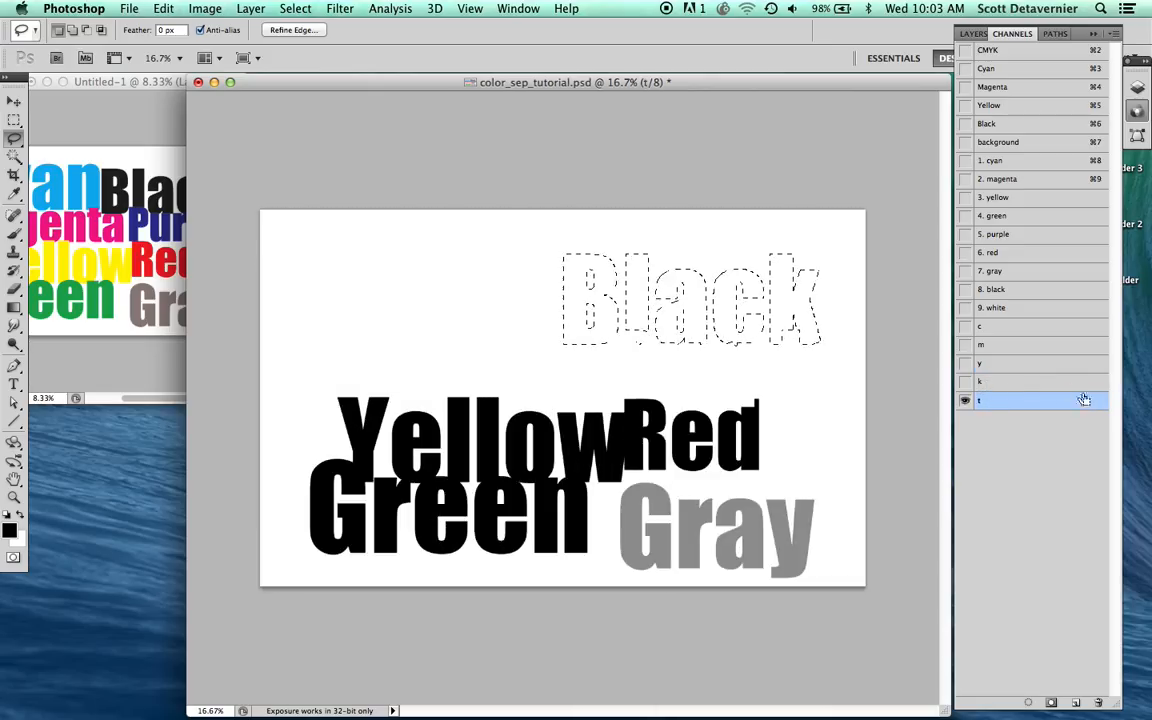
left_click(984, 338, "shift+super")
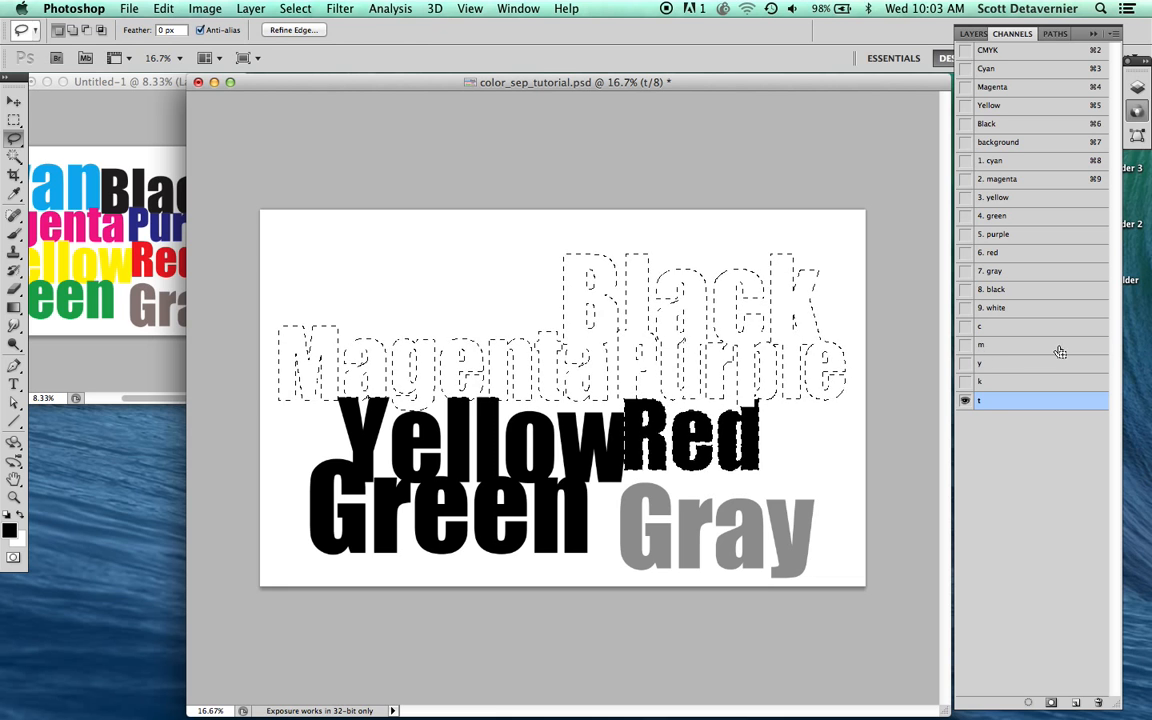
left_click(983, 328, "shift+super")
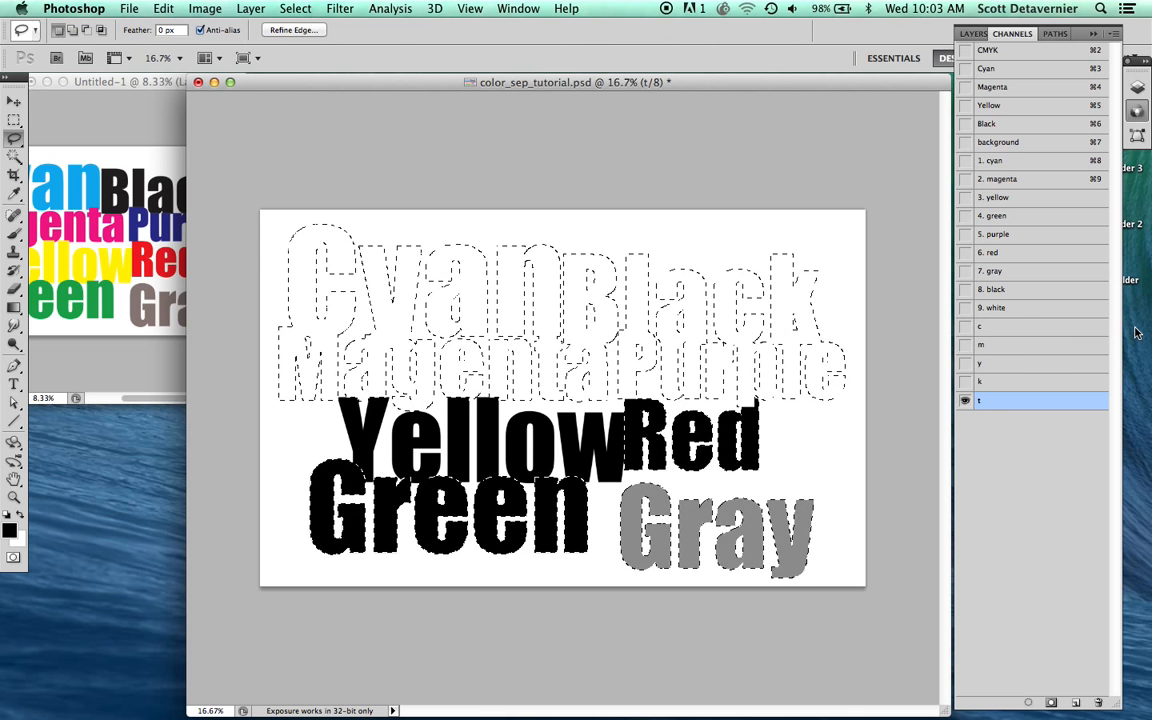
key("Delete")
key("super+d")
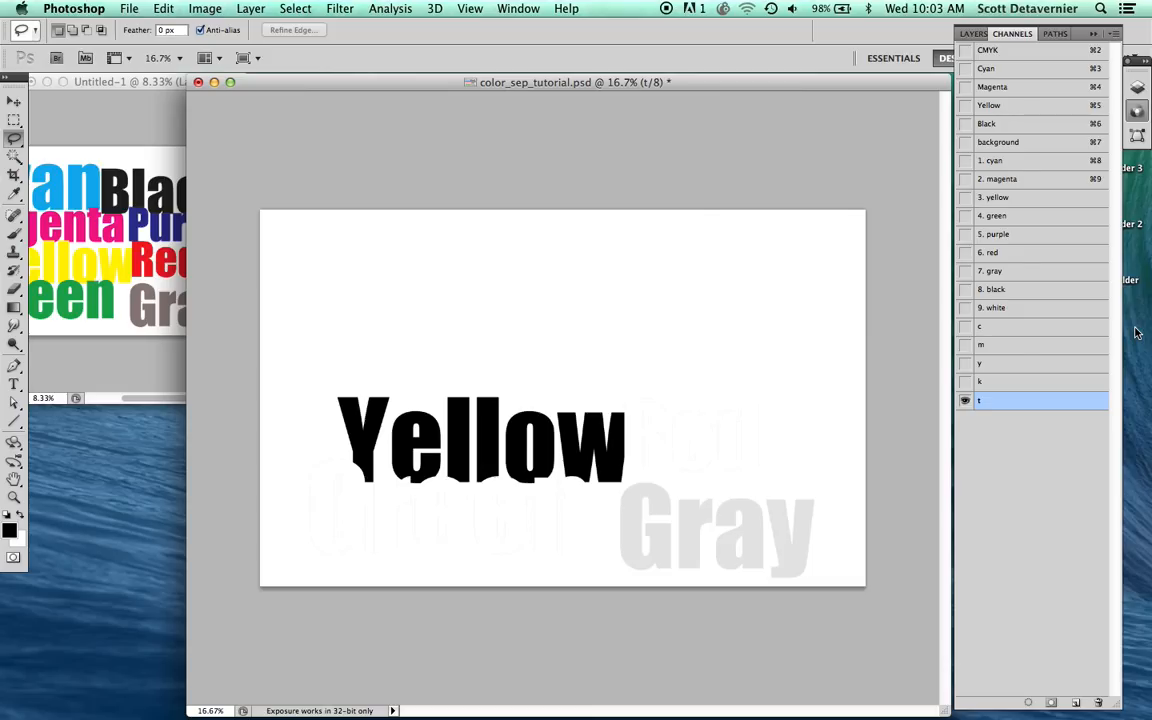
Step: Apply Levels to the "t" channel with the white input level at 214 to remove the faint gray remnants
key("super+l")
left_click(946, 168)
key("super+l")
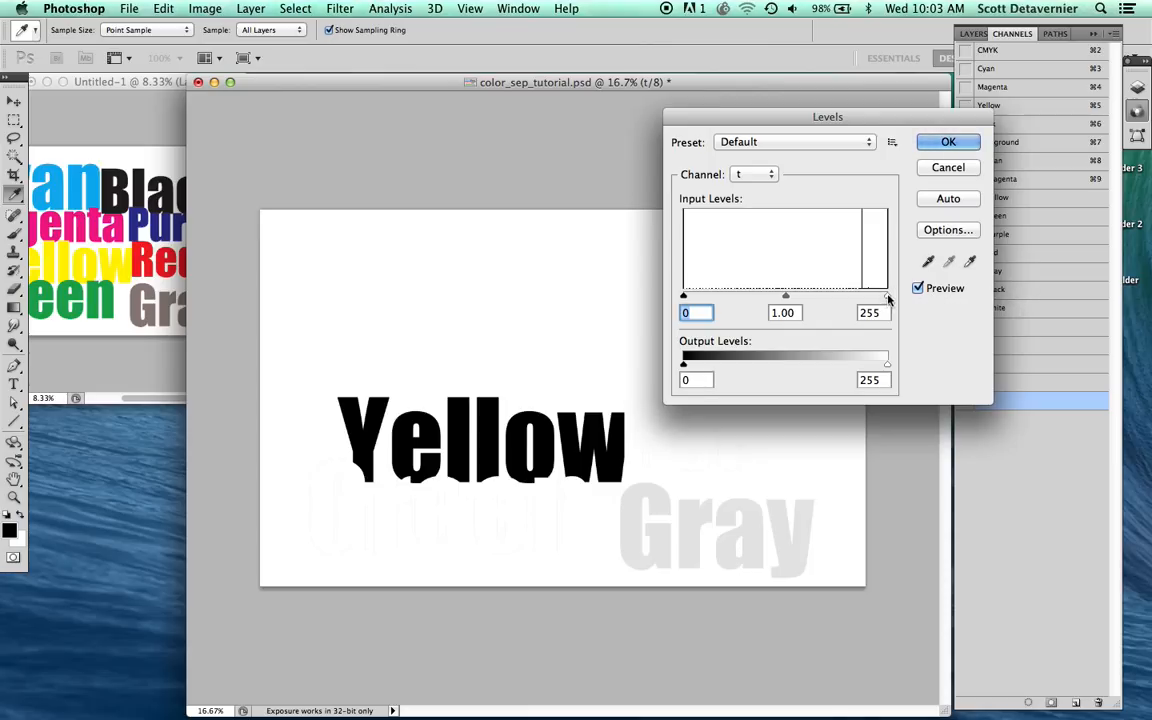
left_click_drag(887, 298, 855, 298)
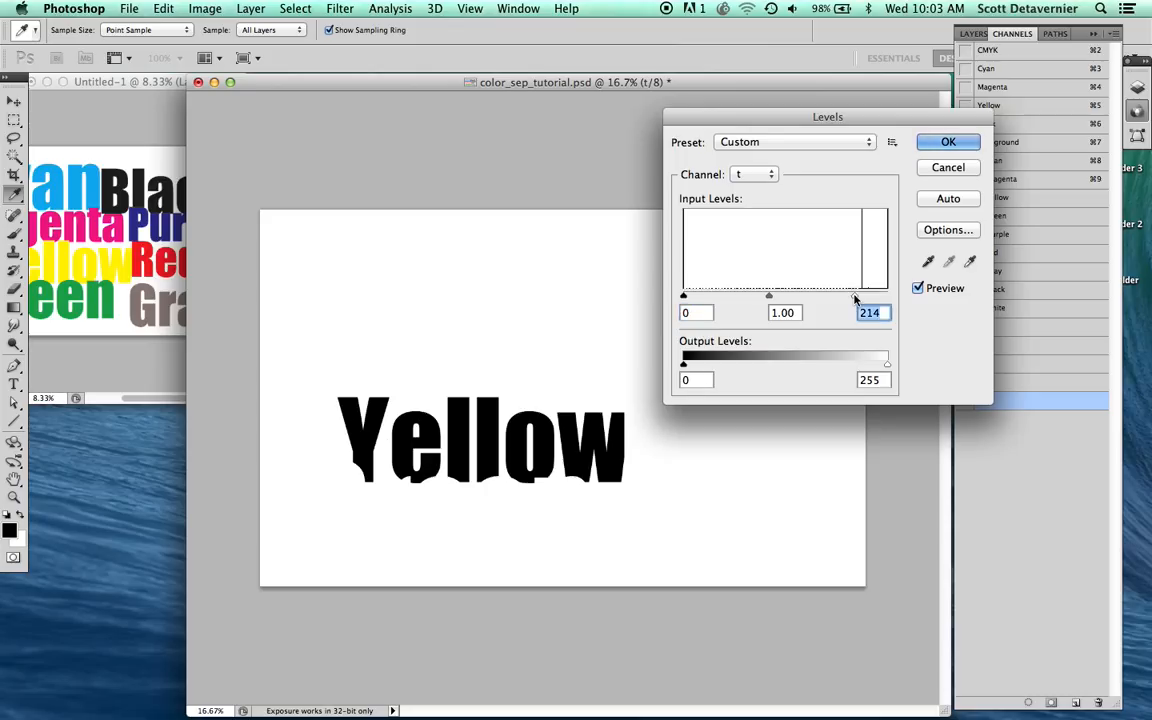
key("Return")
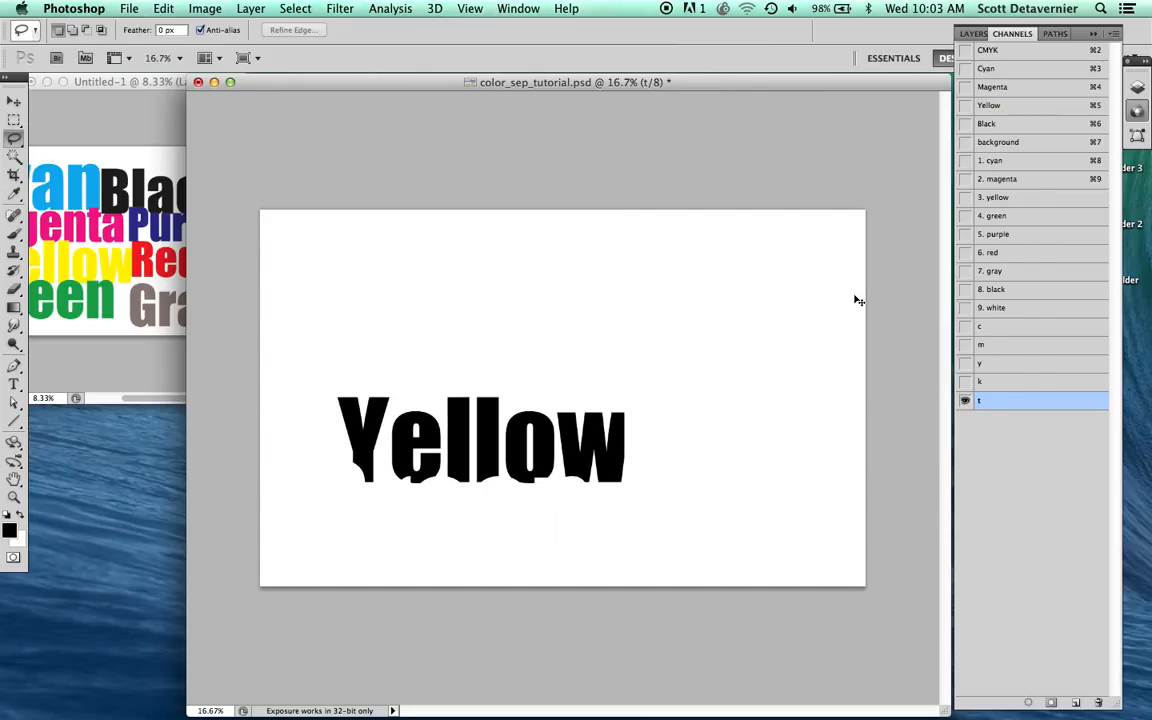
Step: Copy the "t" channel's contents into the "3. yellow" channel, deselect, and show it together with the background, "1. cyan" and "2. magenta" channels
key("super+a")
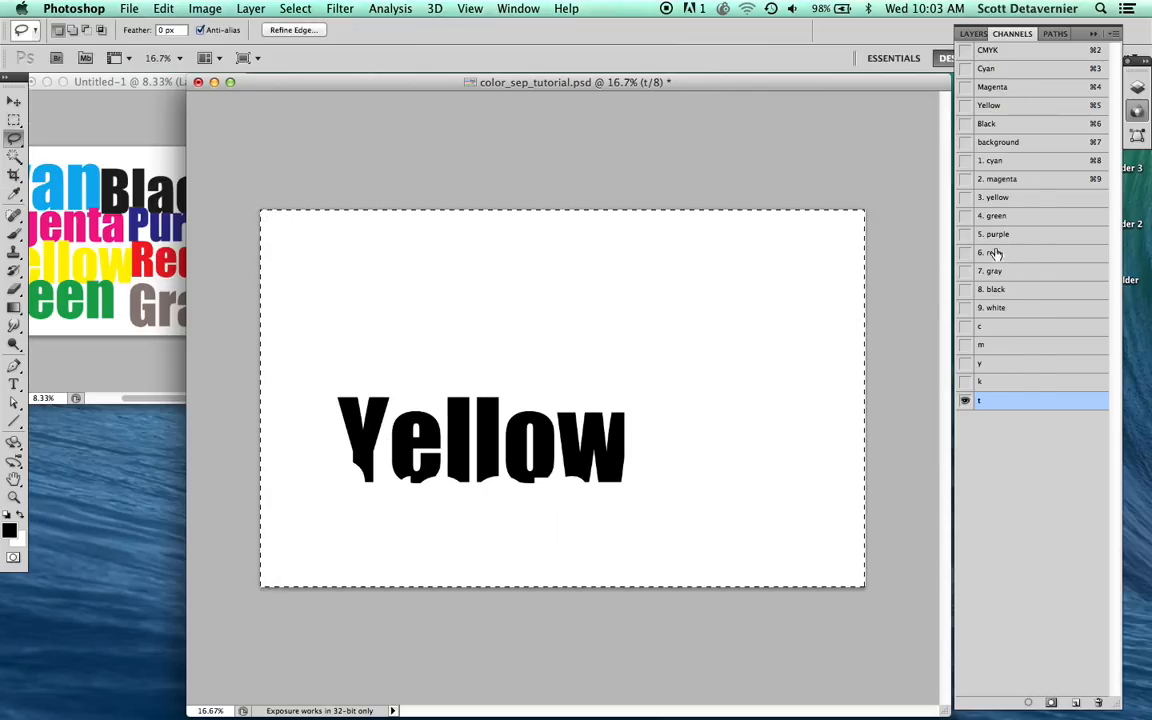
left_click(995, 197)
key("super+v")
key("super+d")
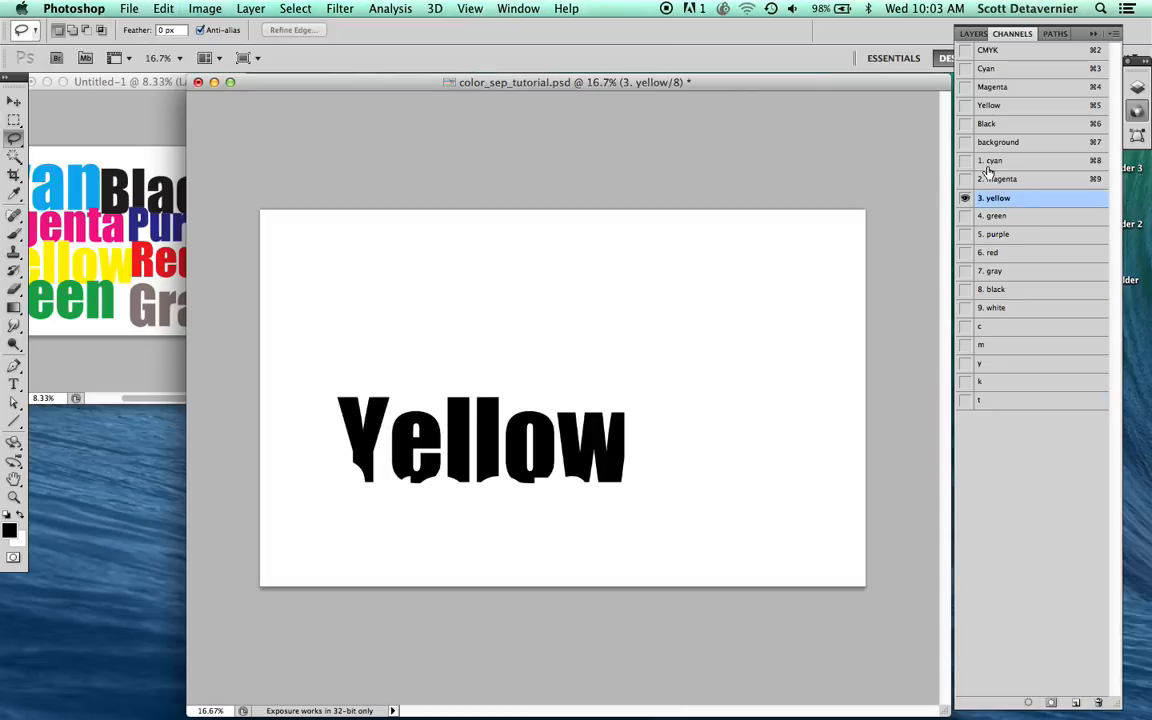
left_click(990, 161)
left_click(965, 142)
left_click(965, 179)
left_click(965, 197)
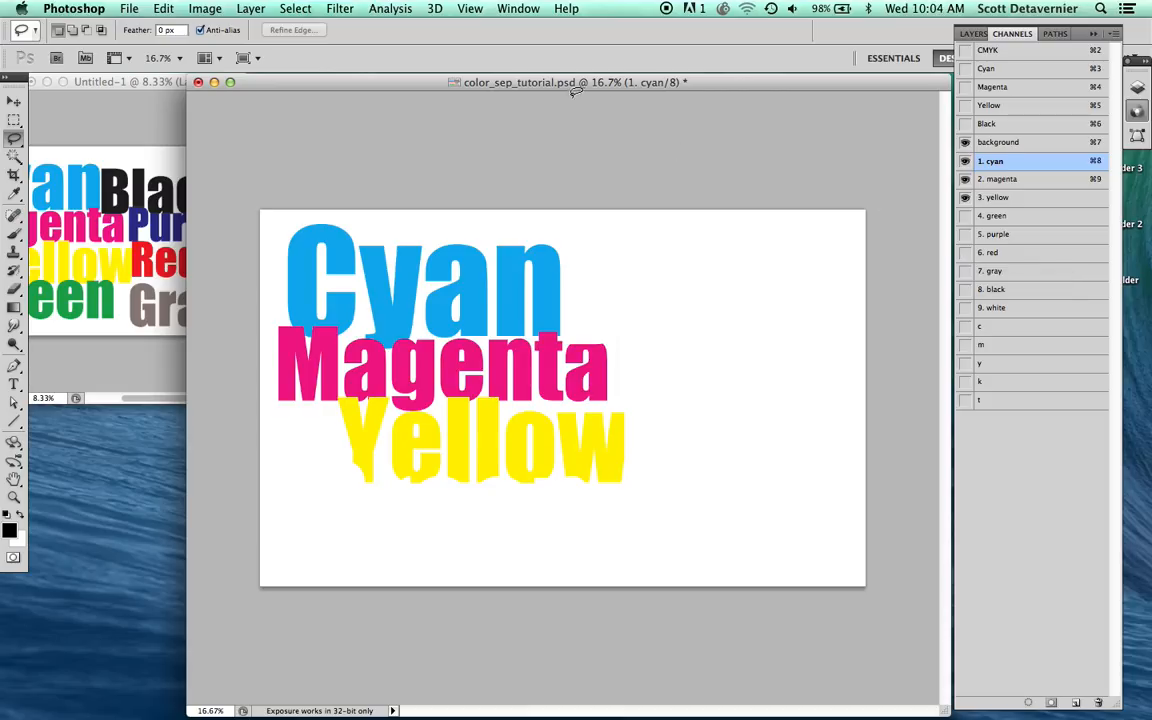
Step: Use Calculations to blend the "c" and "y" channels in Screen mode at 100% opacity into a new channel
left_click_drag(515, 77, 511, 75)
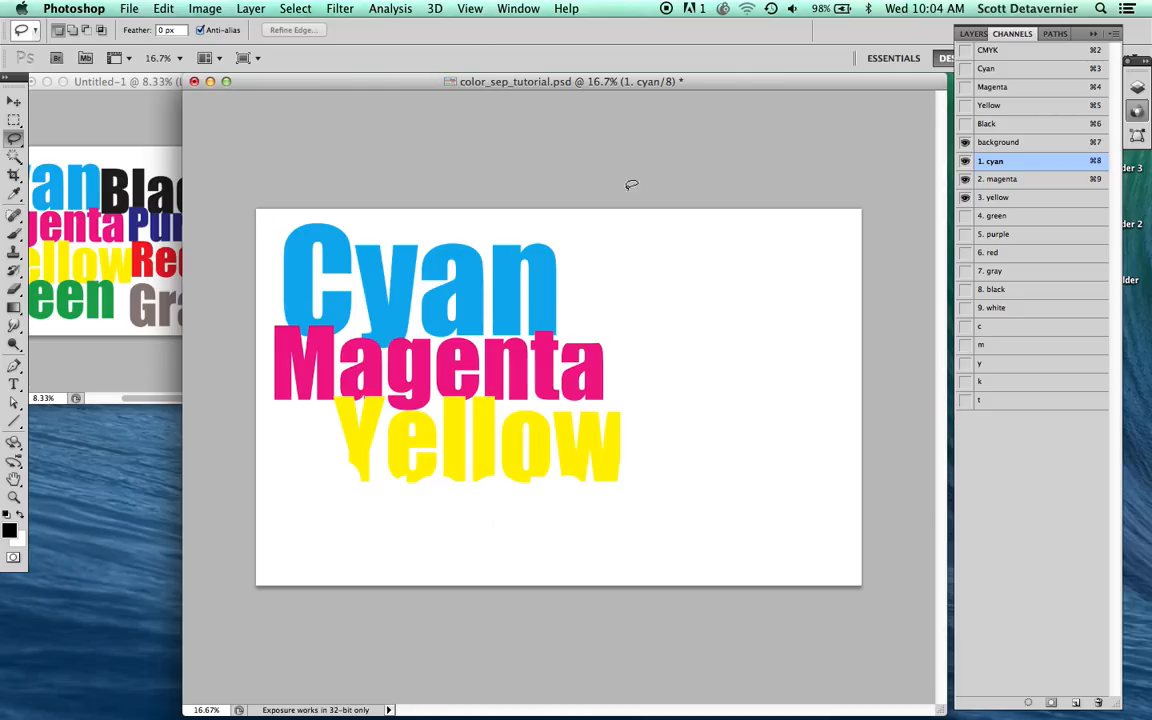
left_click(202, 10)
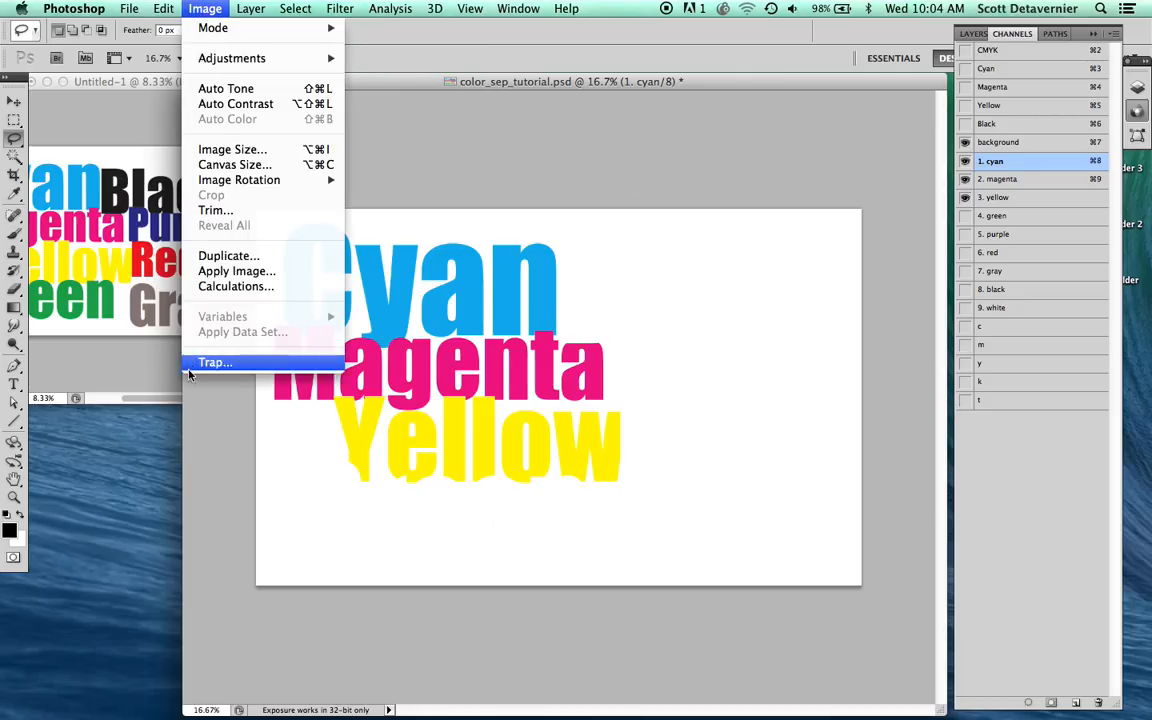
left_click(226, 287)
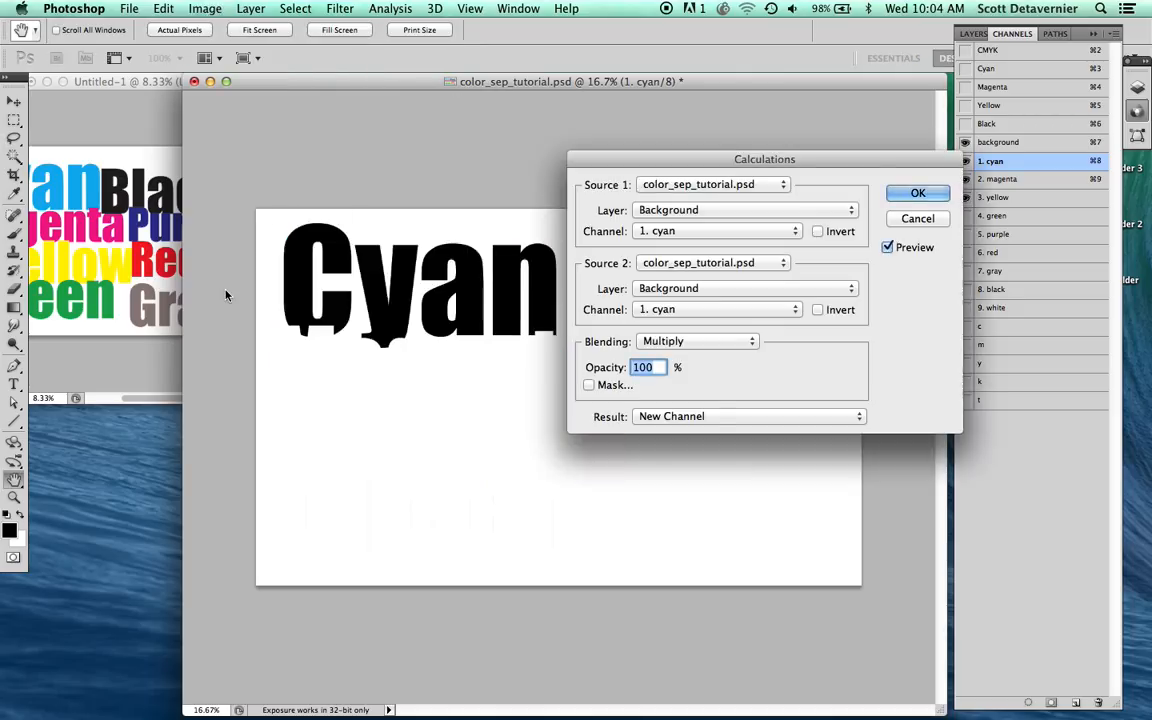
left_click(642, 233)
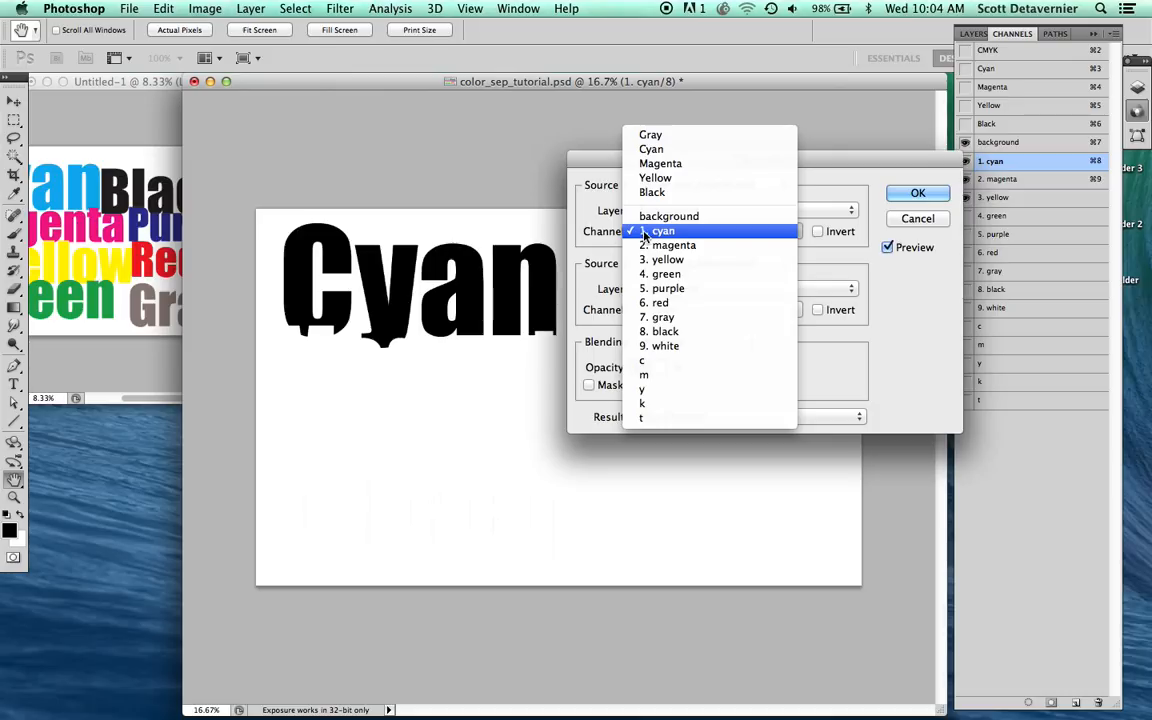
left_click(645, 233)
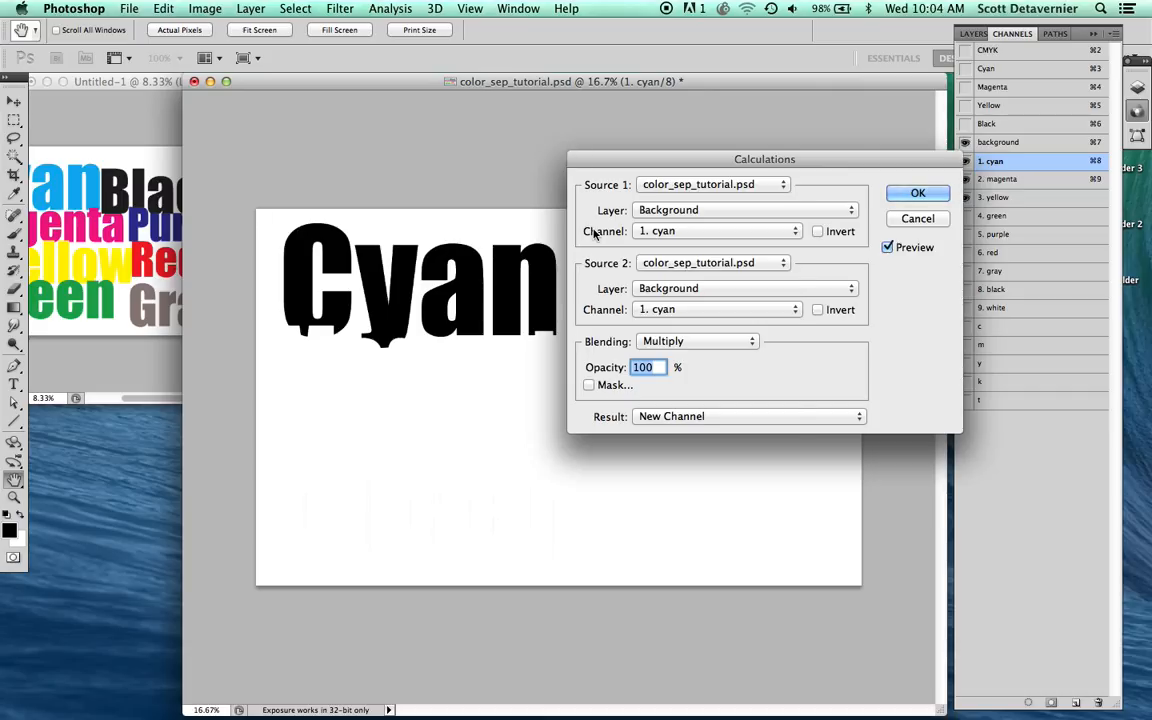
left_click(642, 233)
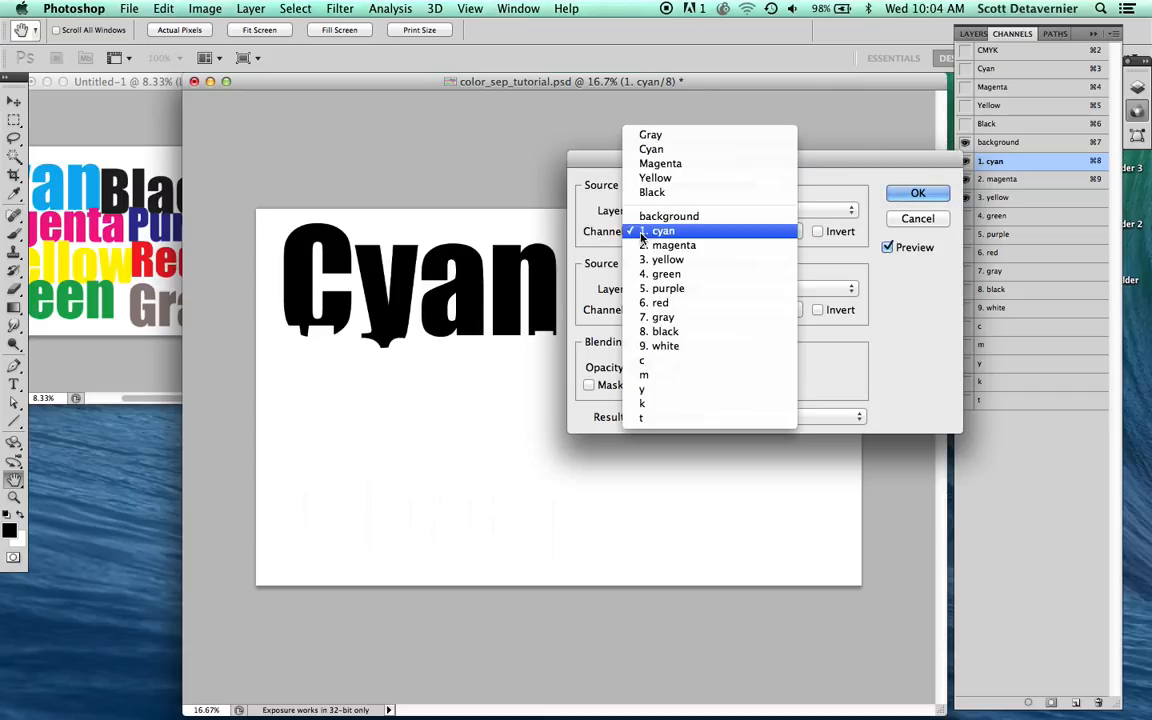
left_click(642, 368)
left_click(720, 309)
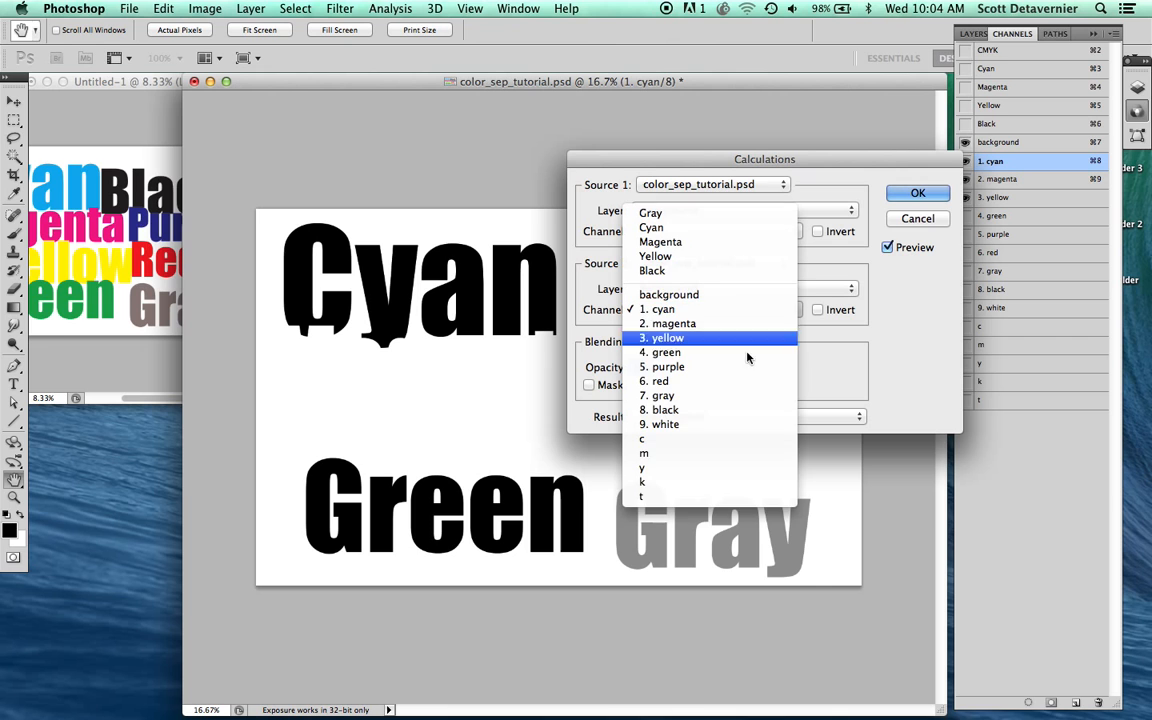
left_click(643, 474)
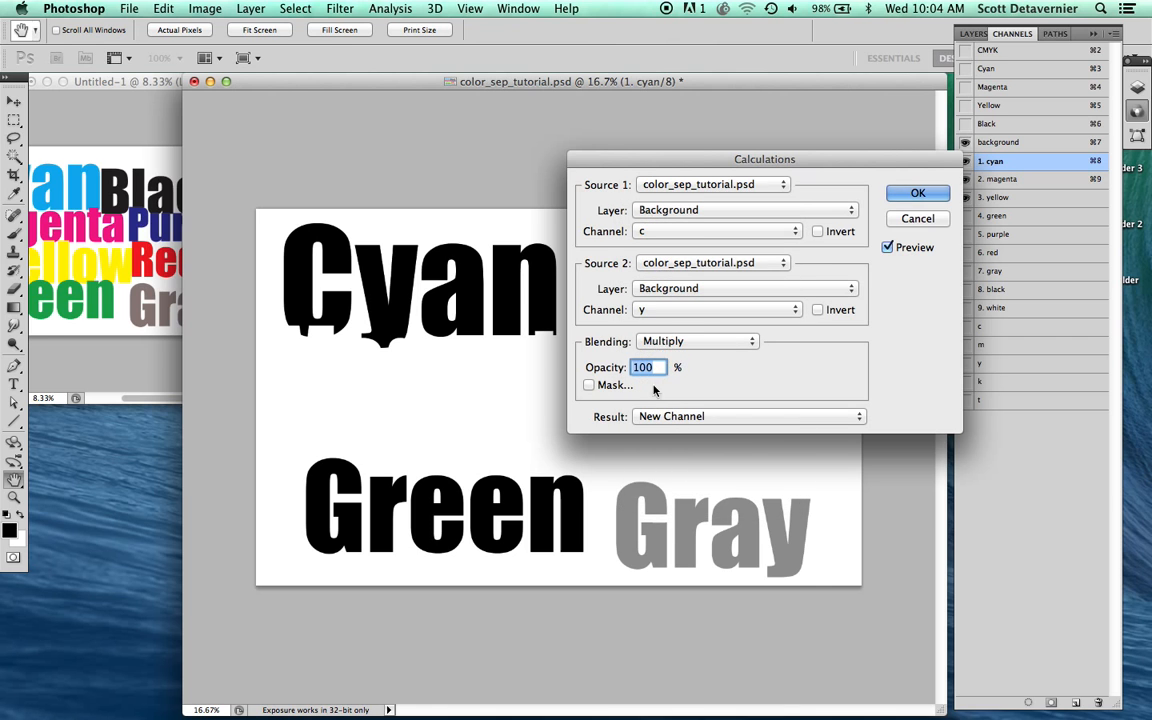
left_click(660, 342)
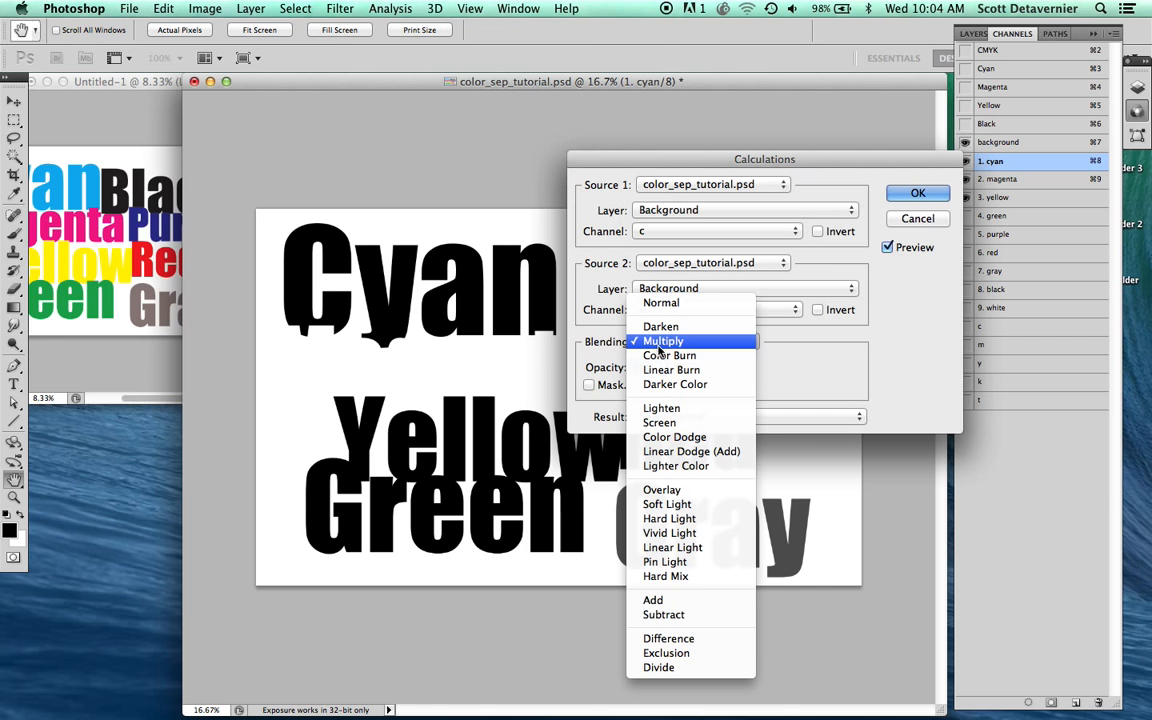
left_click(672, 422)
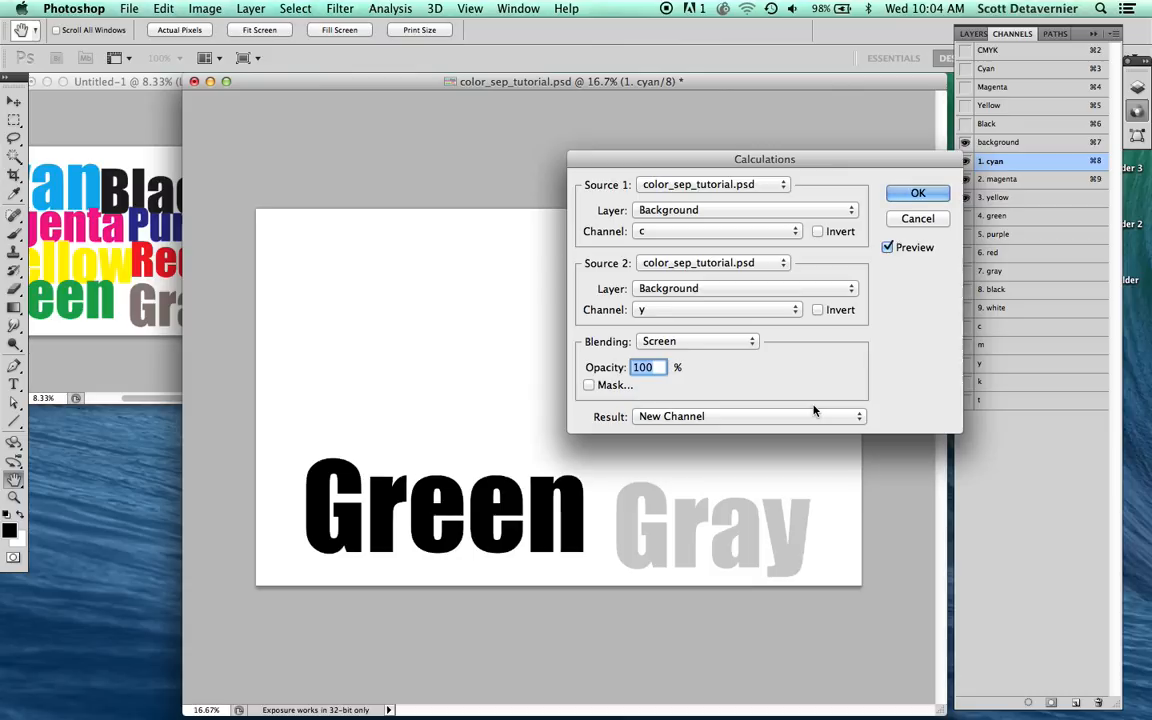
key("Return")
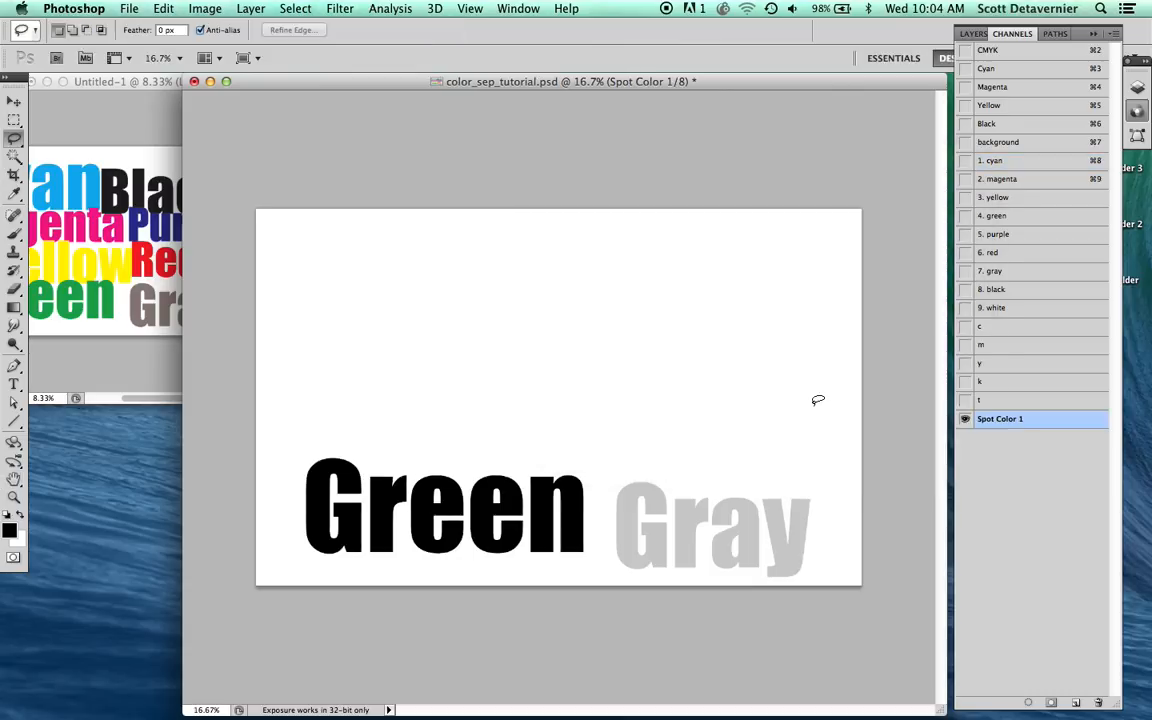
Step: Clear the inked areas of the "k" and "m" channels from the new channel, deselect, and apply Levels with the white input level at 213
left_click(985, 384, "super")
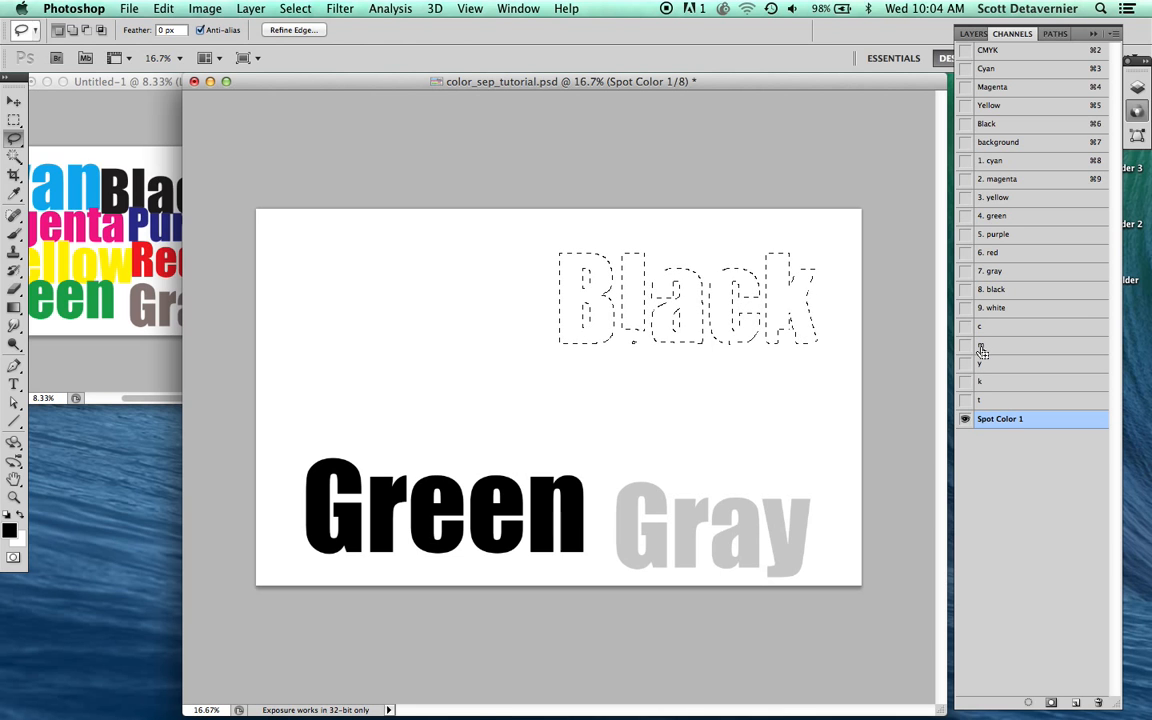
left_click(982, 346, "shift+super")
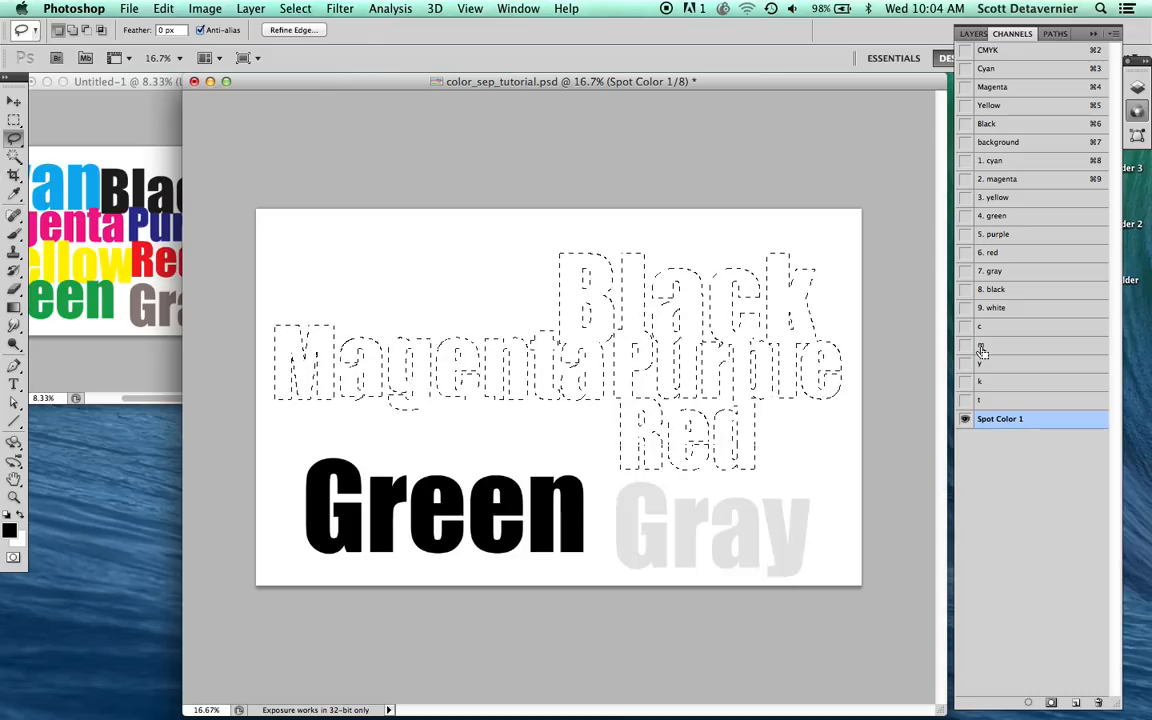
key("super+d")
key("super+l")
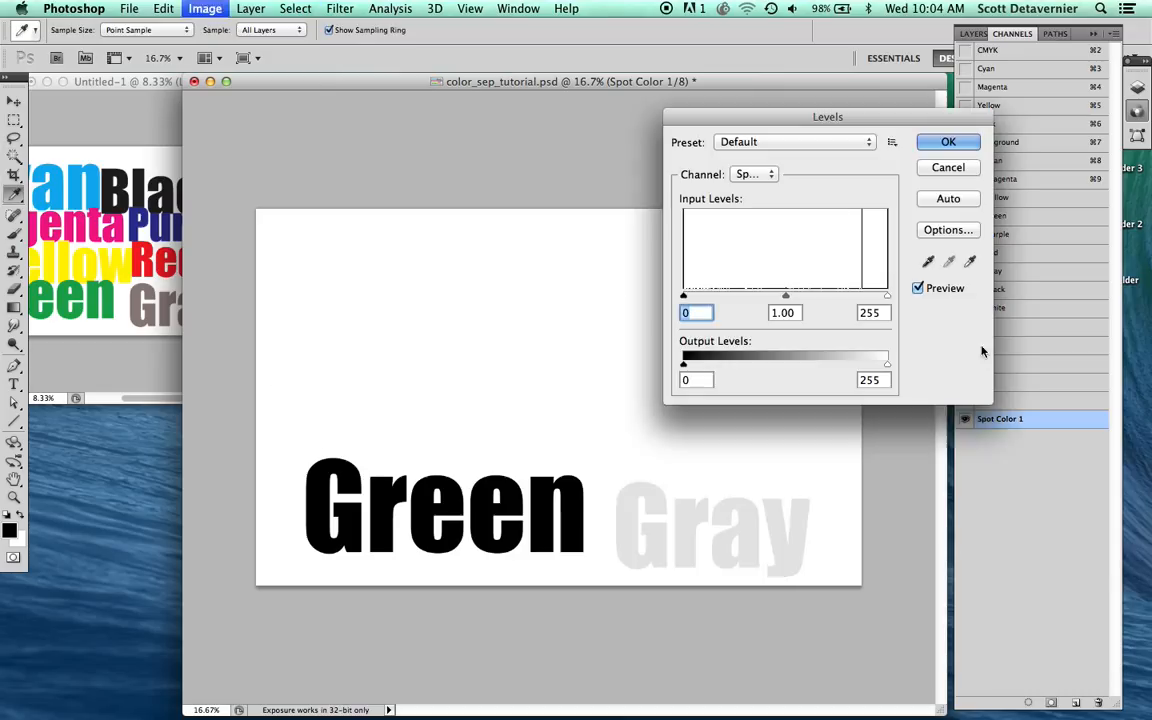
left_click_drag(885, 298, 855, 302)
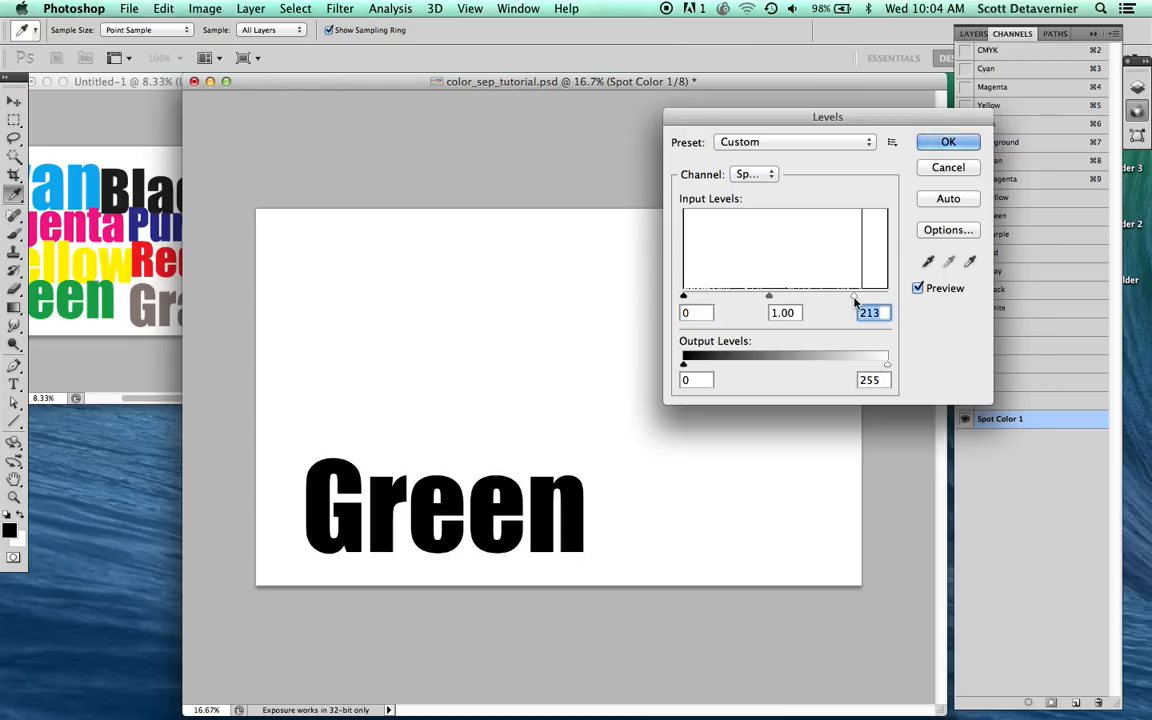
key("Return")
Step: Copy the cleaned channel's contents into "4. green", show it with the background, cyan, magenta and yellow spot channels, and deselect
key("super+a")
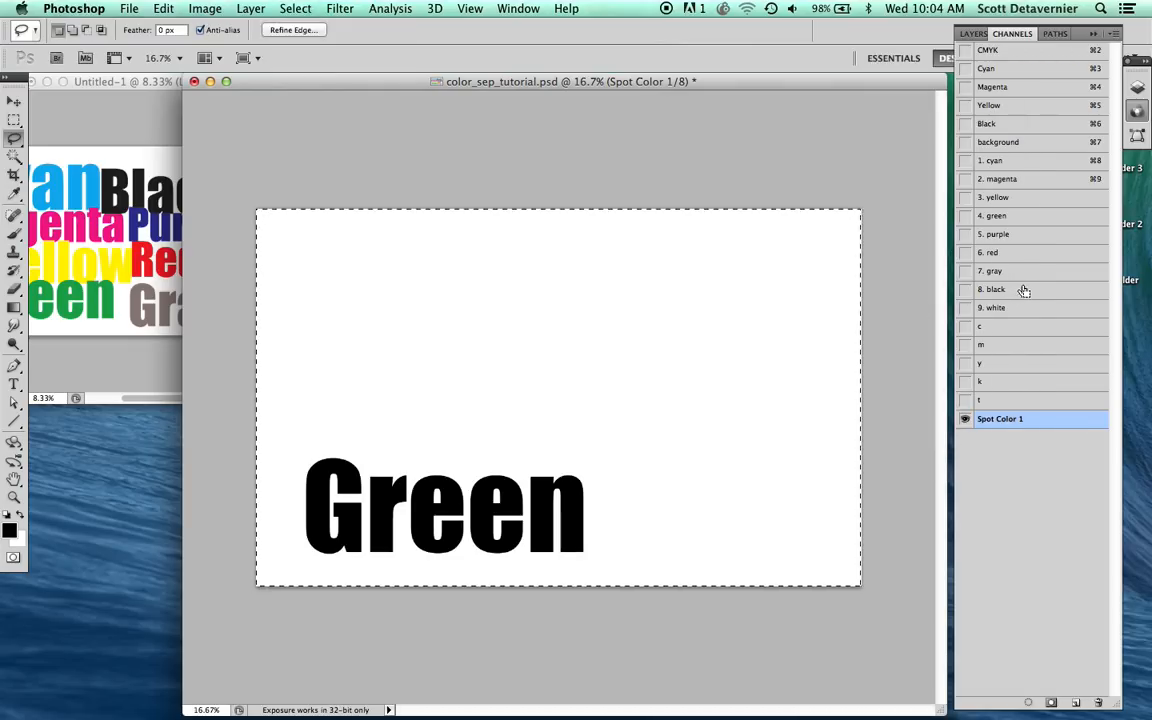
key("super+c")
left_click(992, 217)
key("super+v")
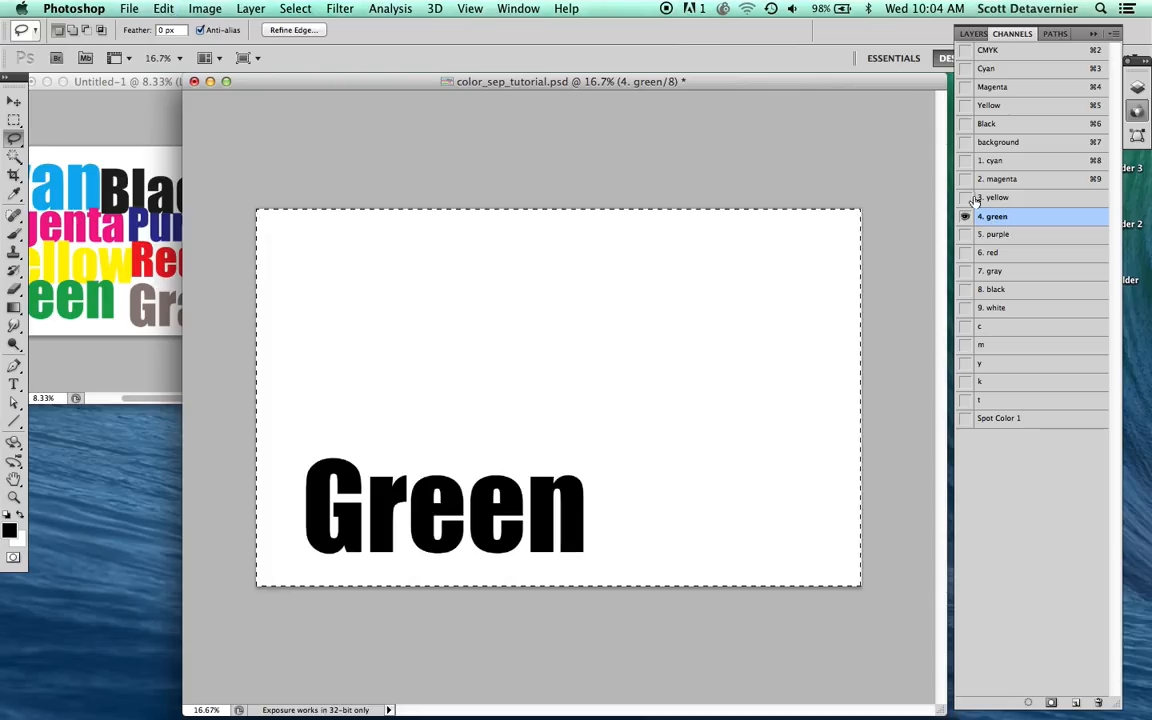
left_click(965, 143)
left_click(972, 145)
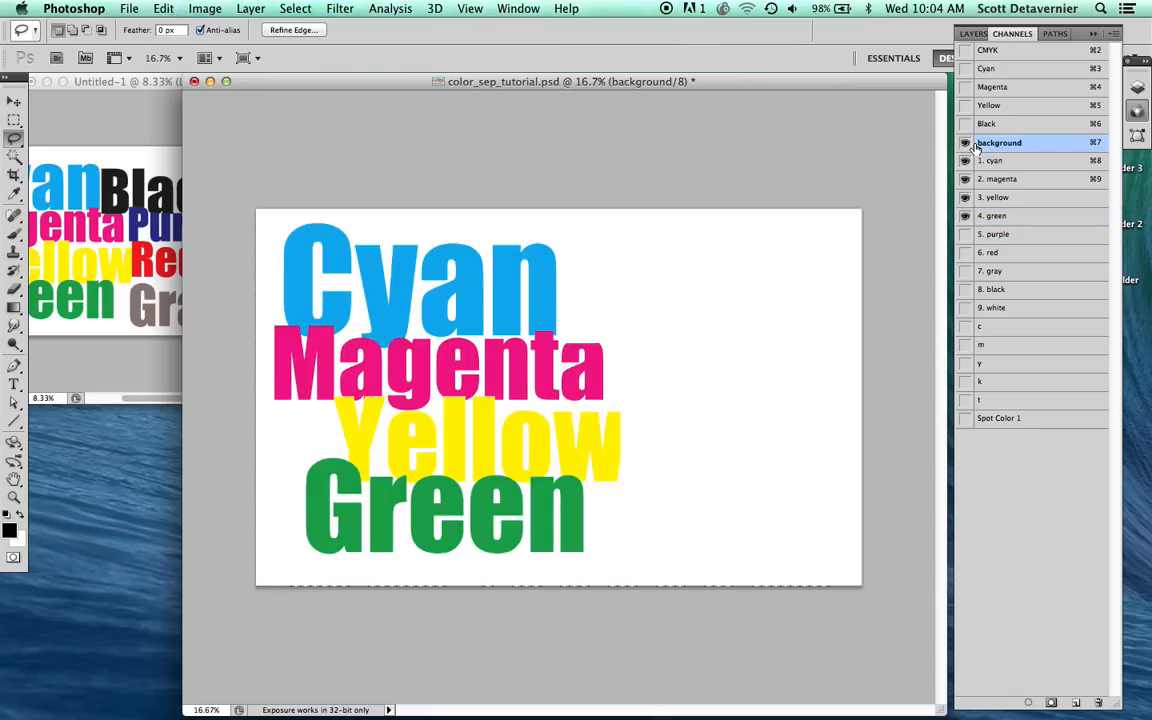
key("super+d")
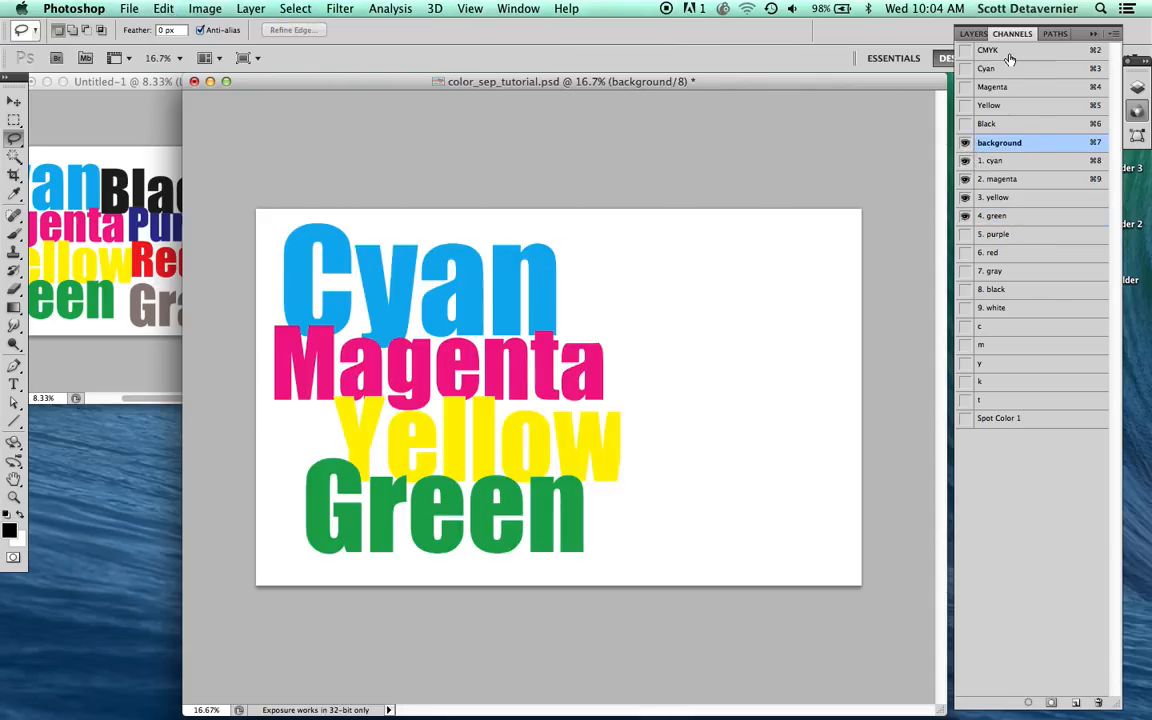
Step: From the CMYK composite, use Calculations to blend the "c" and "m" channels in Screen mode into a new channel
left_click(1000, 51)
left_click(205, 9)
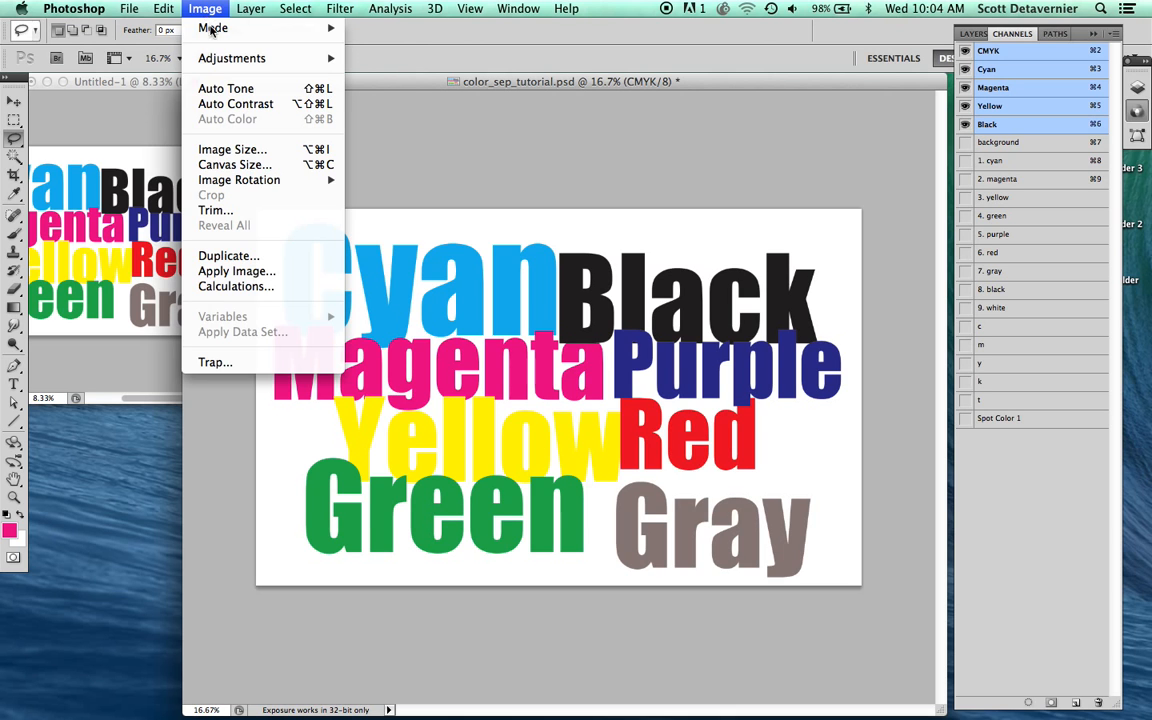
left_click(245, 288)
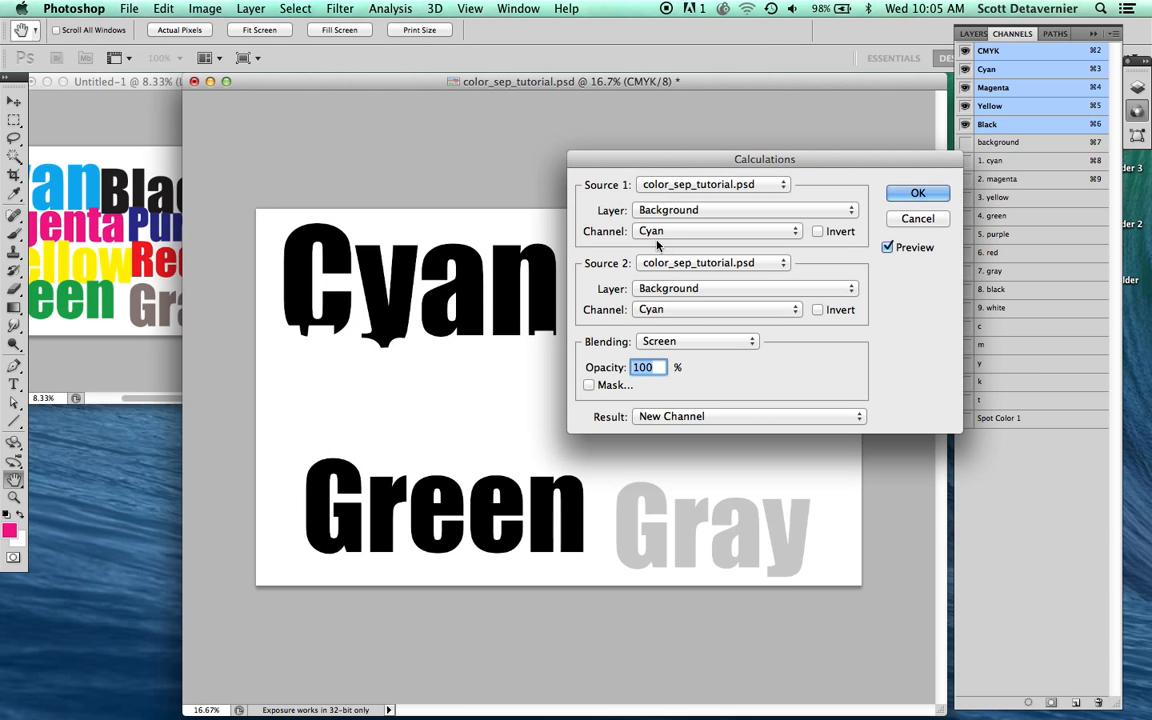
left_click(672, 232)
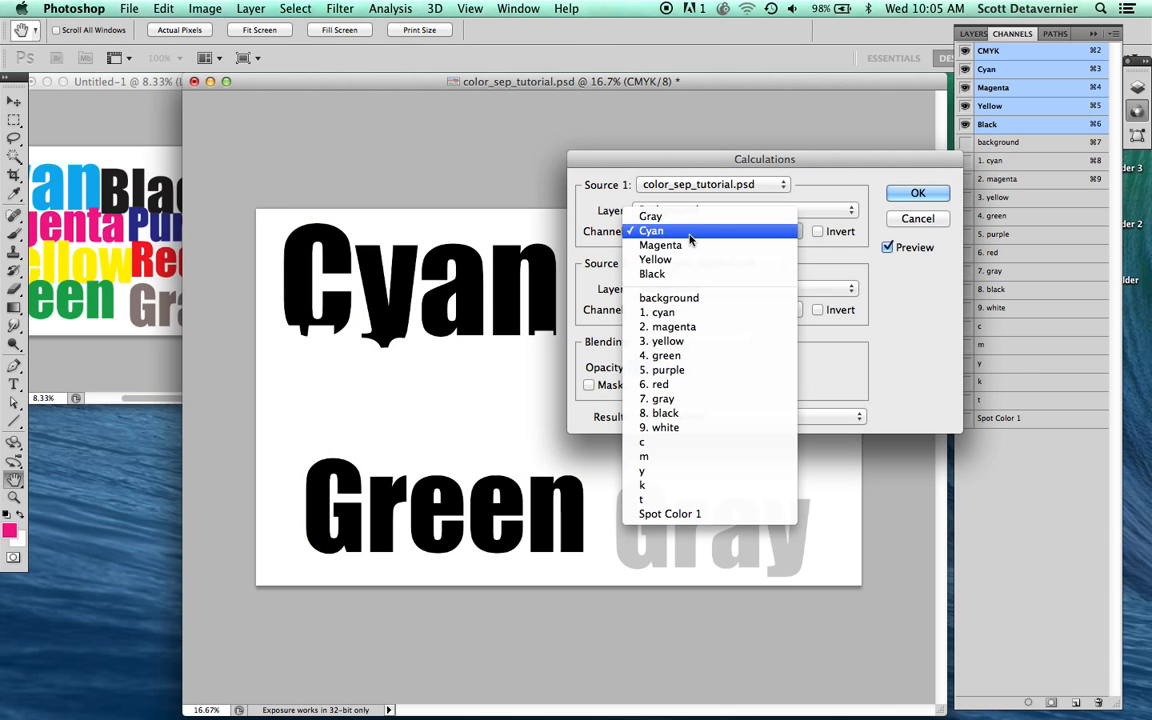
left_click(642, 442)
left_click(662, 312)
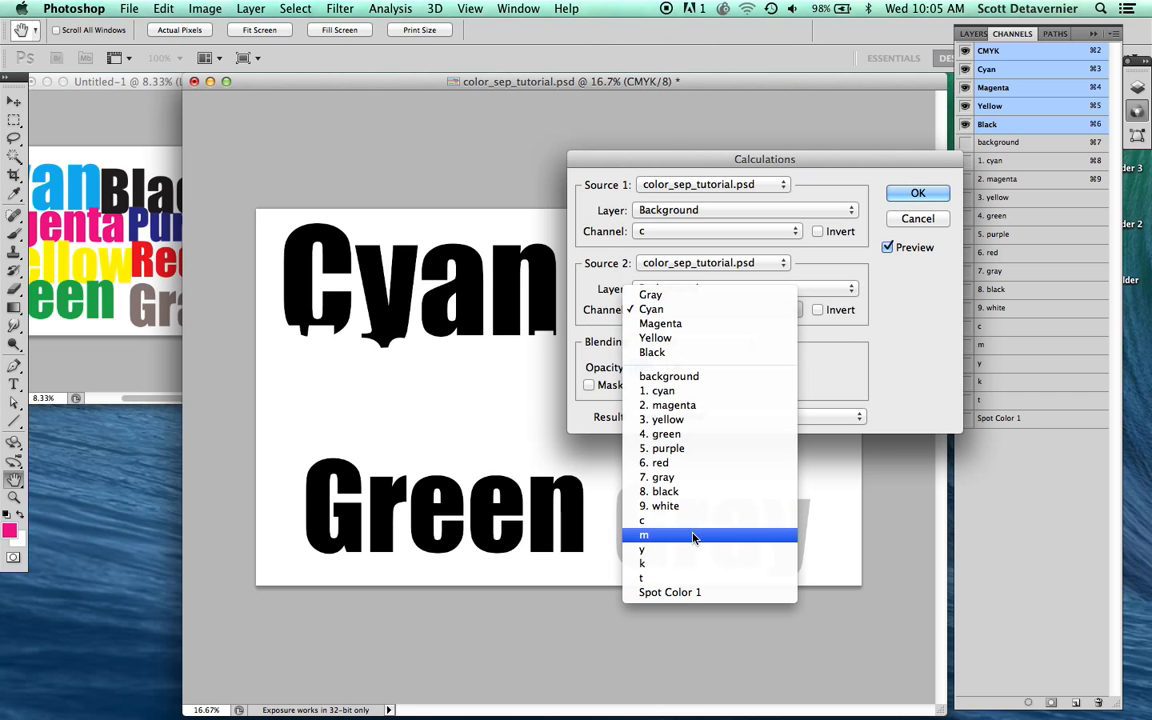
left_click(627, 484)
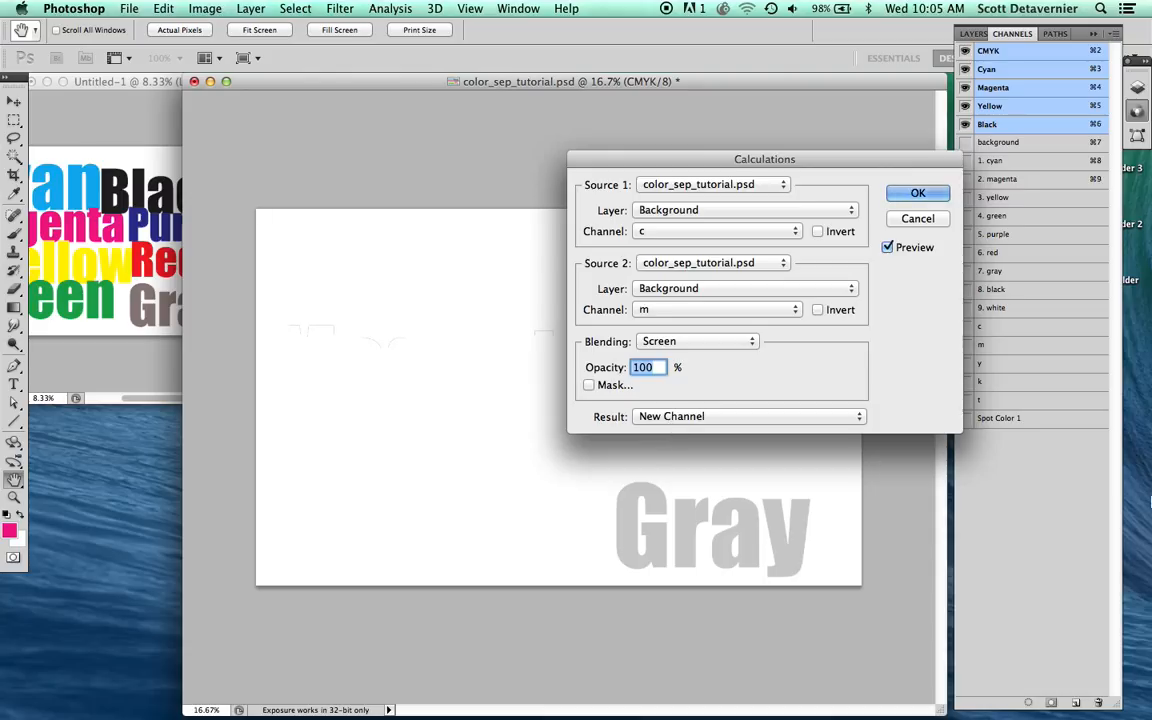
key("Return")
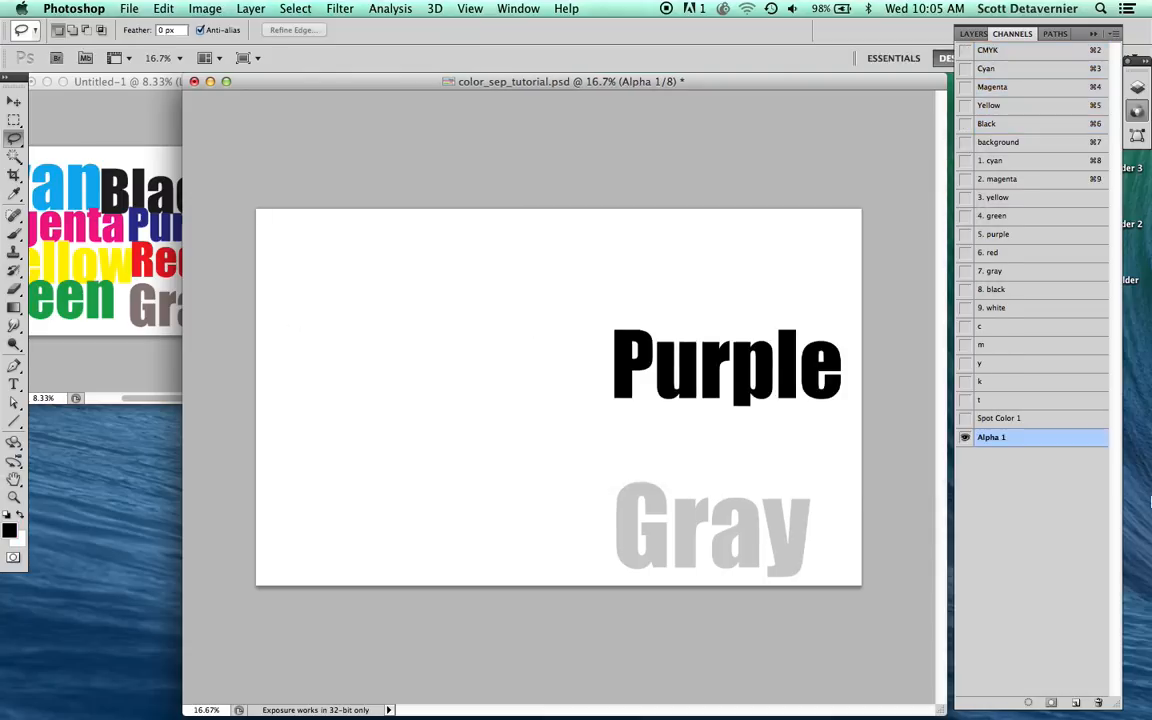
Step: Clear the inked areas of the "k" and "y" channels from "Alpha 1", deselect, and apply Levels with the white input level at 218
left_click(983, 388, "super")
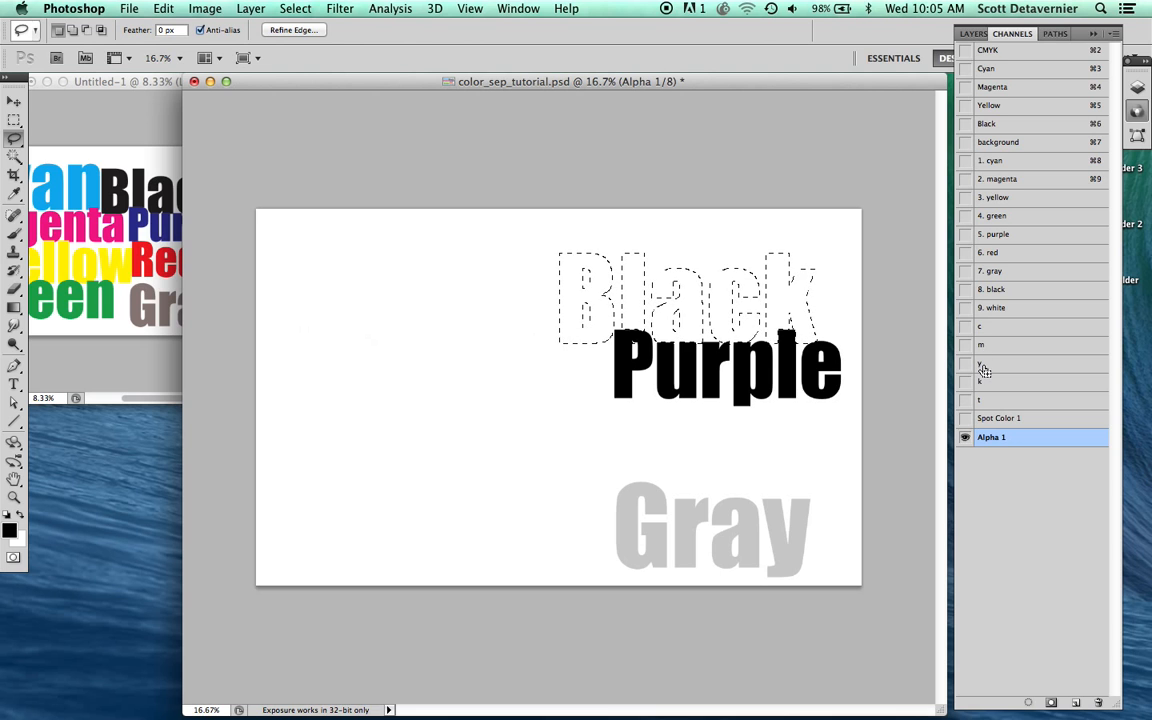
left_click(984, 368, "shift+super")
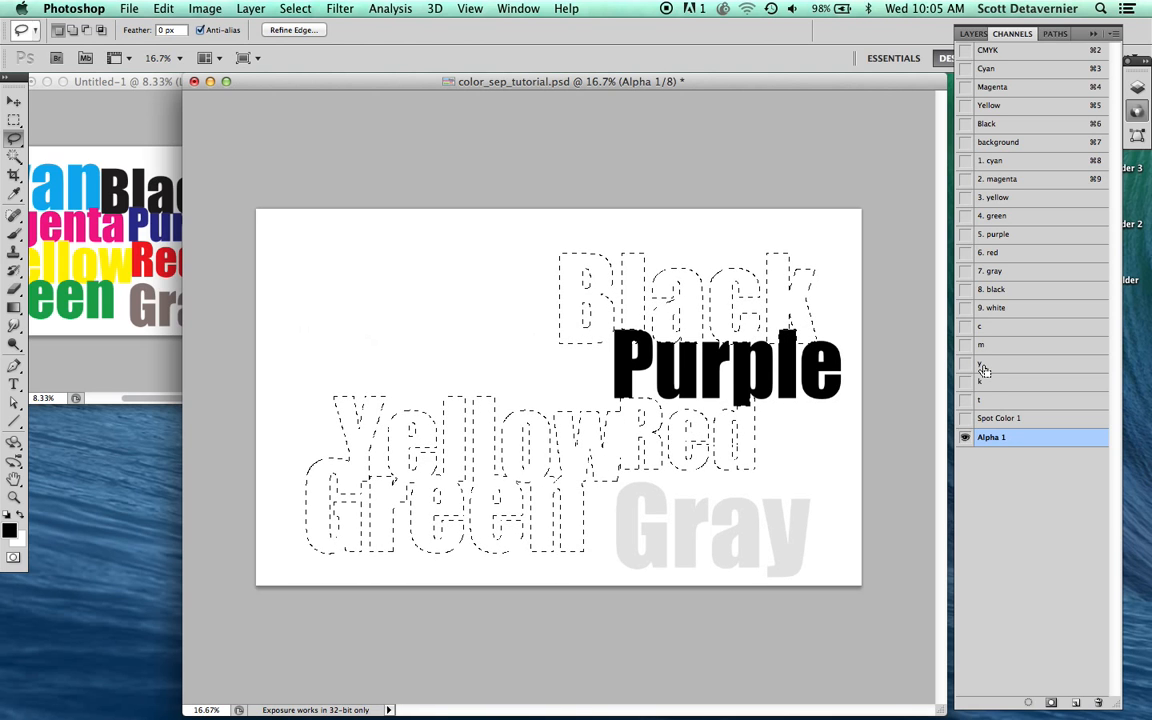
key("super+d")
key("super+l")
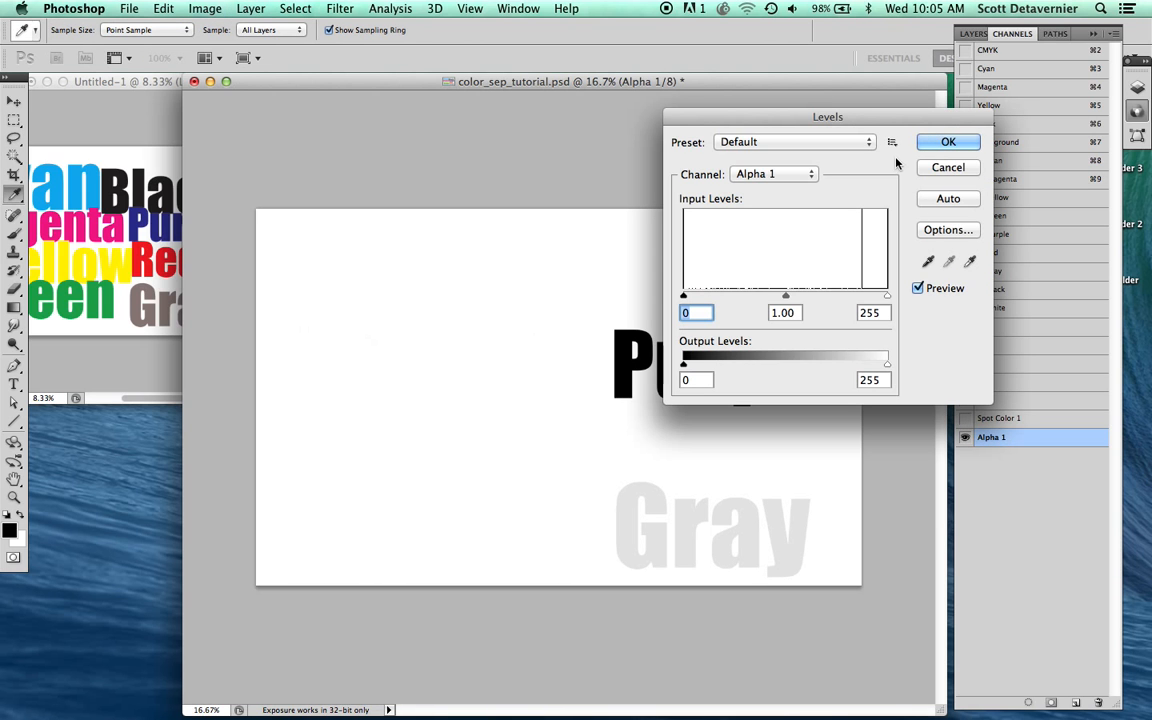
left_click_drag(874, 121, 450, 115)
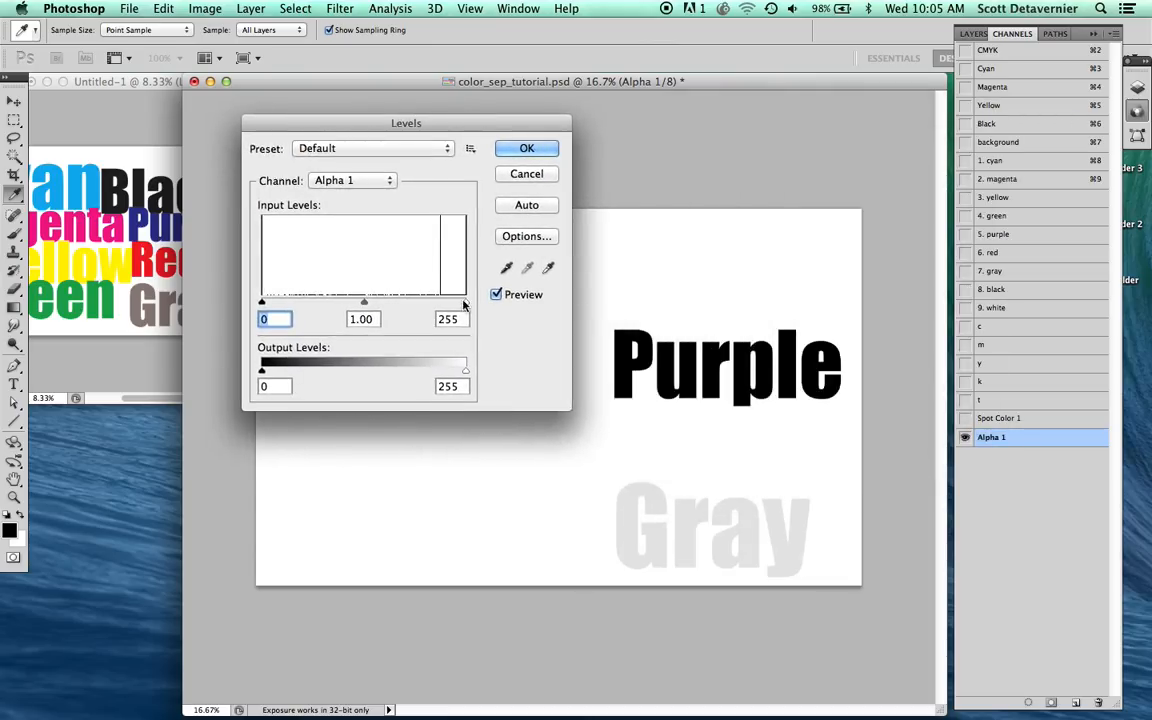
left_click_drag(466, 302, 436, 310)
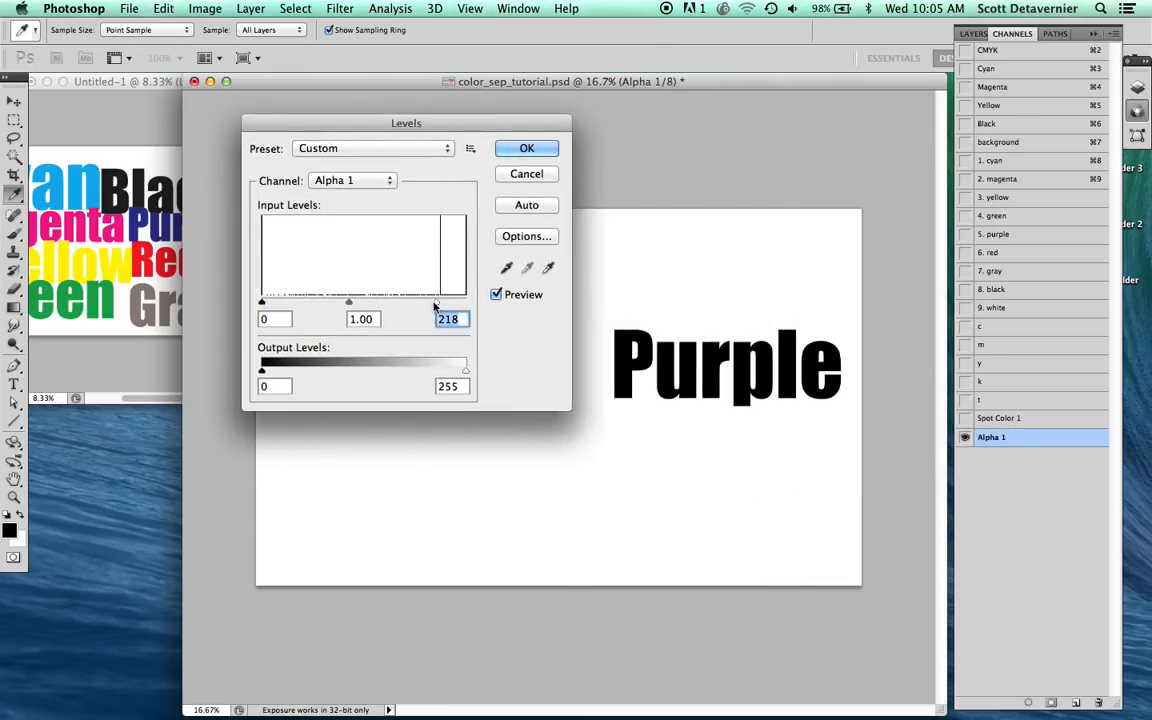
key("Return")
key("l")
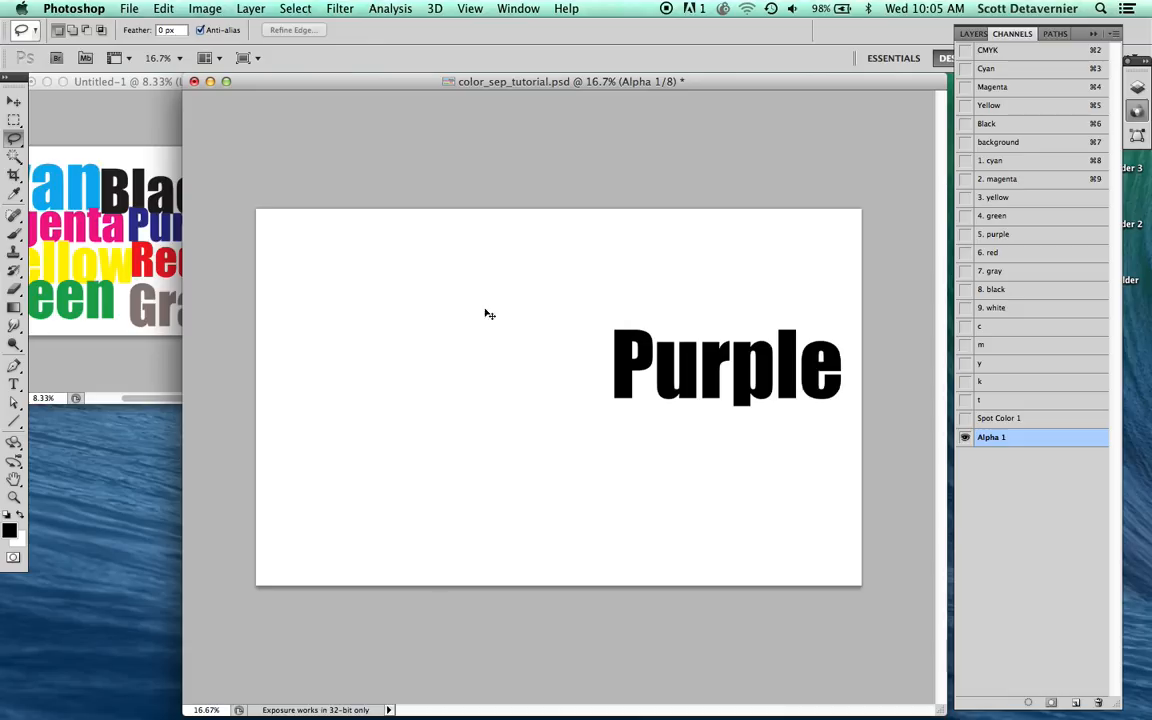
Step: Copy the contents of "Alpha 1" into "5. purple", deselect, and show it together with the background and spot channels 1 to 4
key("super+a")
left_click(1005, 238)
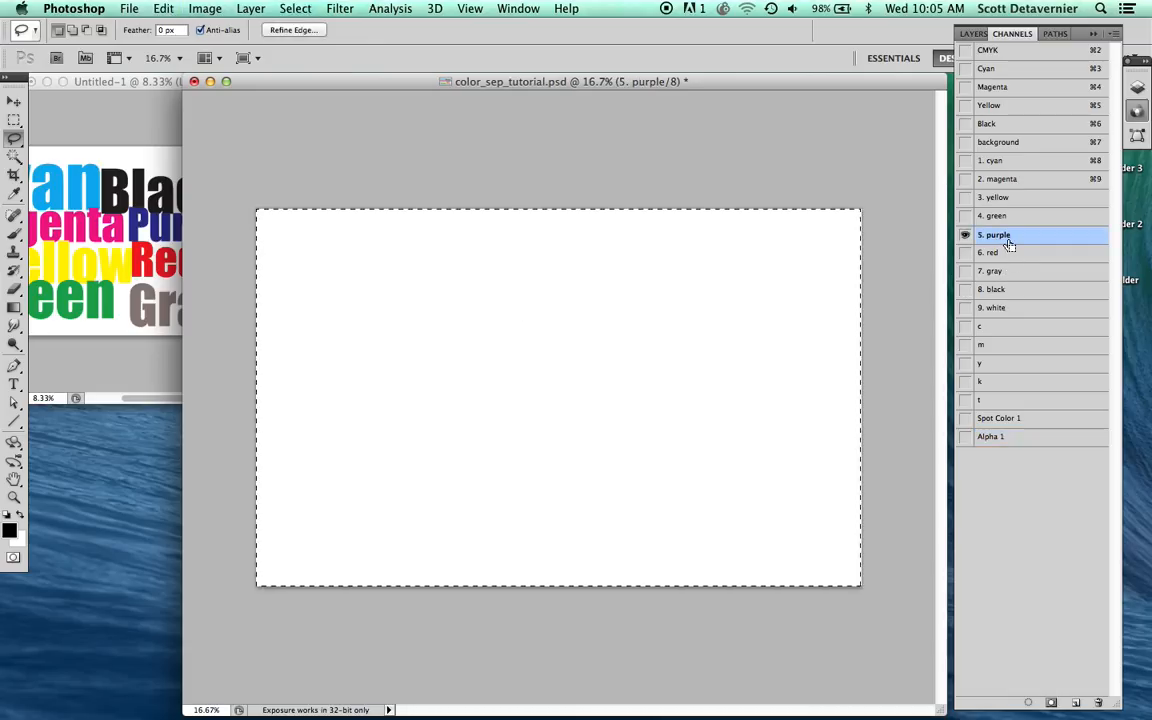
key("super+v")
key("super+d")
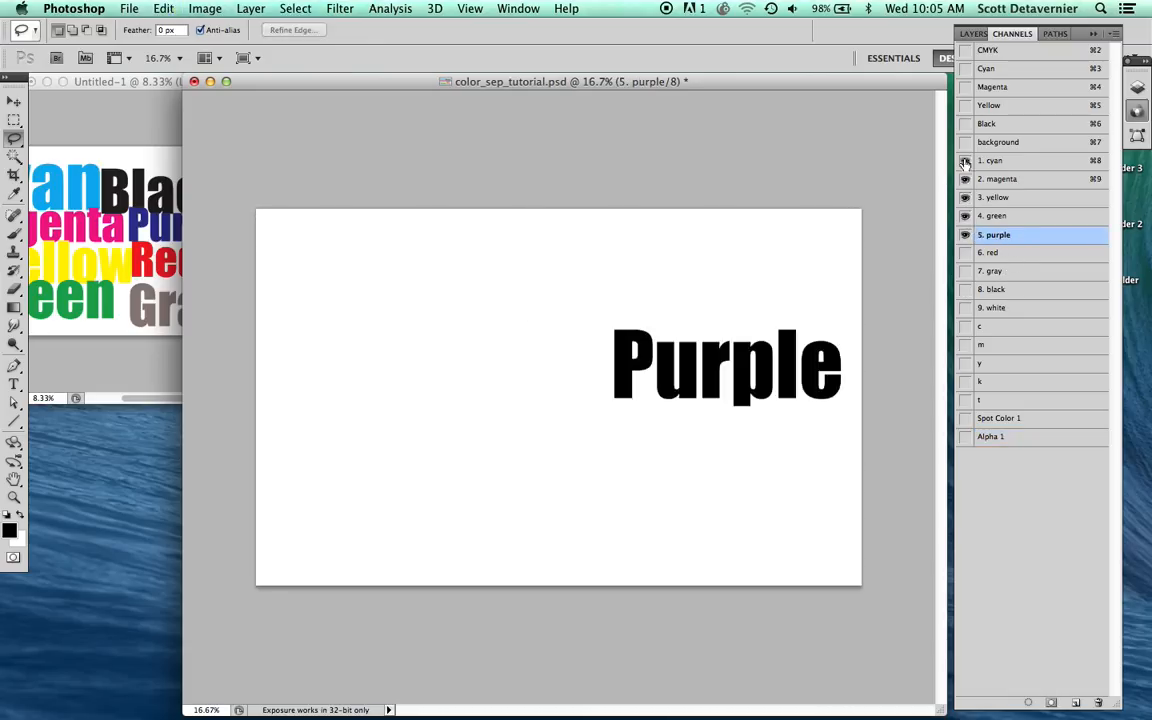
left_click(964, 144)
left_click(1003, 150)
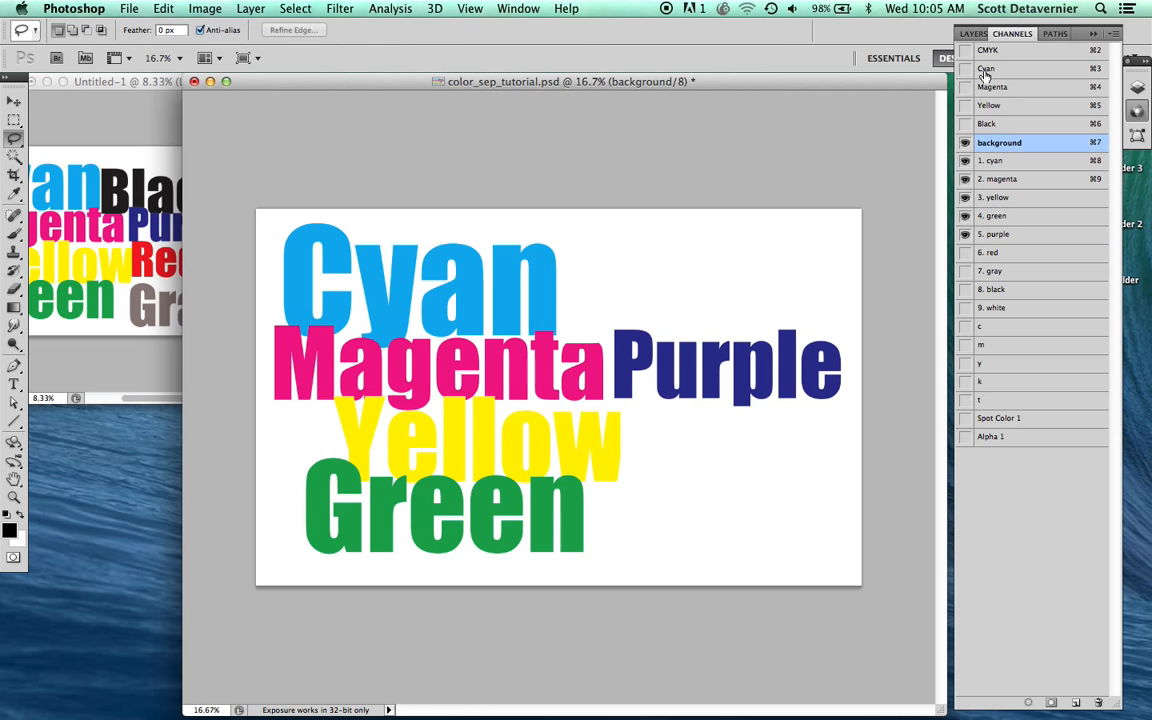
Step: From the CMYK composite, use Calculations to blend the "m" and "y" channels in Screen mode into a new channel
left_click(997, 54)
left_click(205, 8)
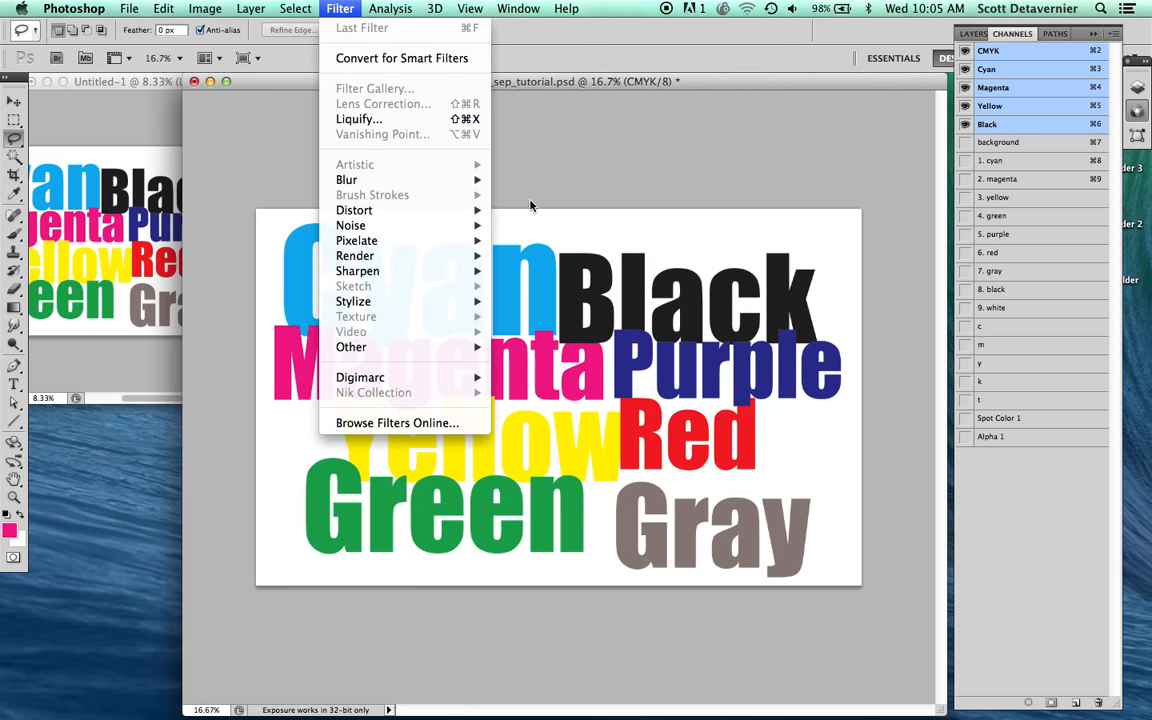
left_click(229, 288)
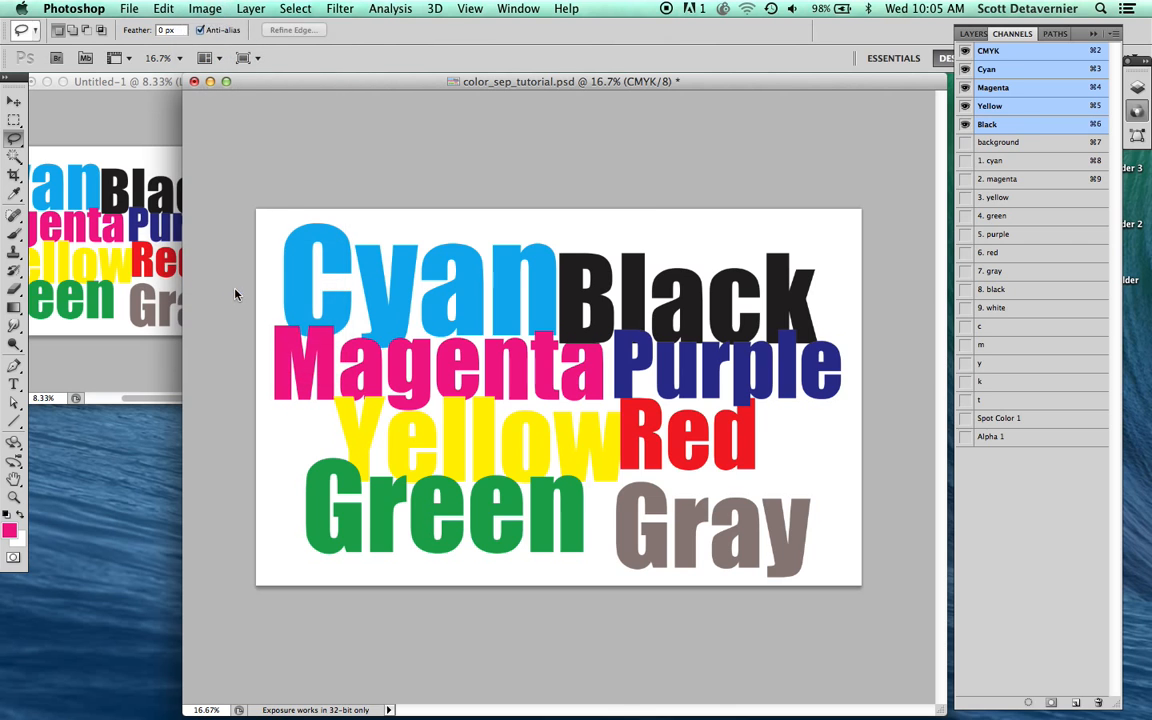
left_click(690, 231)
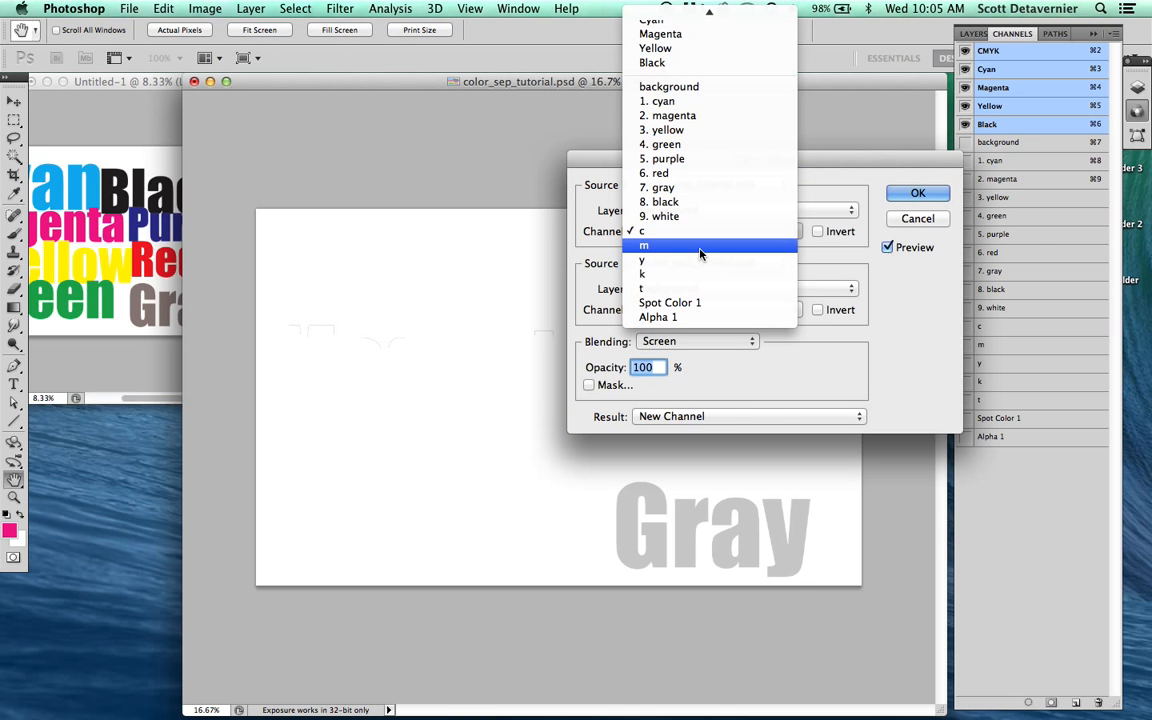
left_click(707, 248)
left_click(700, 309)
left_click(665, 326)
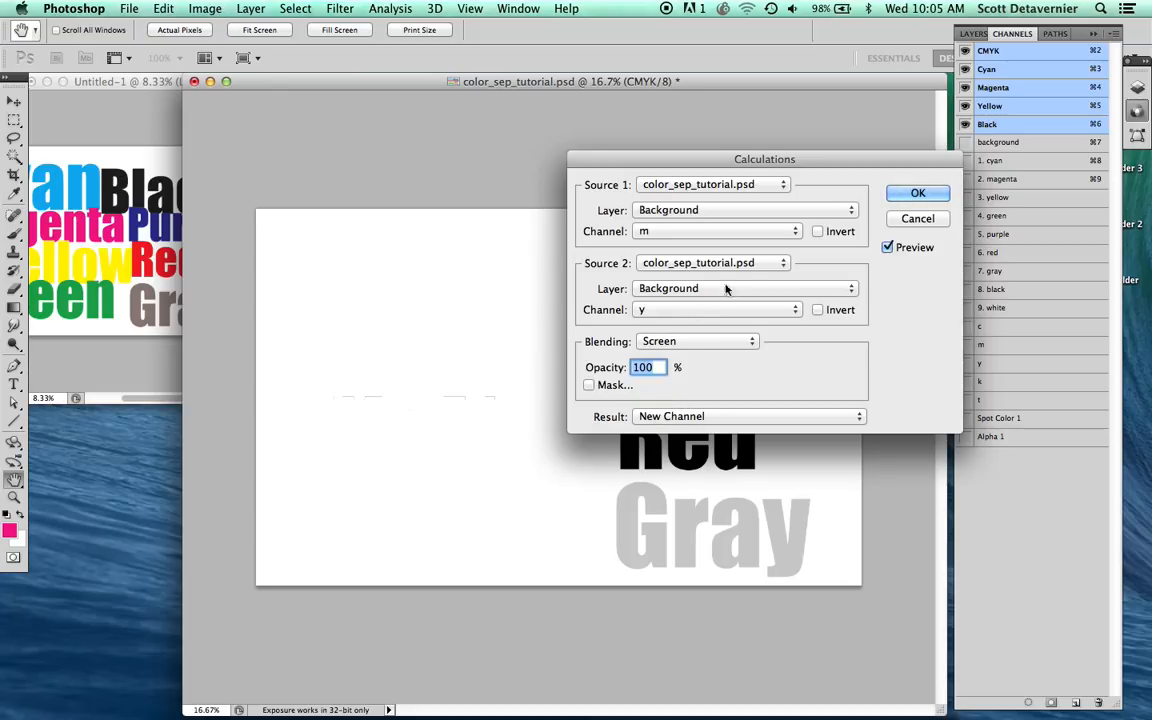
left_click(916, 193)
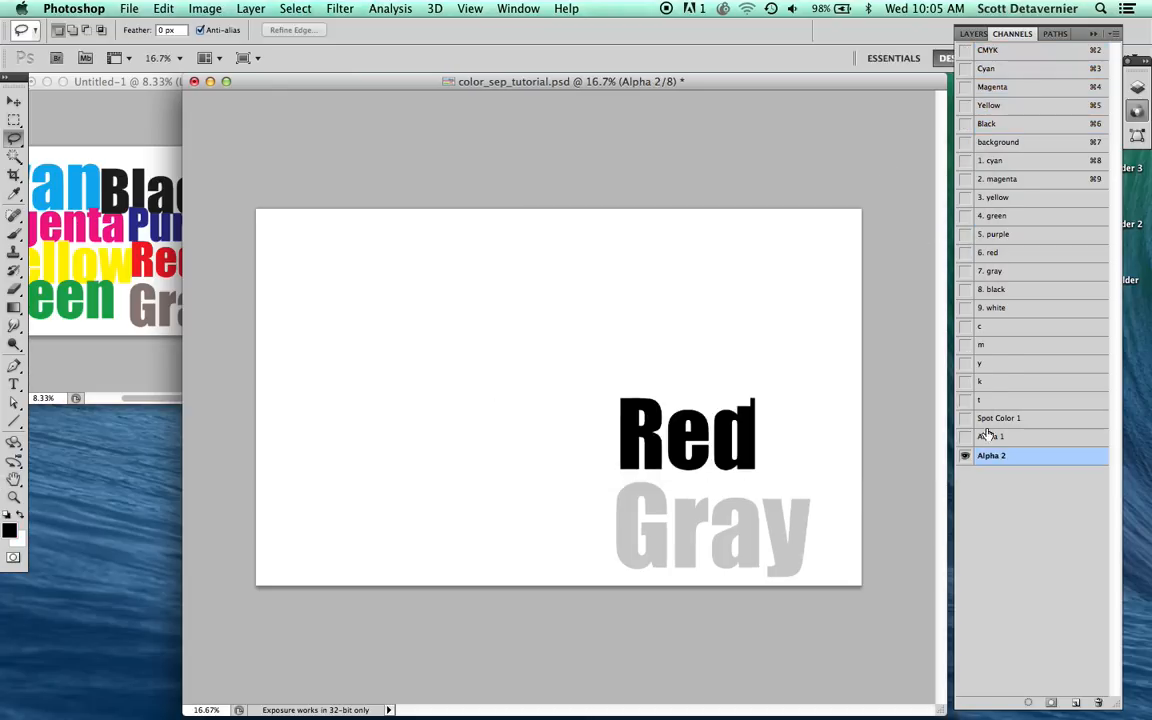
Step: Clear the inked areas of the "k" and "c" channels from "Alpha 2", select the whole canvas, and apply Levels with the white input level at 217
left_click(984, 384, "super")
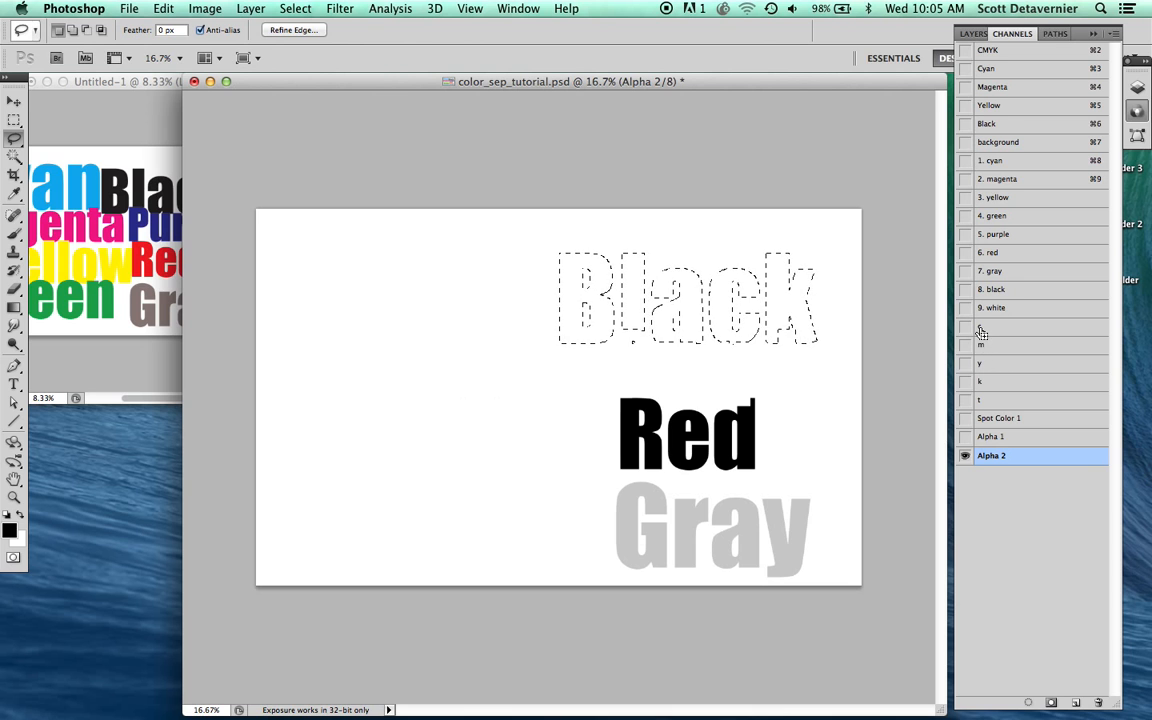
left_click(980, 329, "shift+super")
key("Delete")
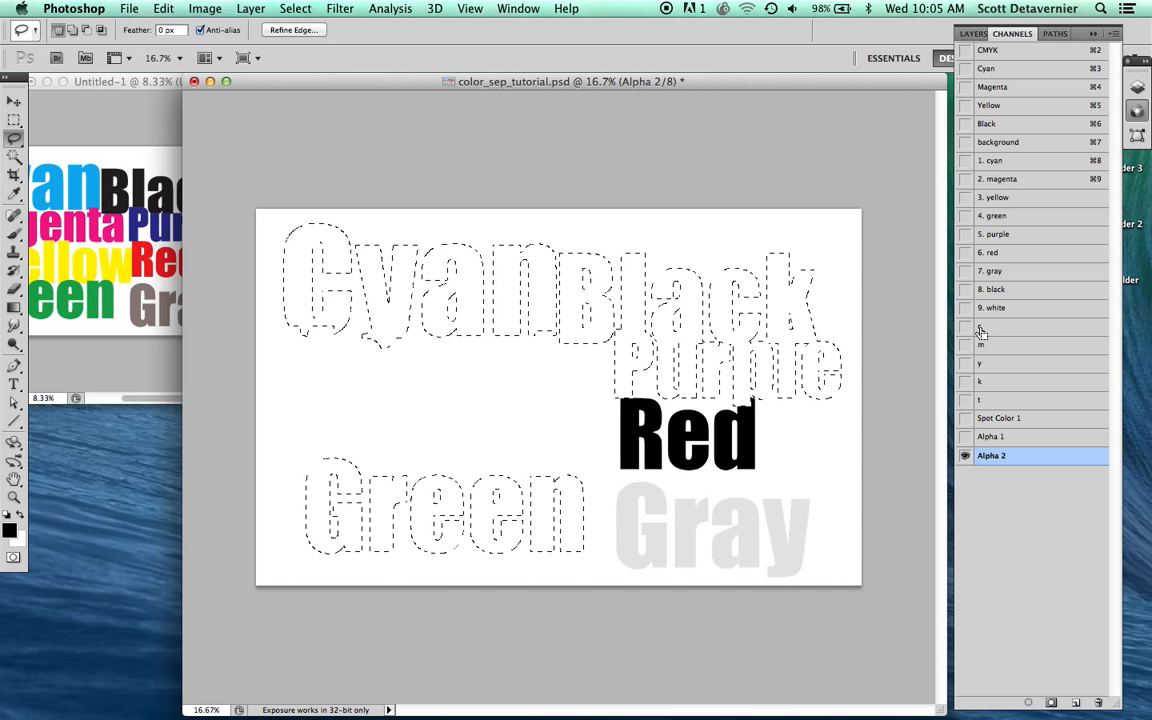
key("super+d")
key("super+a")
key("super+l")
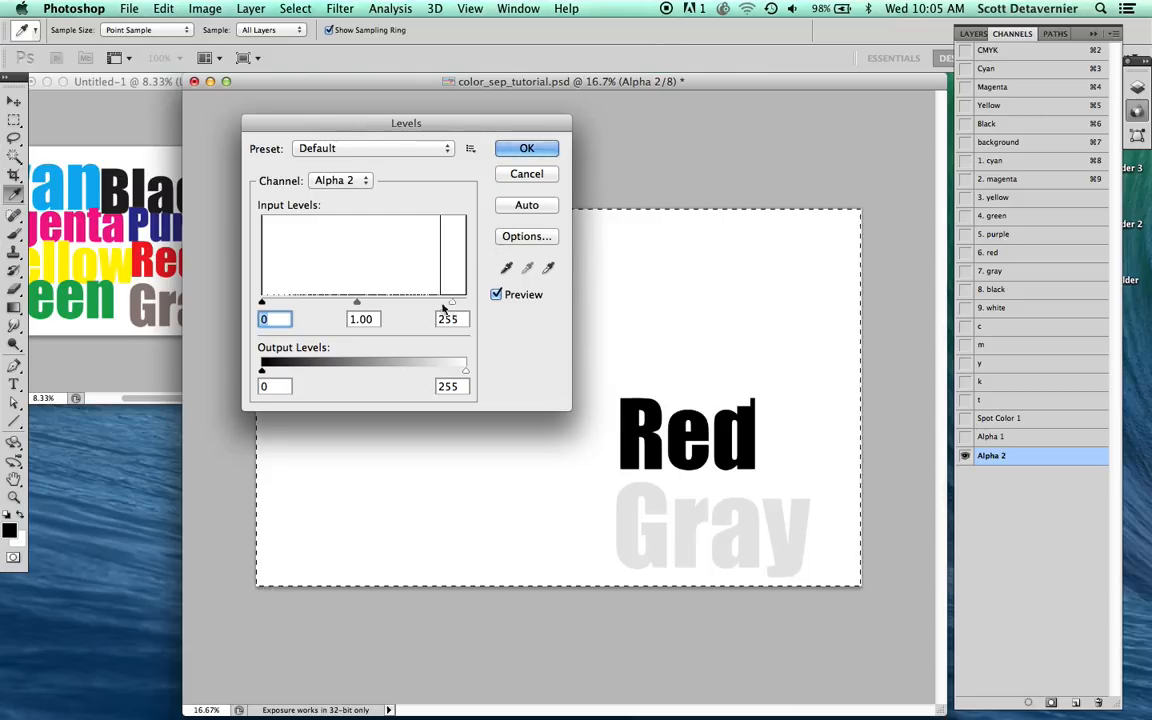
left_click_drag(465, 302, 437, 305)
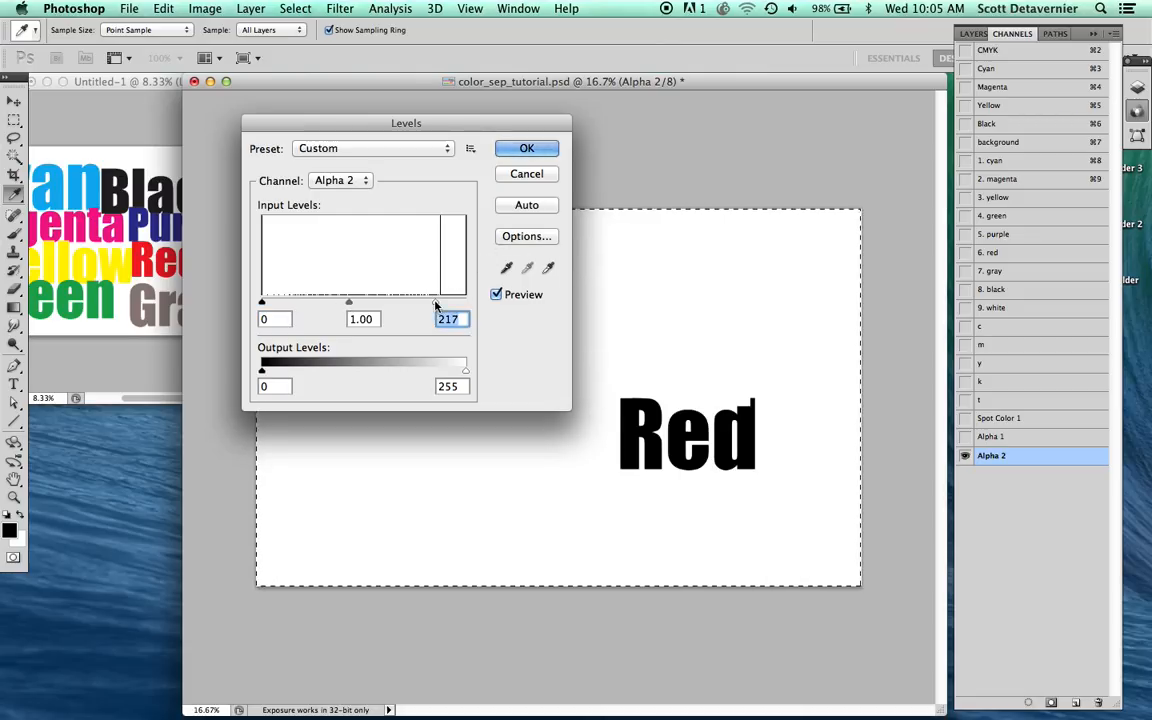
key("Return")
Step: Copy the contents of "Alpha 2" into "6. red" and show it together with the background and spot channels 1 to 5
key("l")
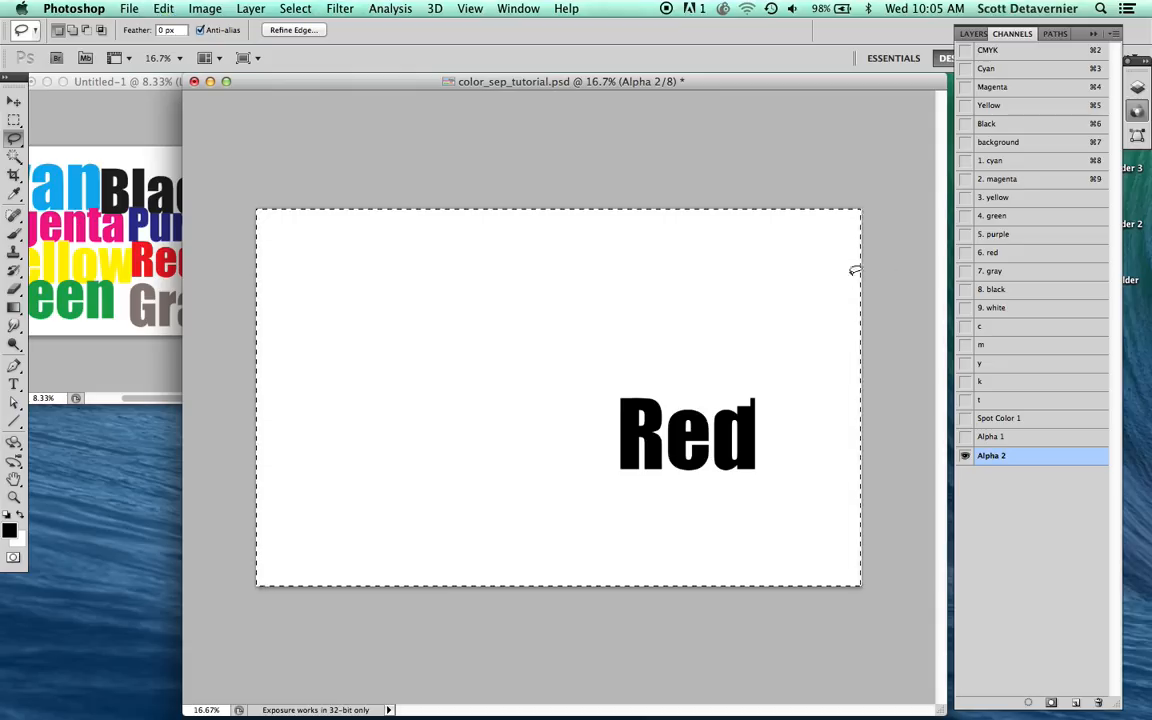
left_click(995, 255)
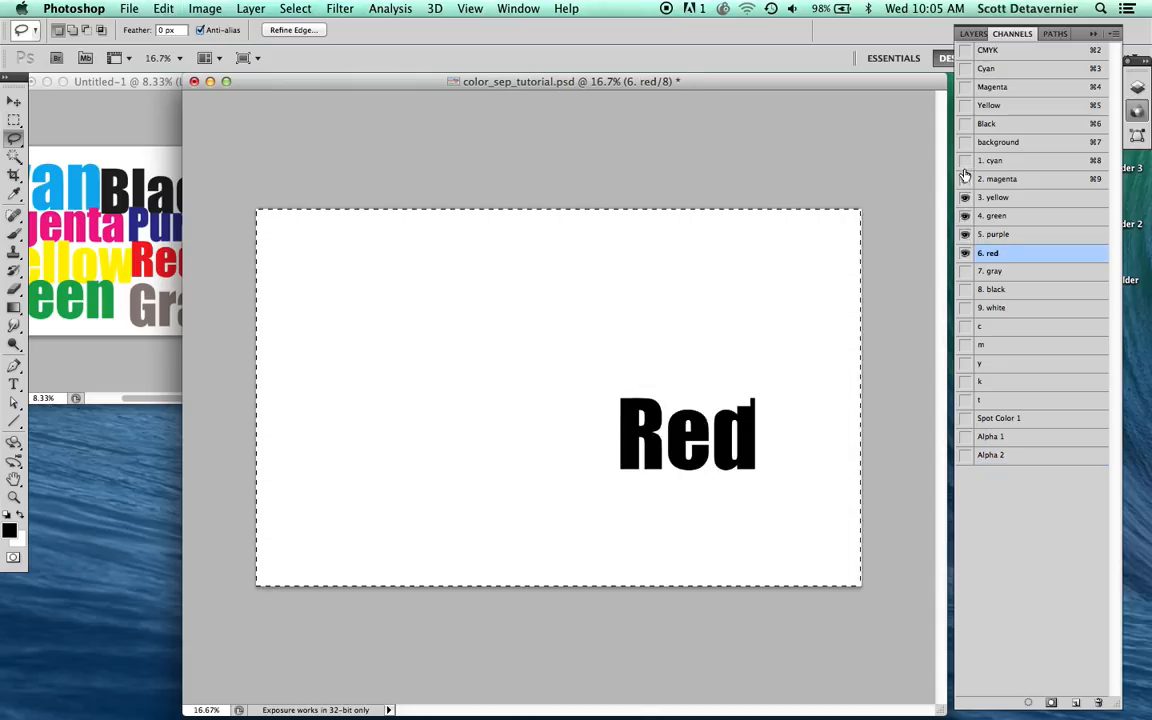
left_click(990, 144)
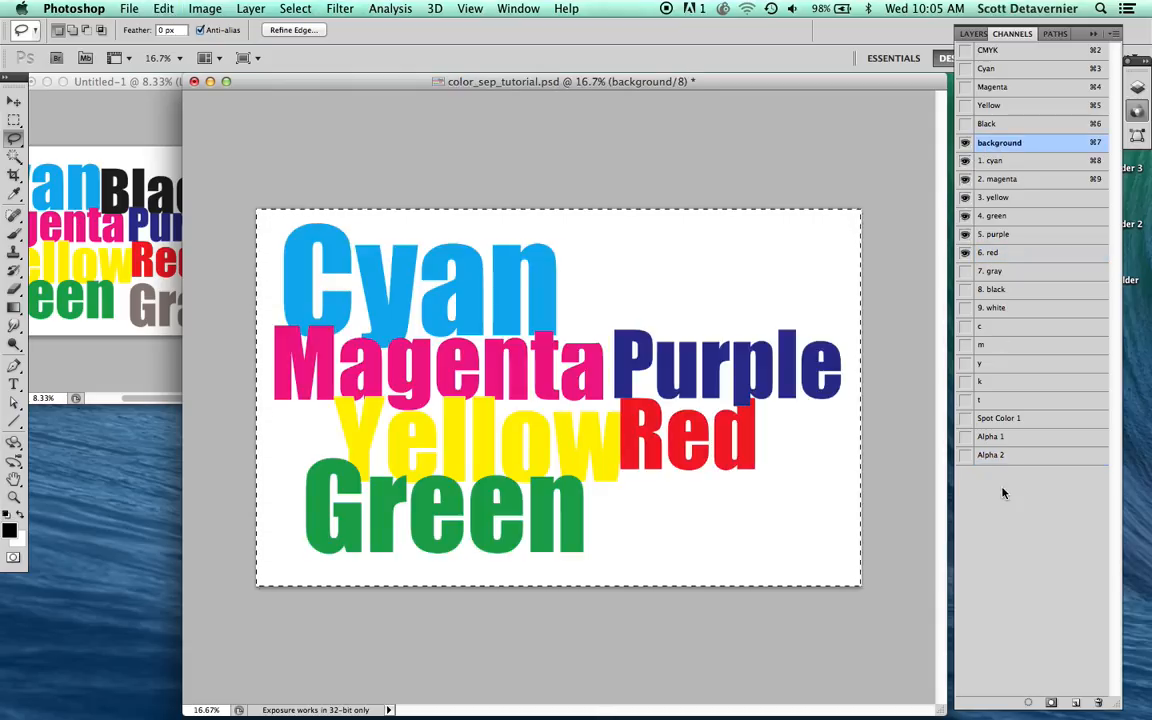
Step: Delete the leftover channels "Alpha 2", "Alpha 1" and "Spot Color 1", and deselect
left_click(1020, 456)
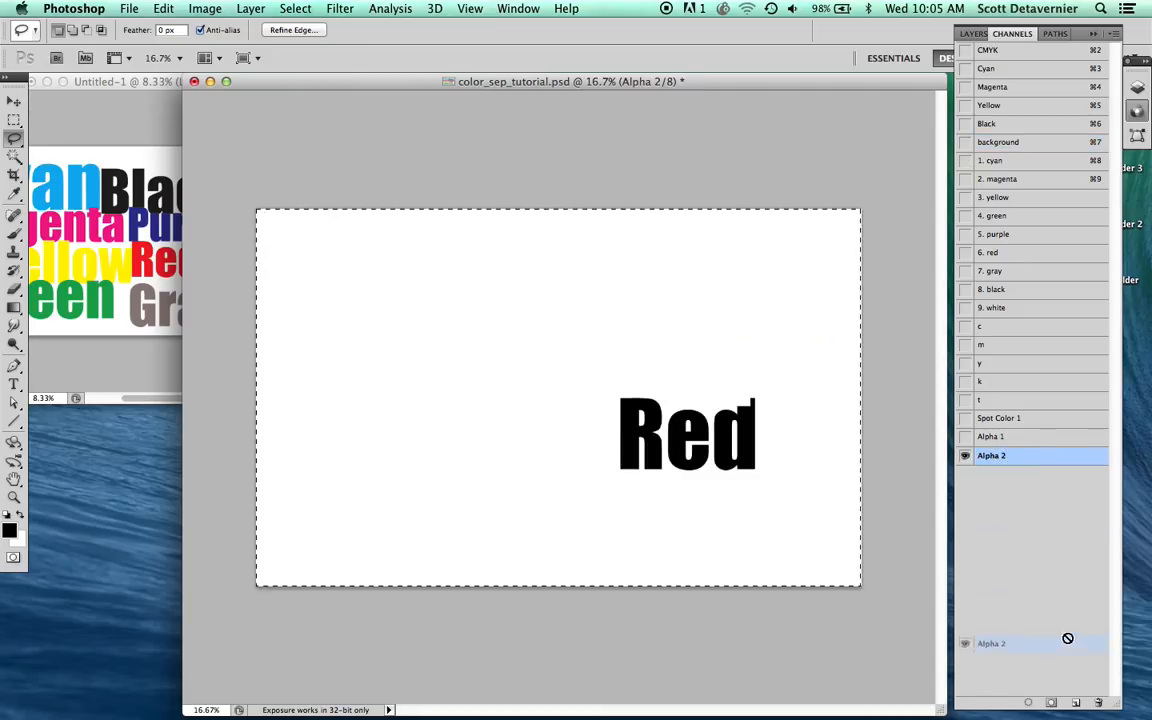
left_click_drag(1067, 638, 1097, 700)
left_click_drag(1062, 518, 1098, 702)
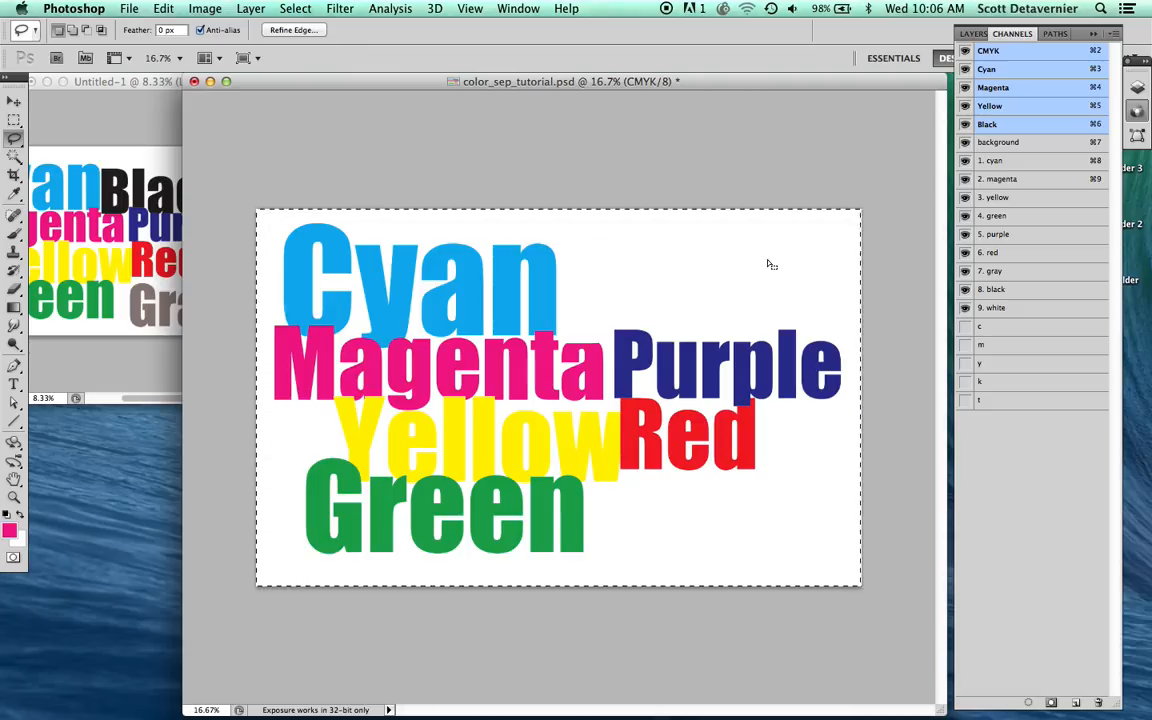
key("super+d")
Step: Copy the full CMYK composite artwork and paste it into the "t" channel, replacing its contents
left_click(1000, 143)
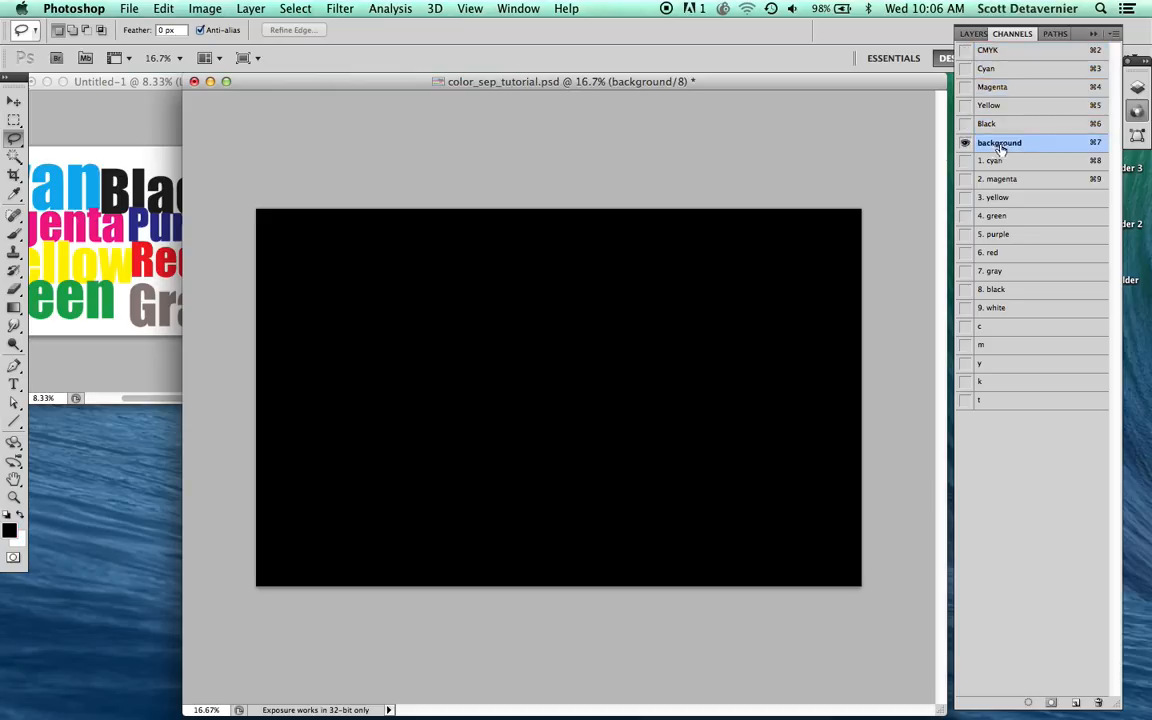
left_click(996, 68)
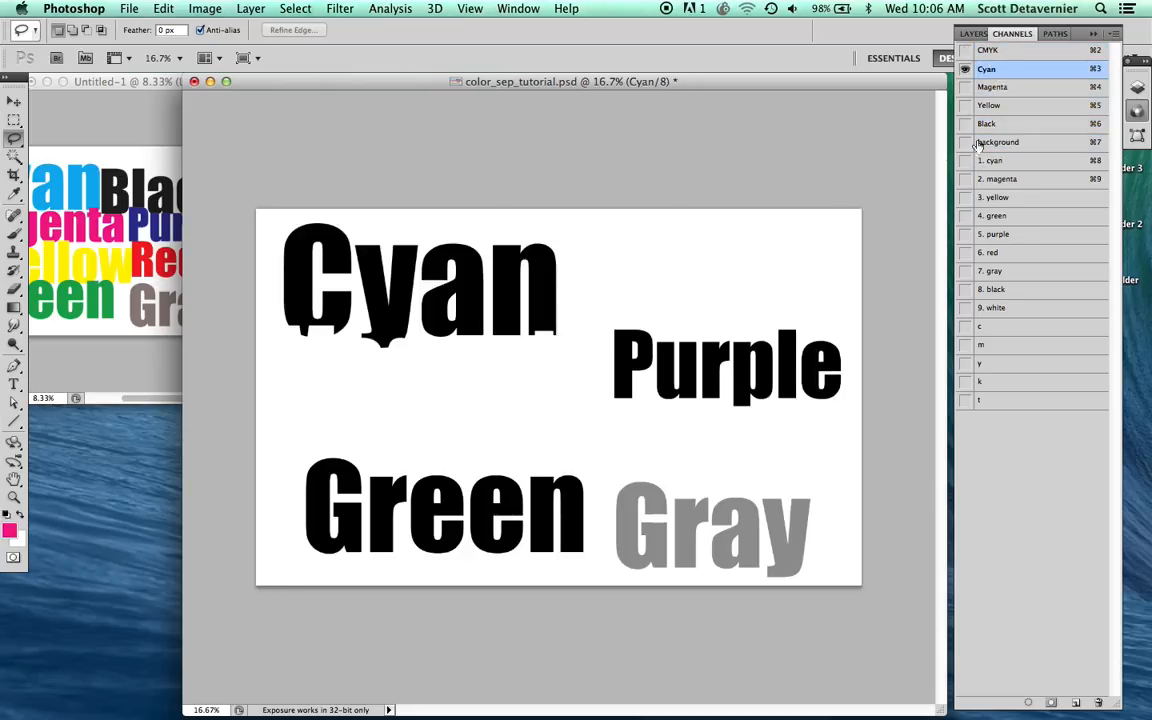
left_click(992, 50)
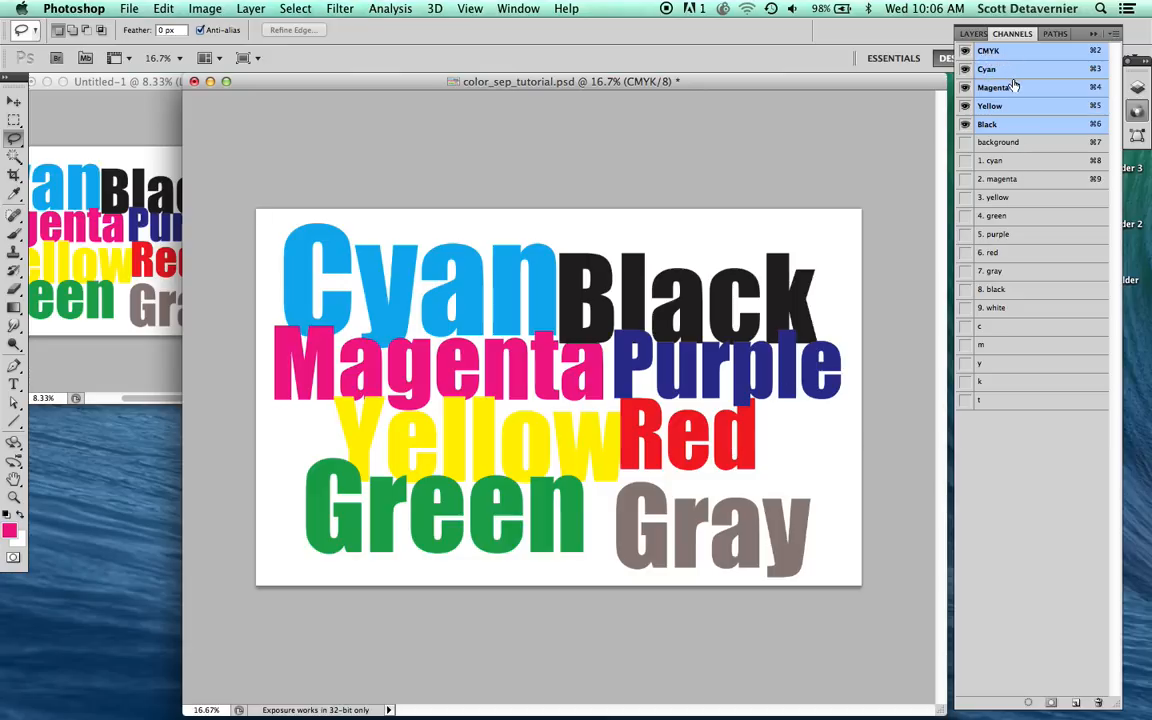
key("super+a")
key("super+c")
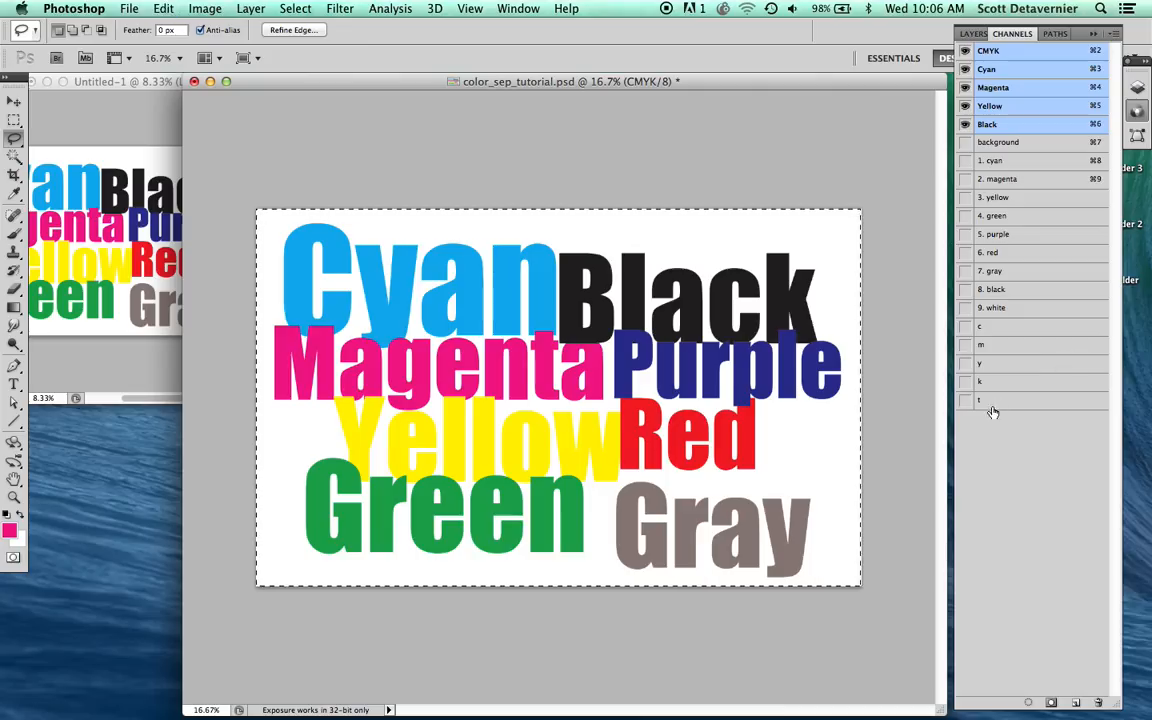
left_click(991, 404)
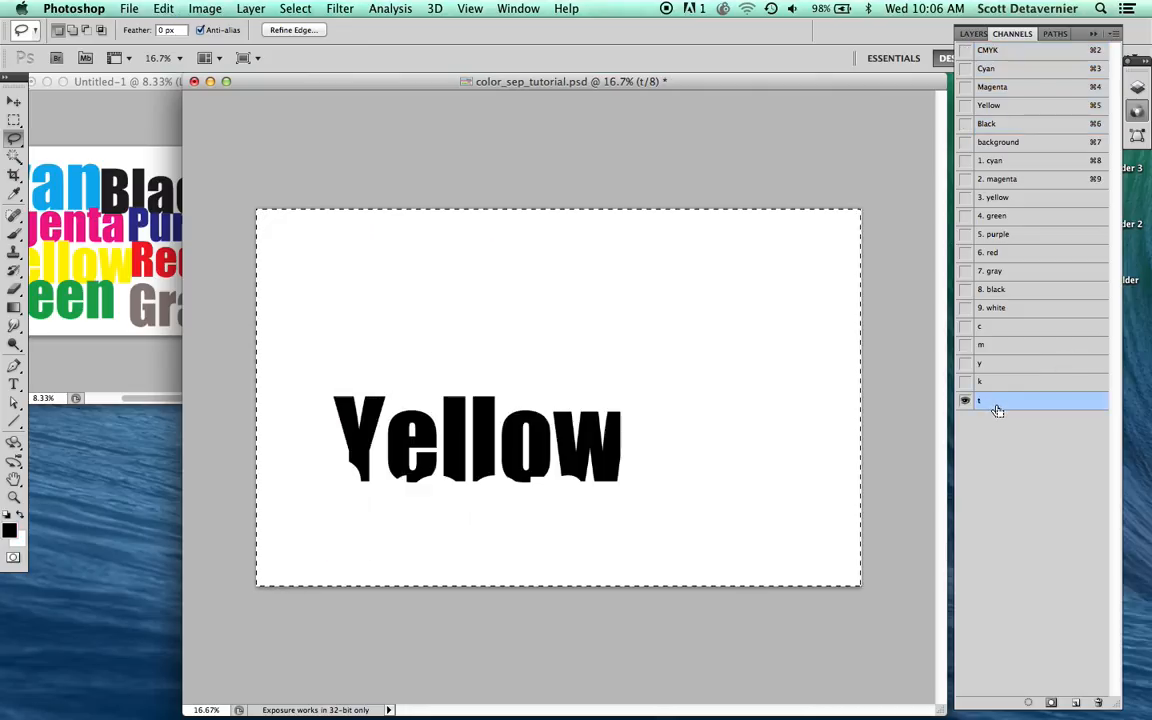
key("super+v")
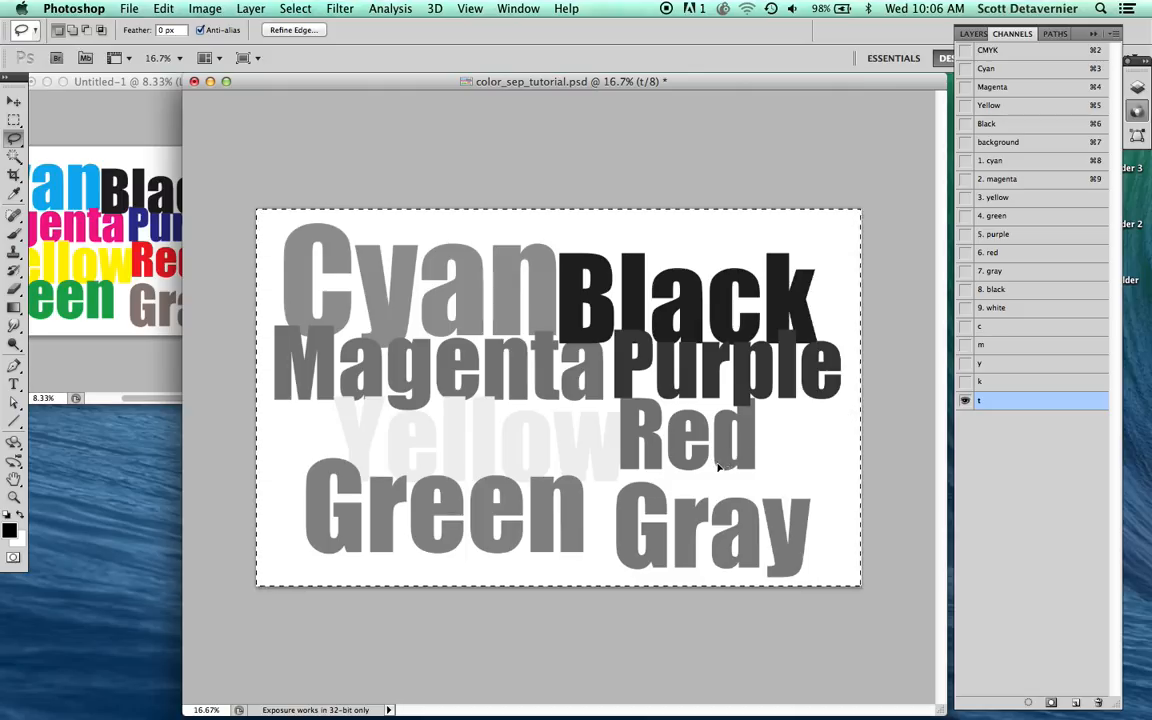
Step: Clear the inked areas of spot channels 1 to 6 and of the "k" channel from "t", and deselect
left_click(988, 255, "super")
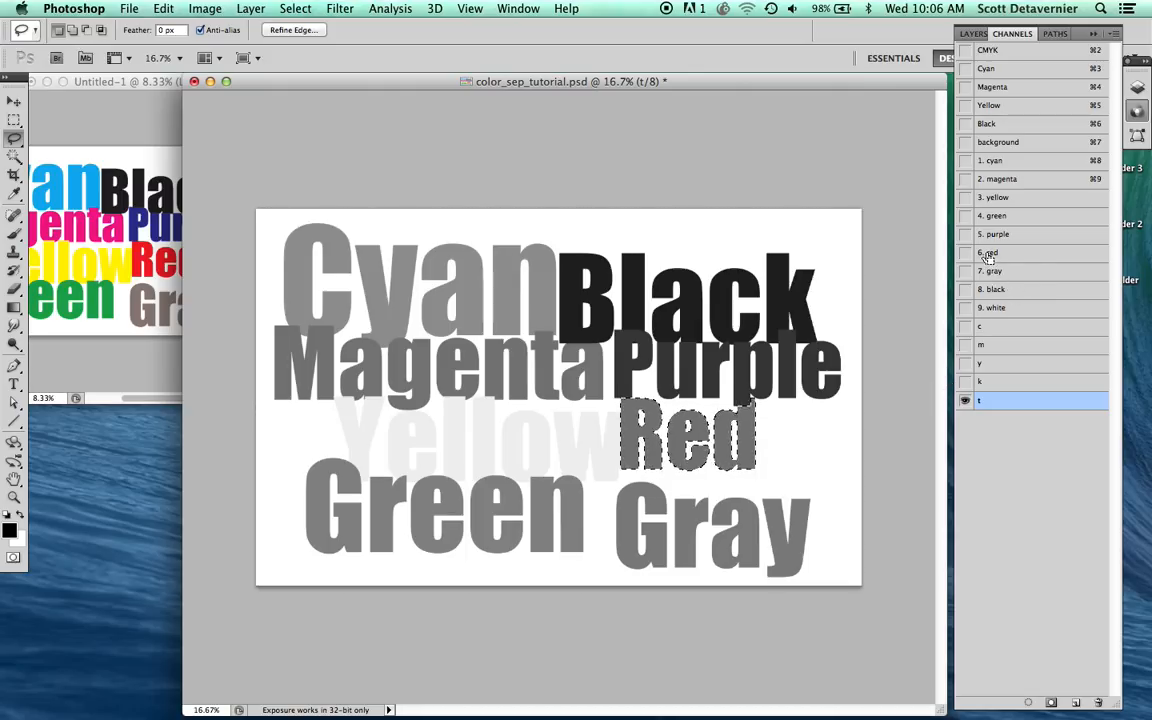
left_click(992, 242, "shift+super")
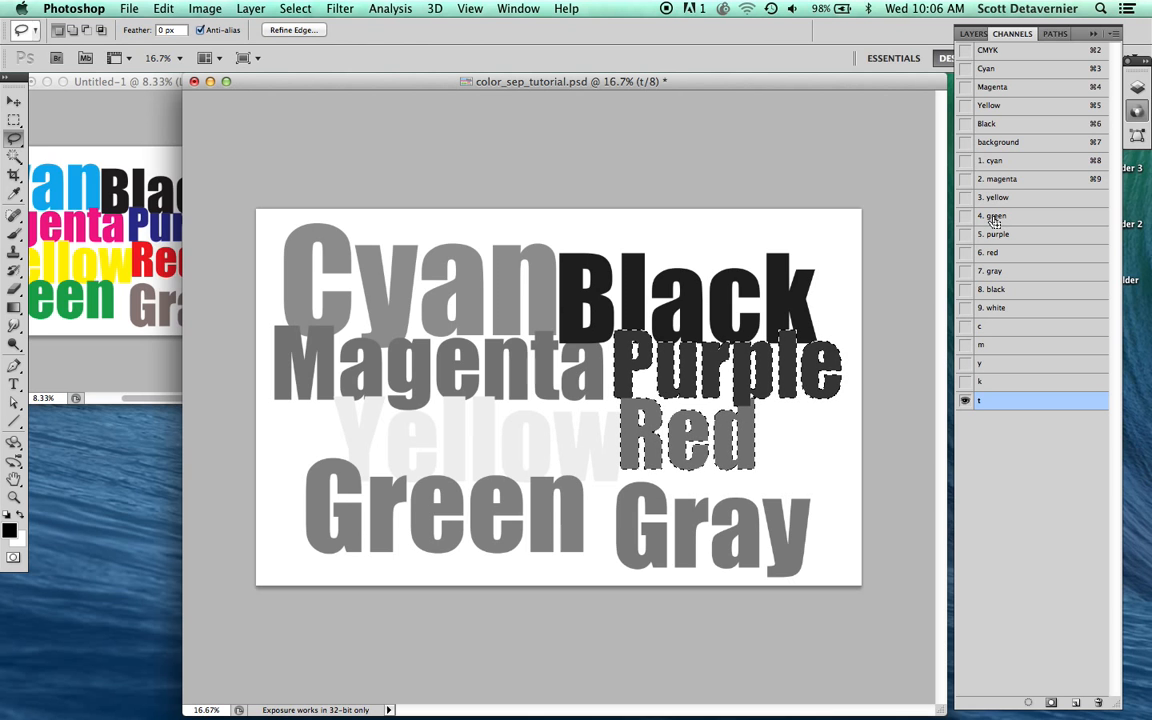
left_click(990, 217, "shift+super")
left_click(992, 198, "shift+super")
left_click(994, 180, "shift+super")
left_click(994, 164, "shift+super")
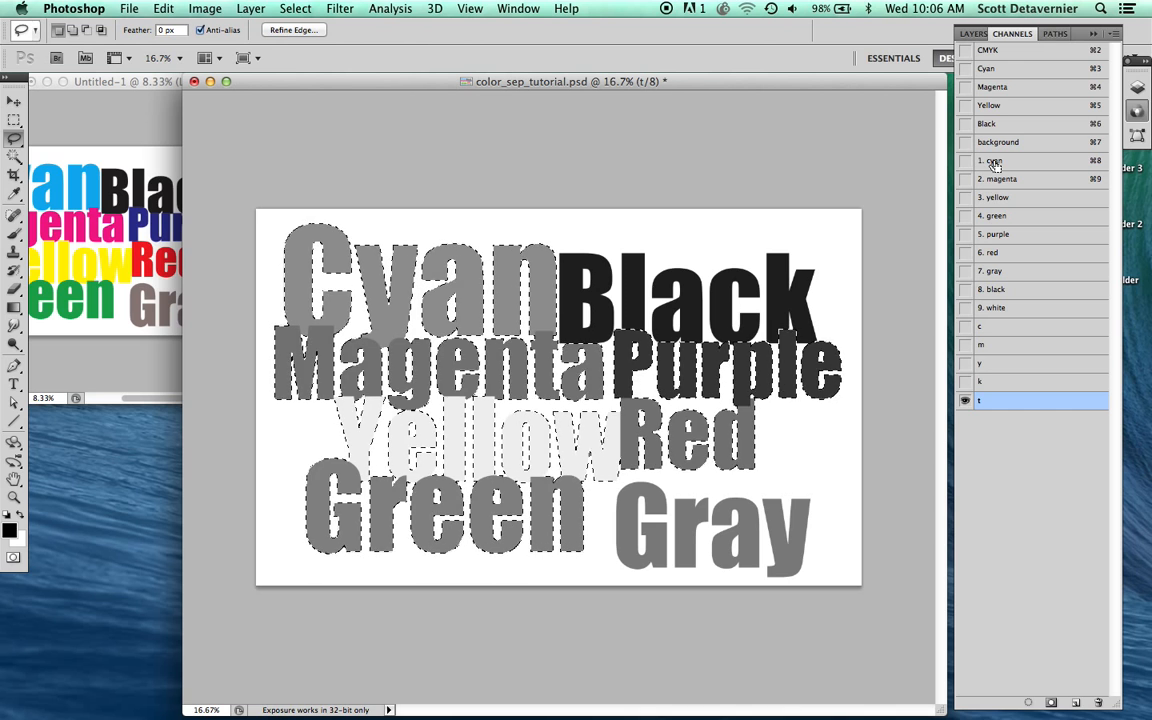
key("BackSpace")
key("super+d")
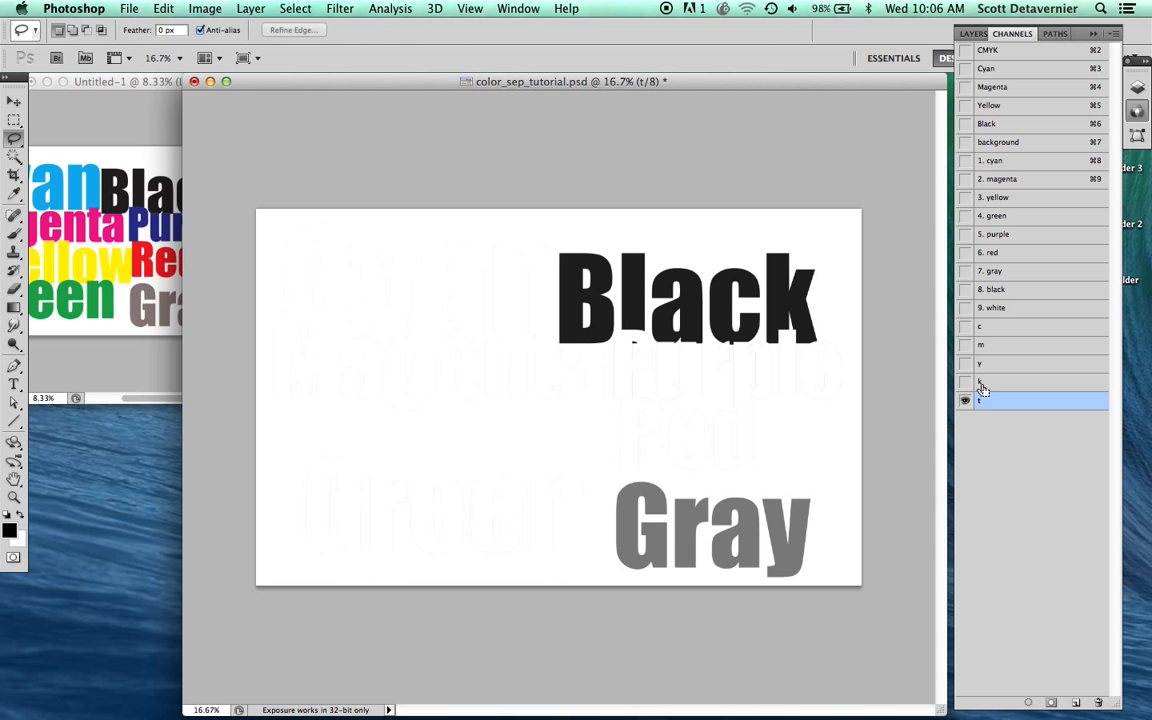
left_click(983, 386, "super")
key("BackSpace")
key("super+d")
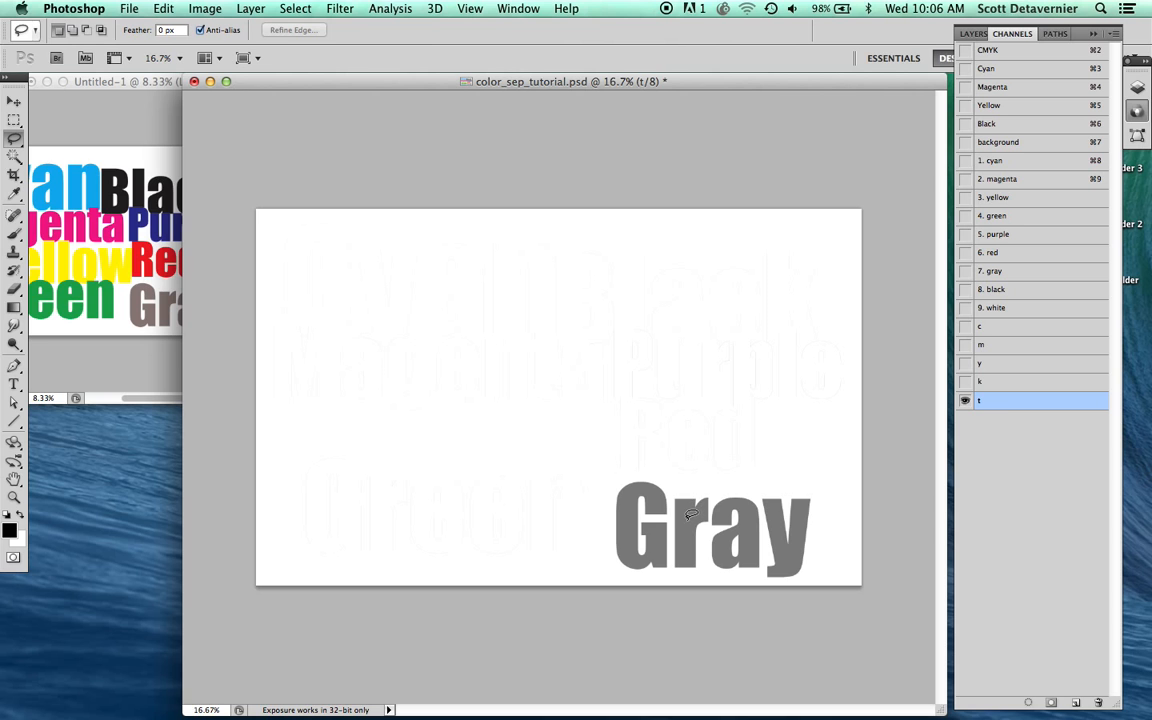
Step: Darken the word Gray in the "t" channel to solid black using Levels with the black input level at 112
key("super+l")
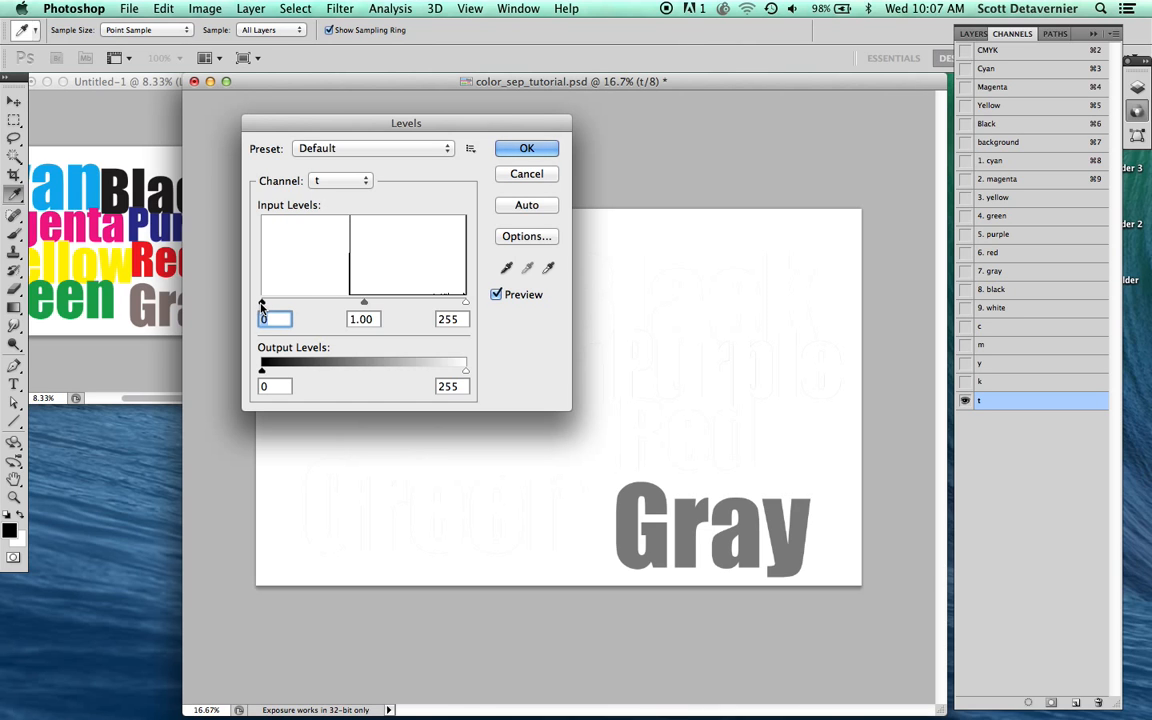
left_click_drag(261, 304, 352, 308)
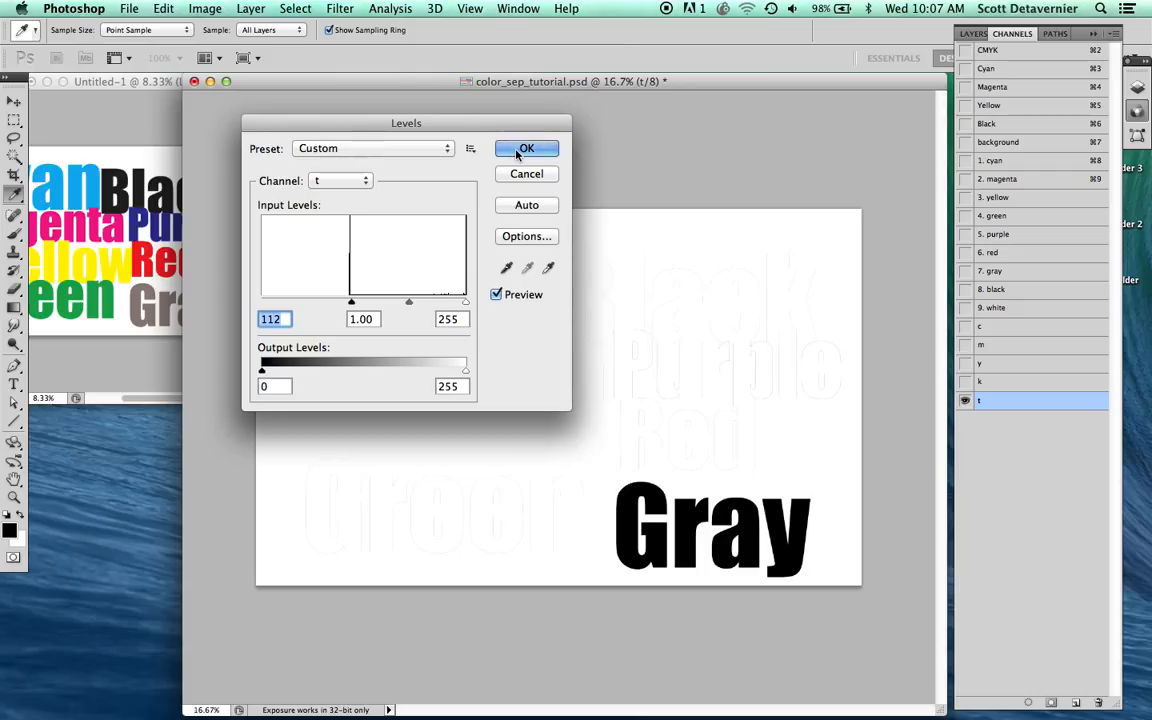
left_click(519, 153)
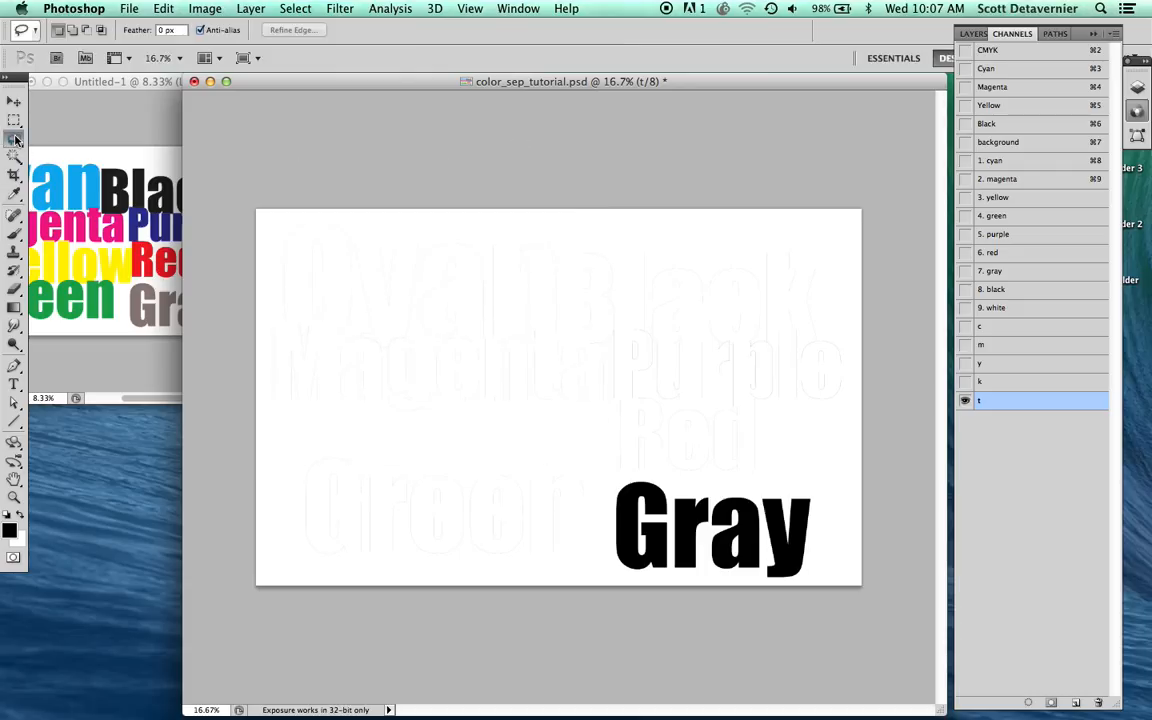
Step: Examine the "t" channel up close for stray outlines around the cleared words
left_click(665, 409)
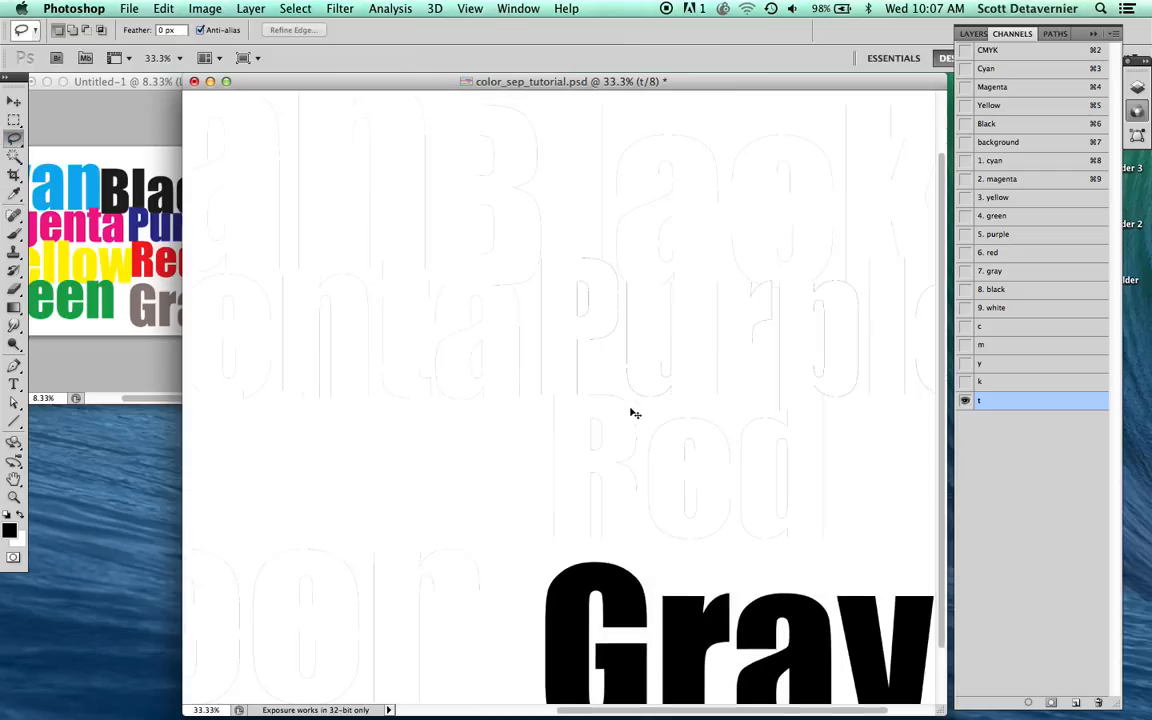
left_click(587, 396)
left_click(586, 393)
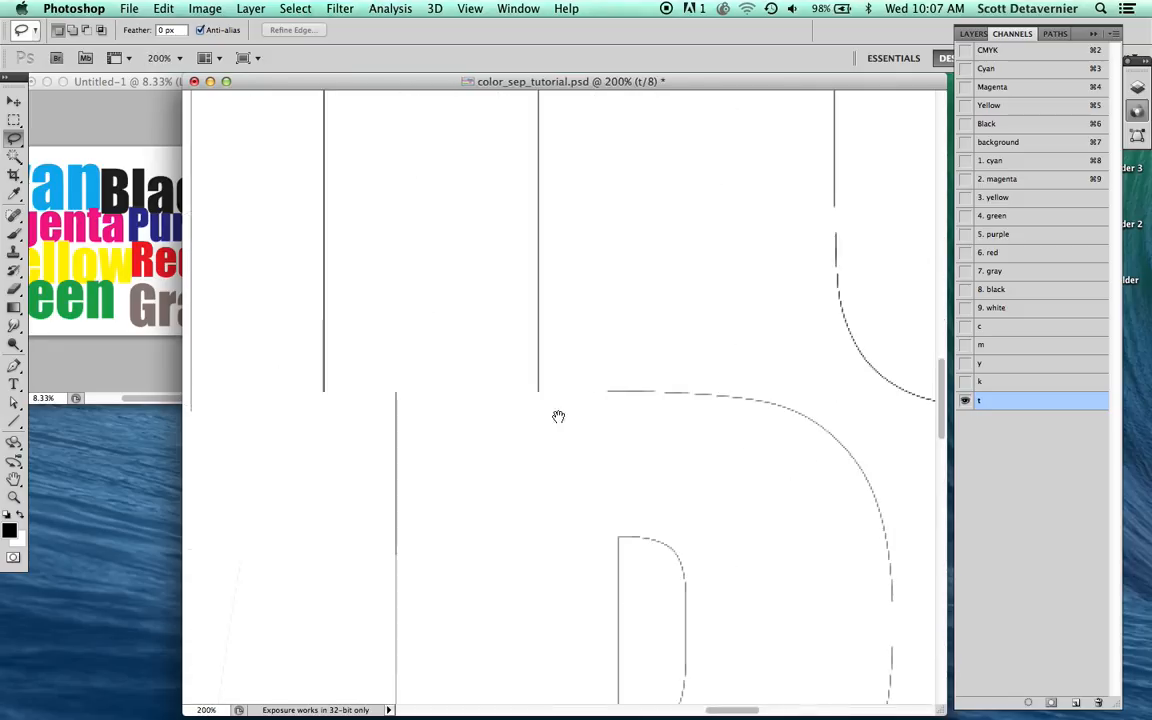
left_click(558, 411)
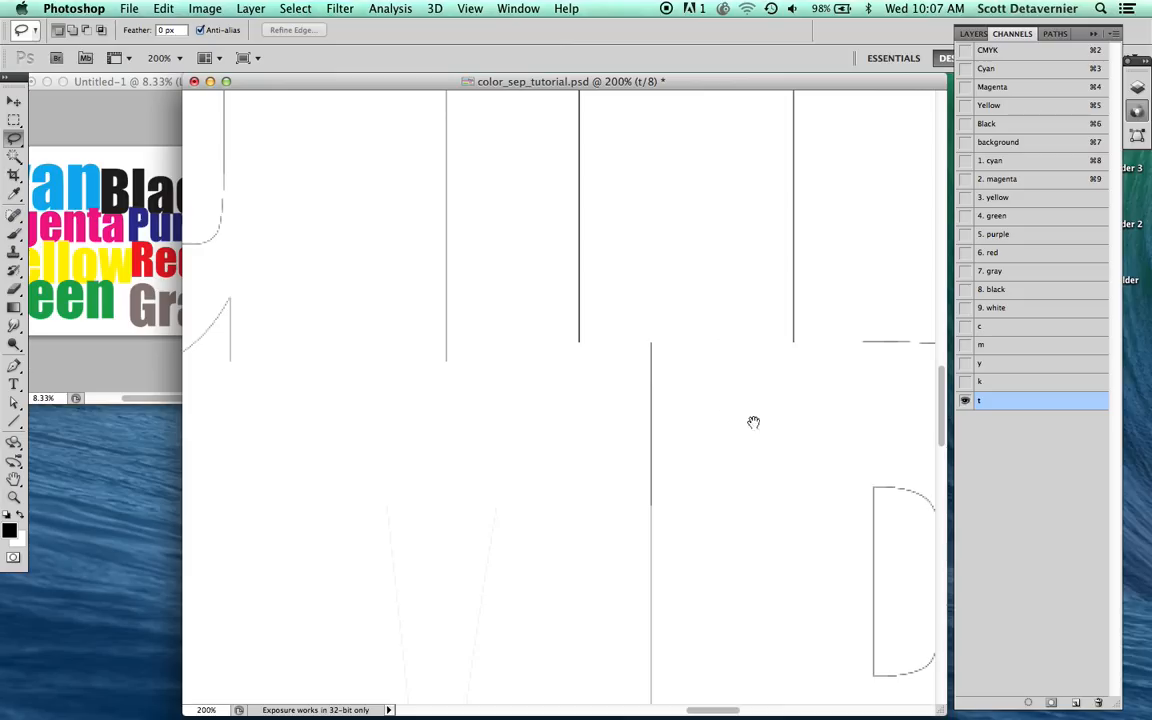
left_click_drag(753, 422, 507, 359)
left_click_drag(710, 451, 500, 298)
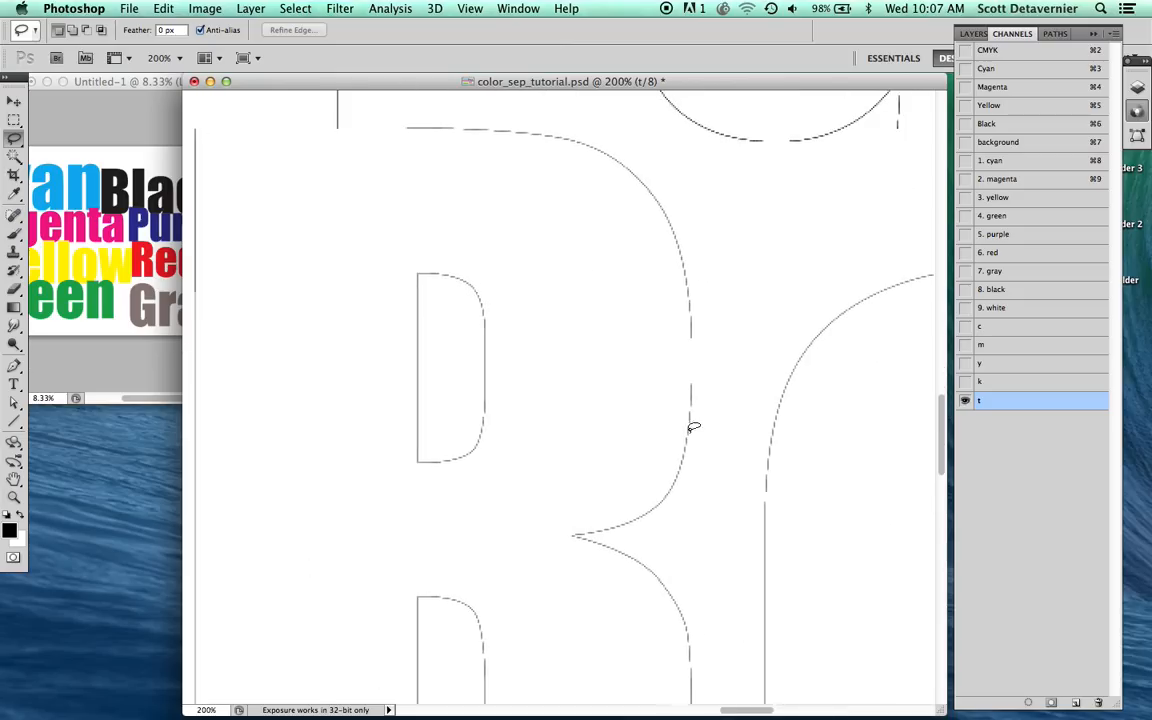
left_click(690, 394, "alt")
left_click(690, 394, "alt")
left_click(690, 394, "alt")
left_click(690, 394, "alt")
Step: Lasso around the word Gray in the "t" channel, invert the selection to clear everything outside it, and deselect
left_click_drag(742, 432, 600, 389)
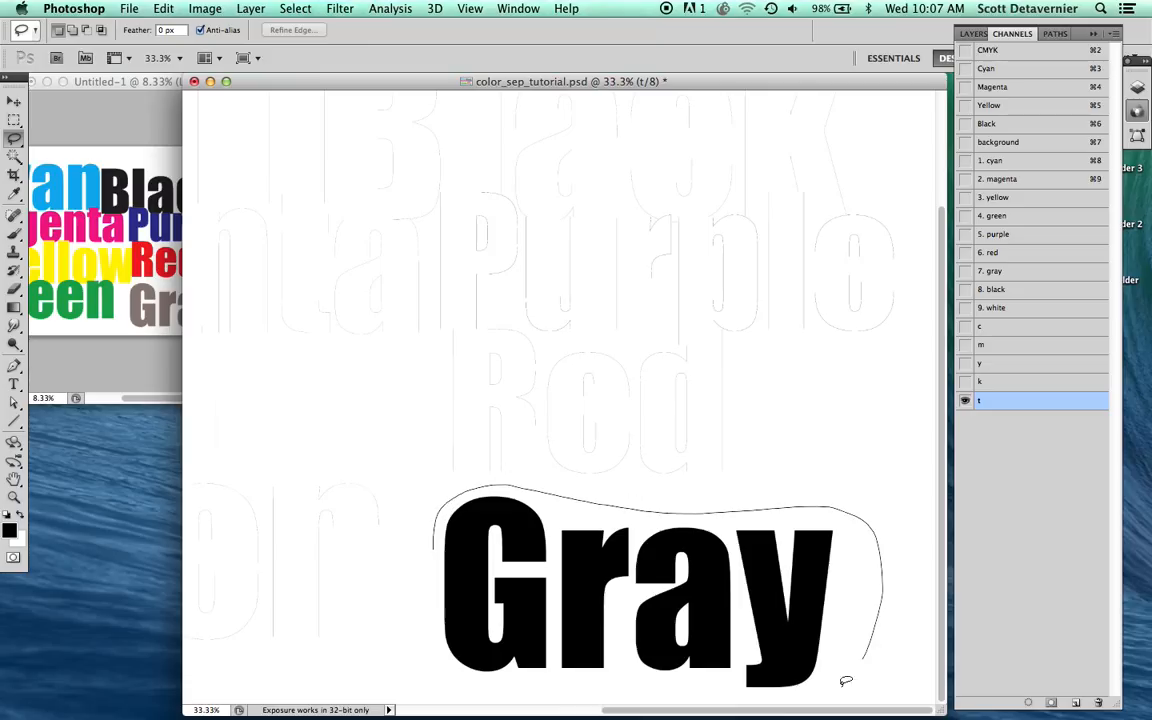
left_click_drag(432, 588, 432, 590)
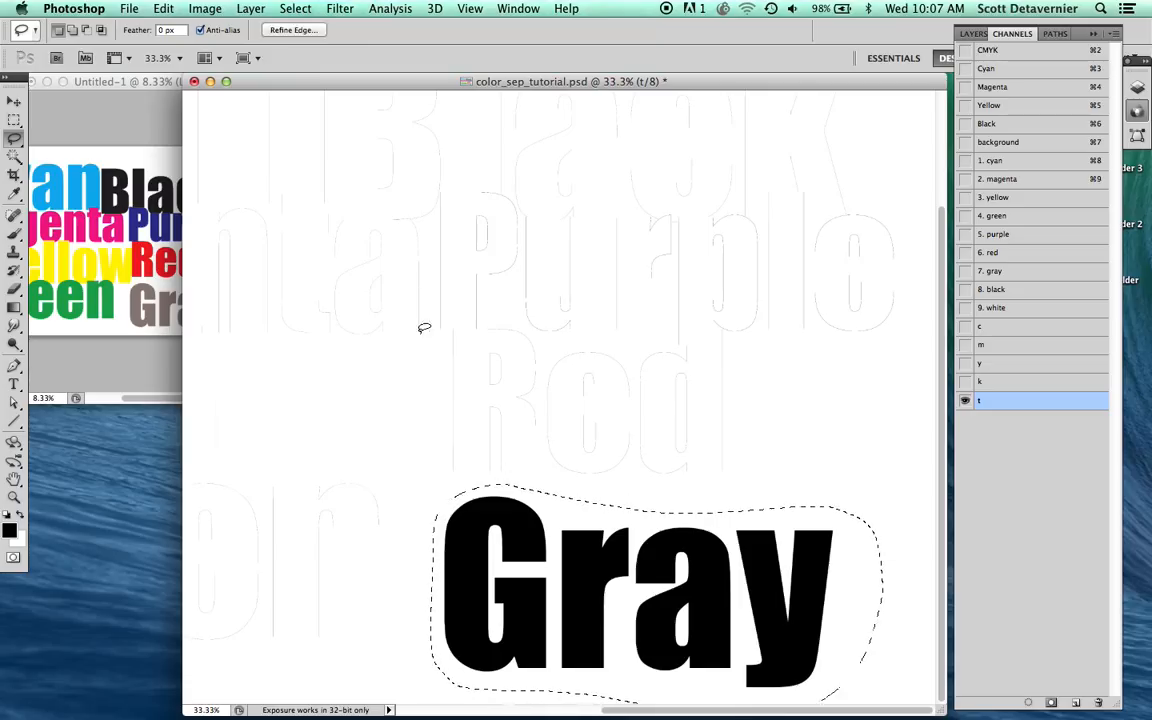
left_click(295, 9)
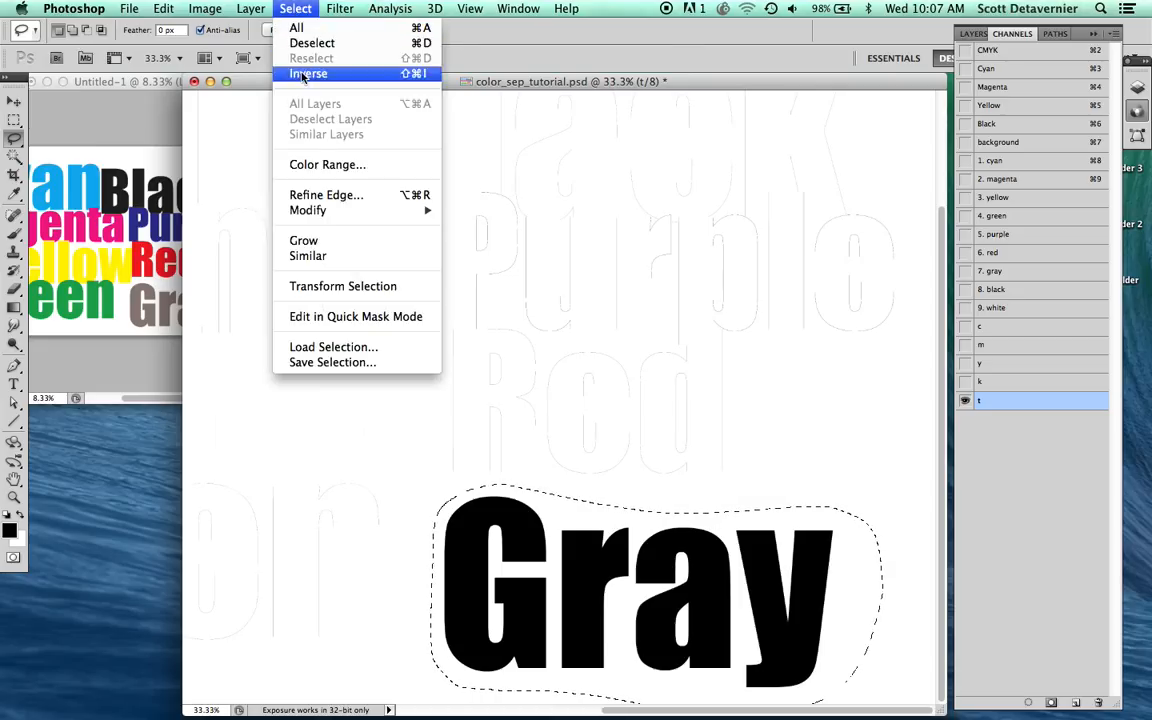
left_click(306, 73)
key("Delete")
key("super+d")
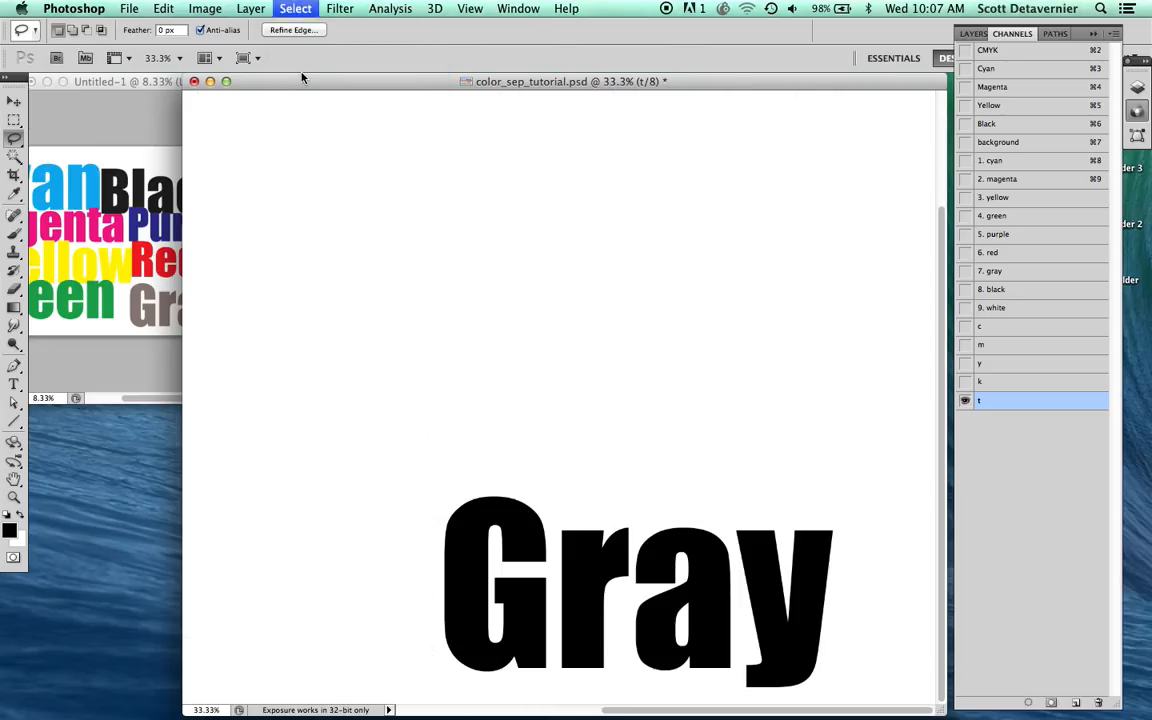
Step: Copy the entire "t" channel and paste it into the "7. gray" spot channel, then deselect
left_click(733, 520, "alt")
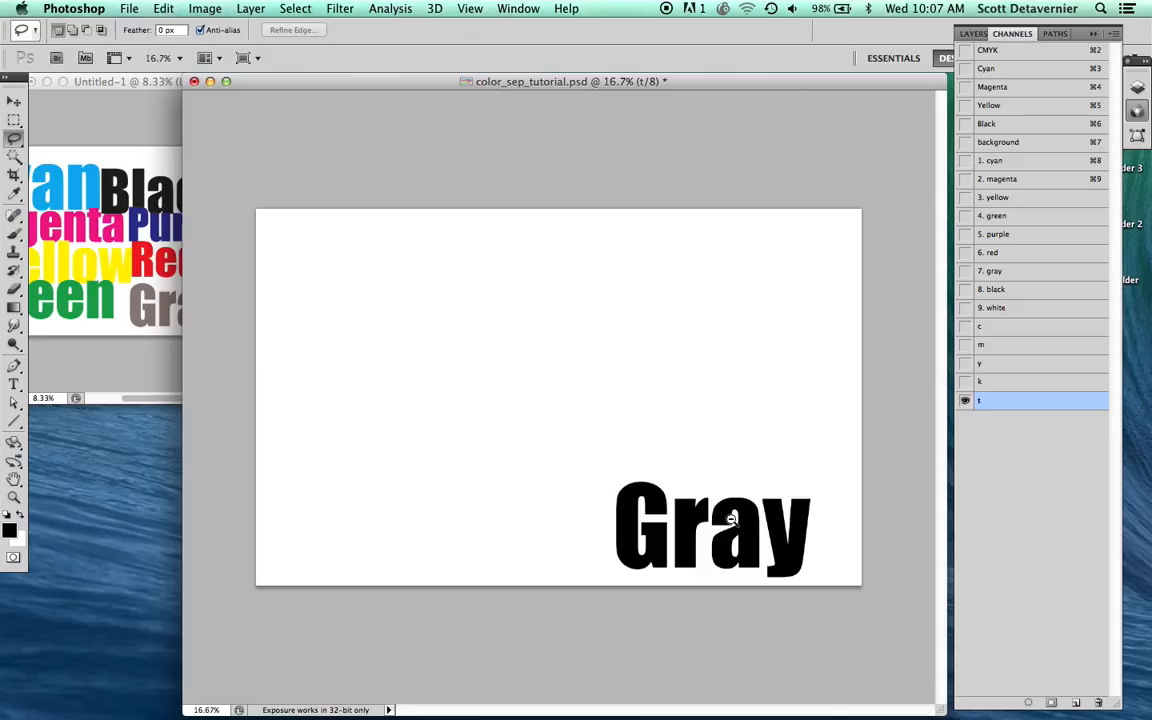
key("super+a")
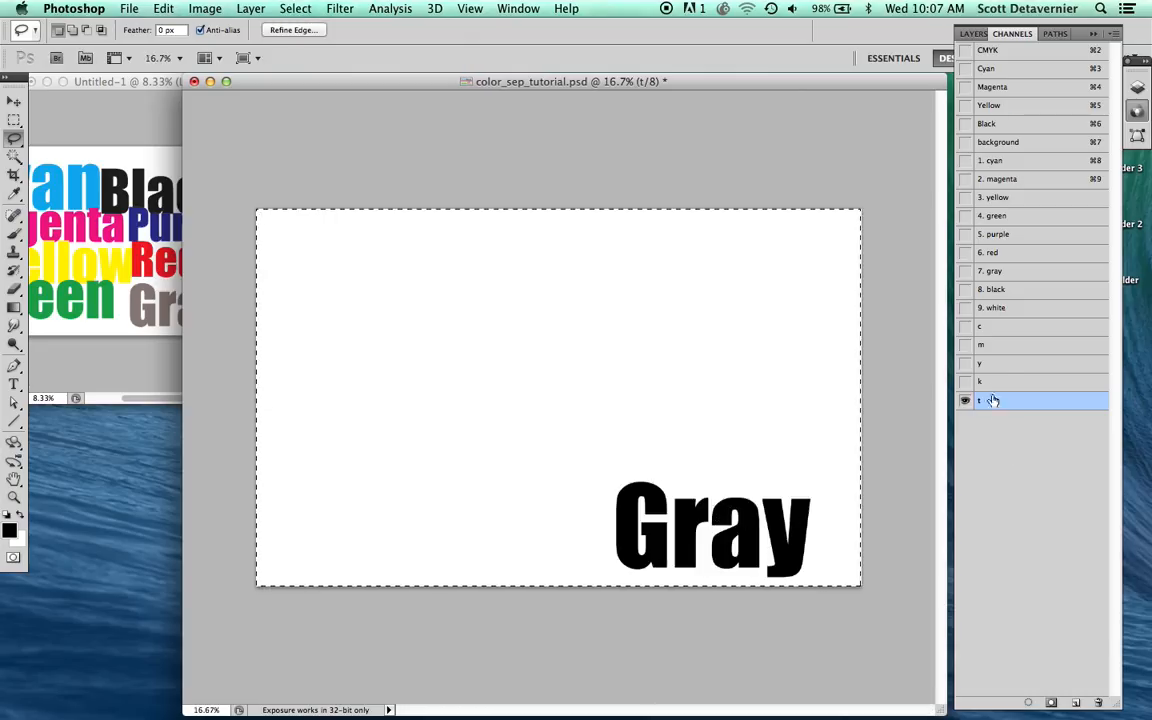
left_click(1003, 277)
key("super+v")
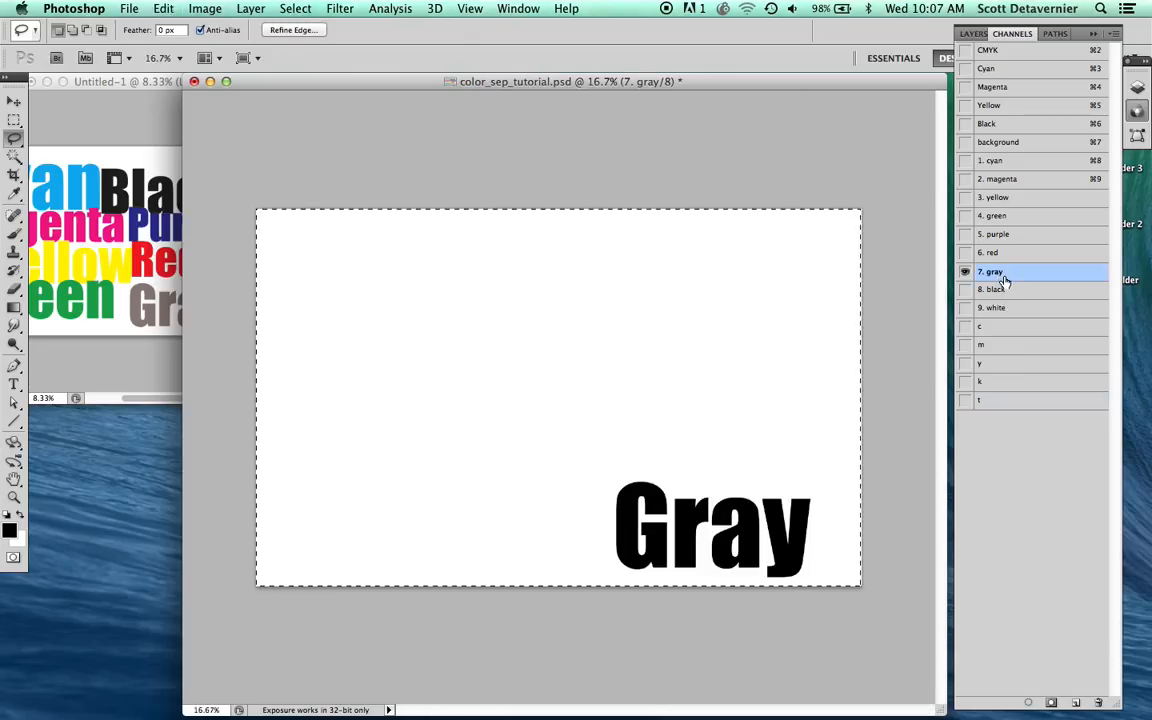
key("super+d")
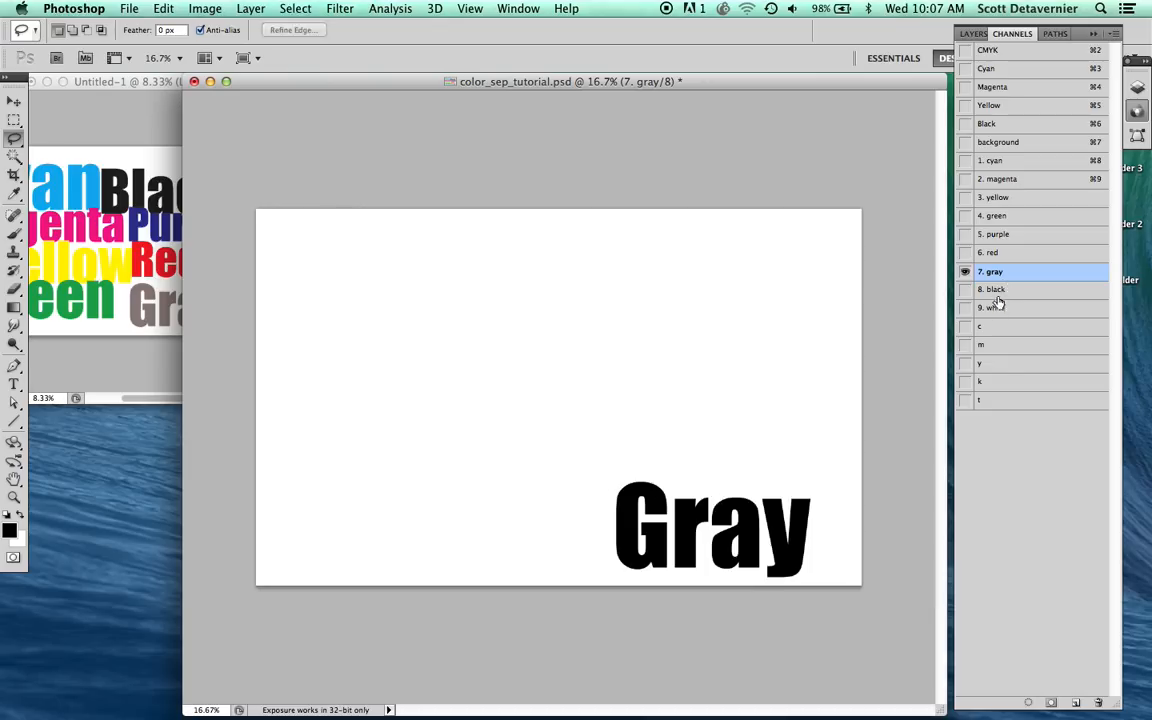
Step: Copy the entire "k" channel and paste it into the "8. black" spot channel, then deselect
left_click(980, 385)
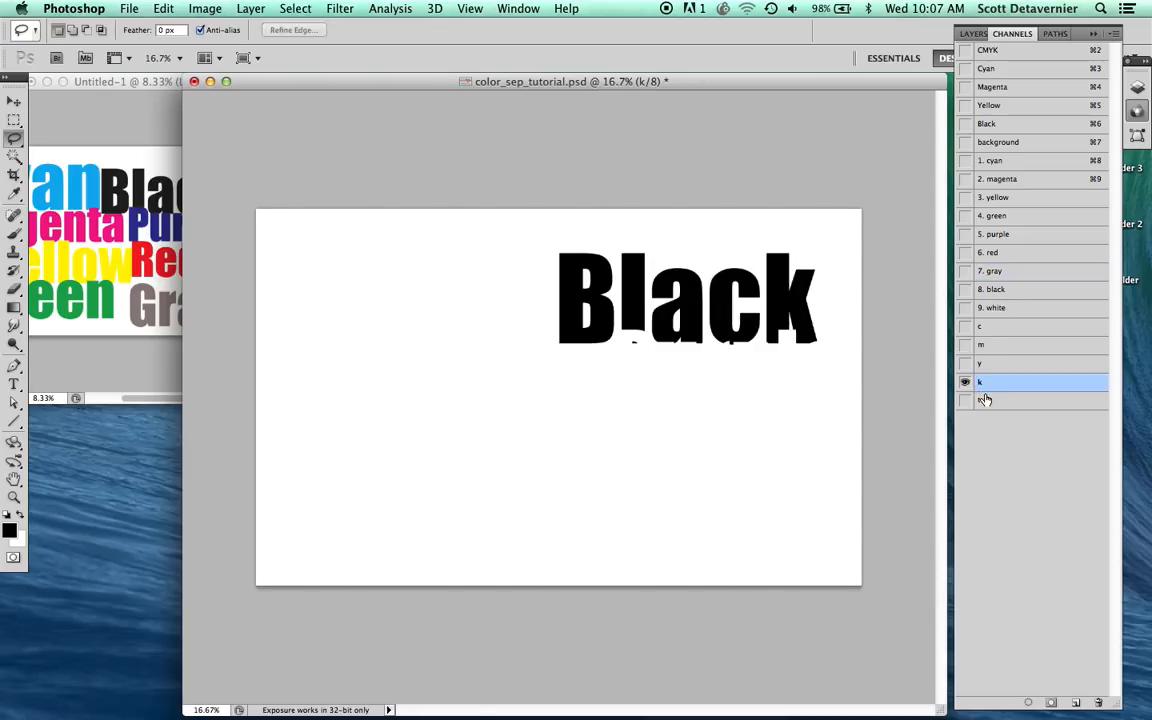
key("super+a")
left_click(995, 290)
key("super+v")
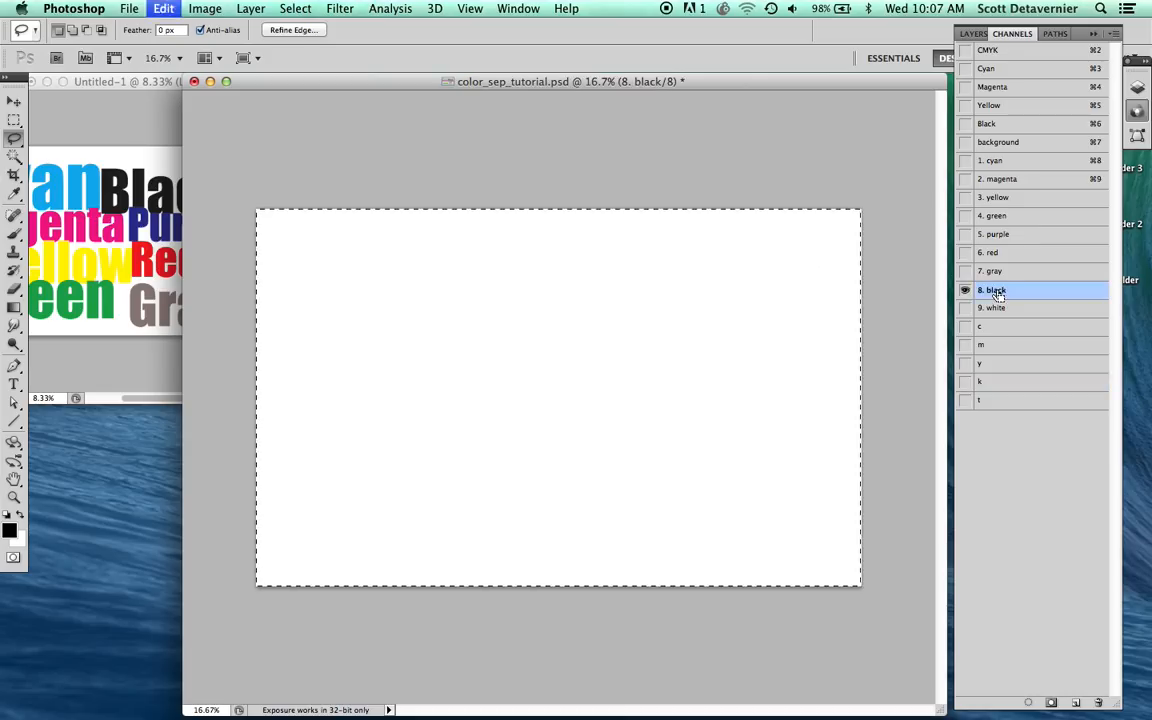
key("super+d")
Step: Copy the full CMYK composite artwork and paste it into the "9. white" spot channel
left_click(988, 52)
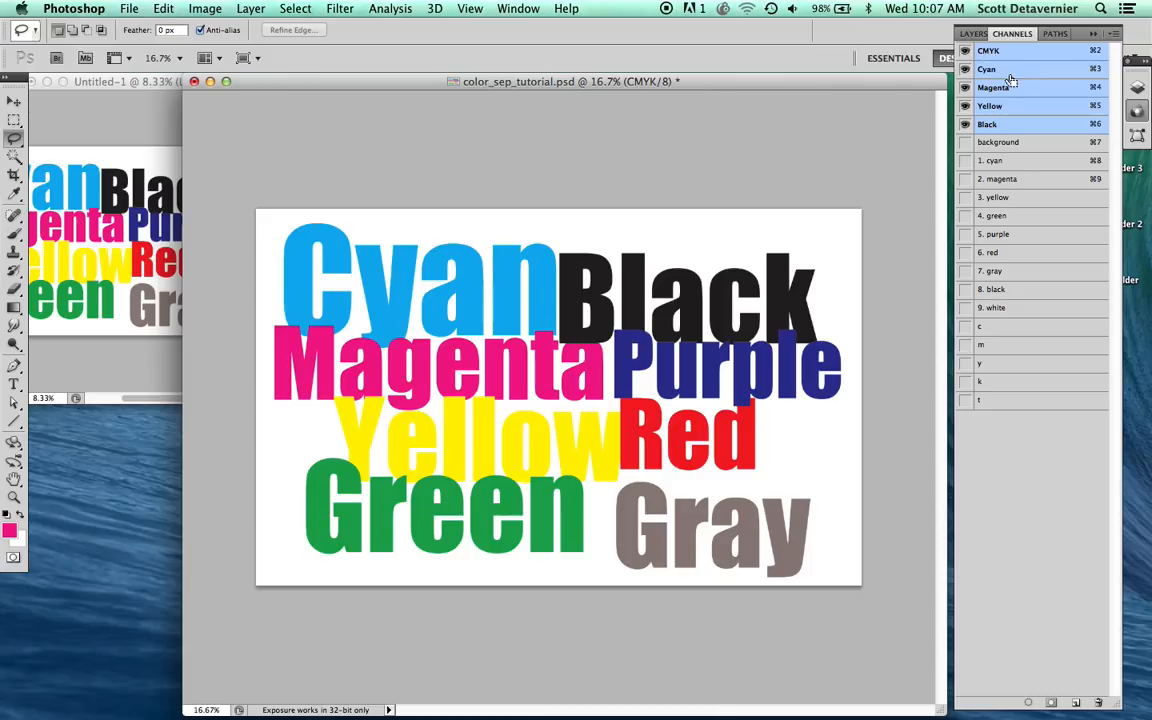
key("super+a")
key("super+c")
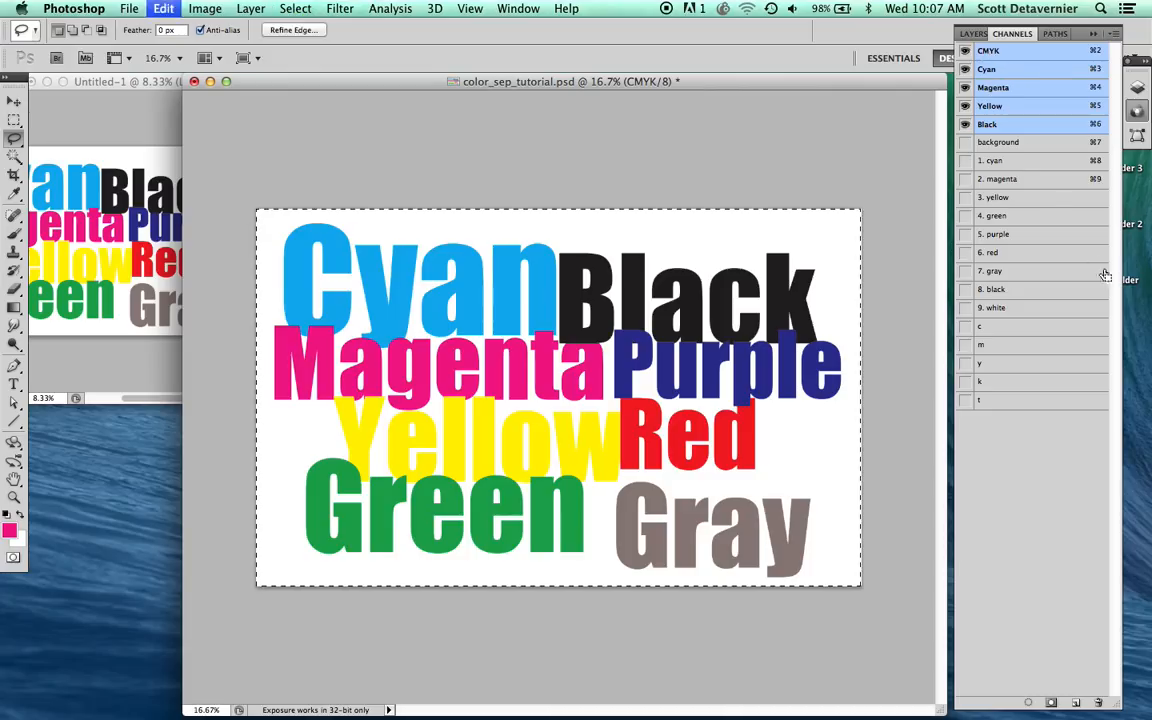
left_click(998, 309)
key("super+v")
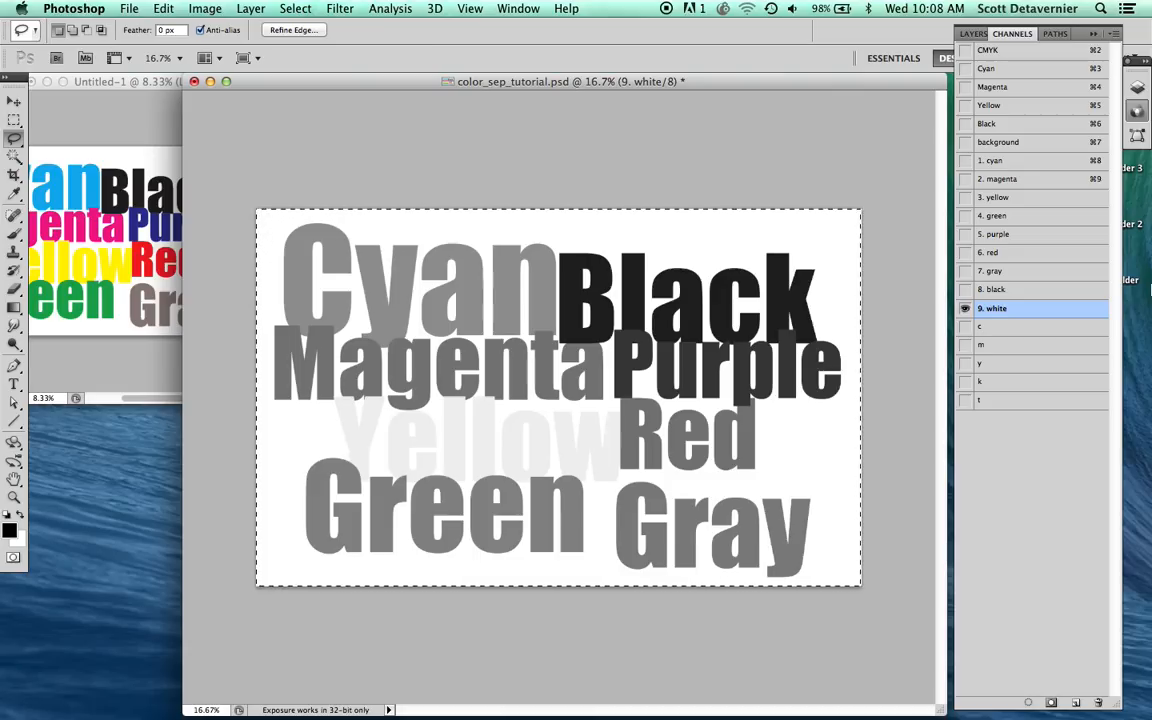
Step: Invert the "9. white" channel and turn all its words solid white using Levels with the white input level at 15, then deselect
key("super+i")
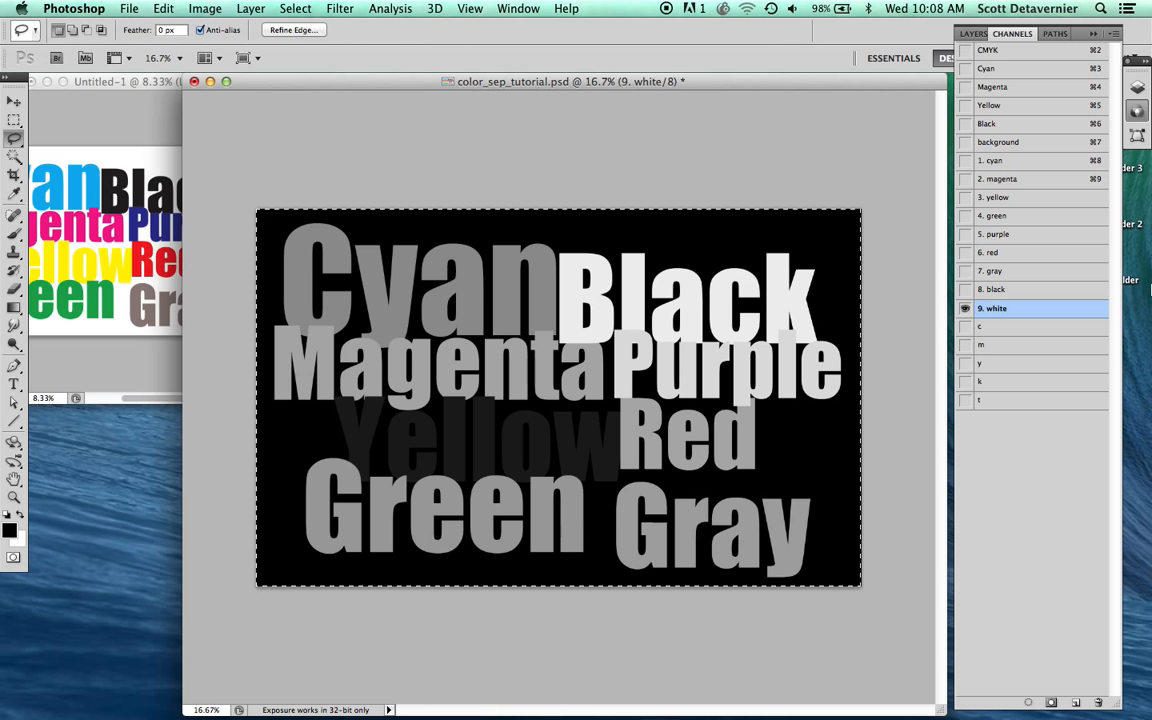
key("super+l")
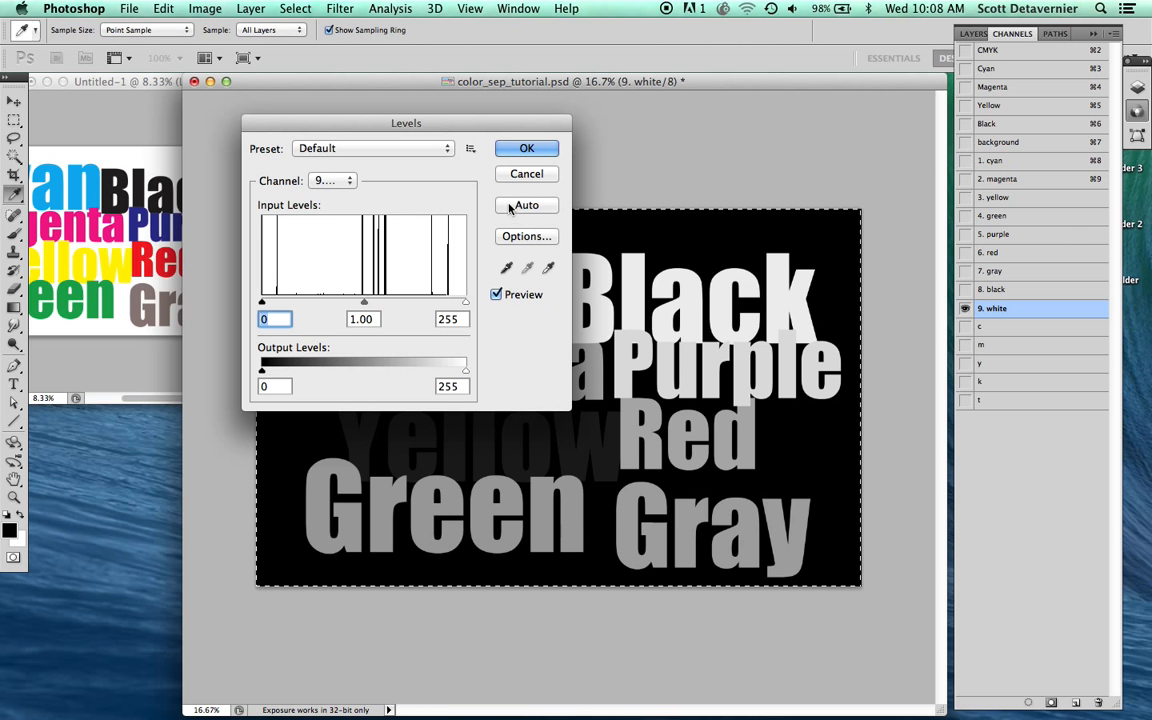
left_click_drag(414, 133, 824, 108)
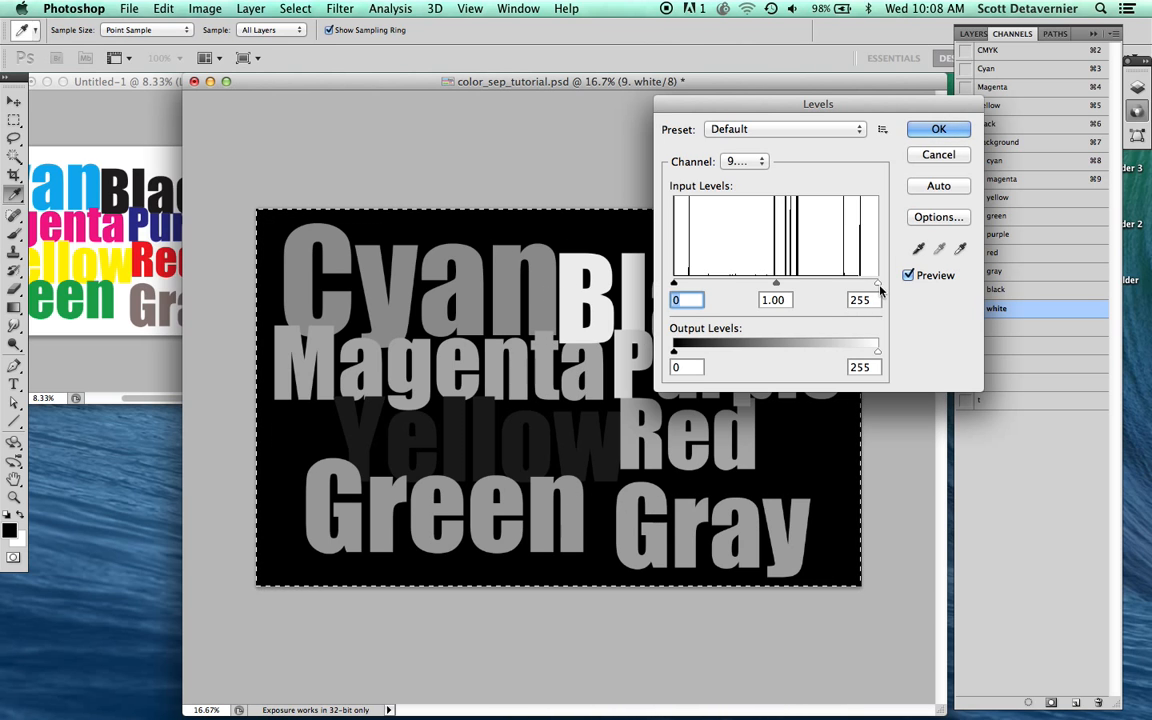
left_click_drag(870, 287, 740, 287)
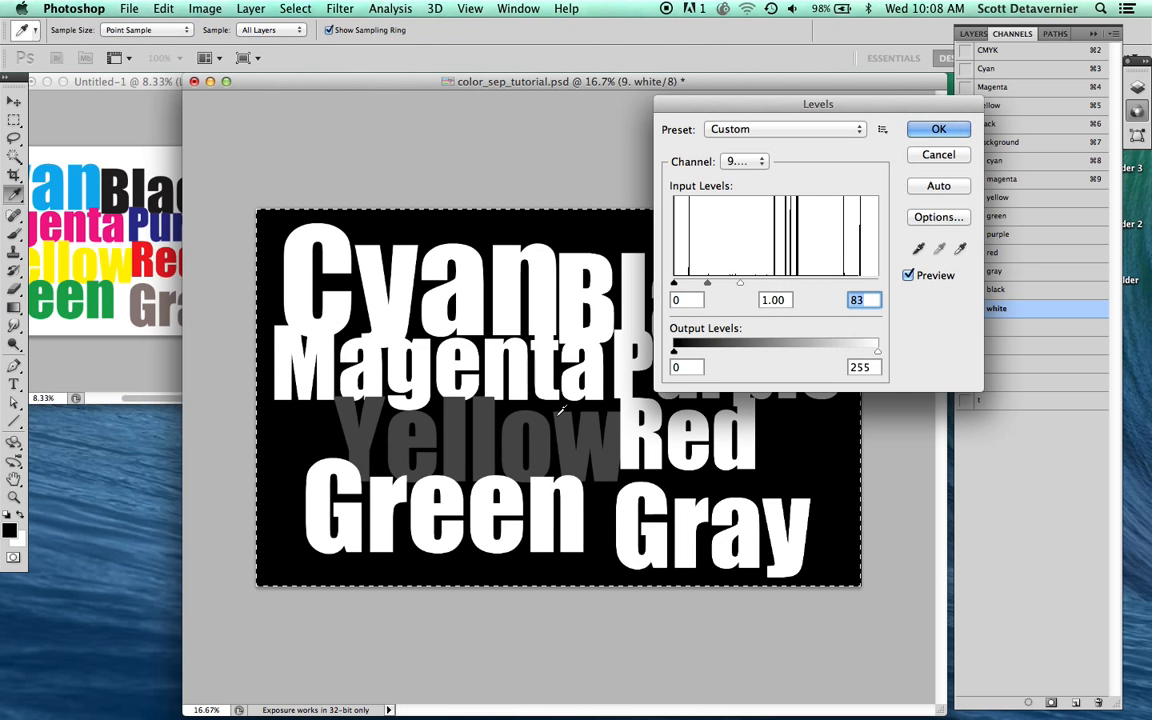
left_click_drag(738, 286, 692, 287)
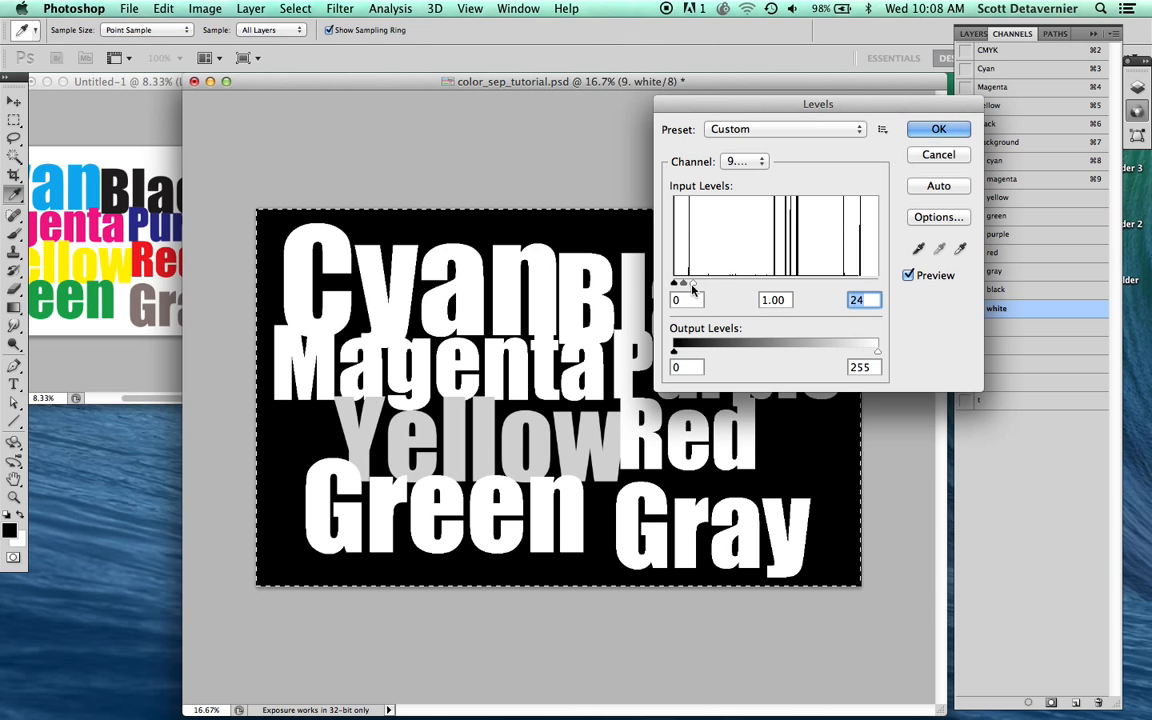
left_click_drag(692, 284, 686, 288)
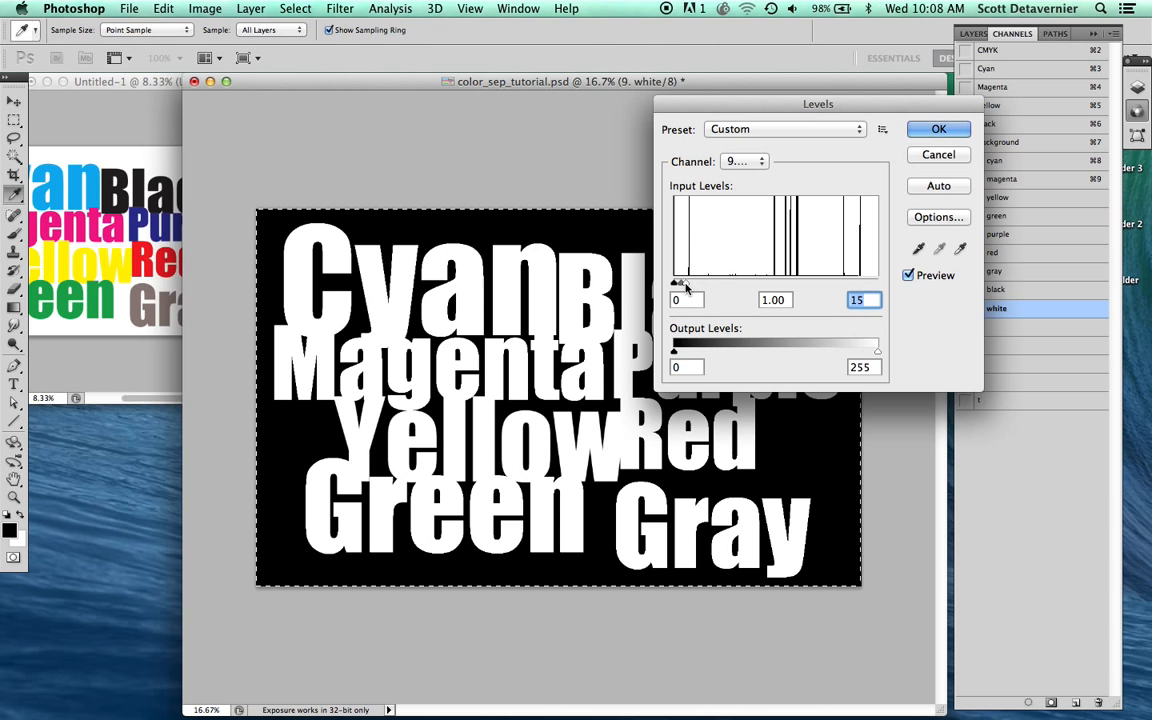
key("Return")
key("l")
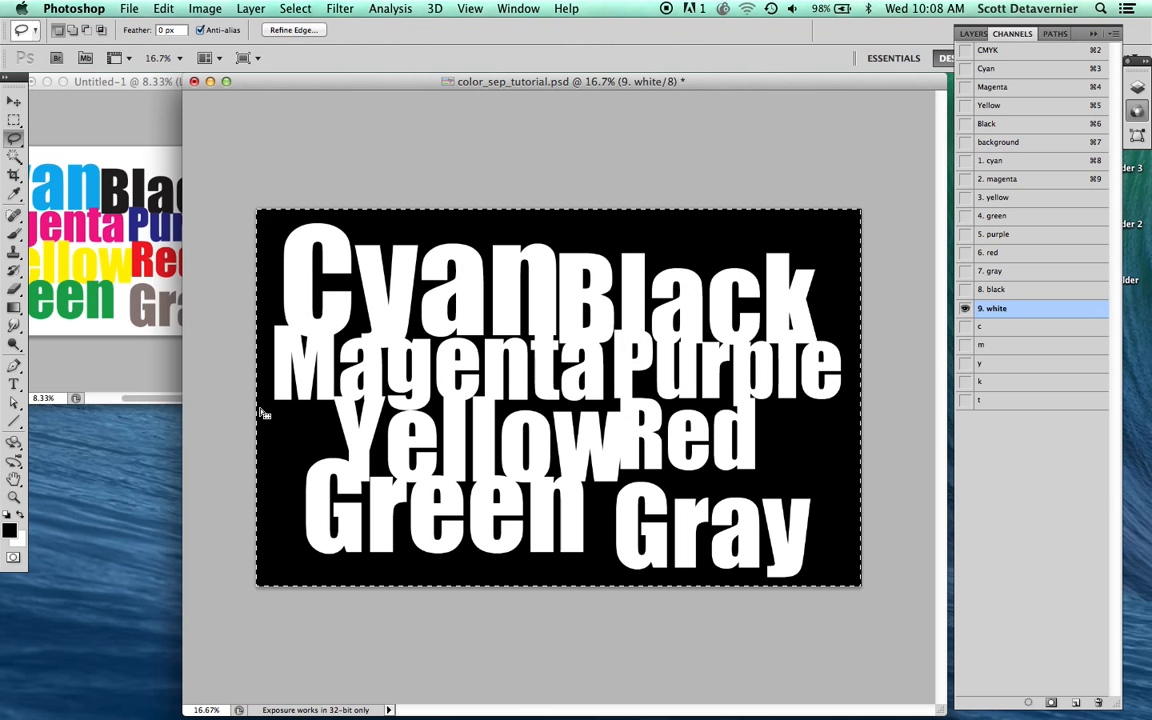
key("super+d")
Step: Show all spot channels from "1. cyan" to "9. white" together with the background channel, and make background the active channel
left_click_drag(965, 289, 964, 272)
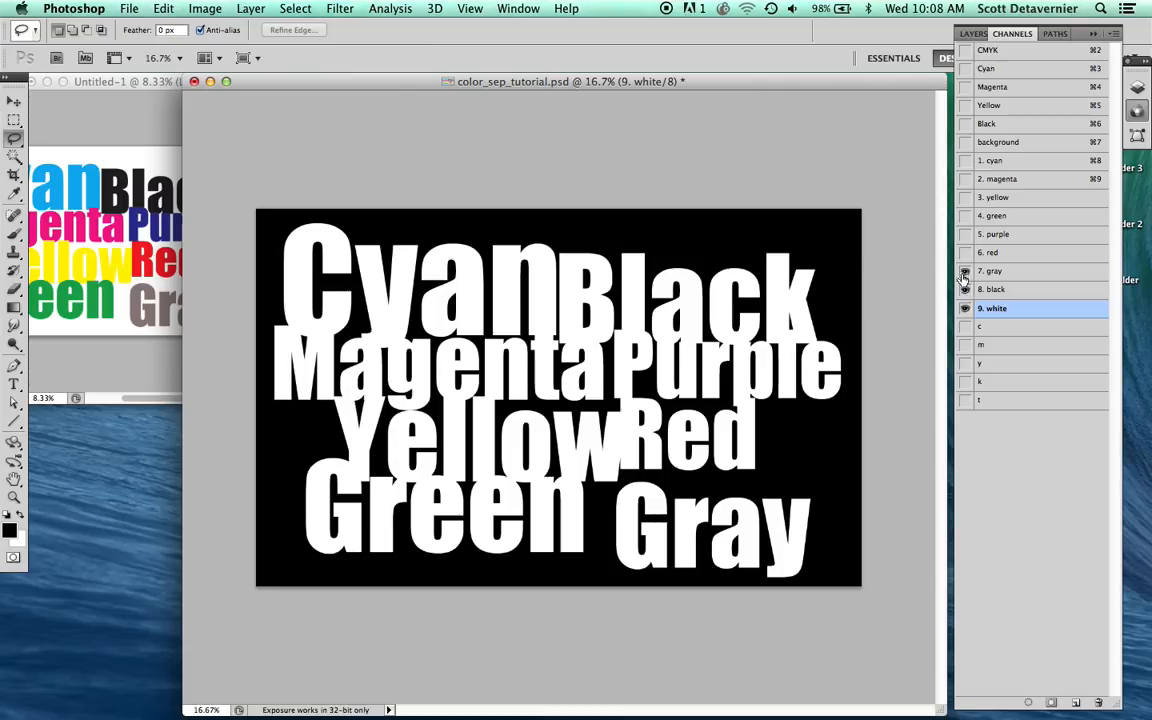
left_click_drag(960, 178, 962, 163)
left_click(990, 143)
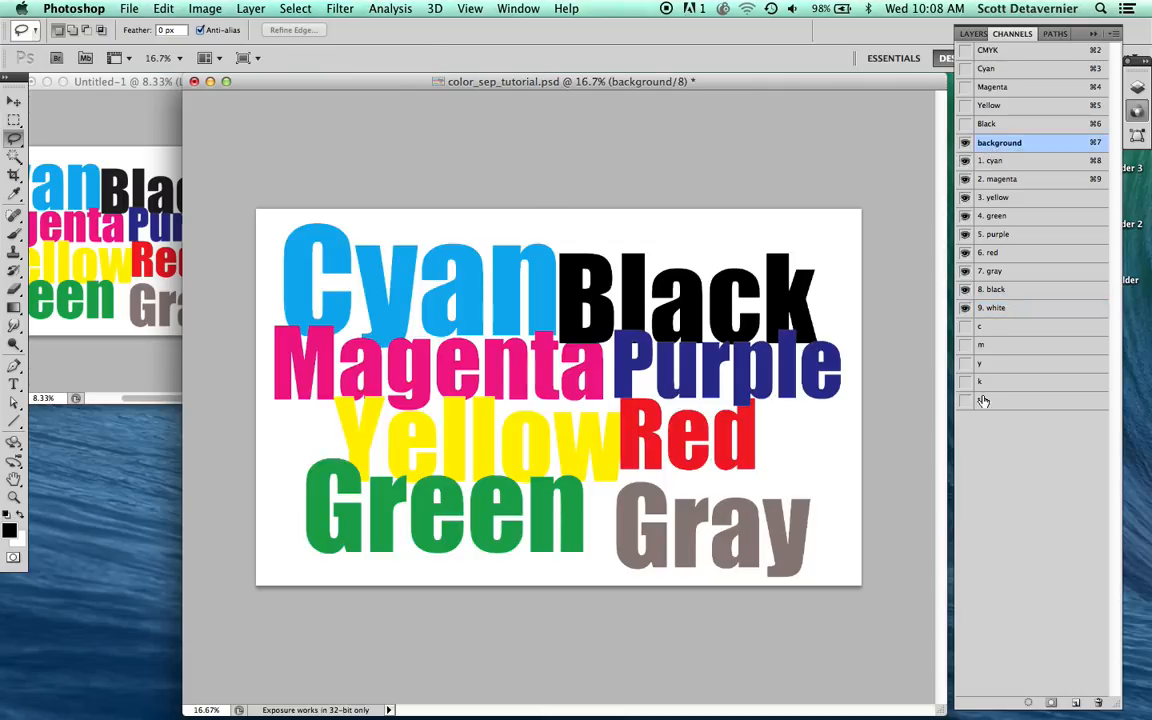
Step: Delete the working channels c, m, y, k and t, and widen the document window slightly
left_click_drag(980, 389, 1099, 702)
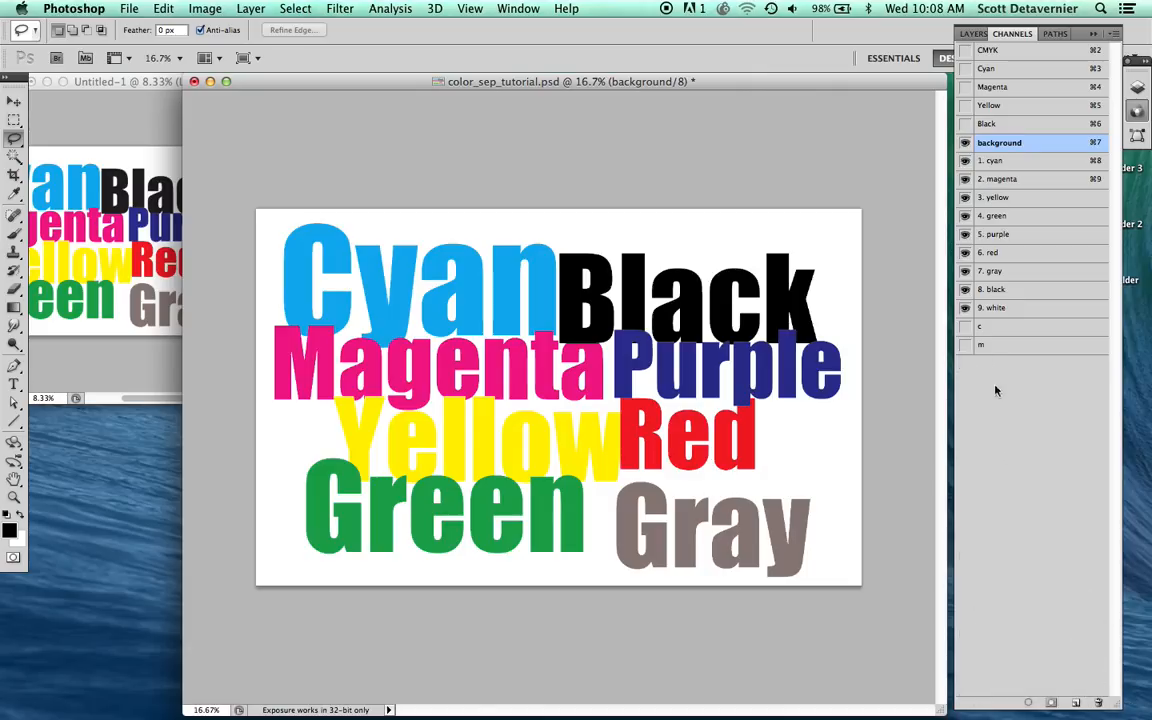
left_click_drag(1087, 547, 1098, 702)
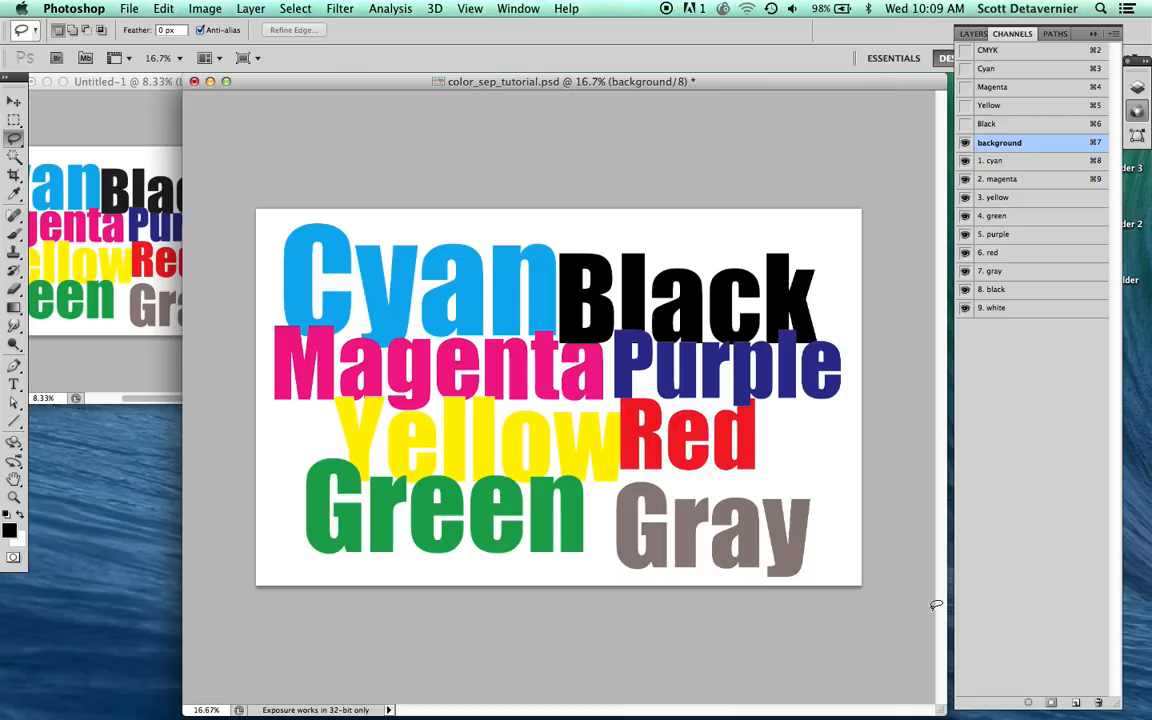
left_click_drag(937, 711, 945, 712)
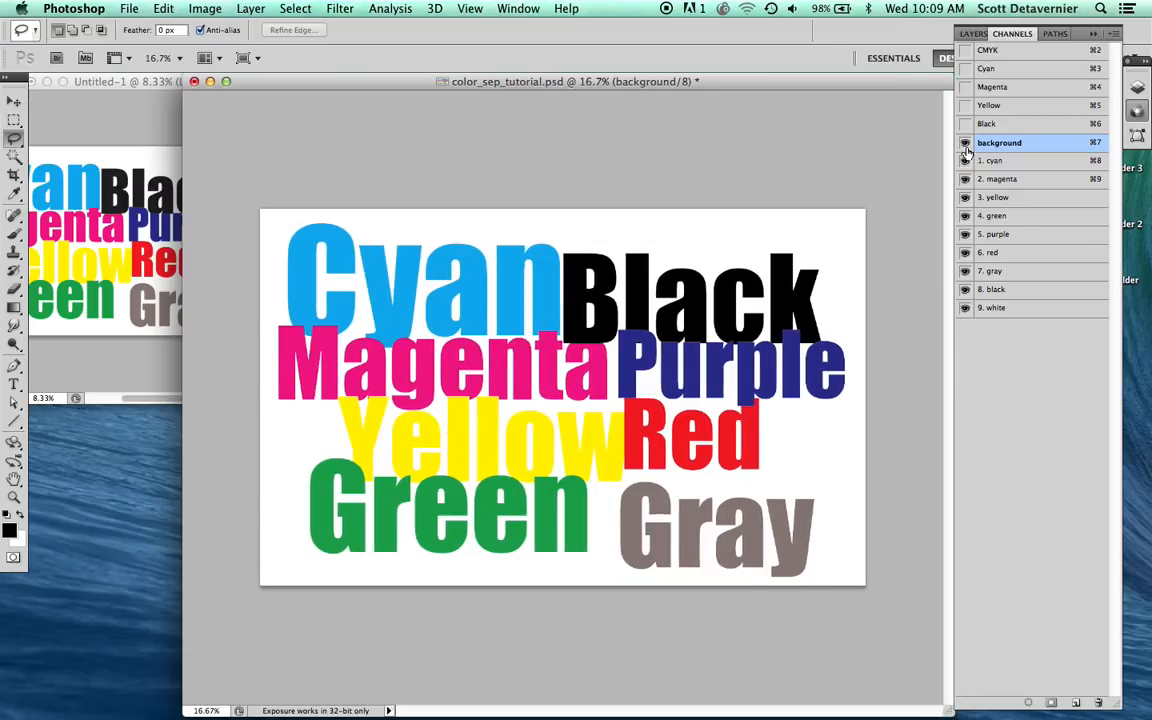
Step: Assign PANTONE 298 C from the PANTONE solid coated library as the ink color of the "1. cyan" spot channel
double_click(1021, 170)
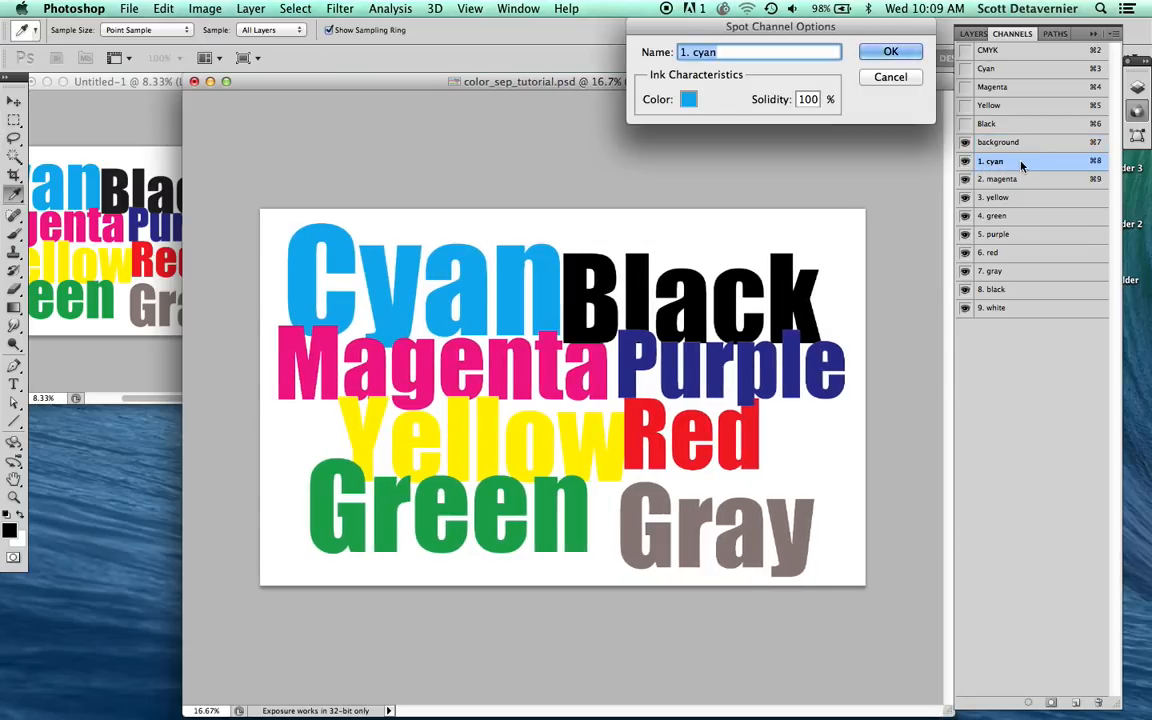
left_click(688, 99)
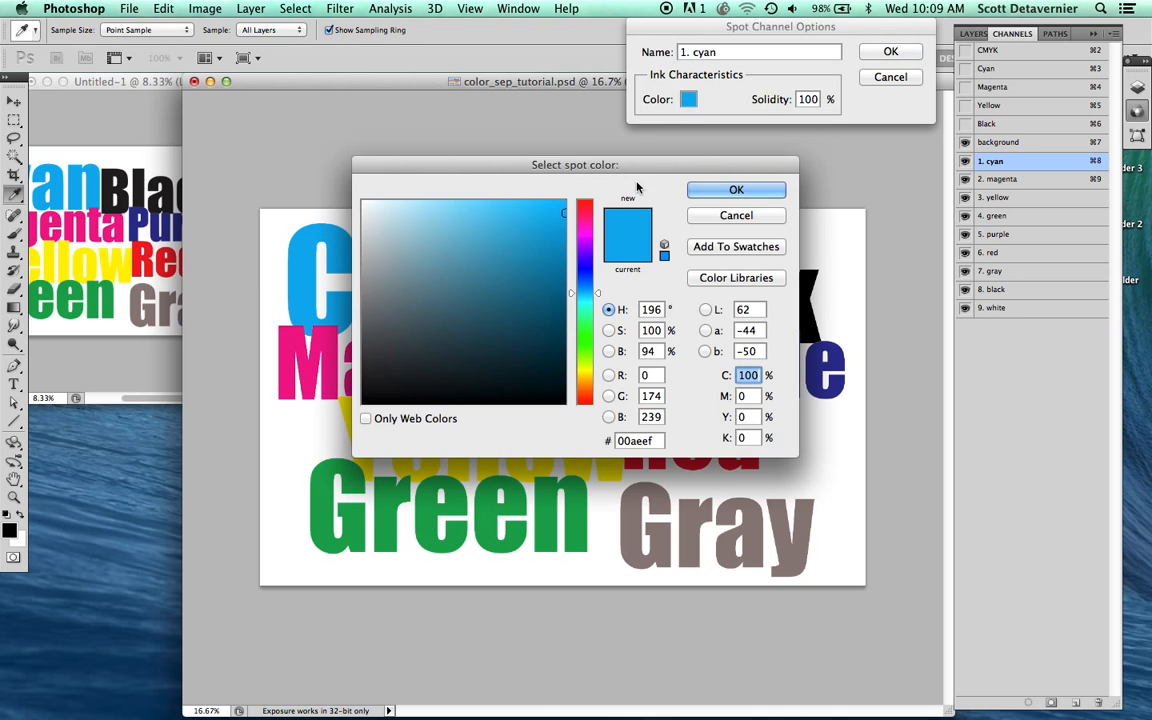
left_click(724, 279)
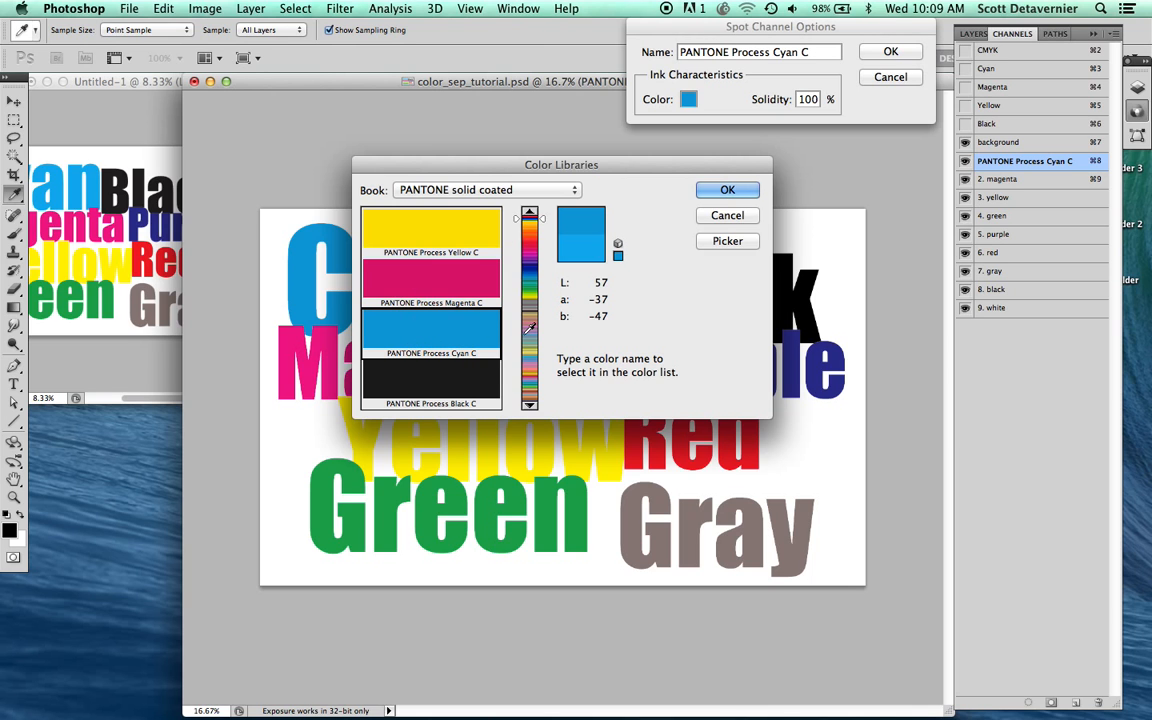
type("298")
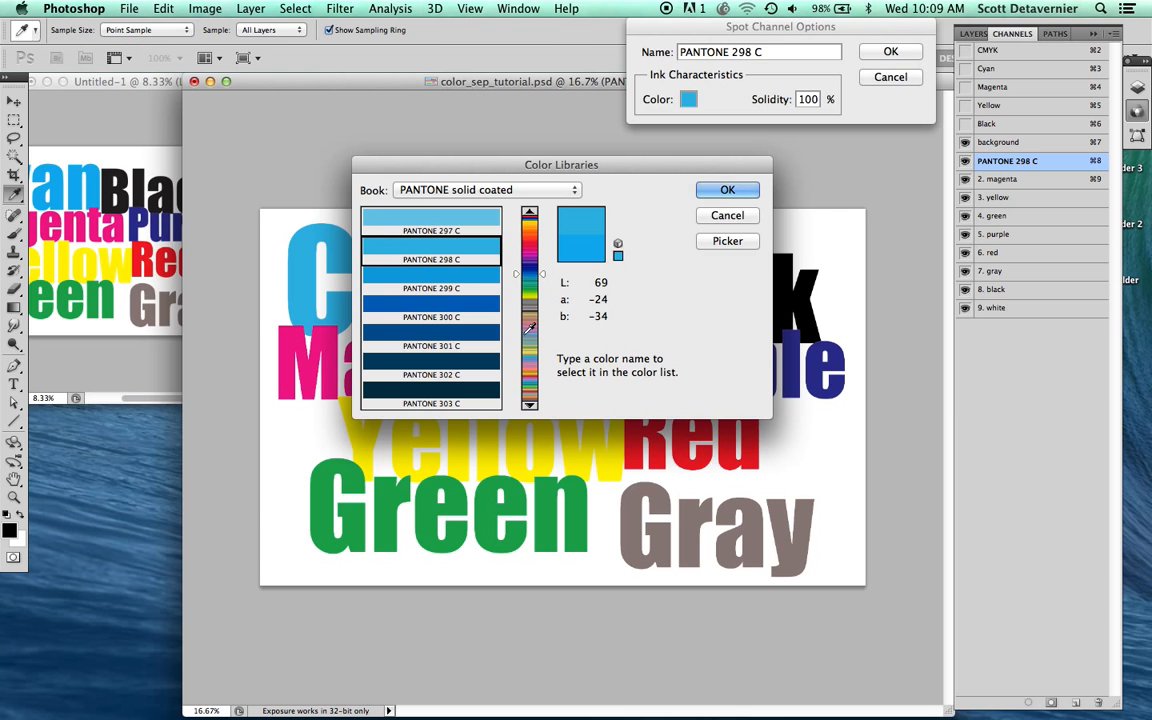
key("Return")
key("Return")
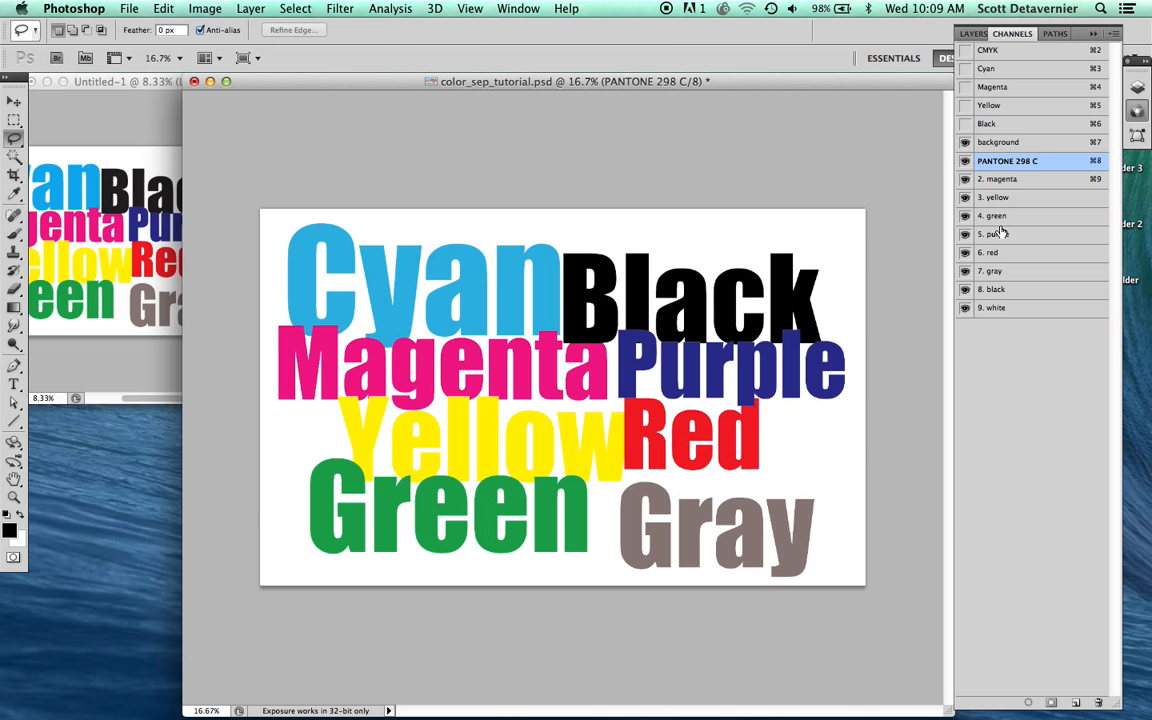
Step: Assign PANTONE 232 C from the PANTONE solid coated library as the ink color of the "2. magenta" spot channel
double_click(1045, 179)
left_click(688, 99)
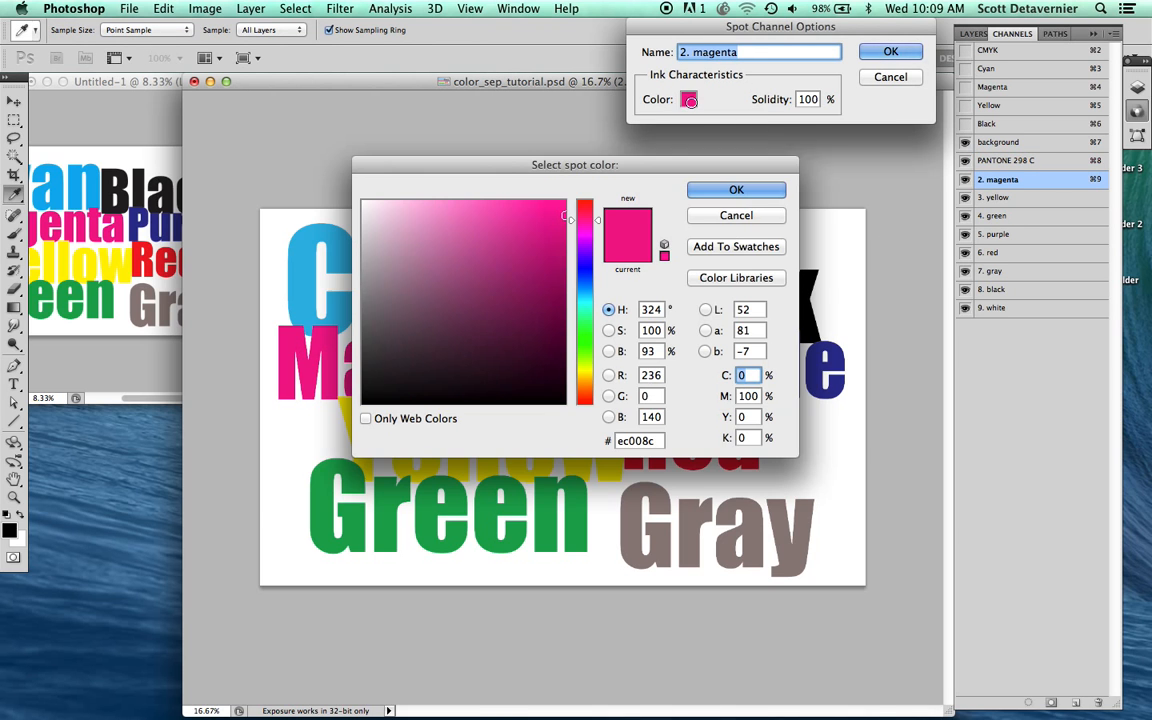
left_click(736, 278)
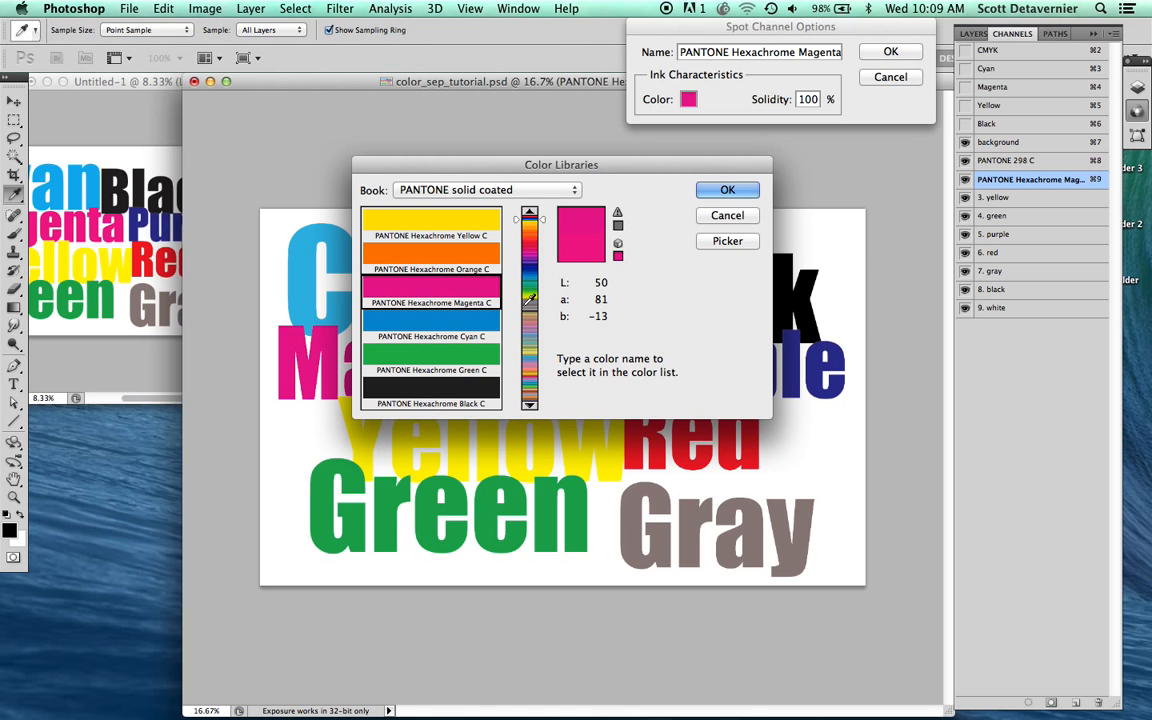
type("232 C")
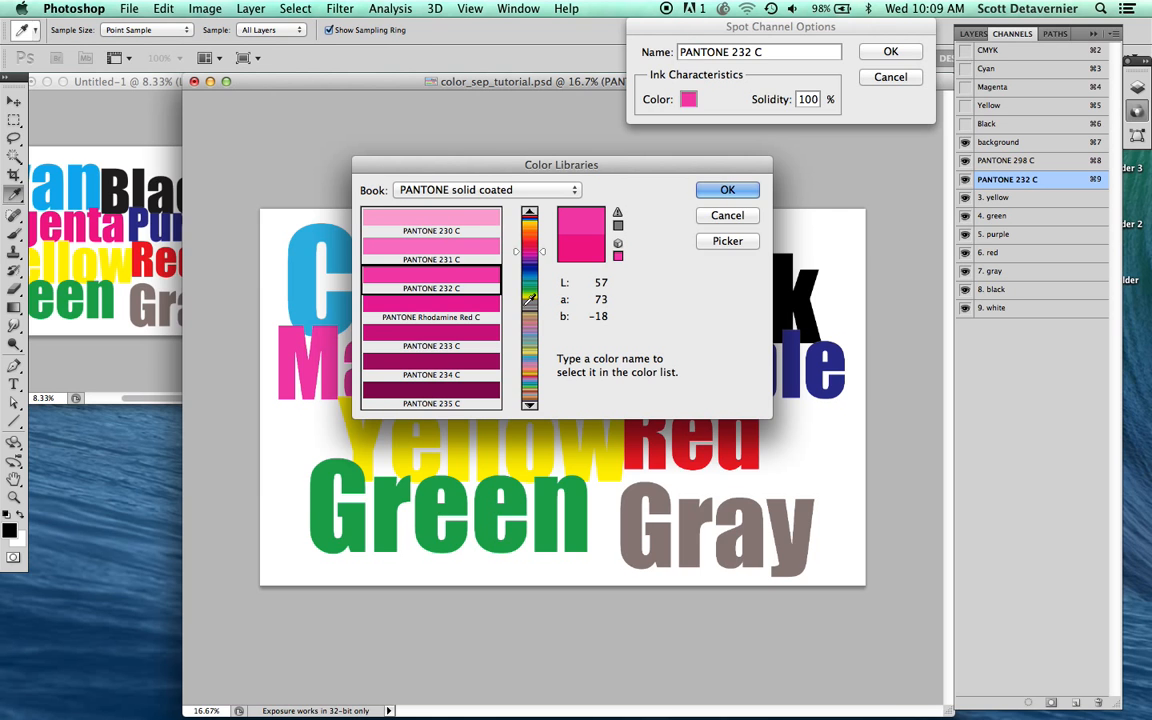
key("Return")
key("Return")
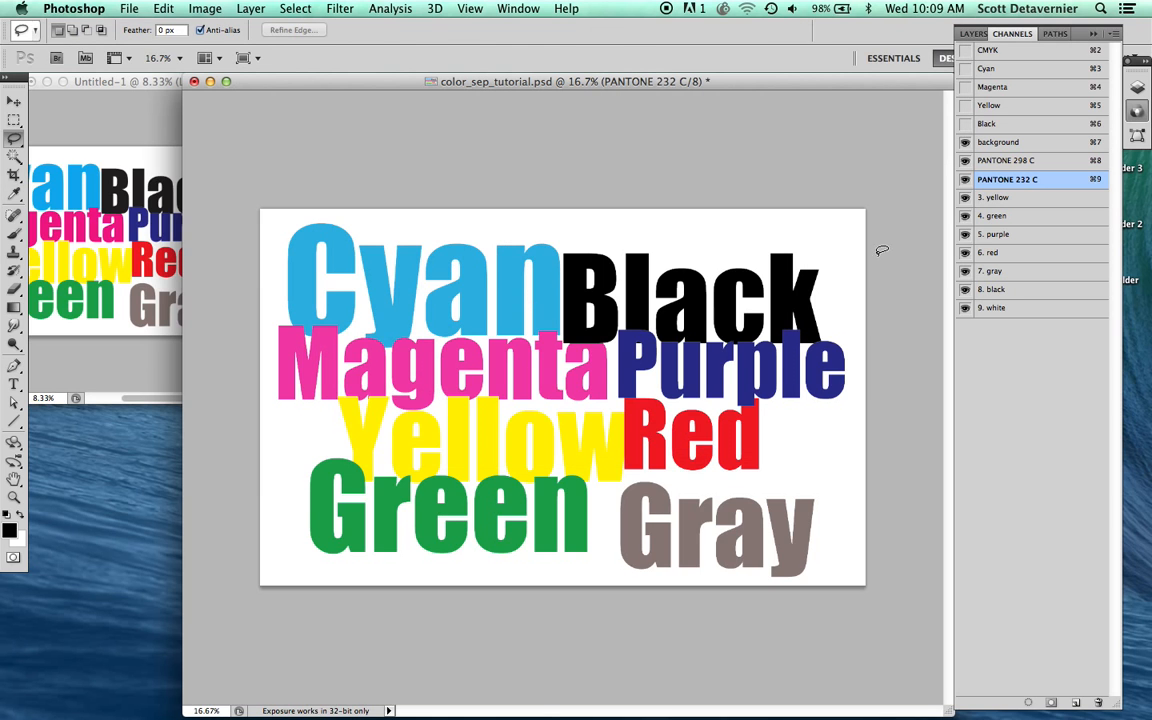
Step: Assign PANTONE 102 C from the PANTONE solid coated library as the ink color of the "3. yellow" spot channel
double_click(1034, 200)
left_click(689, 99)
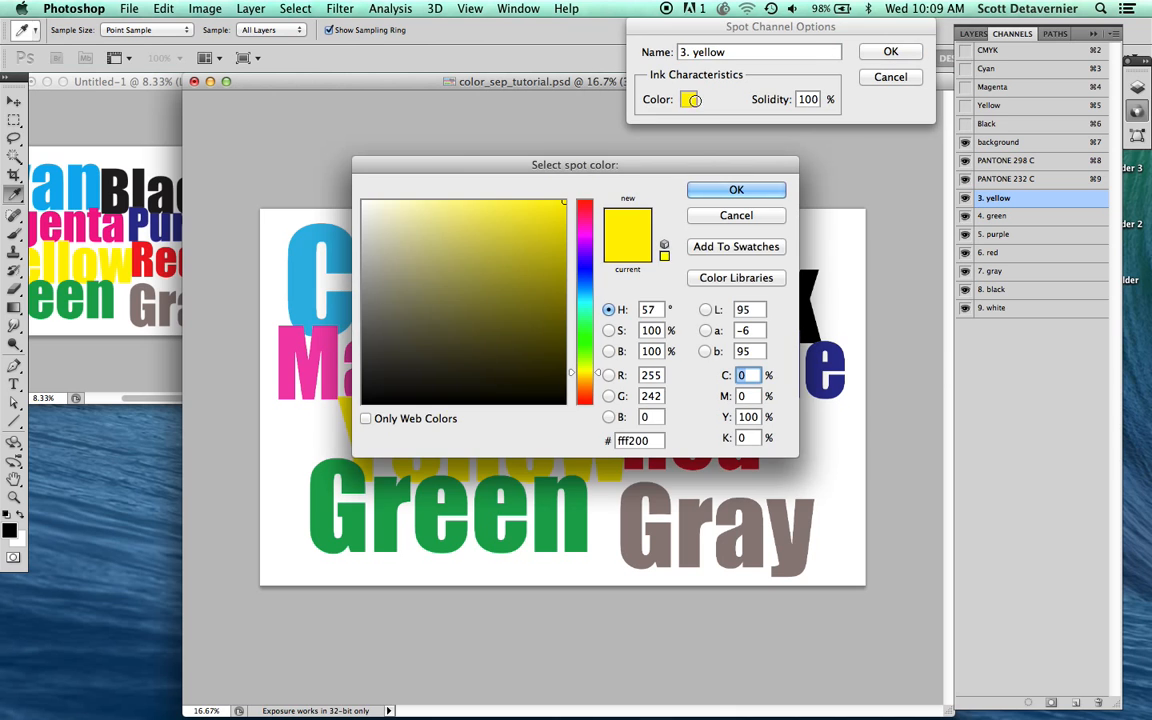
left_click(738, 277)
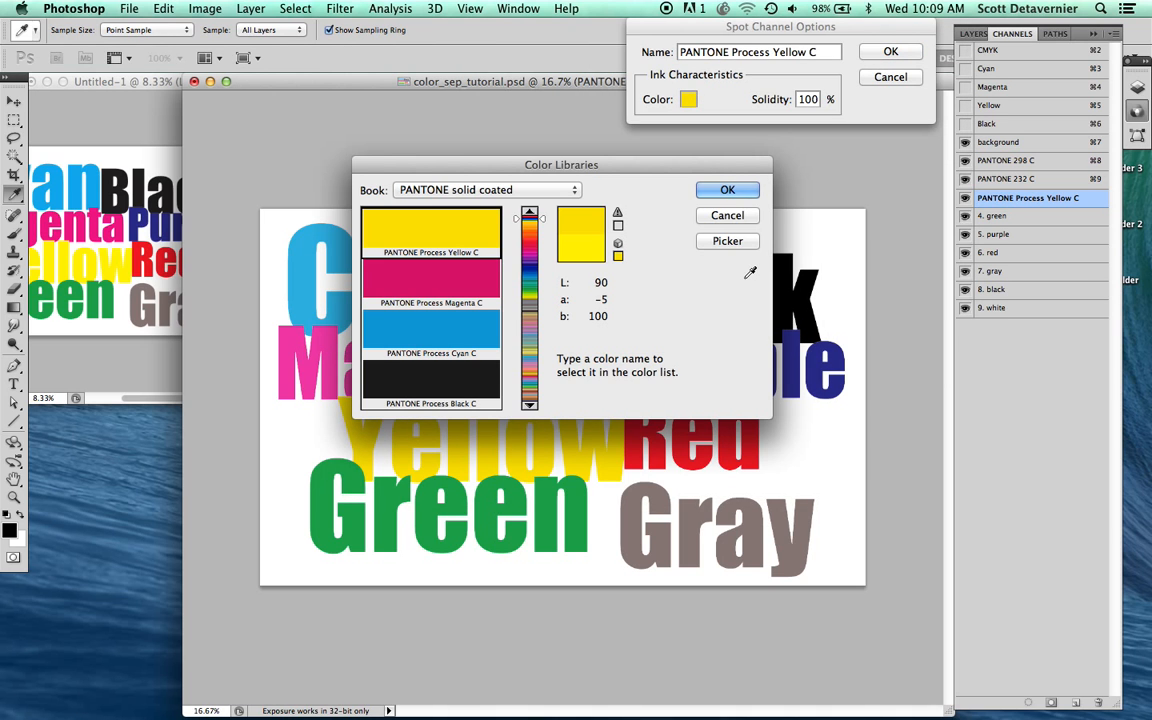
type("102")
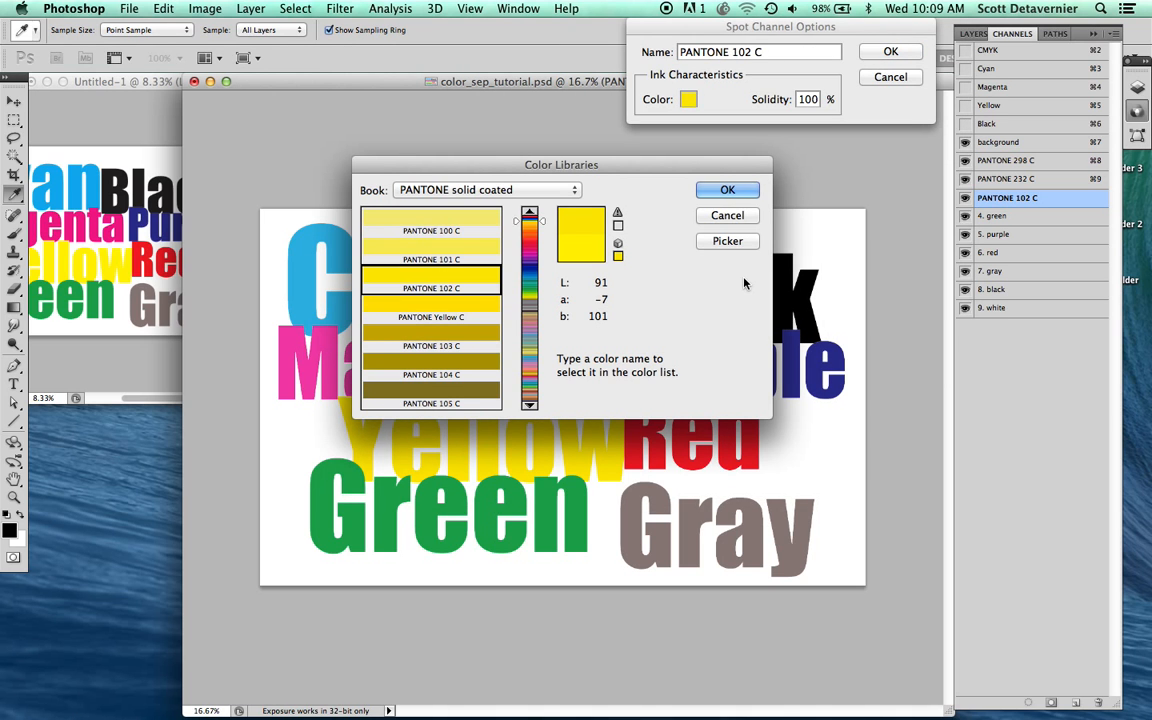
key("Return")
key("Return")
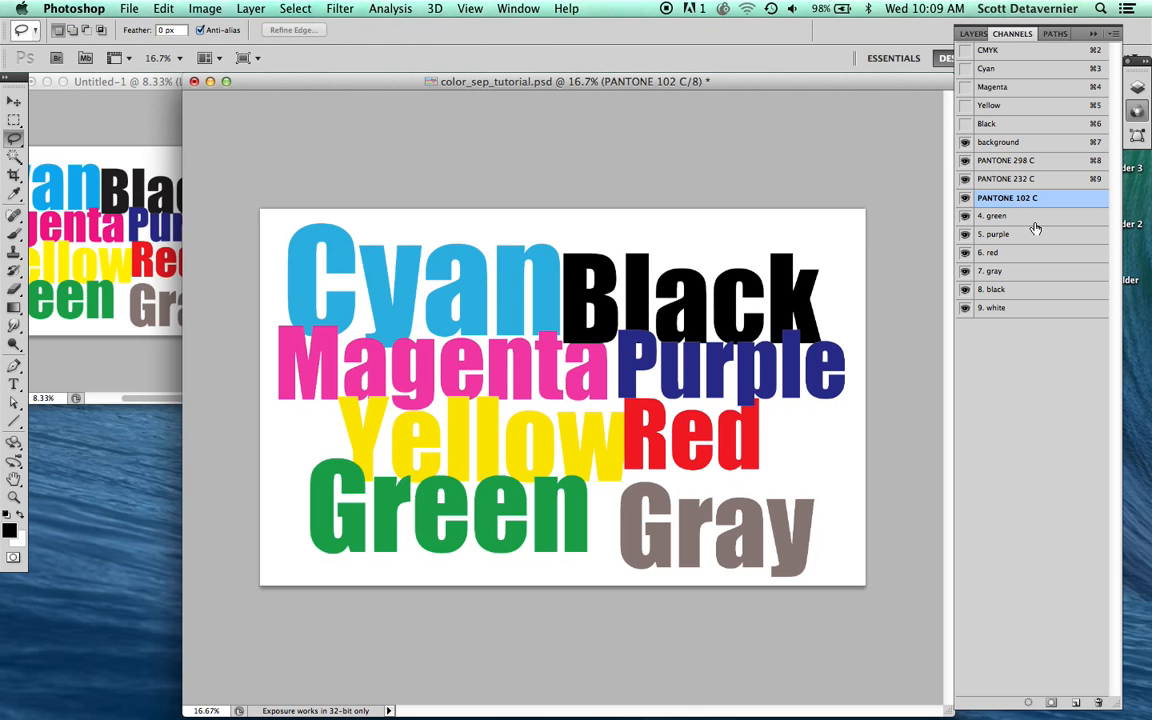
Step: Assign PANTONE 361 C from the PANTONE solid coated library as the ink color of the "4. green" spot channel
double_click(1034, 218)
left_click(688, 99)
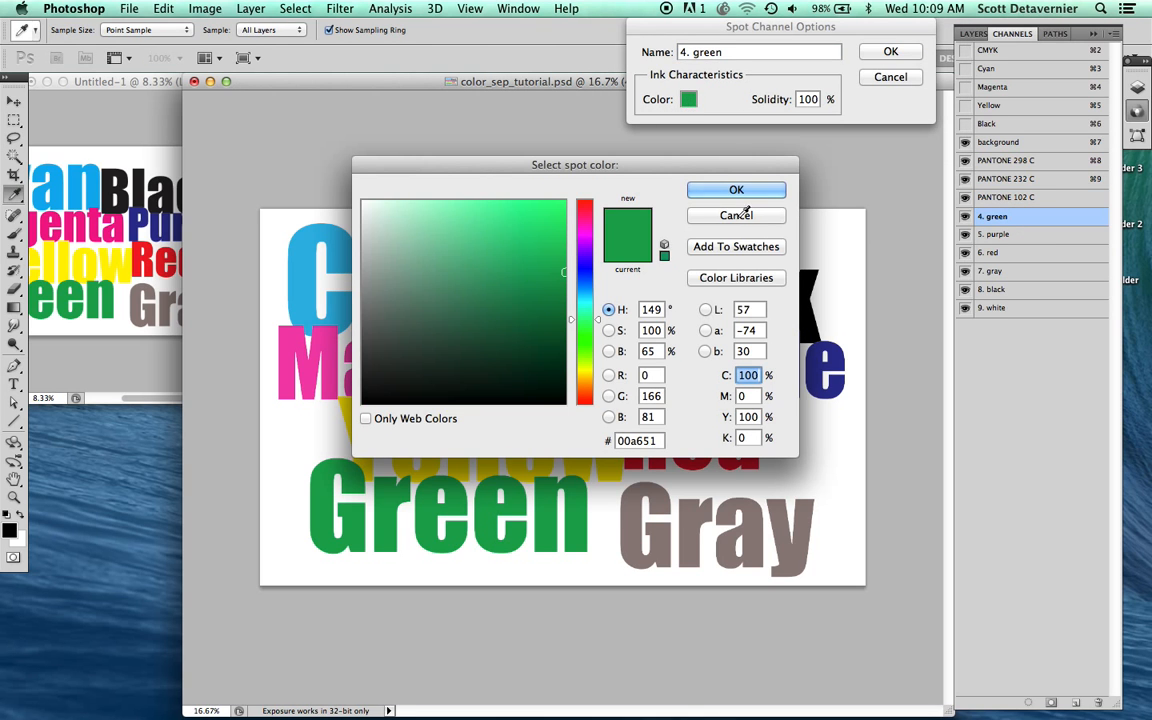
left_click(722, 279)
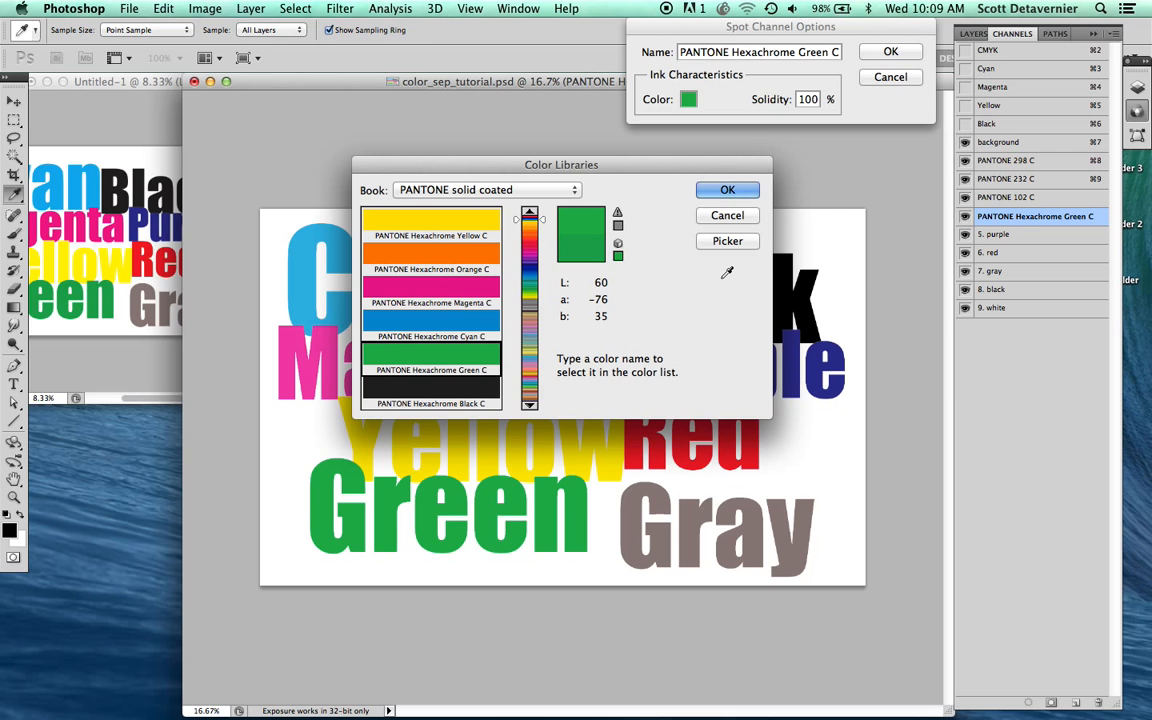
type("300361")
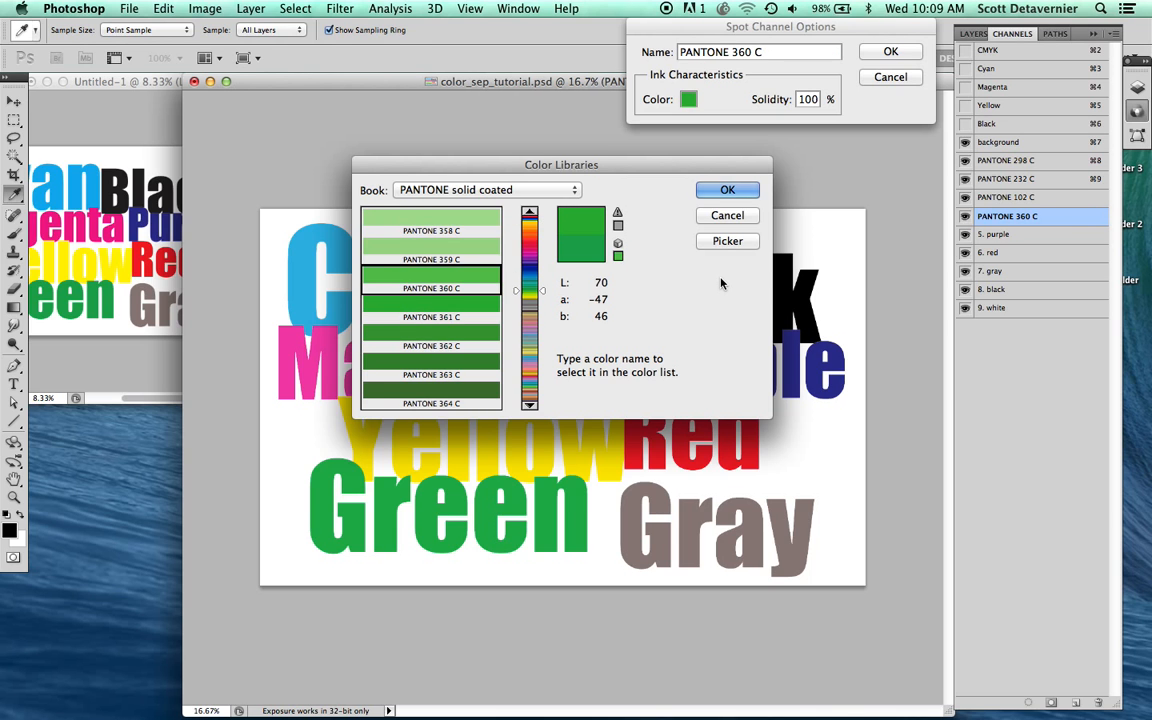
key("Return")
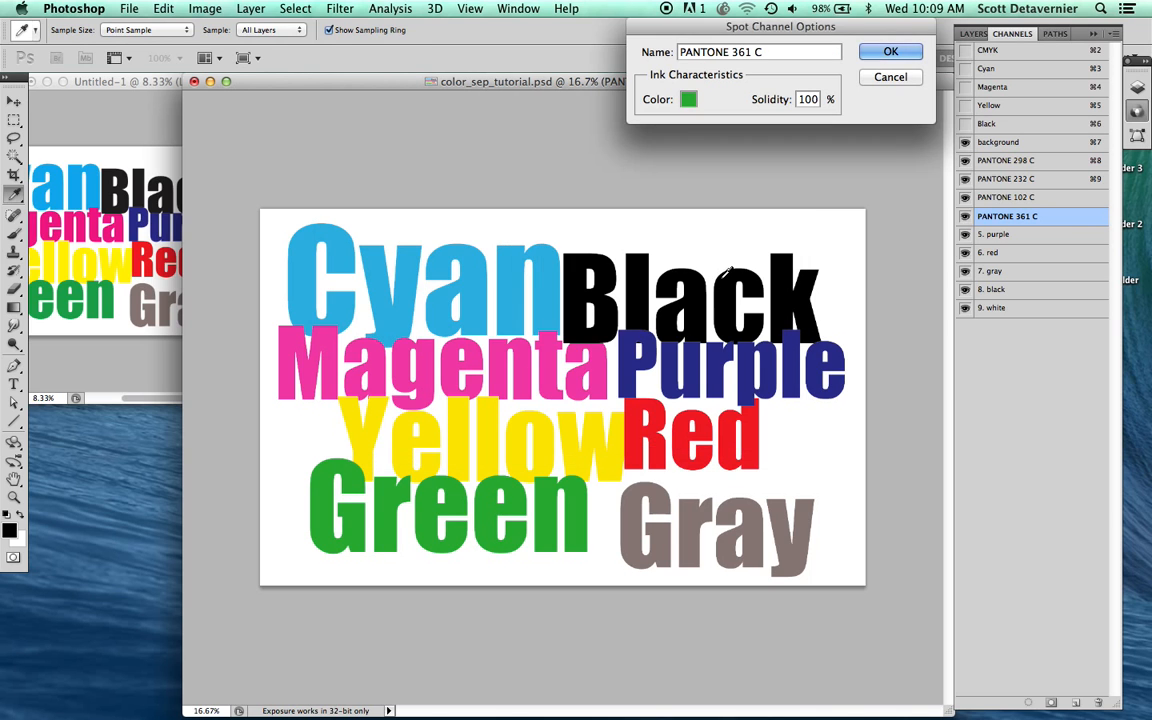
key("Return")
Step: Assign PANTONE 2746 C from the PANTONE solid coated library as the ink color of the "5. purple" spot channel
double_click(1028, 238)
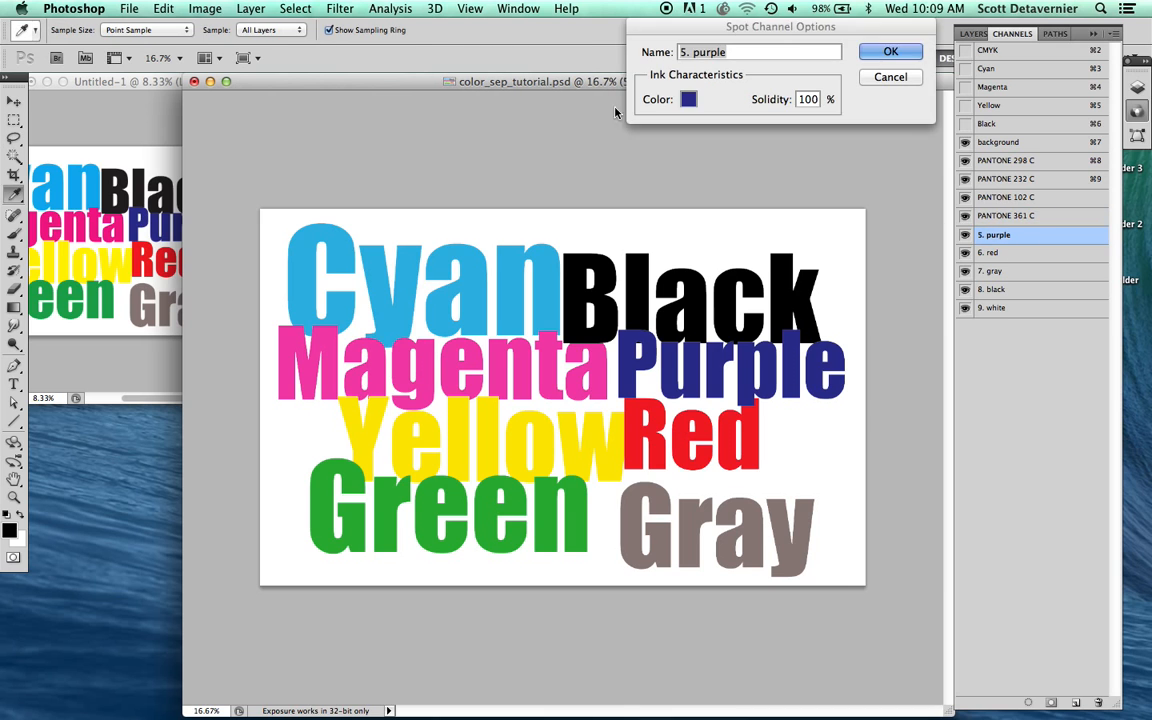
left_click(688, 99)
left_click(701, 281)
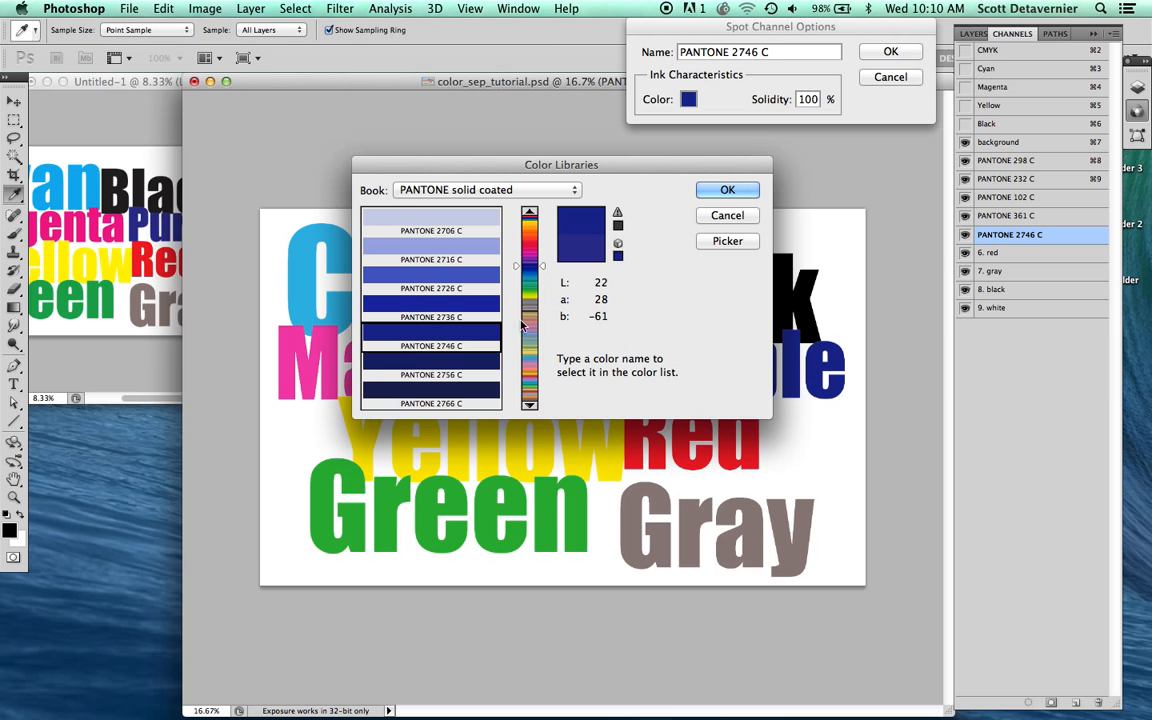
left_click(704, 192)
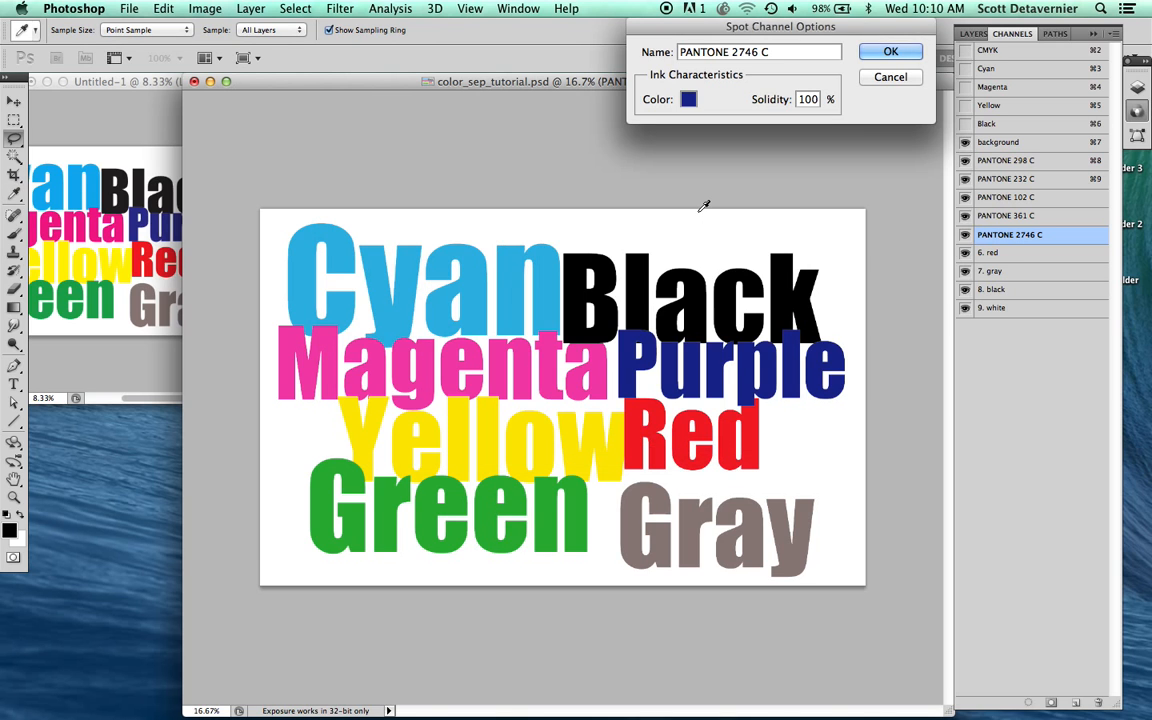
key("Return")
Step: Assign PANTONE 485 C from the PANTONE solid coated library as the ink color of the "6. red" spot channel
left_click(970, 250)
double_click(972, 251)
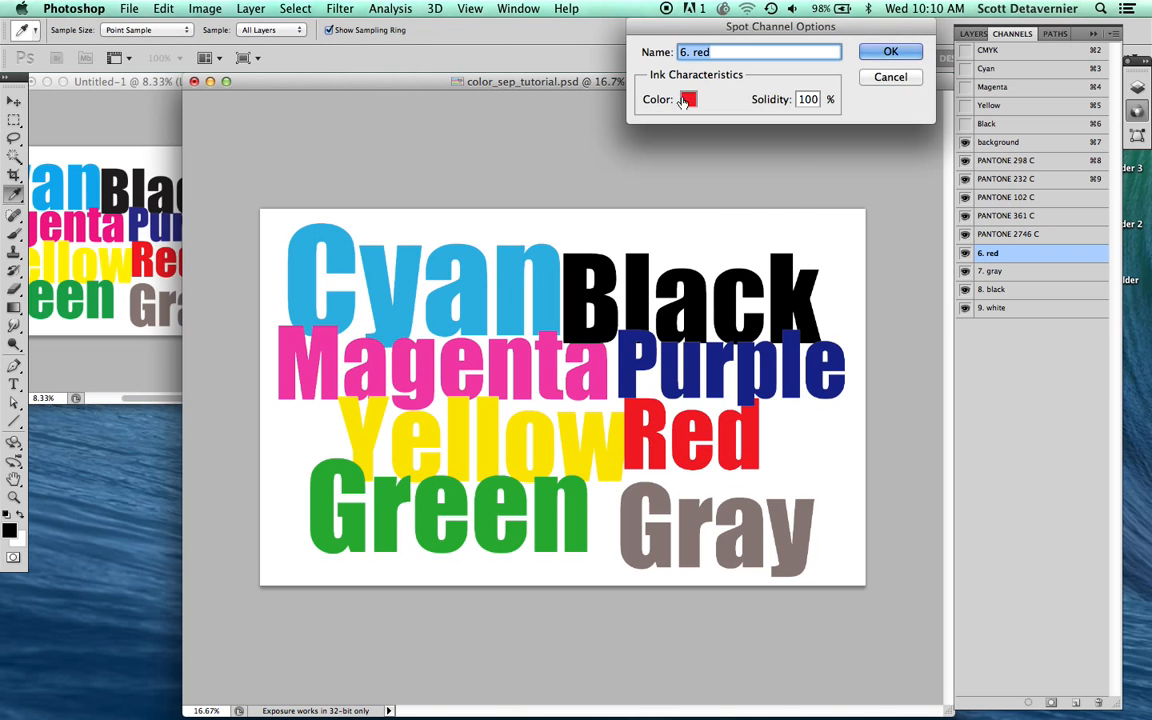
left_click(688, 99)
left_click(712, 281)
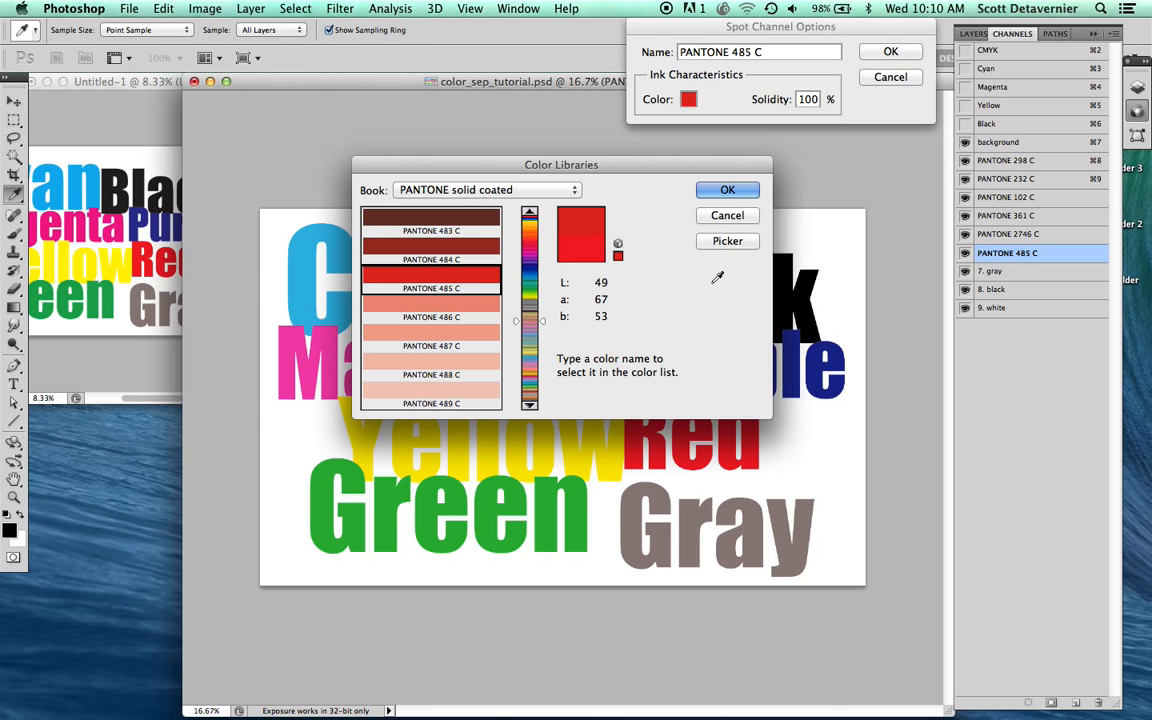
key("Return")
key("Return")
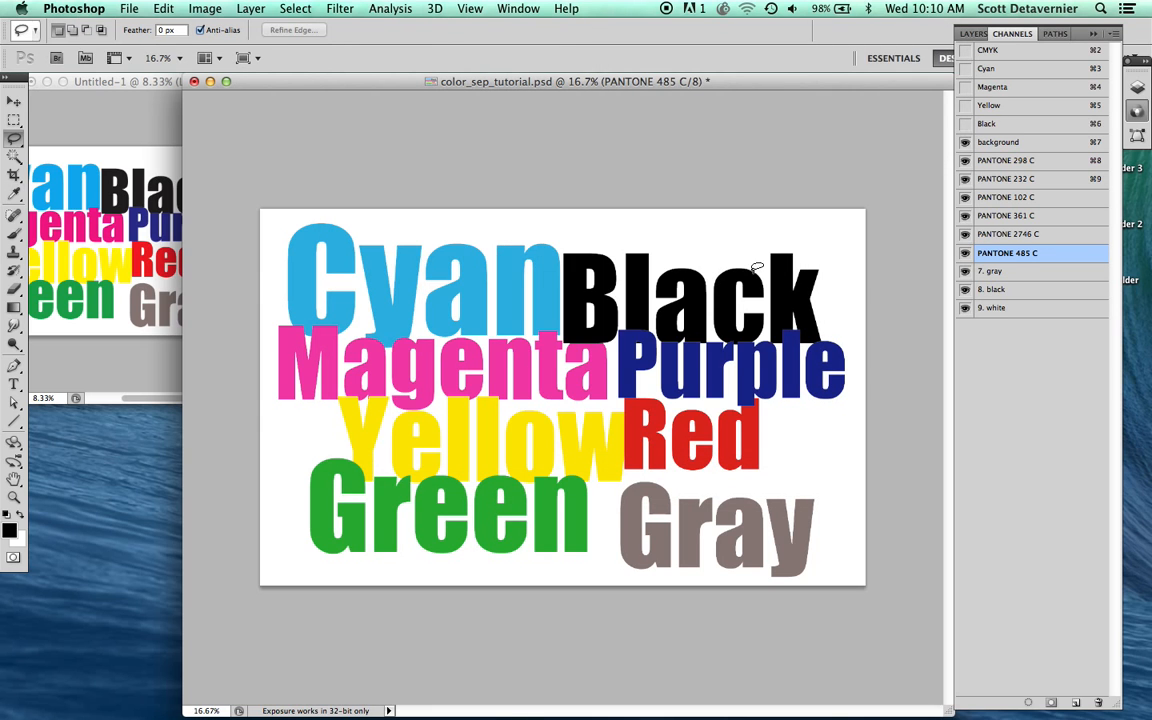
Step: Assign PANTONE 409 C from the PANTONE solid coated library as the ink color of the "7. gray" spot channel
double_click(1041, 271)
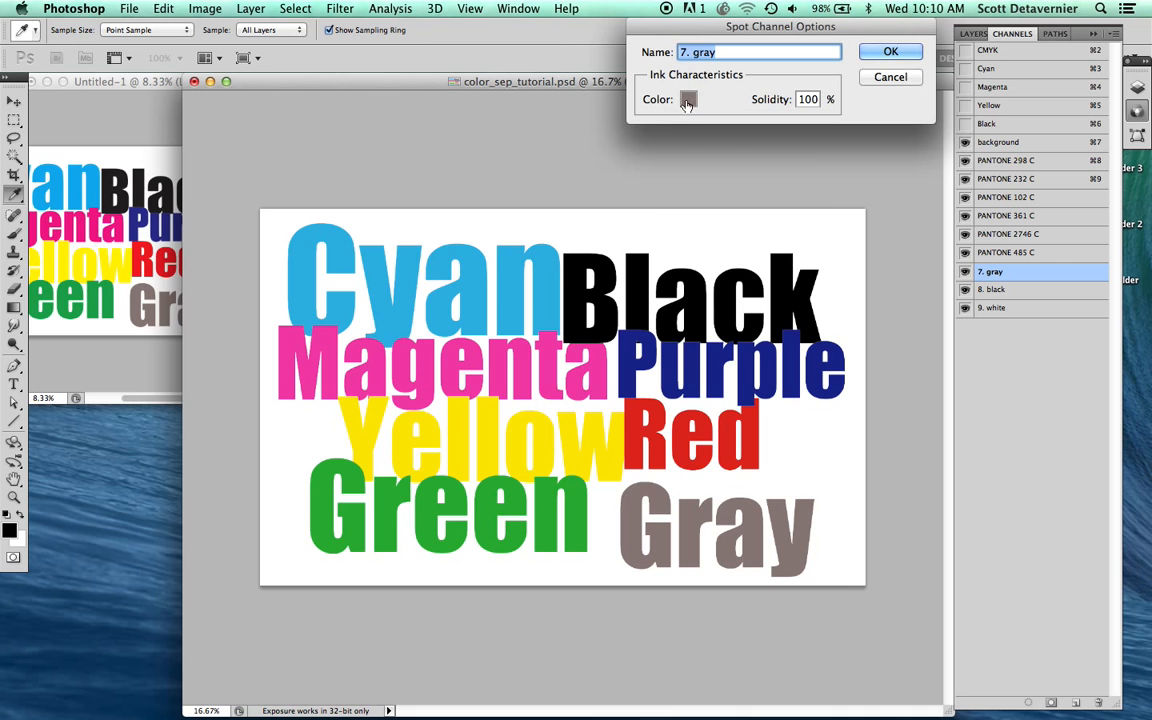
left_click(688, 99)
left_click(735, 278)
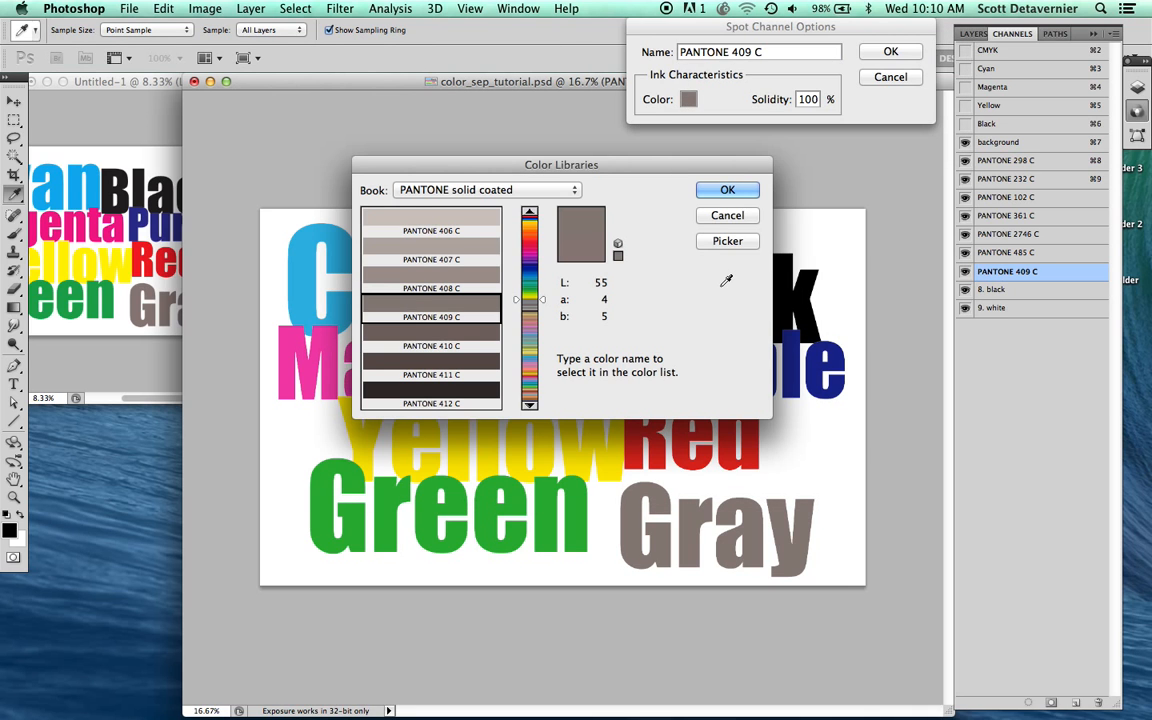
key("Return")
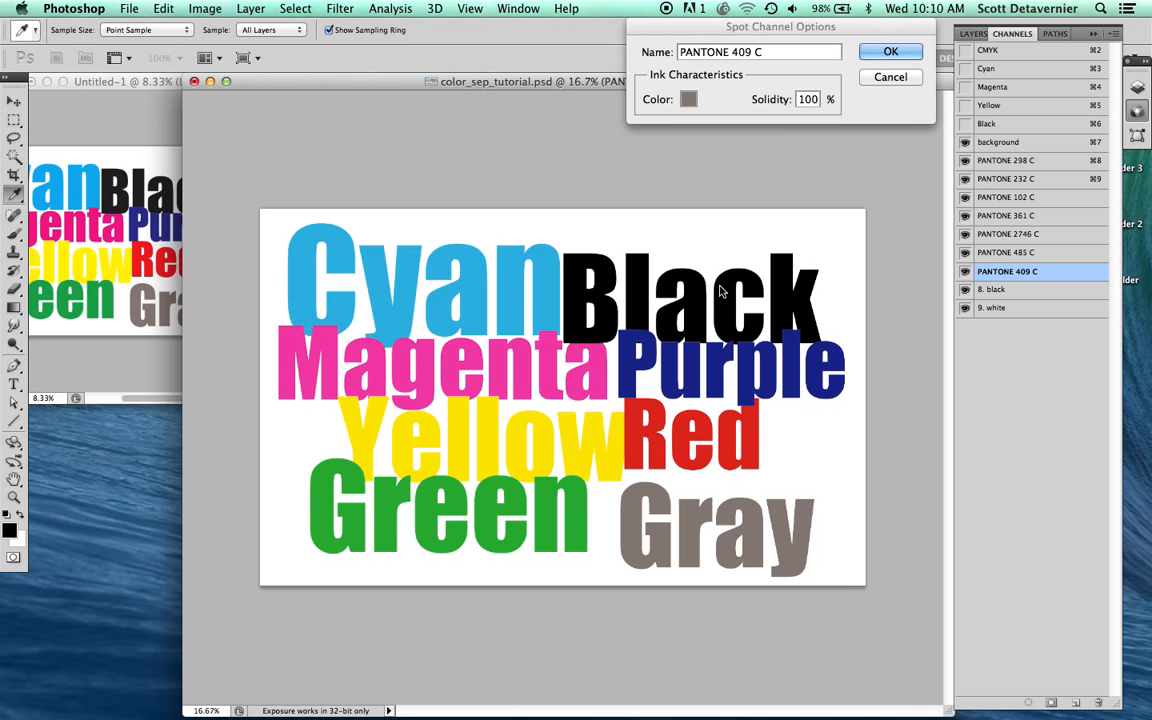
key("Return")
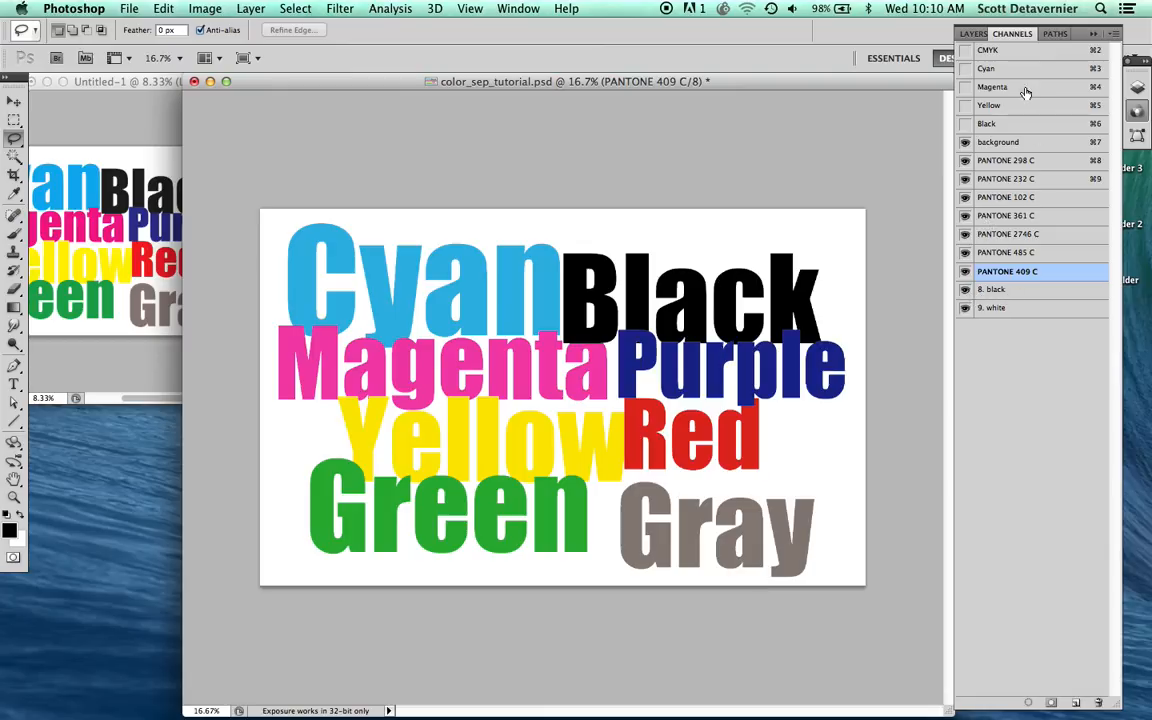